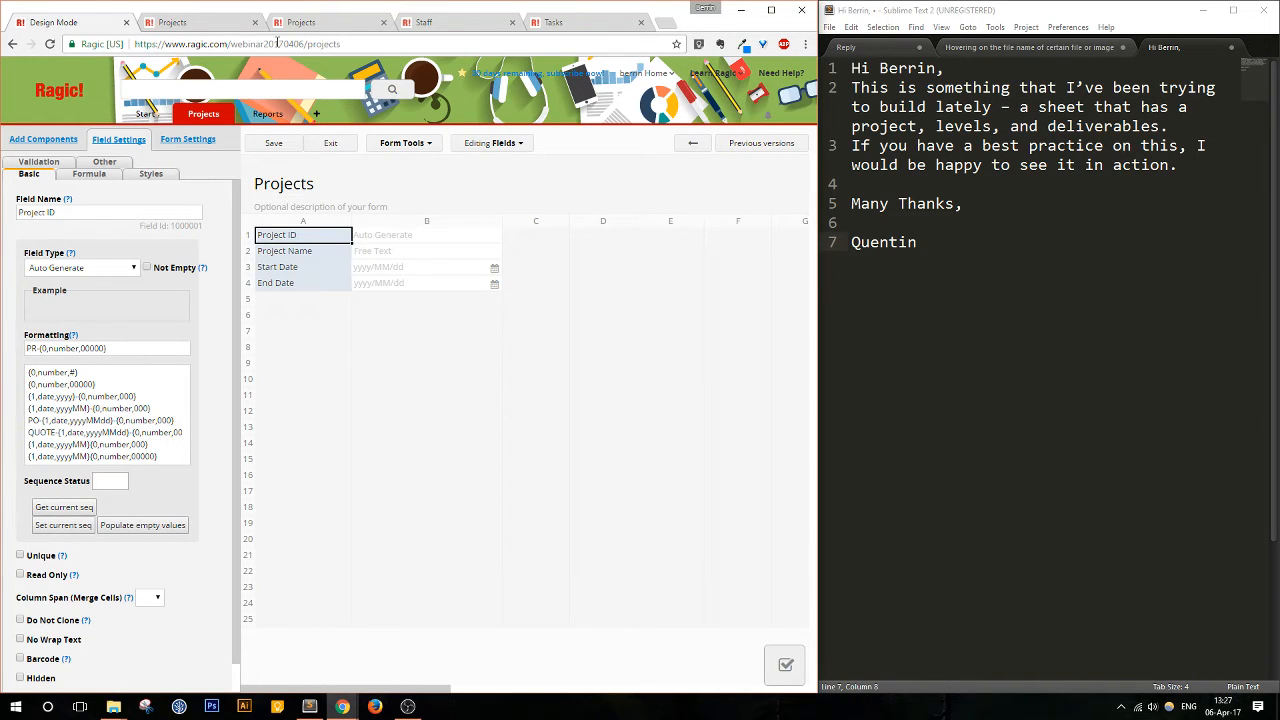
Step: Examine the sample project record for the aerial city shoot, including its description image, editing notes and comments
{"action": "left_click", "coordinate": [205, 22]}
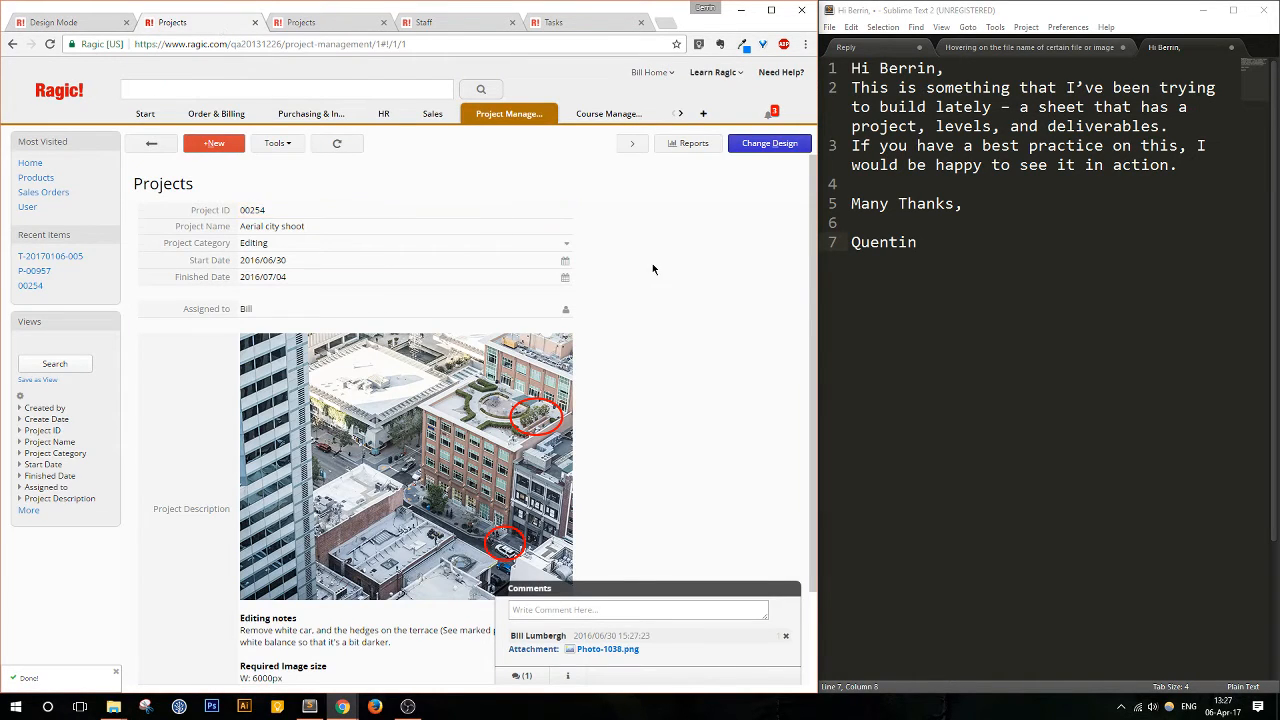
{"action": "scroll", "coordinate": [652, 265], "scroll_direction": "down", "scroll_amount": 1}
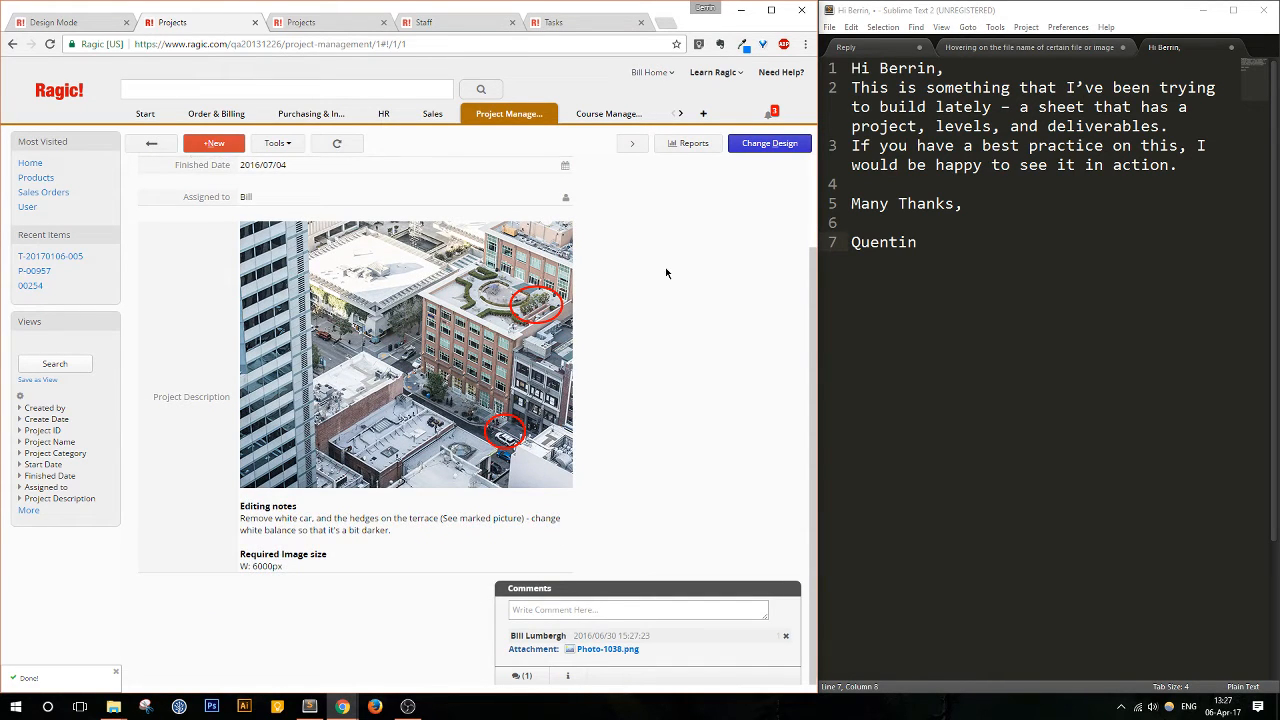
{"action": "scroll", "coordinate": [665, 270], "scroll_direction": "up", "scroll_amount": 1}
{"action": "scroll", "coordinate": [668, 271], "scroll_direction": "up", "scroll_amount": 1}
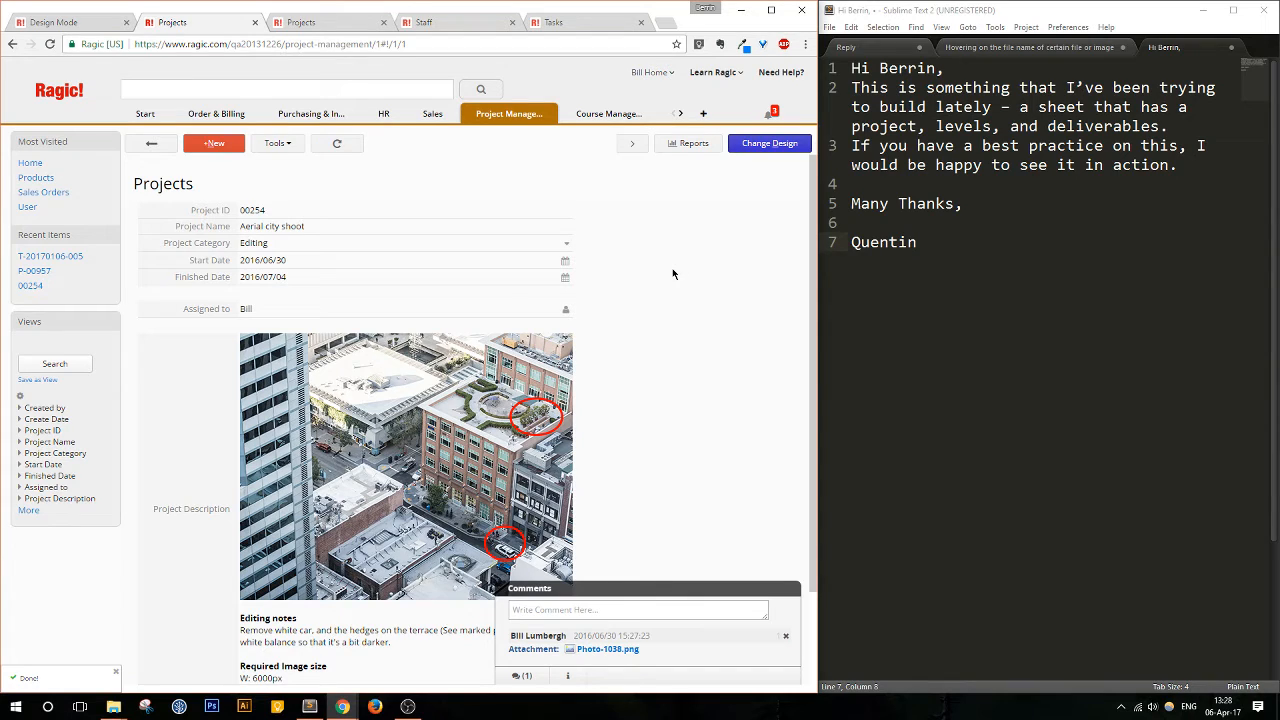
{"action": "scroll", "coordinate": [673, 274], "scroll_direction": "down", "scroll_amount": 1}
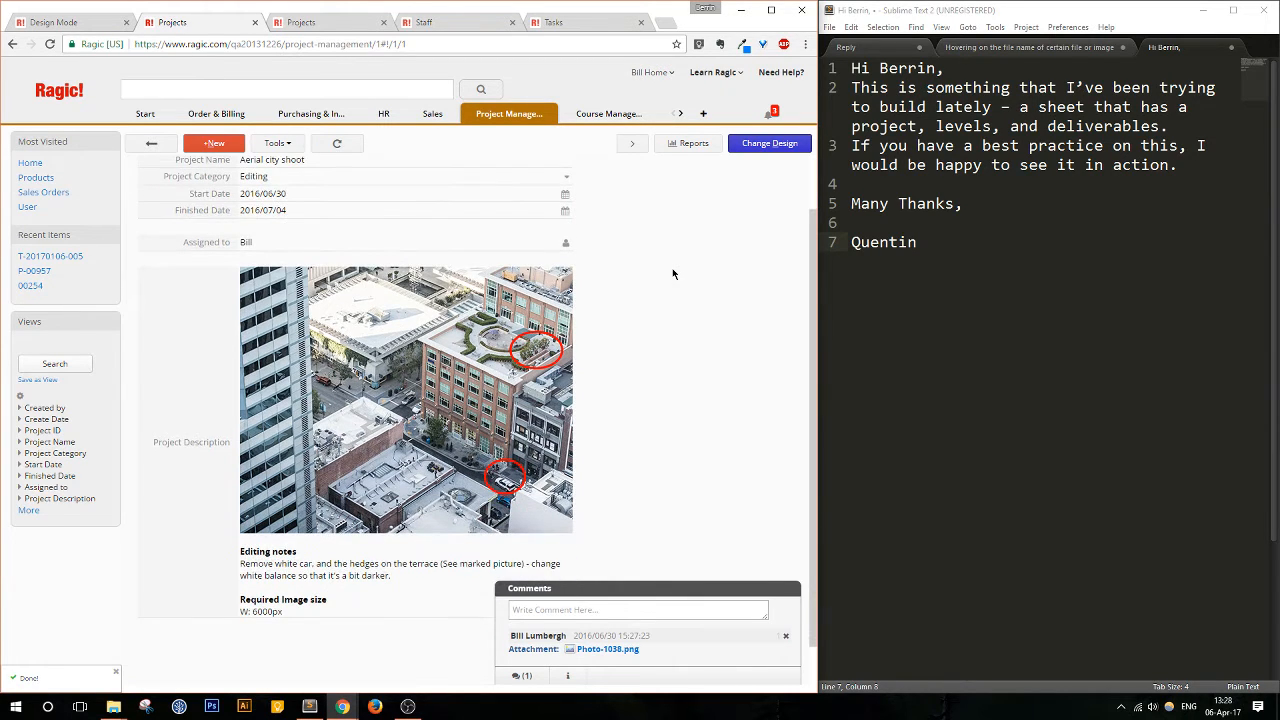
{"action": "scroll", "coordinate": [704, 276], "scroll_direction": "up", "scroll_amount": 1}
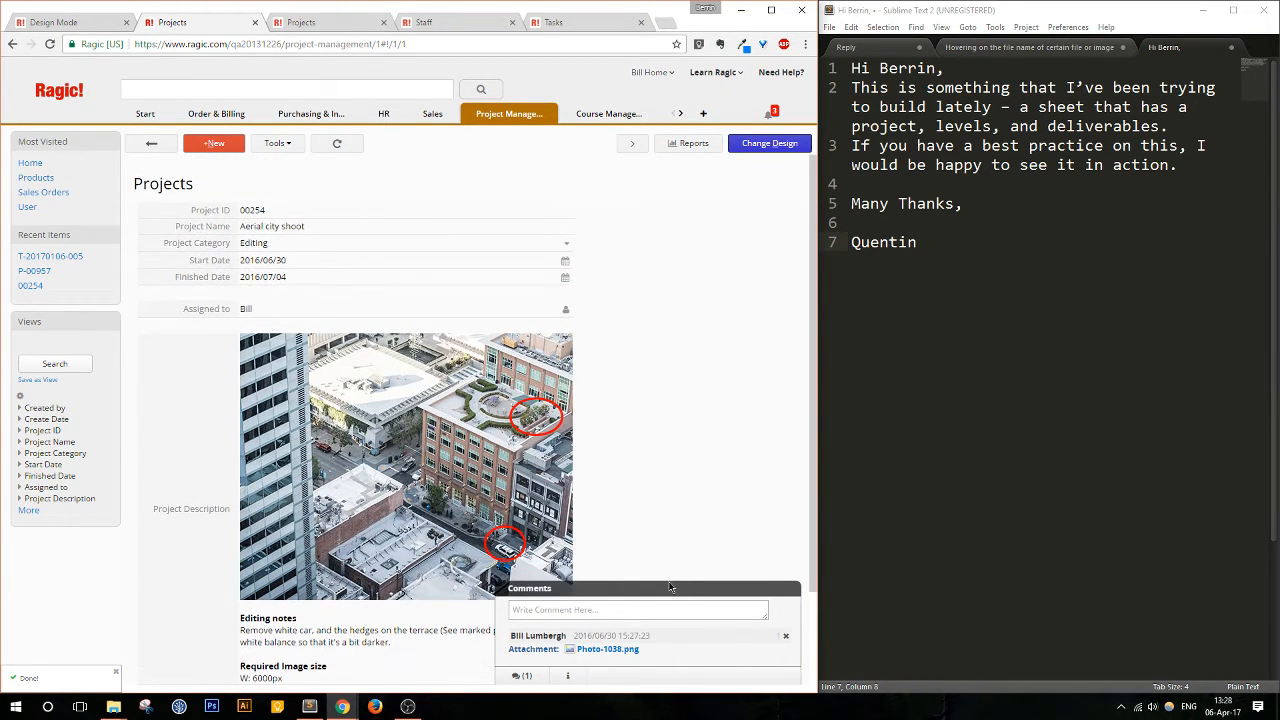
{"action": "left_click", "coordinate": [672, 588]}
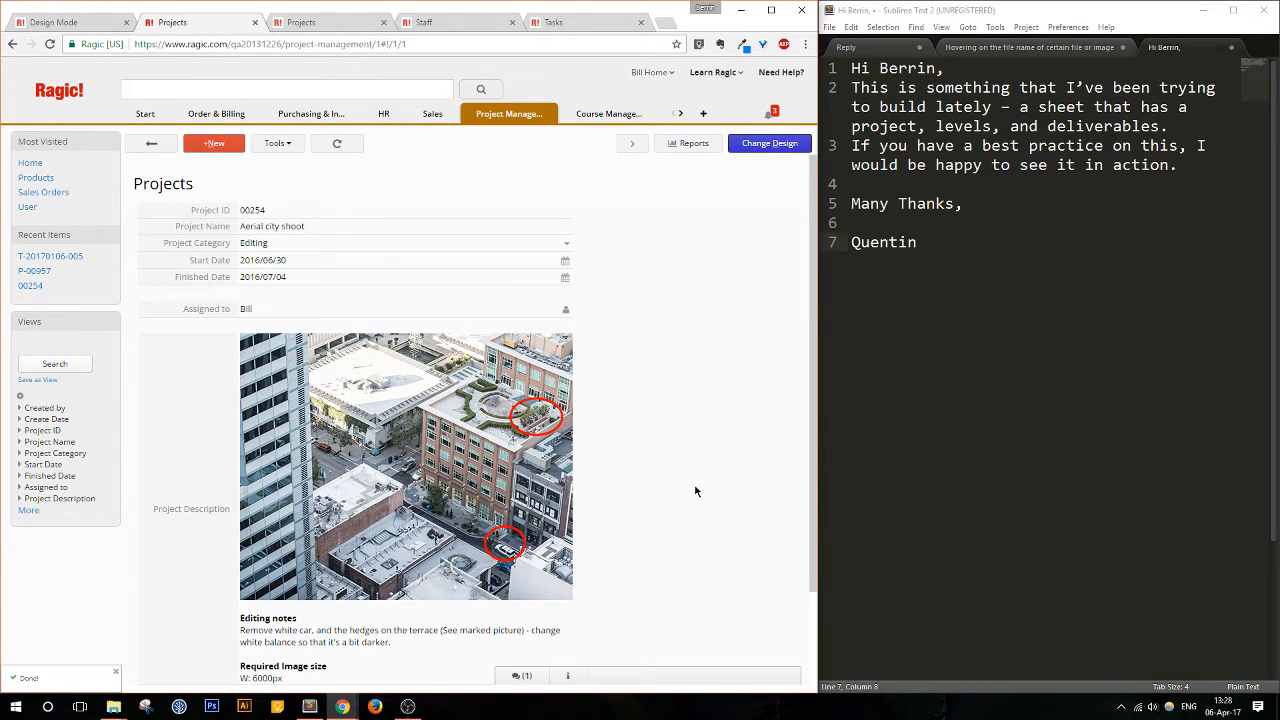
{"action": "scroll", "coordinate": [696, 491], "scroll_direction": "down", "scroll_amount": 1}
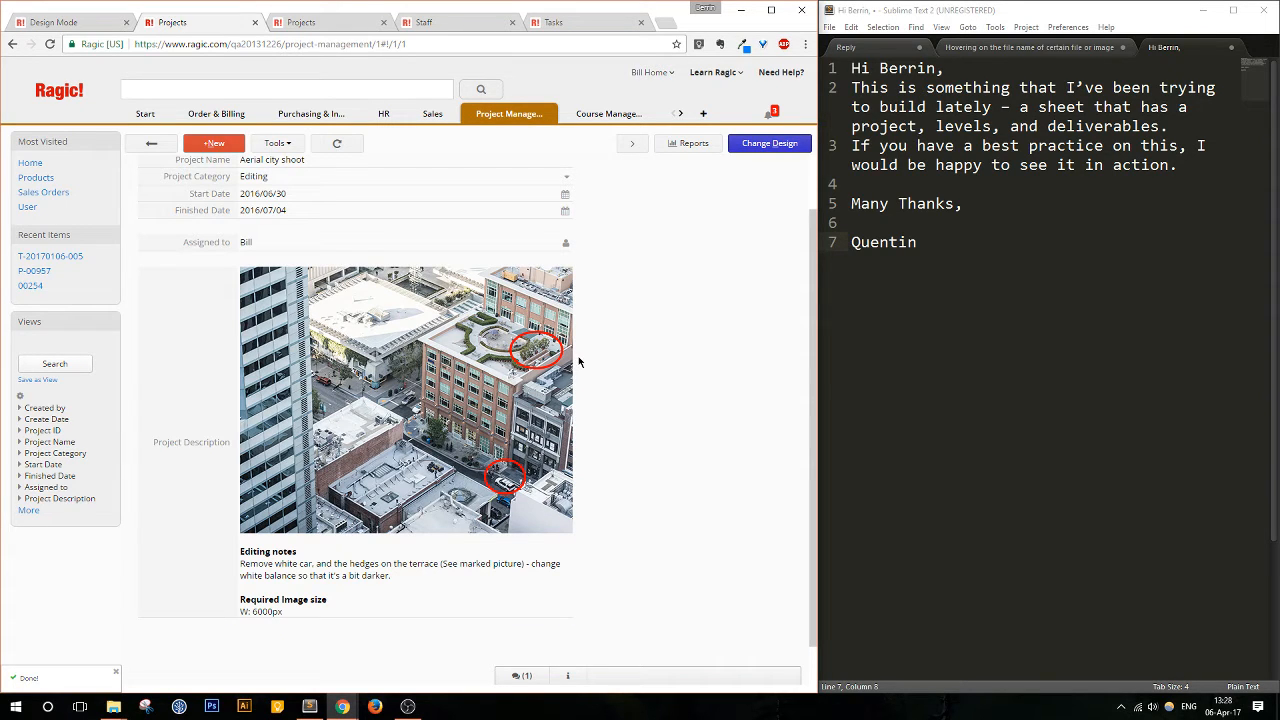
{"action": "scroll", "coordinate": [582, 358], "scroll_direction": "up", "scroll_amount": 1}
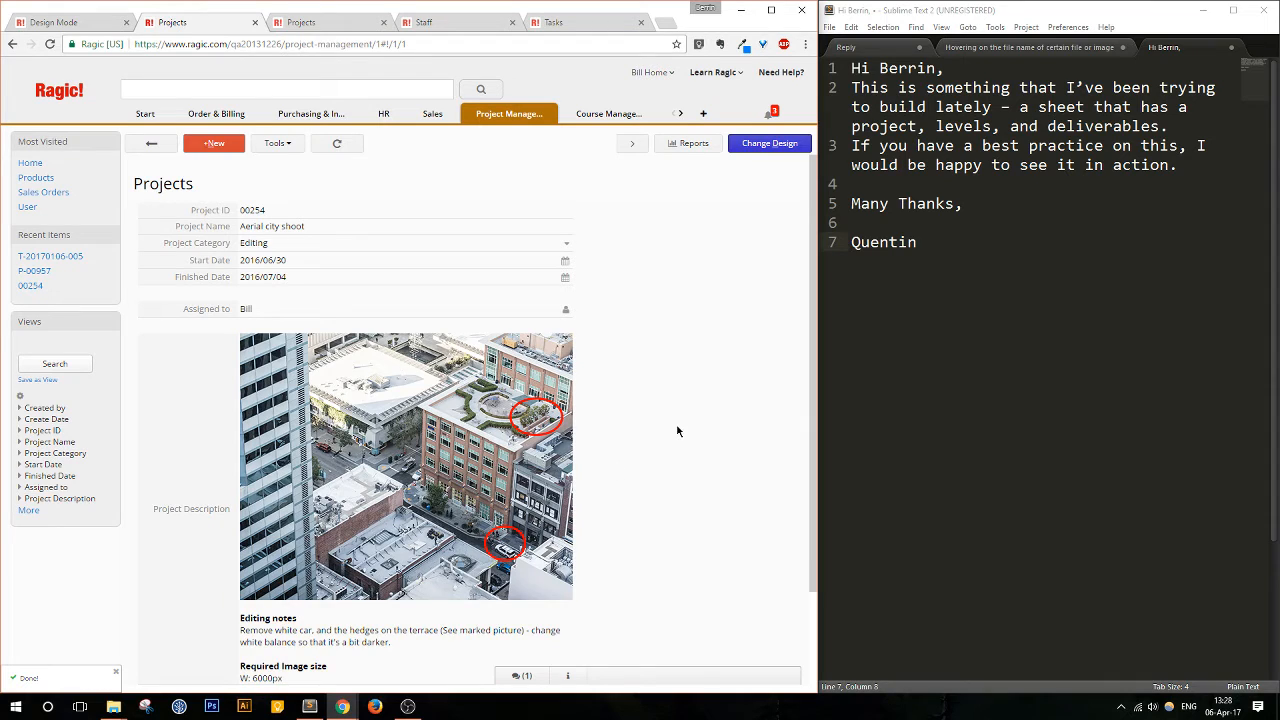
{"action": "scroll", "coordinate": [681, 434], "scroll_direction": "down", "scroll_amount": 1}
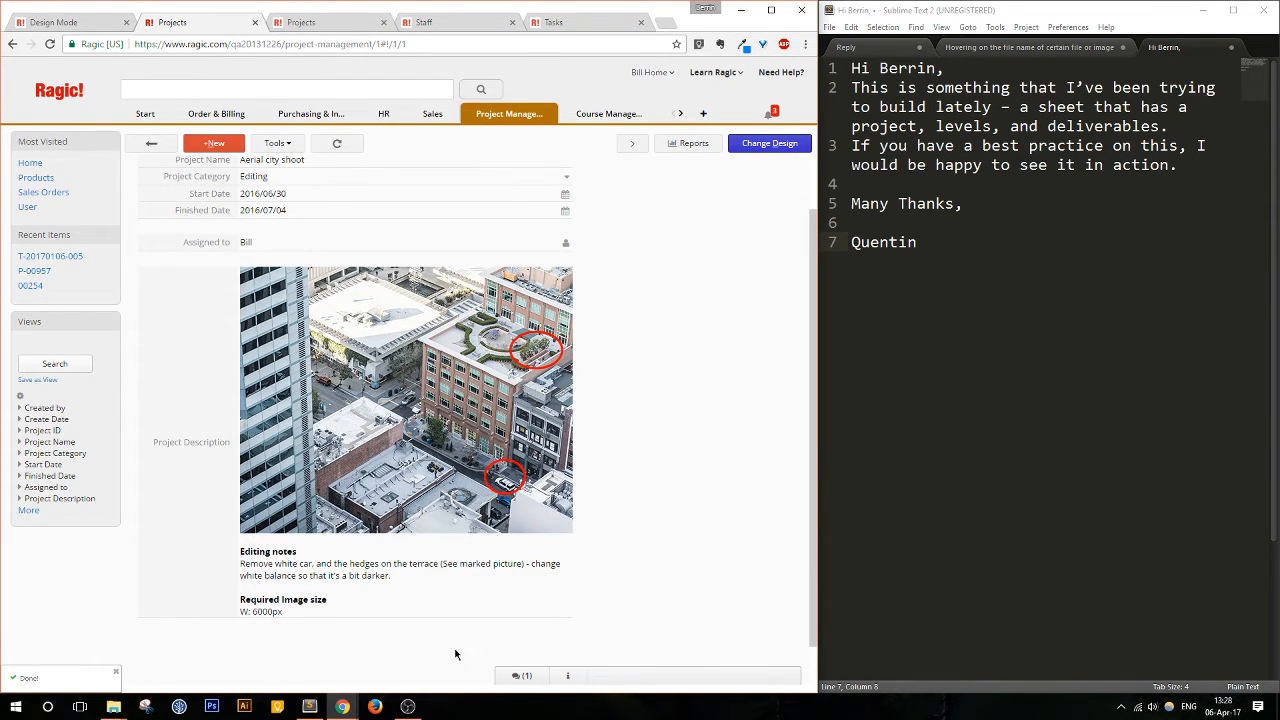
{"action": "scroll", "coordinate": [665, 541], "scroll_direction": "up", "scroll_amount": 1}
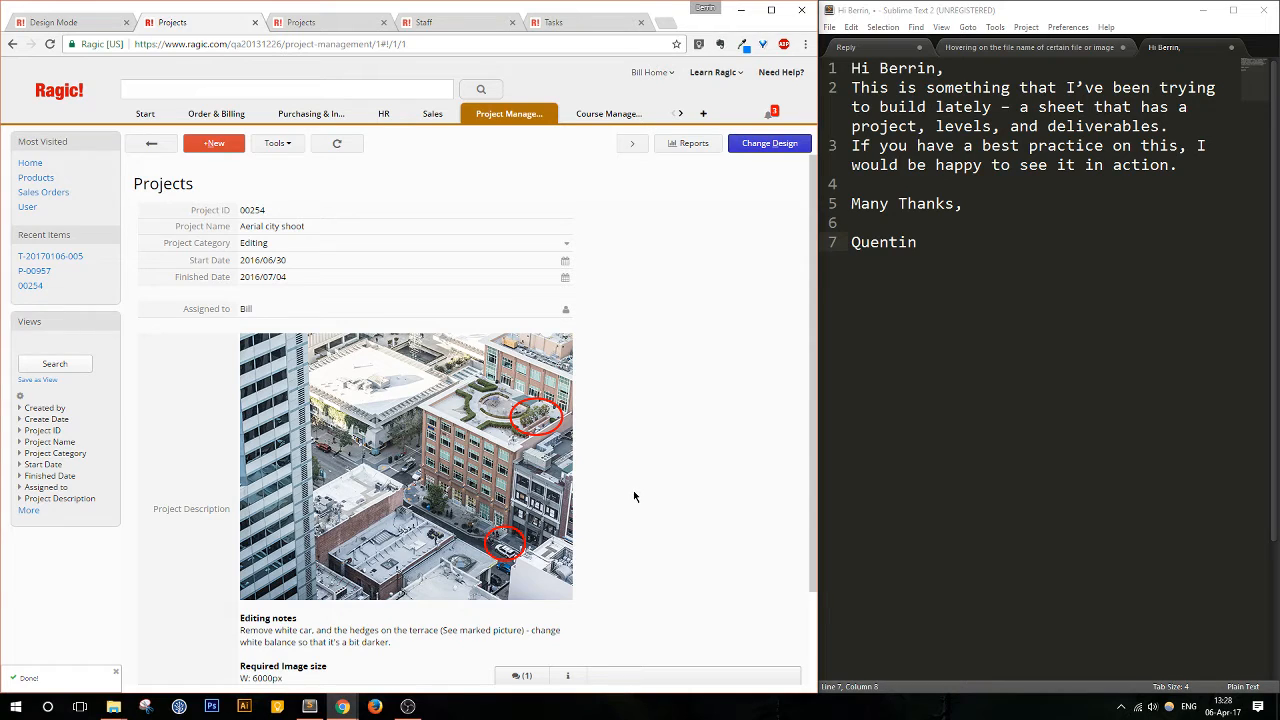
{"action": "scroll", "coordinate": [633, 491], "scroll_direction": "down", "scroll_amount": 1}
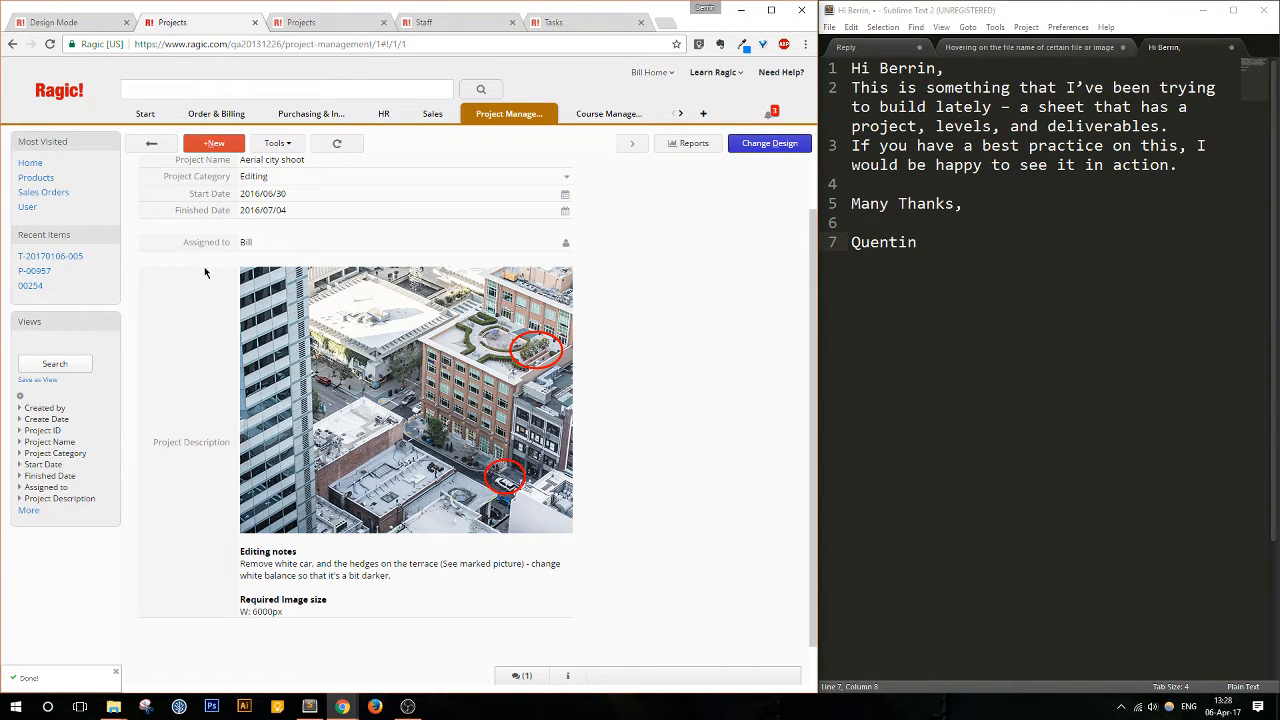
Step: In the Projects sheet design, move the End Date field down one row and add a Due Date field above it
{"action": "left_click", "coordinate": [47, 29]}
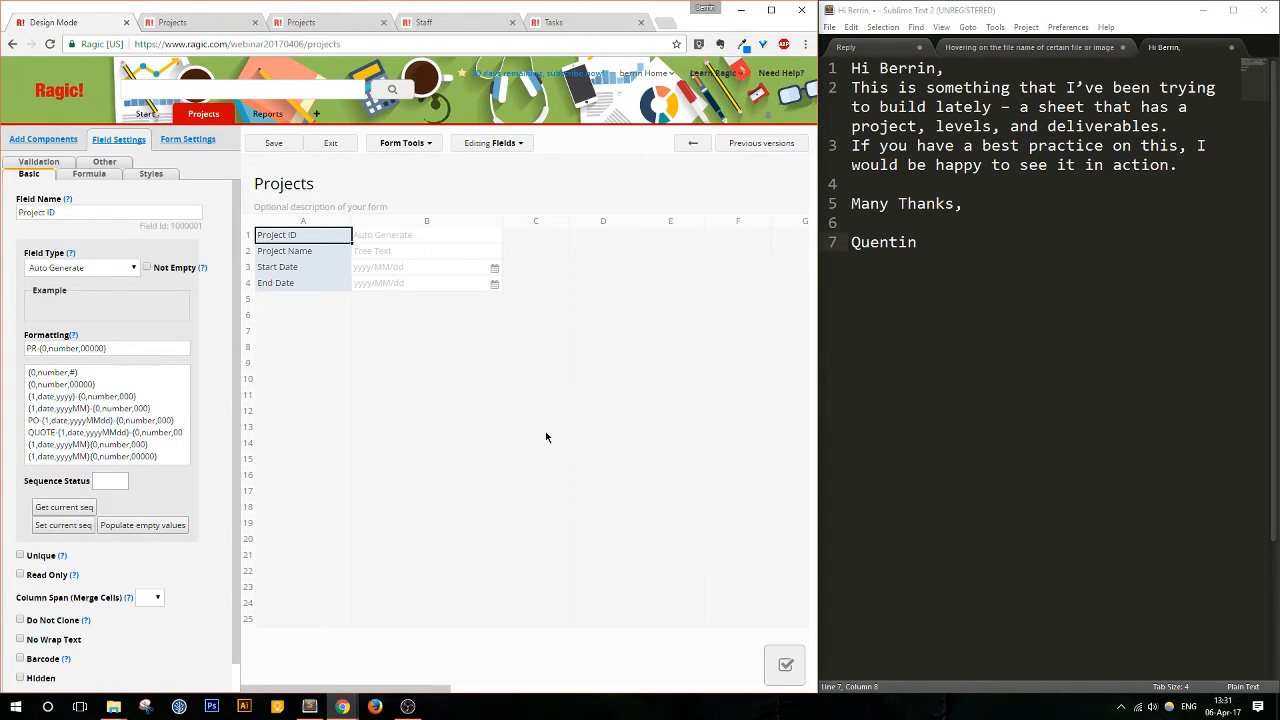
{"action": "left_click", "coordinate": [318, 289]}
{"action": "left_click_drag", "start_coordinate": [308, 287], "coordinate": [306, 298]}
{"action": "left_click", "coordinate": [296, 286]}
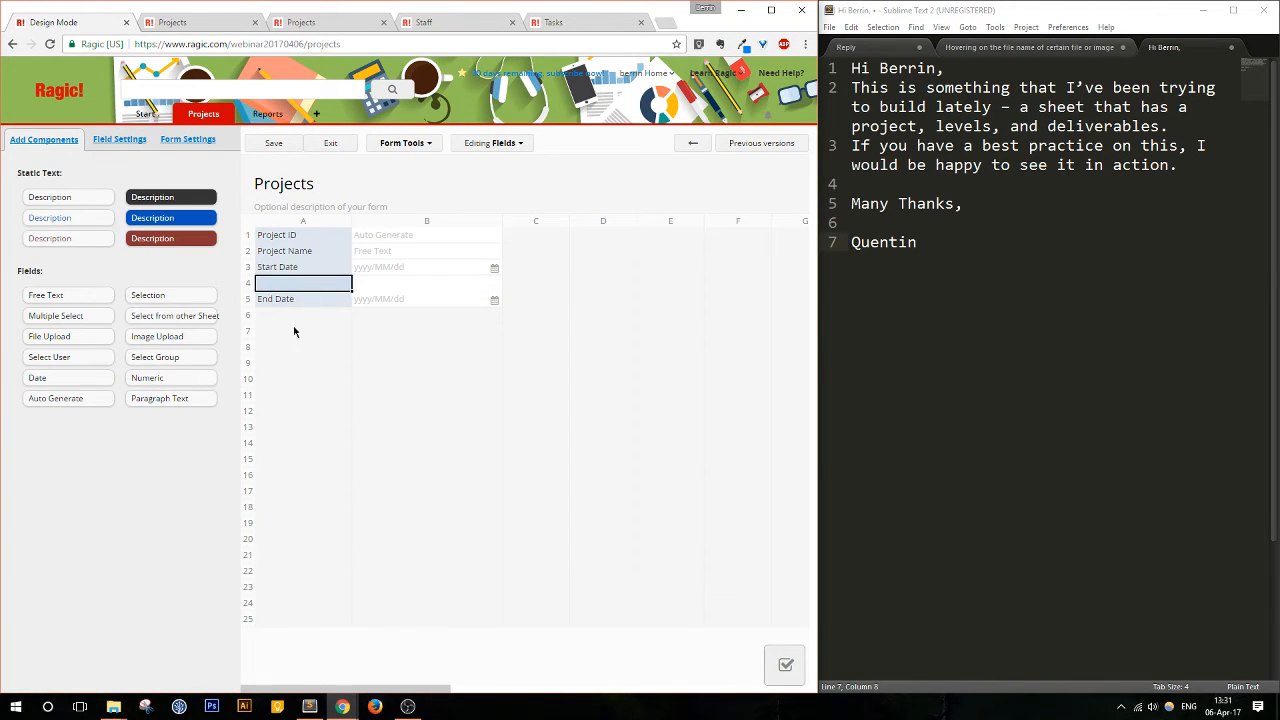
{"action": "type", "text": "Due"}
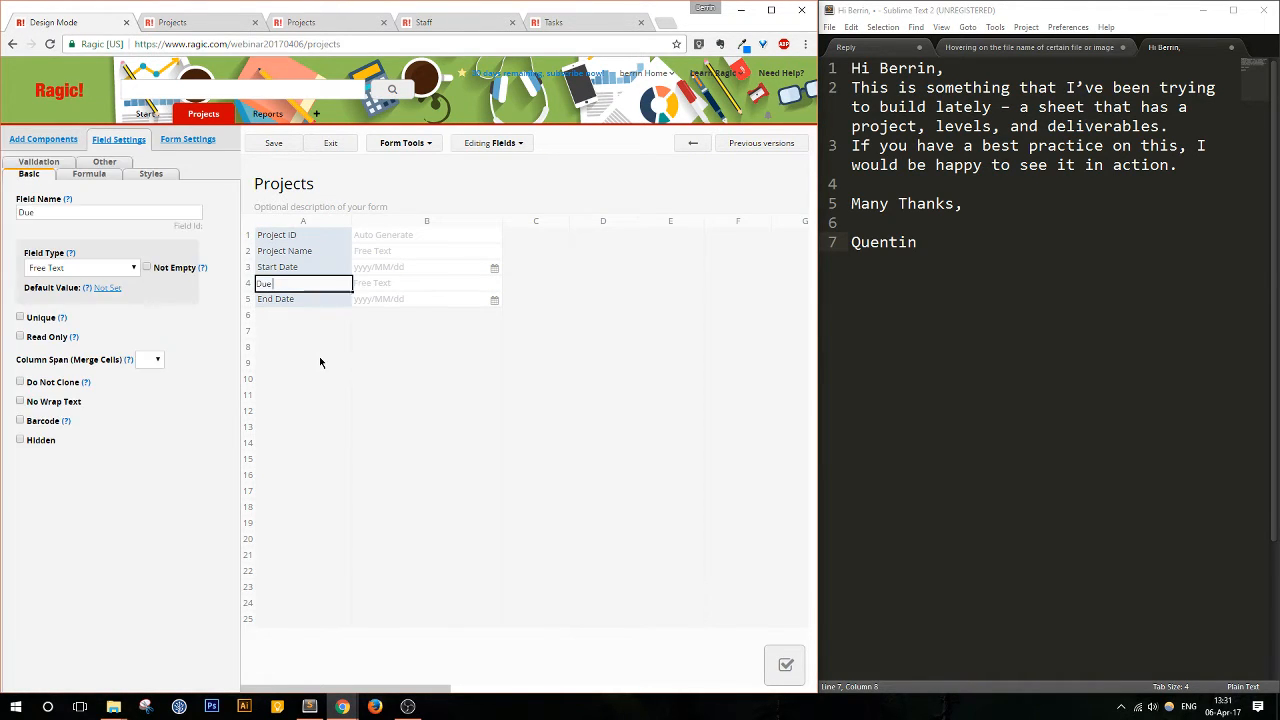
{"action": "type", "text": " Date"}
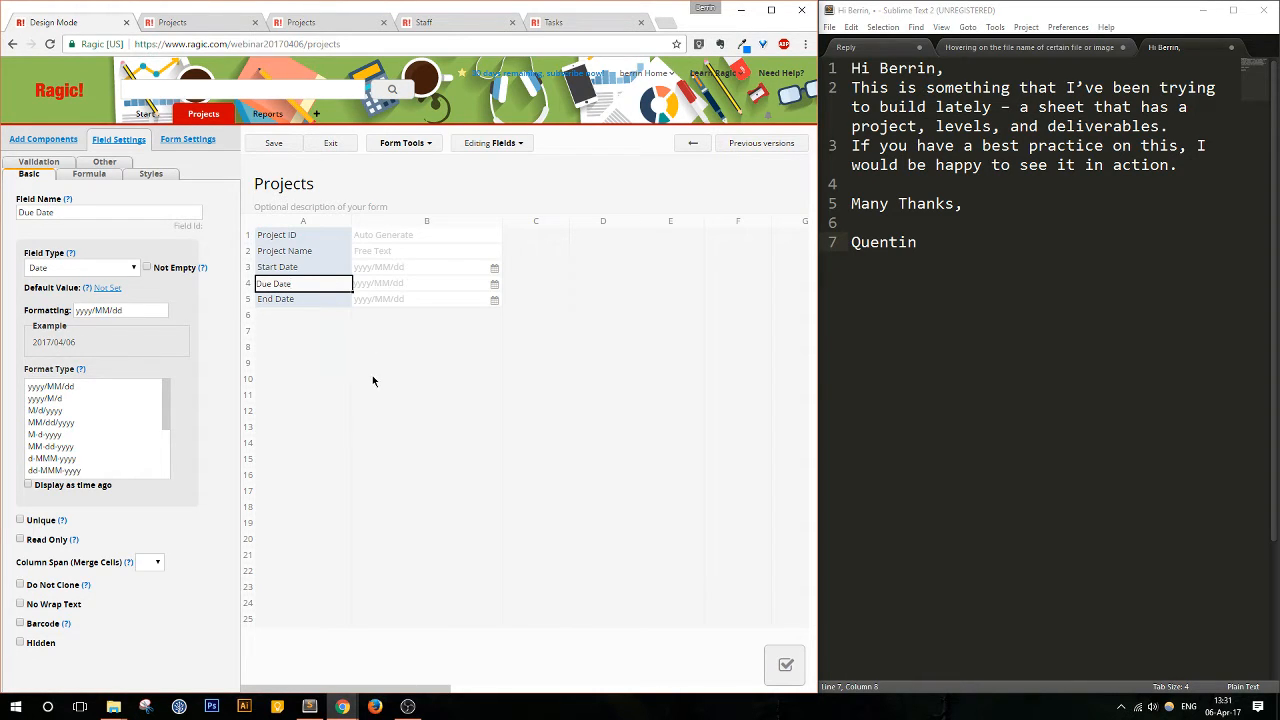
Step: Review the field types and format settings of the Start Date, End Date, Project ID and Project Name fields
{"action": "left_click", "coordinate": [303, 251]}
{"action": "left_click", "coordinate": [292, 268]}
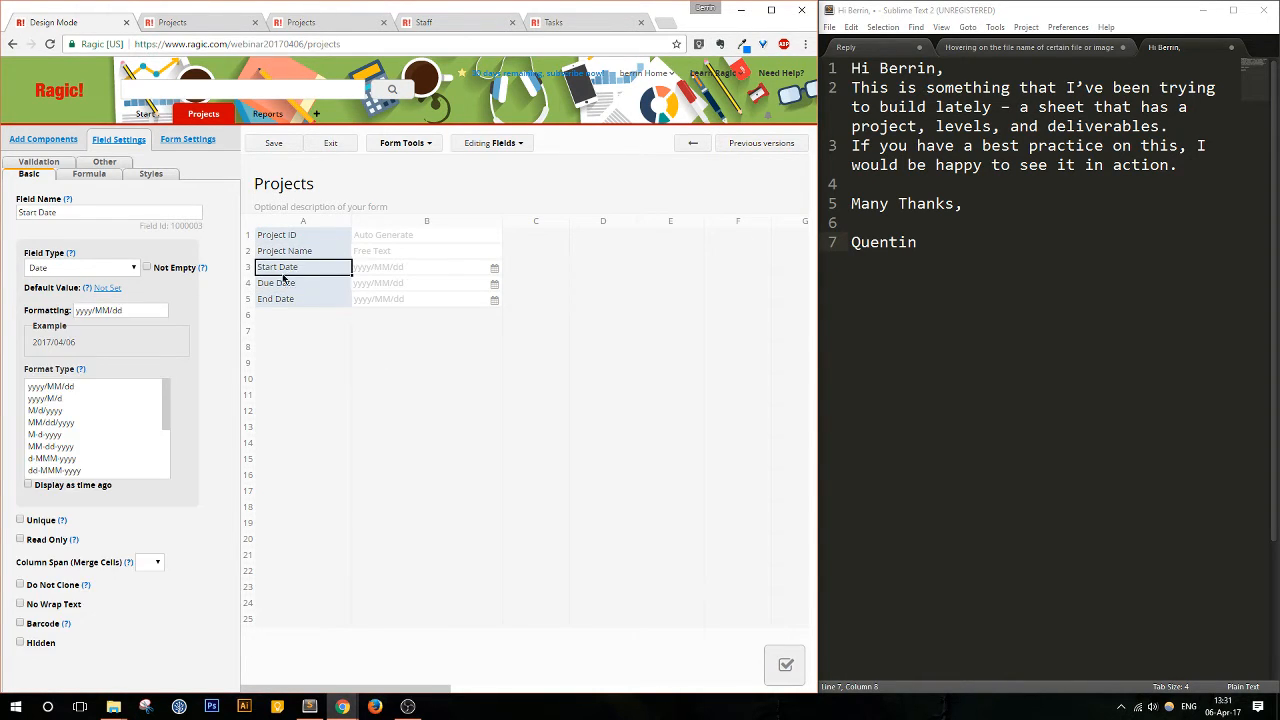
{"action": "left_click", "coordinate": [281, 272]}
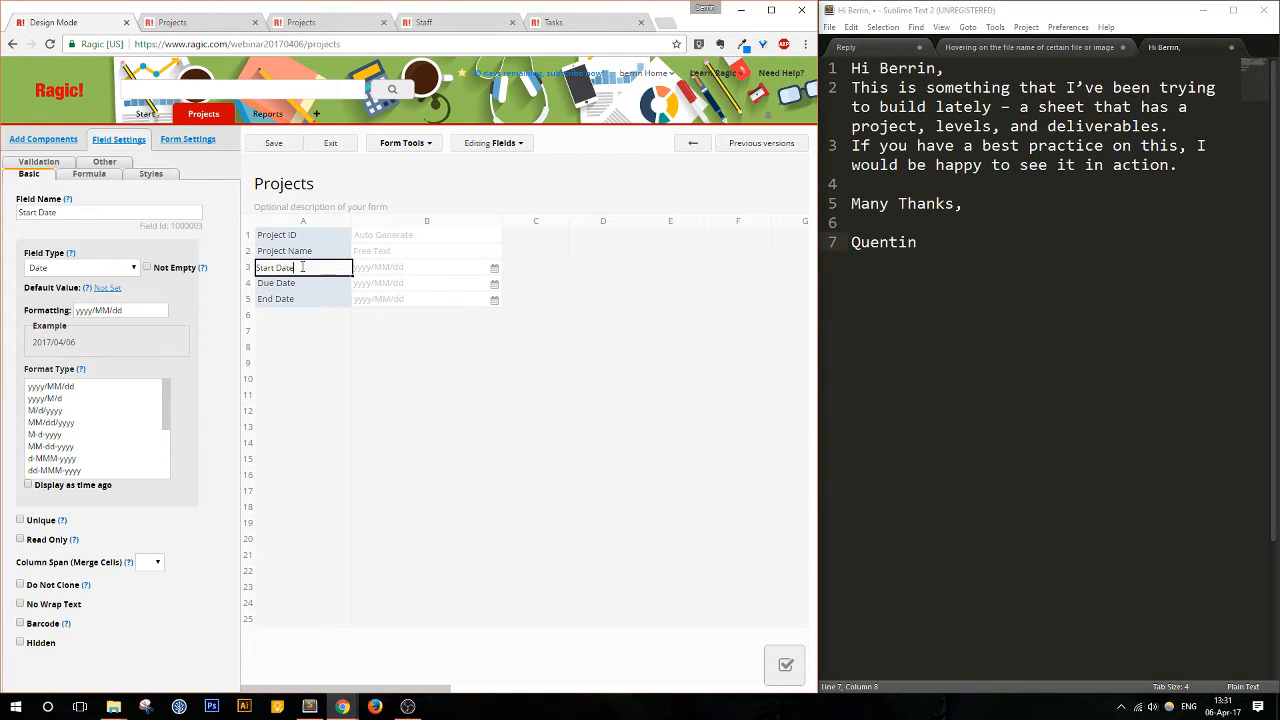
{"action": "mouse_move", "coordinate": [300, 268]}
{"action": "left_mouse_down"}
{"action": "mouse_move", "coordinate": [258, 268]}
{"action": "mouse_move", "coordinate": [276, 268]}
{"action": "left_mouse_up"}
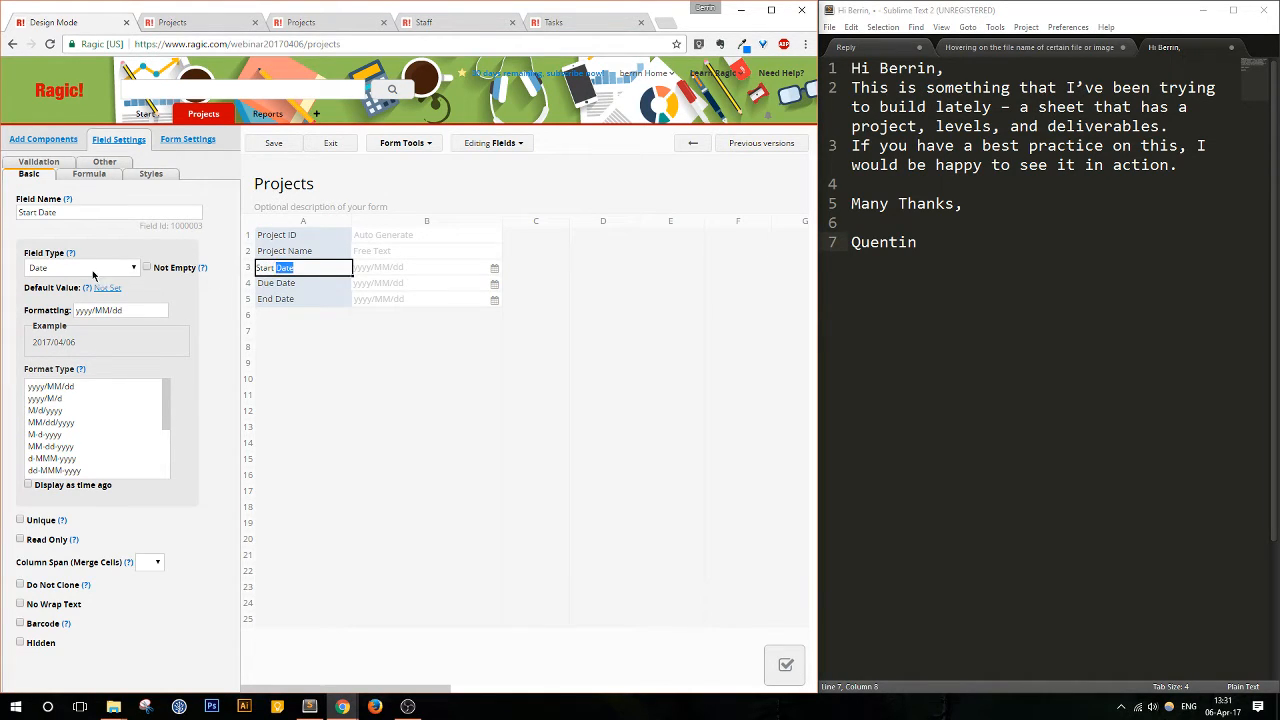
{"action": "left_click", "coordinate": [330, 265]}
{"action": "mouse_move", "coordinate": [167, 422]}
{"action": "left_mouse_down"}
{"action": "mouse_move", "coordinate": [164, 450]}
{"action": "mouse_move", "coordinate": [167, 410]}
{"action": "mouse_move", "coordinate": [167, 475]}
{"action": "mouse_move", "coordinate": [170, 401]}
{"action": "left_mouse_up"}
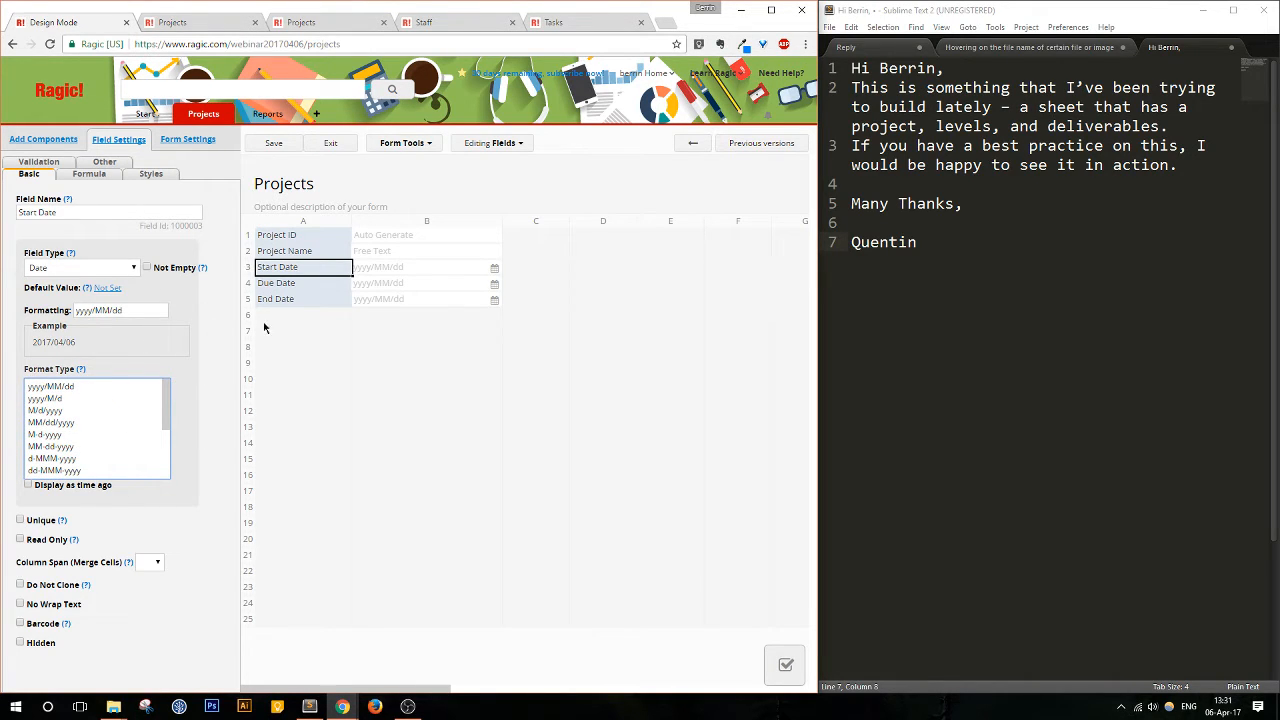
{"action": "left_click", "coordinate": [304, 306]}
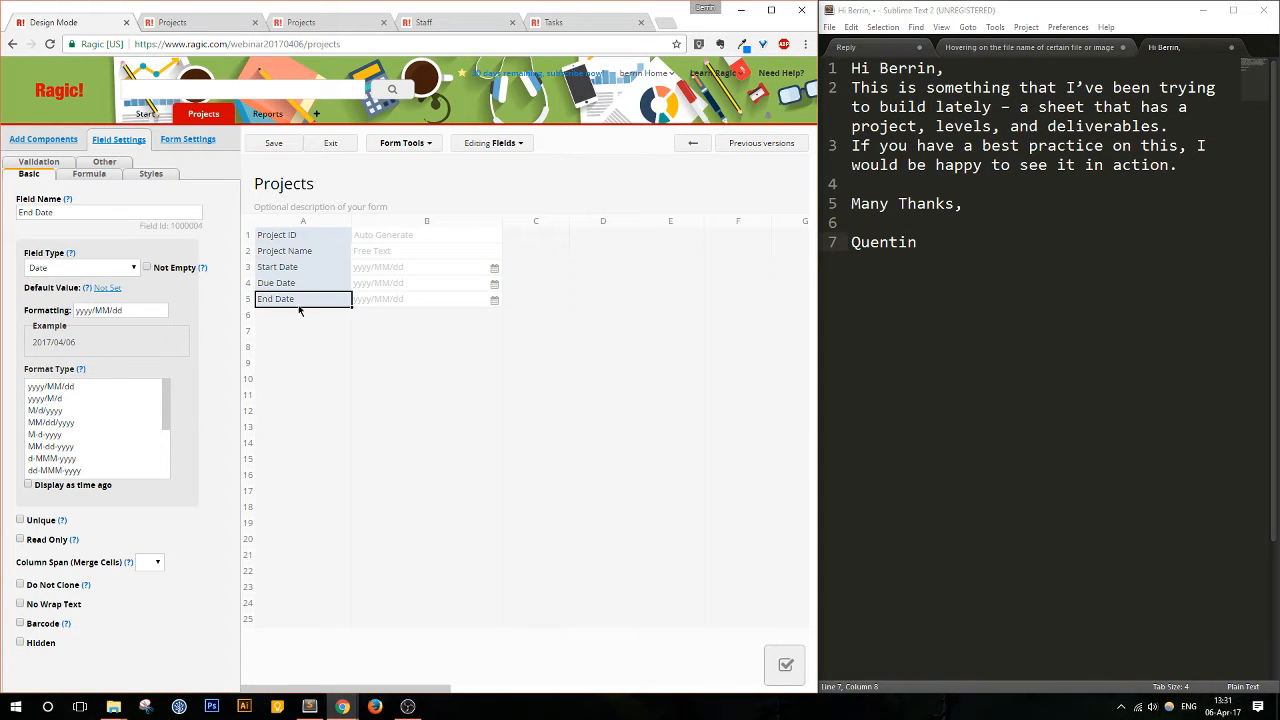
{"action": "left_click", "coordinate": [110, 269]}
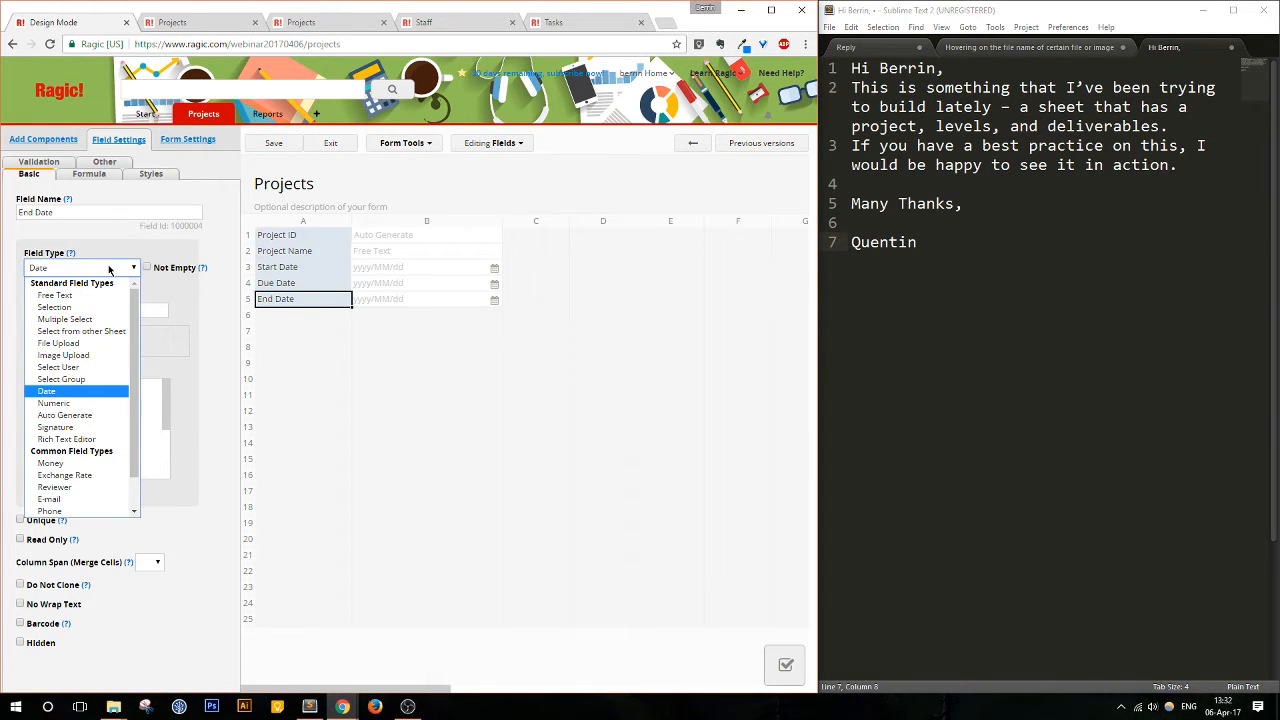
{"action": "left_click", "coordinate": [110, 269]}
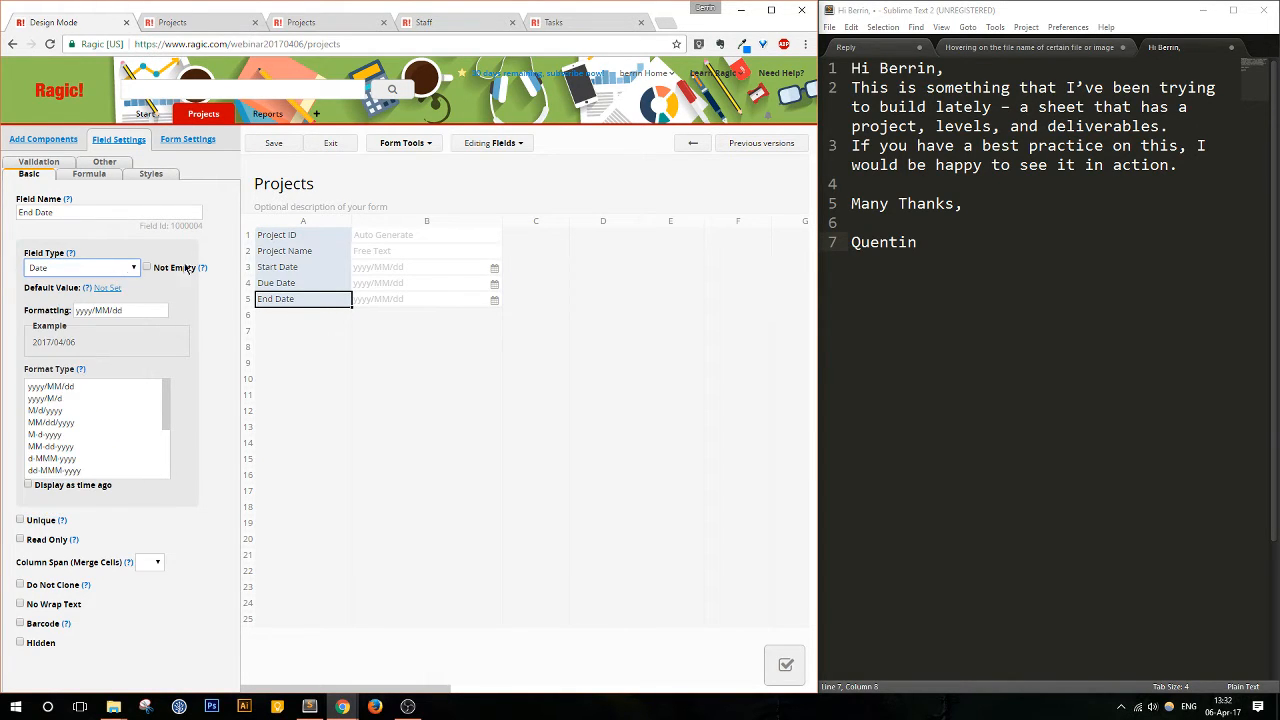
{"action": "left_click", "coordinate": [320, 238]}
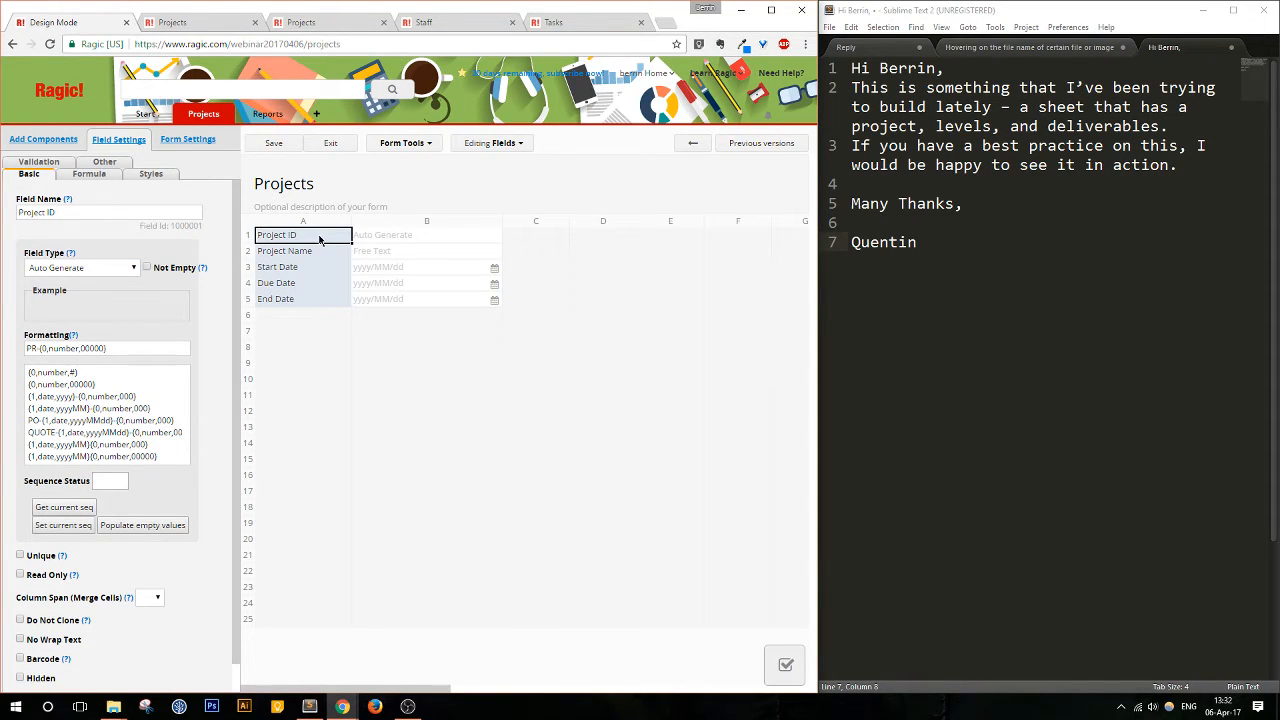
{"action": "left_click", "coordinate": [316, 256]}
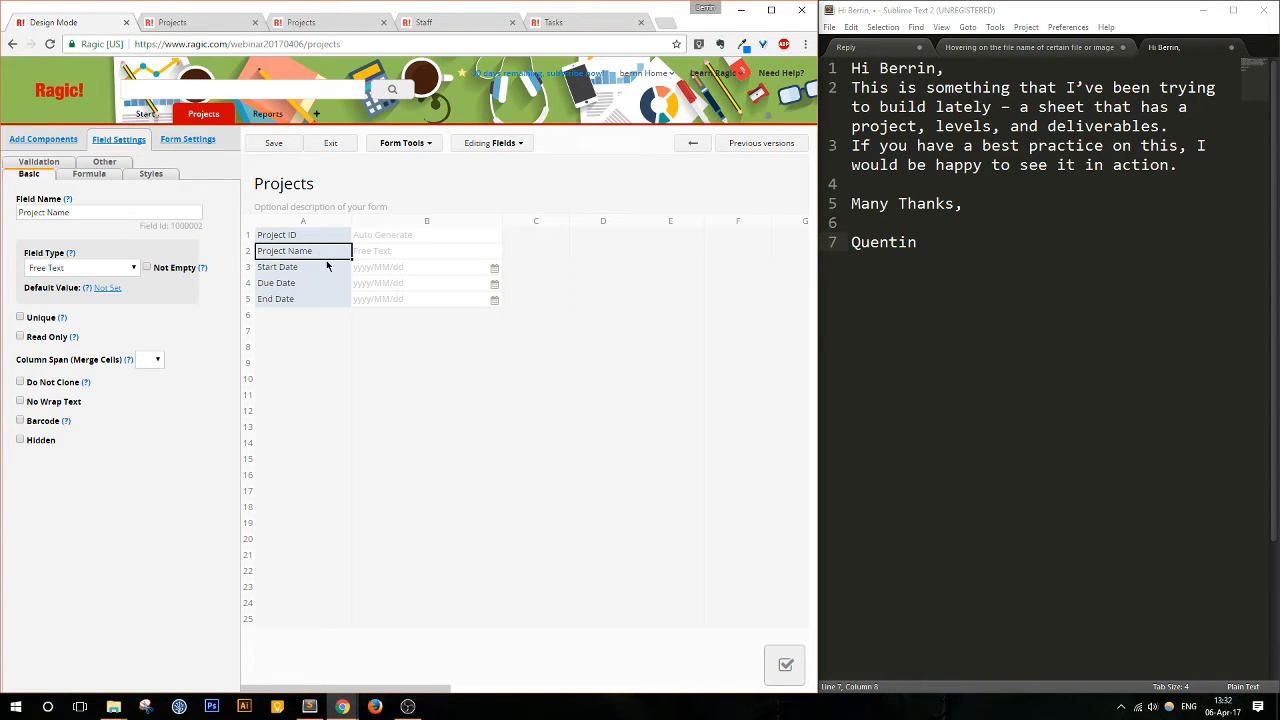
Step: Examine the Project Category options in the sample aerial city shoot project record
{"action": "left_click", "coordinate": [310, 22]}
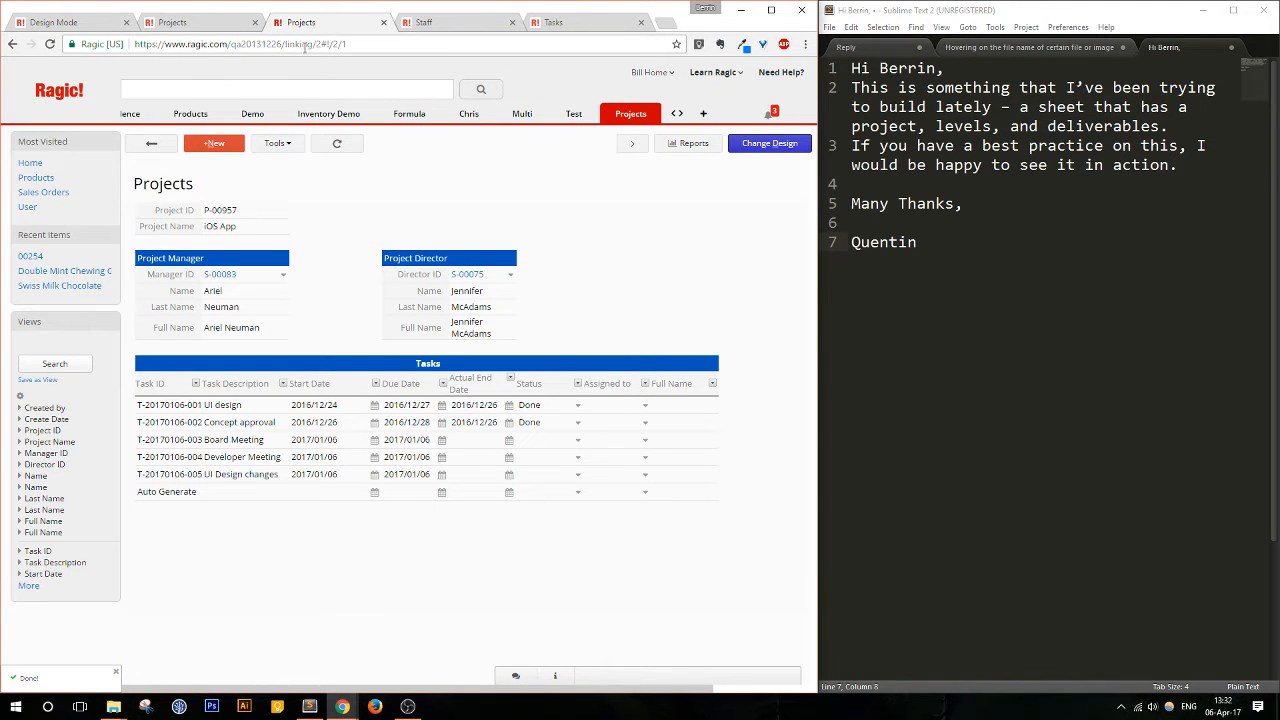
{"action": "left_click", "coordinate": [213, 29]}
{"action": "scroll", "coordinate": [306, 211], "scroll_direction": "up", "scroll_amount": 1}
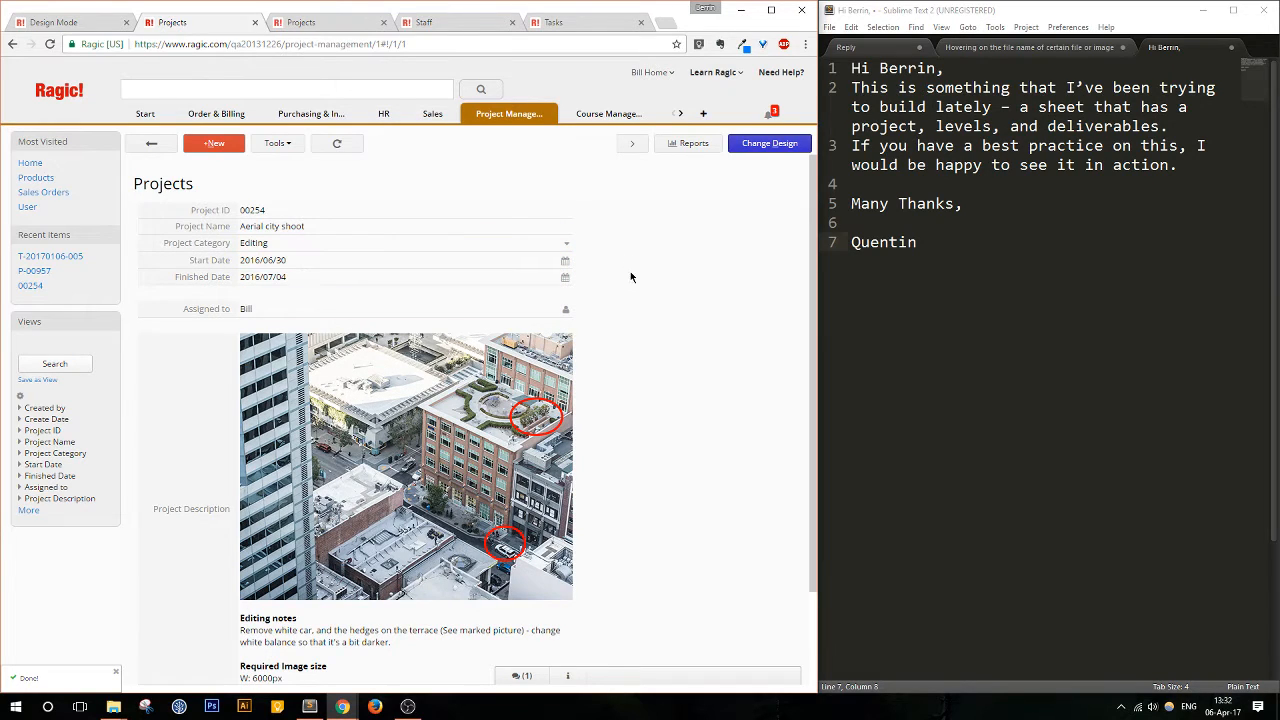
{"action": "left_click", "coordinate": [565, 247]}
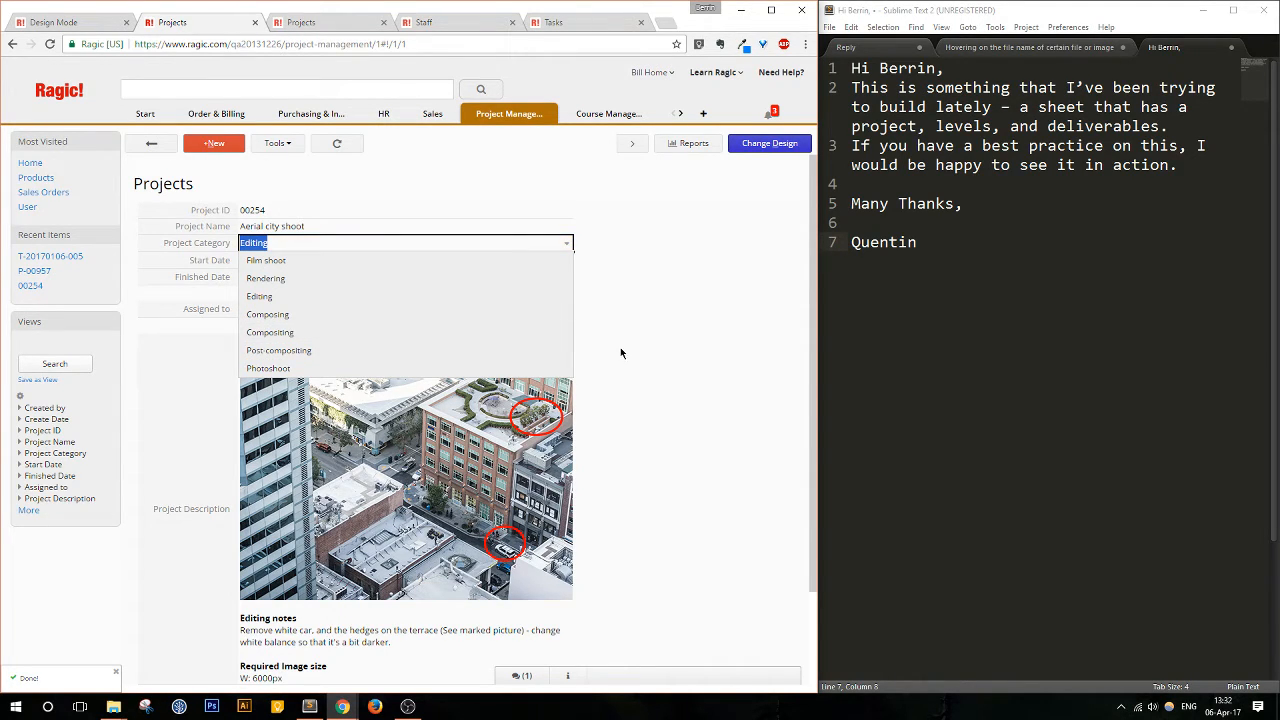
{"action": "left_click", "coordinate": [573, 243]}
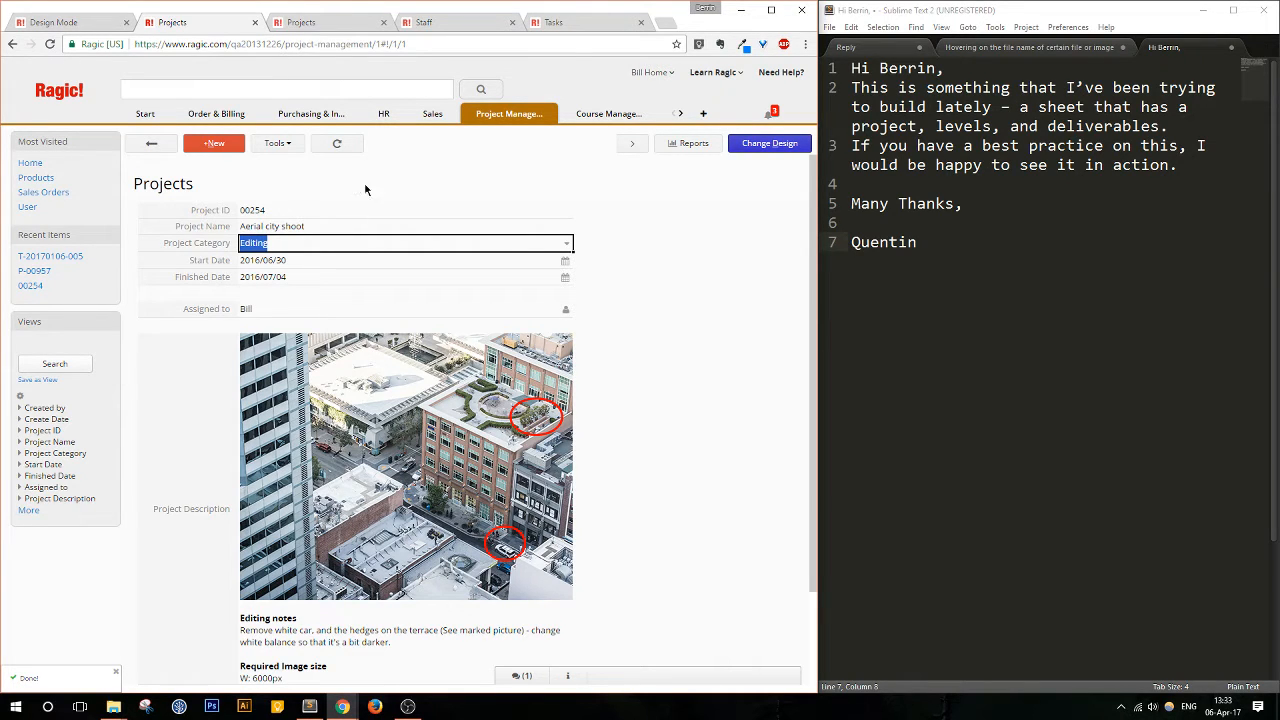
Step: Save the Projects sheet design with its Due Date field and leave design mode
{"action": "left_click", "coordinate": [40, 24]}
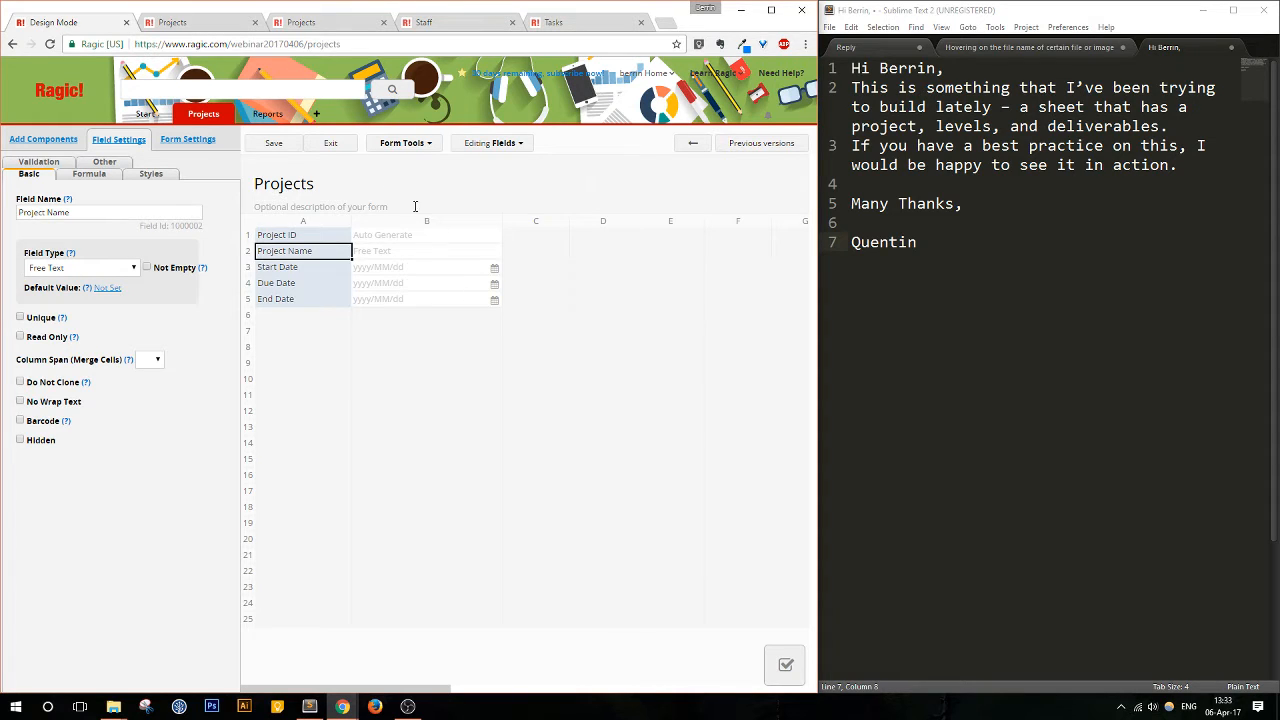
{"action": "left_click", "coordinate": [299, 145]}
{"action": "left_click", "coordinate": [322, 147]}
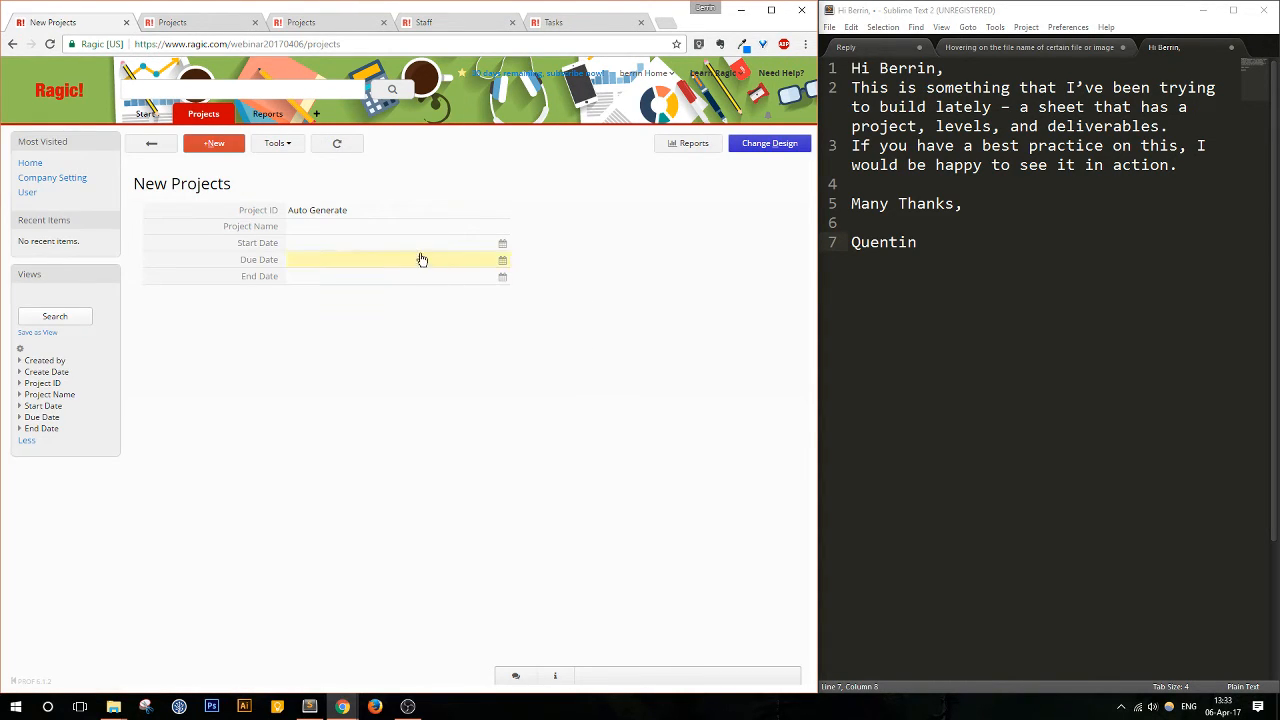
Step: Enter "Photo editing - Aerial city shoot" as the project name of a new project record
{"action": "left_click", "coordinate": [408, 225]}
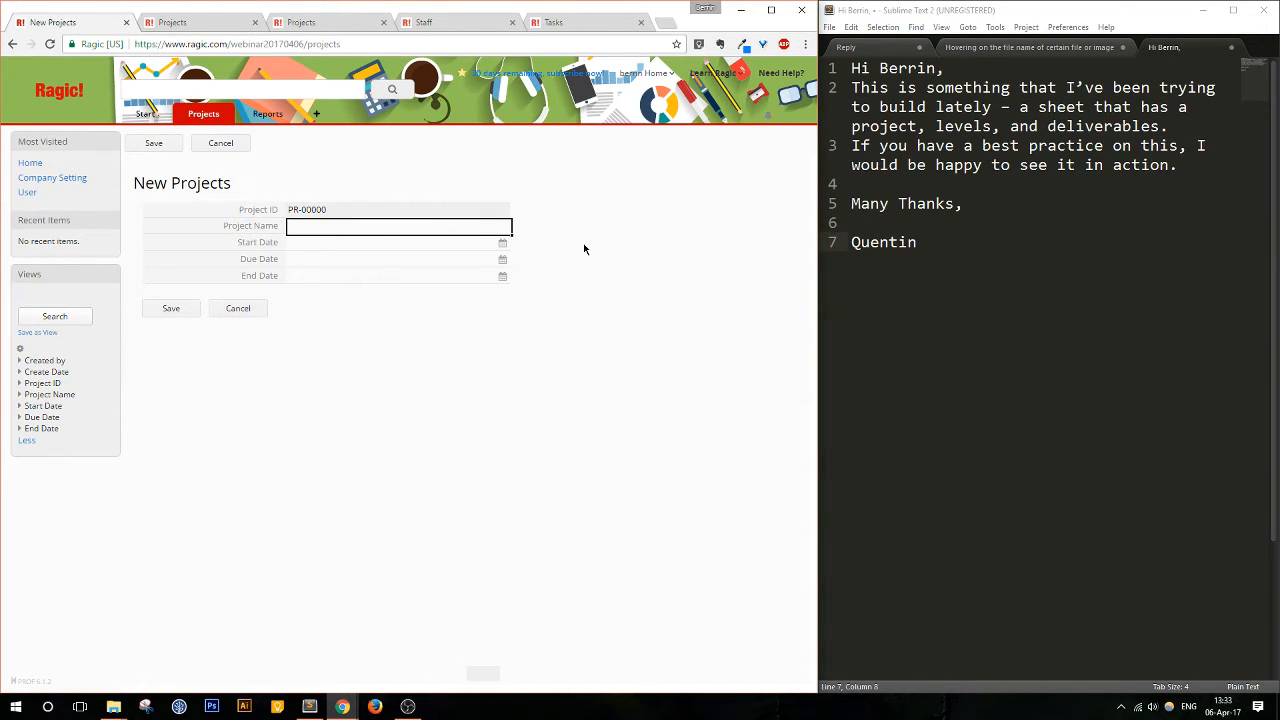
{"action": "left_click", "coordinate": [160, 24]}
{"action": "left_click", "coordinate": [52, 24]}
{"action": "type", "text": "Photo"}
{"action": "type", "text": " editing - Berri"}
{"action": "type", "text": "al"}
{"action": "type", "text": " city"}
{"action": "type", "text": " shoot"}
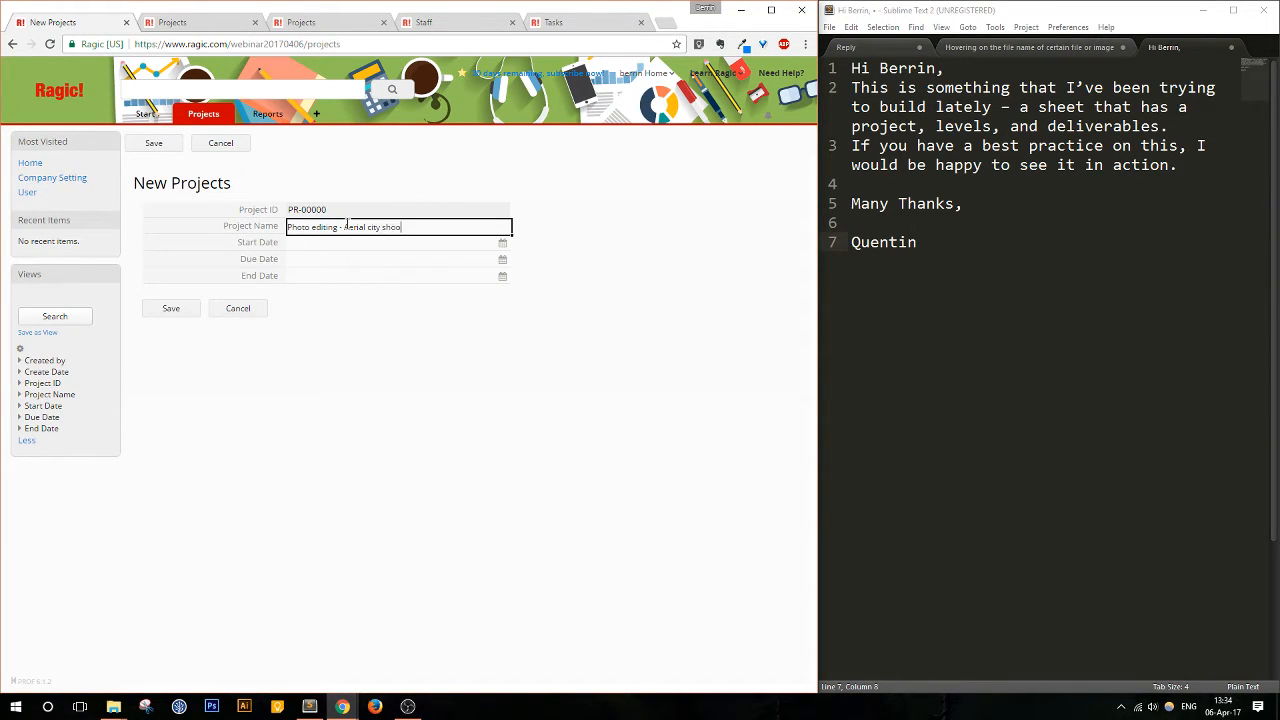
Step: Set the new project's start date to 2017/04/06 and its due date to 2017/04/10
{"action": "left_click", "coordinate": [344, 245]}
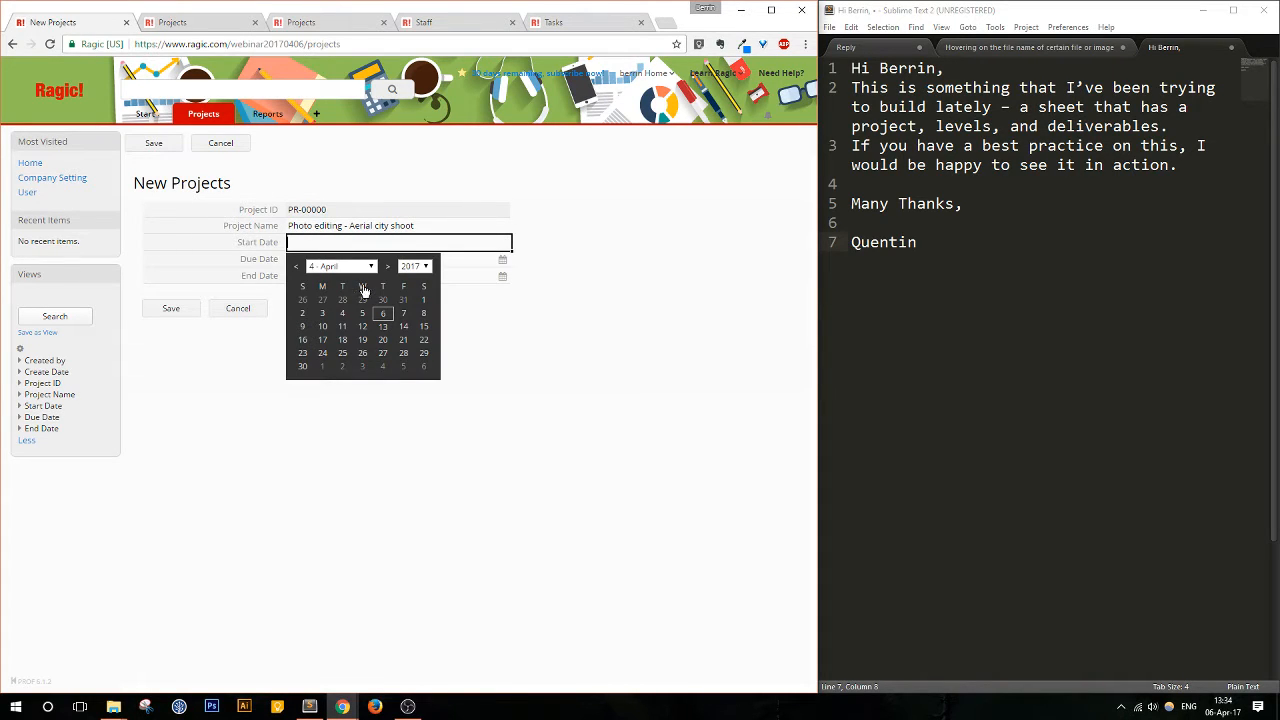
{"action": "left_click", "coordinate": [382, 314]}
{"action": "left_click", "coordinate": [340, 264]}
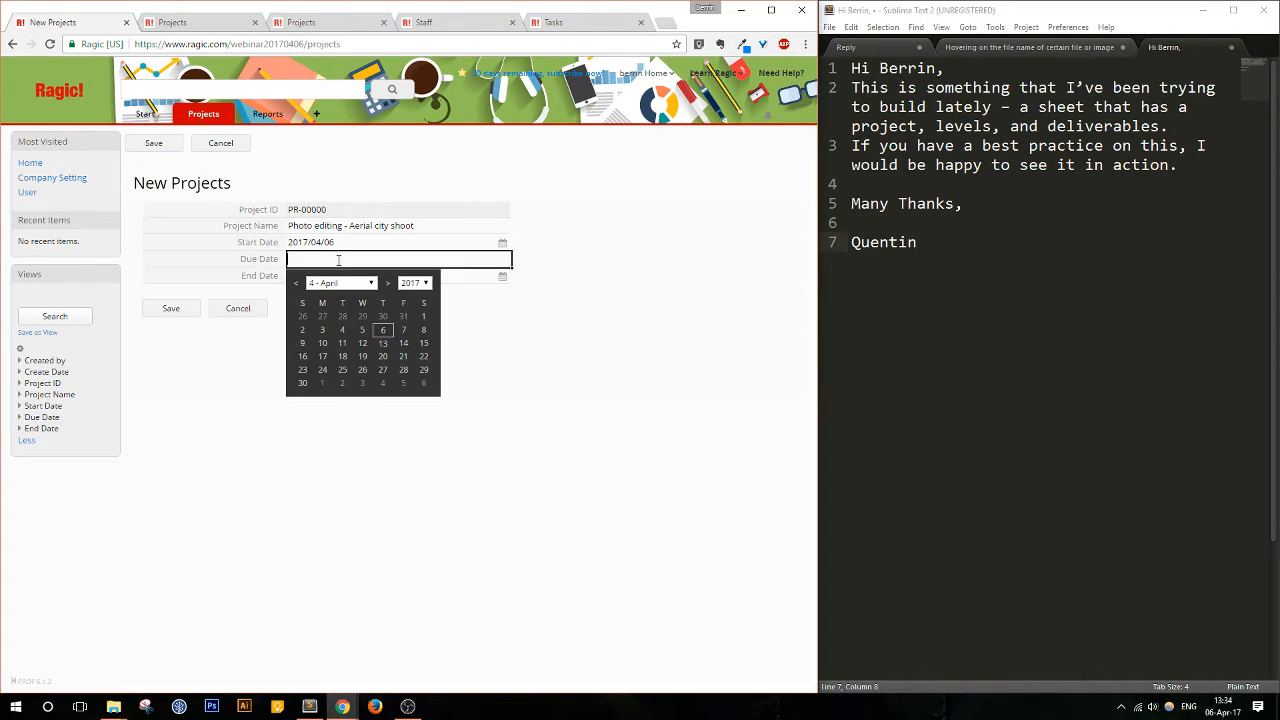
{"action": "left_click", "coordinate": [322, 343]}
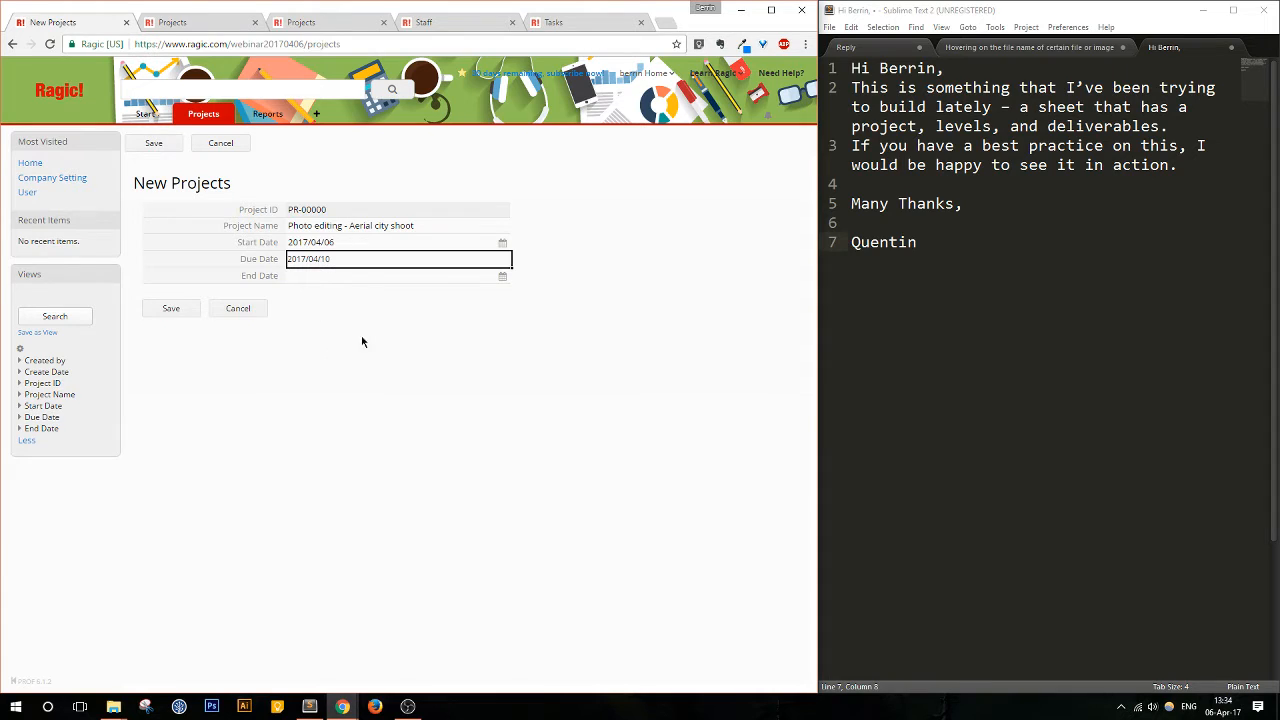
Step: Save the new "Photo editing - Aerial city shoot" project record
{"action": "left_click", "coordinate": [176, 308]}
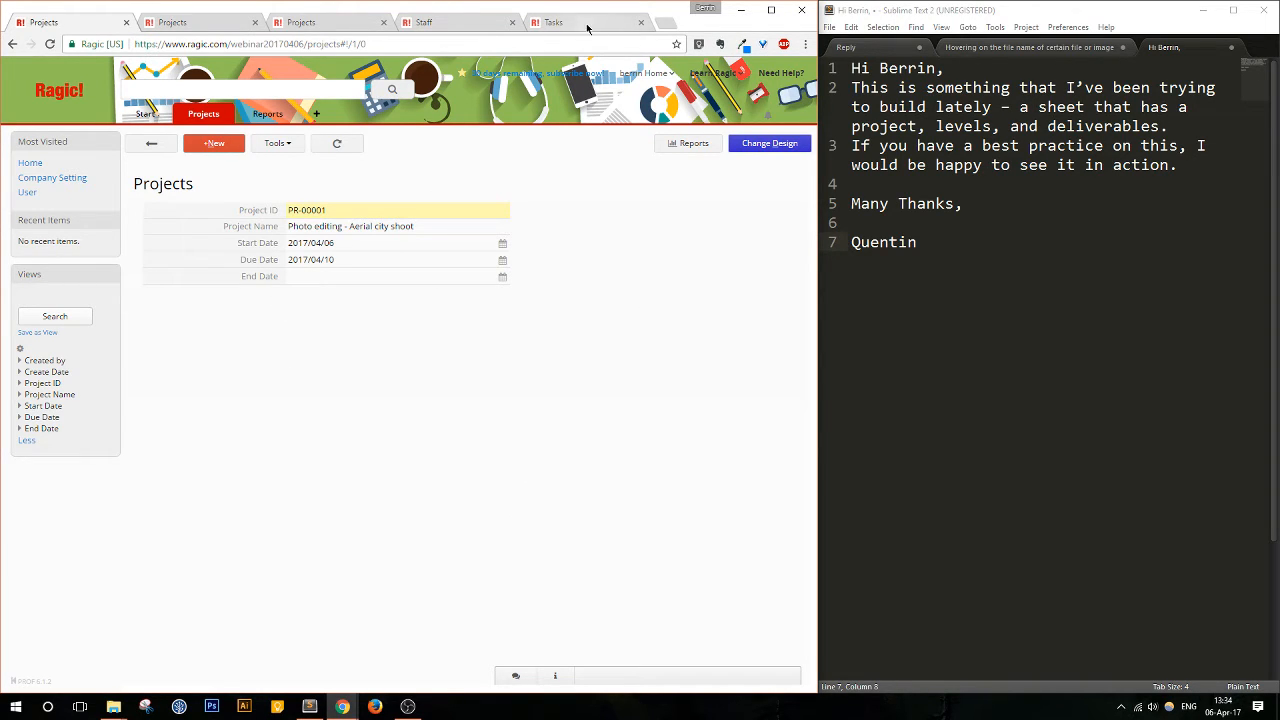
Step: Examine the sample iOS App project's layout and the sample aerial city shoot project's description and comments
{"action": "left_click", "coordinate": [334, 27]}
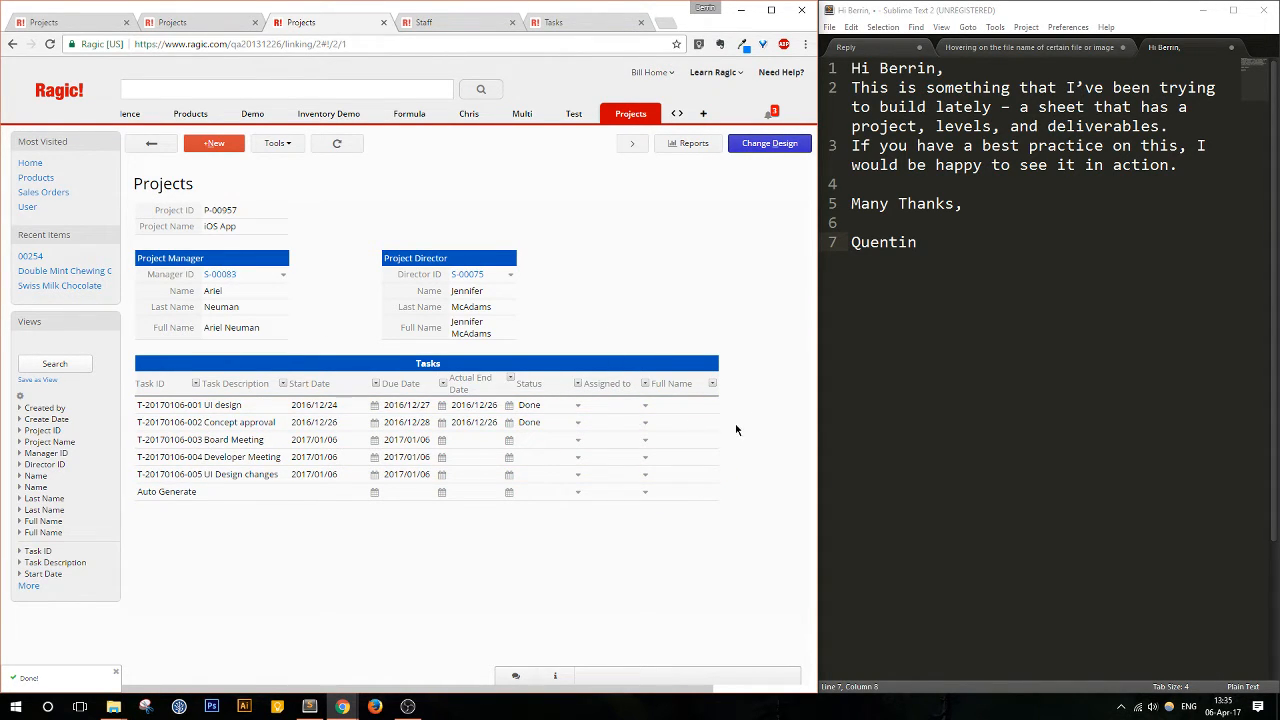
{"action": "left_click", "coordinate": [771, 9]}
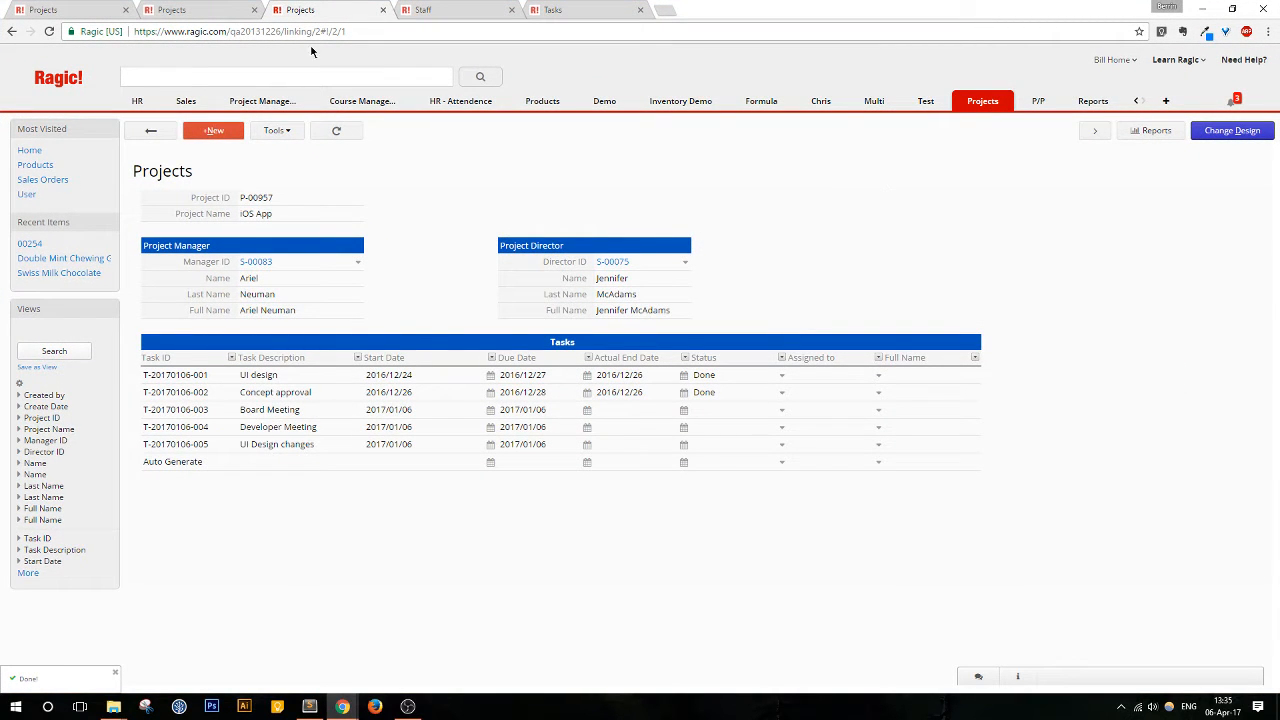
{"action": "left_click", "coordinate": [185, 8]}
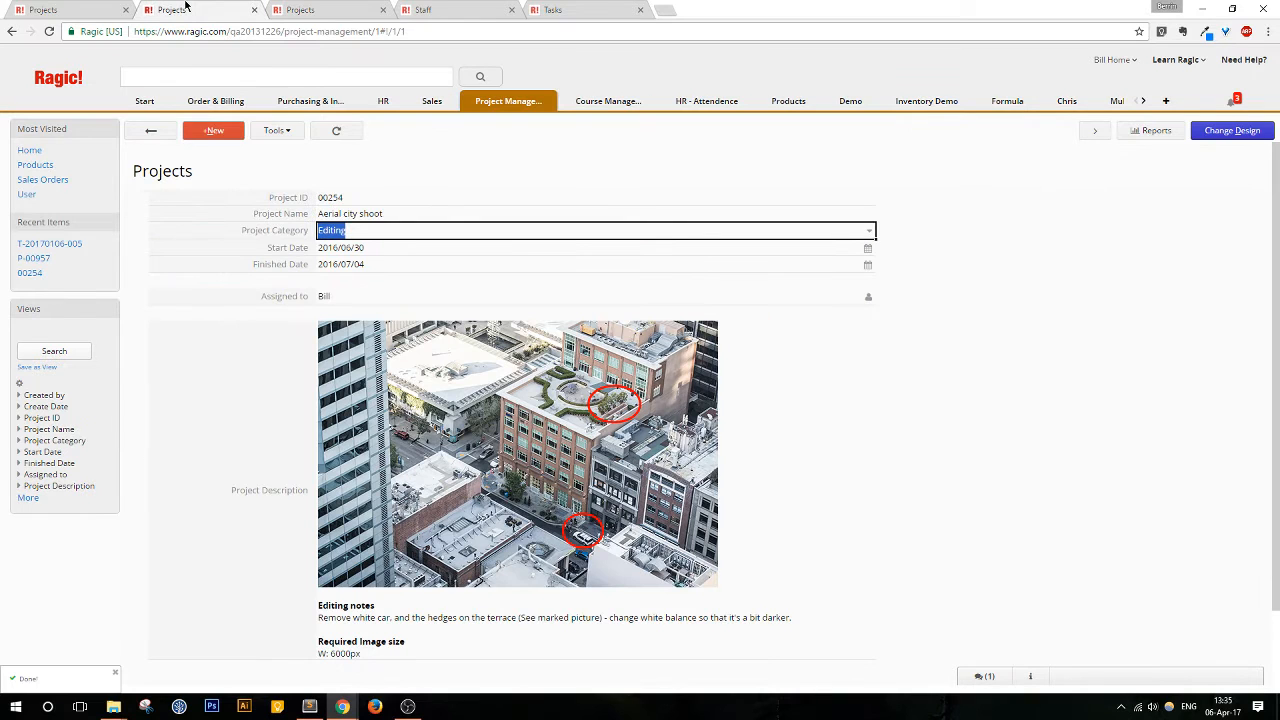
{"action": "left_click", "coordinate": [336, 132]}
{"action": "scroll", "coordinate": [909, 223], "scroll_direction": "down", "scroll_amount": 3}
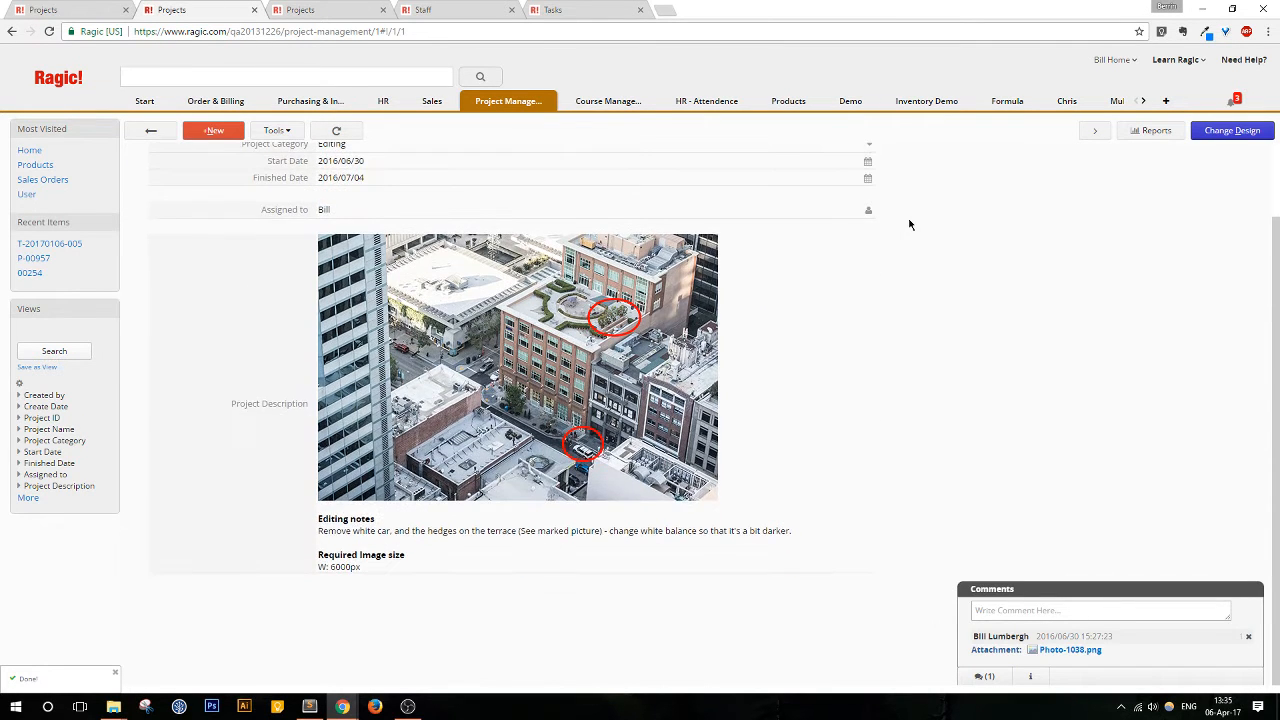
{"action": "scroll", "coordinate": [909, 224], "scroll_direction": "up", "scroll_amount": 3}
Step: Assign the UI design task in the iOS App project to staff member S-00075 and save the record
{"action": "left_click", "coordinate": [304, 9]}
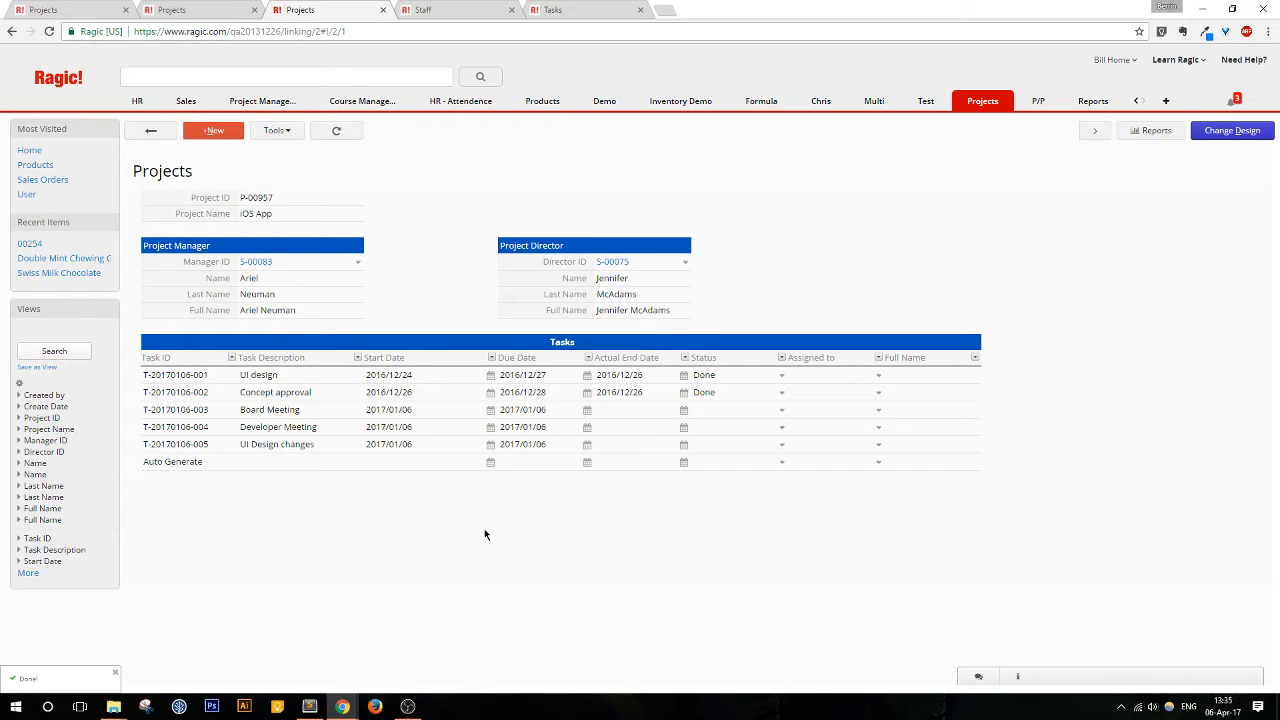
{"action": "left_click", "coordinate": [878, 381]}
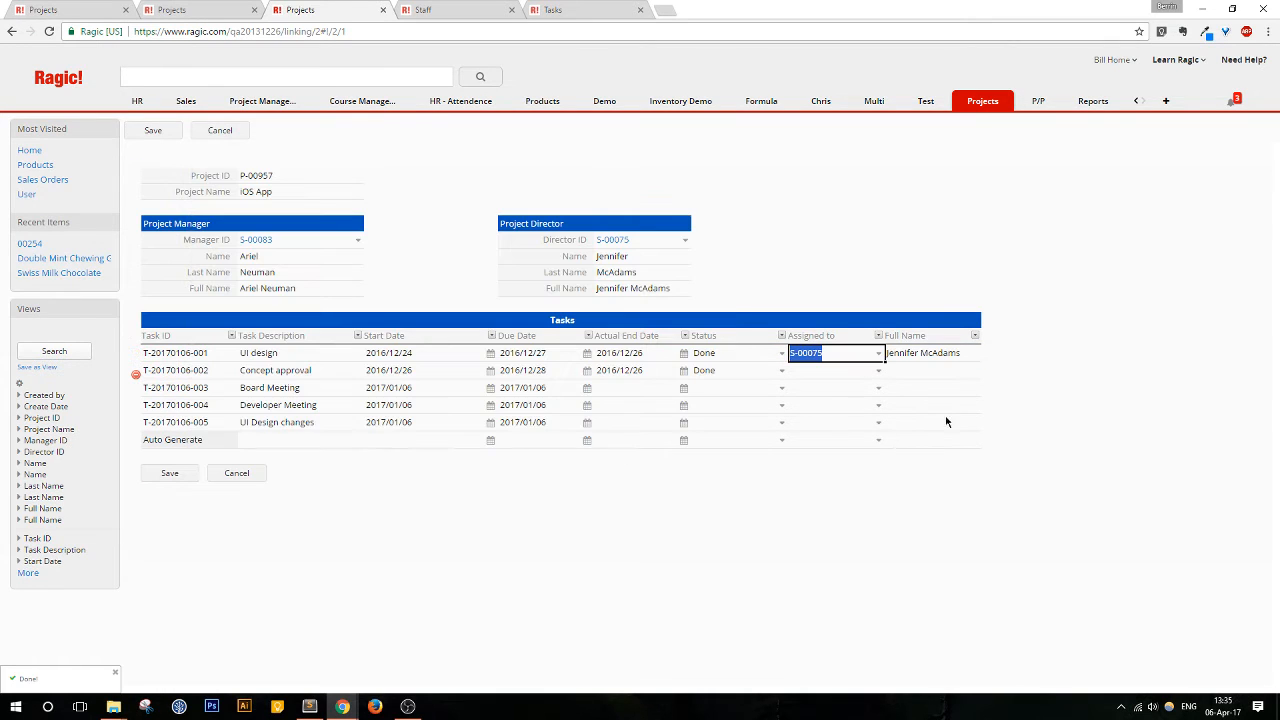
{"action": "left_click", "coordinate": [352, 368]}
{"action": "left_click", "coordinate": [168, 473]}
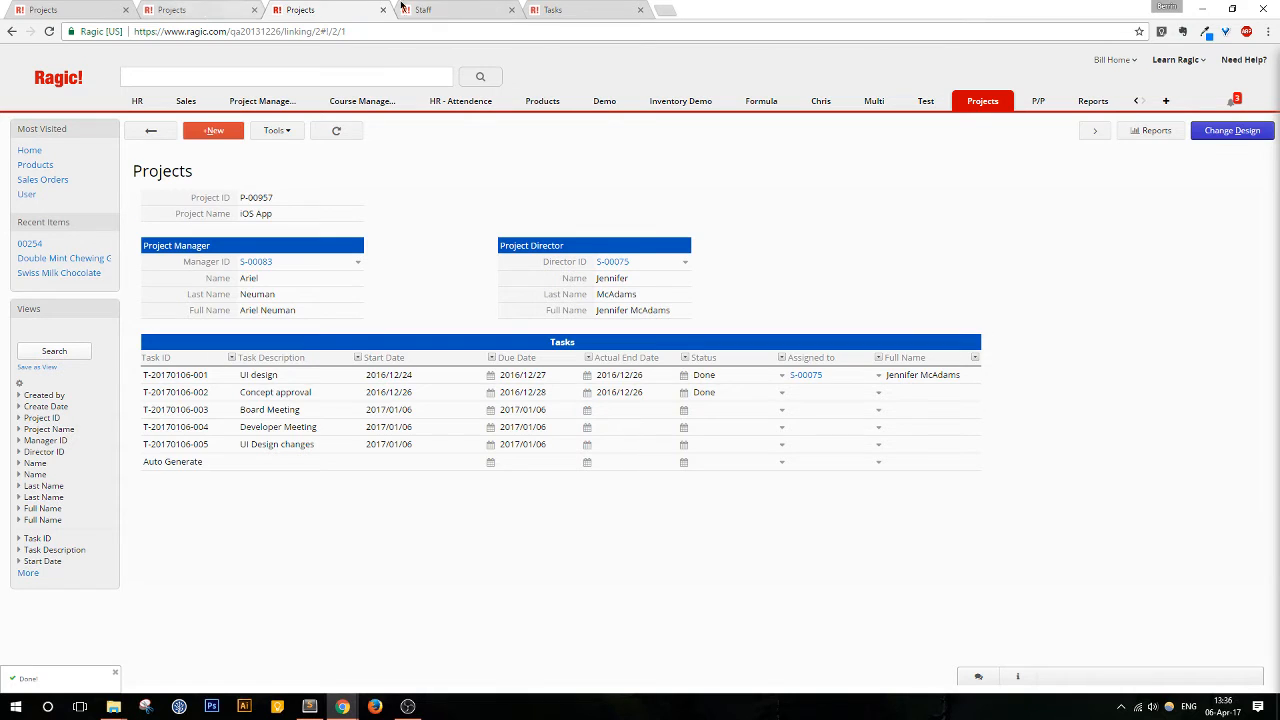
Step: Examine the sample Staff and Tasks sheets and the UI design task's record, and return to the photo editing project record
{"action": "left_click", "coordinate": [438, 8]}
{"action": "left_click", "coordinate": [560, 9]}
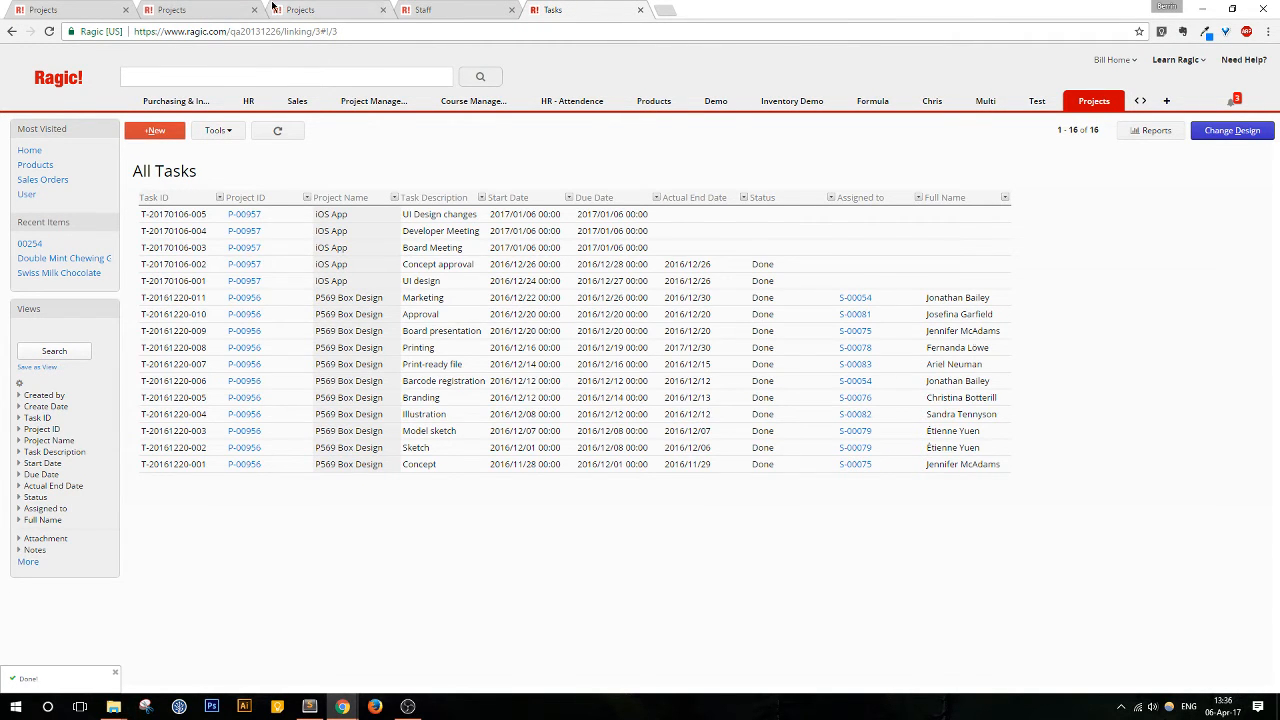
{"action": "left_click", "coordinate": [175, 9]}
{"action": "left_click", "coordinate": [321, 9]}
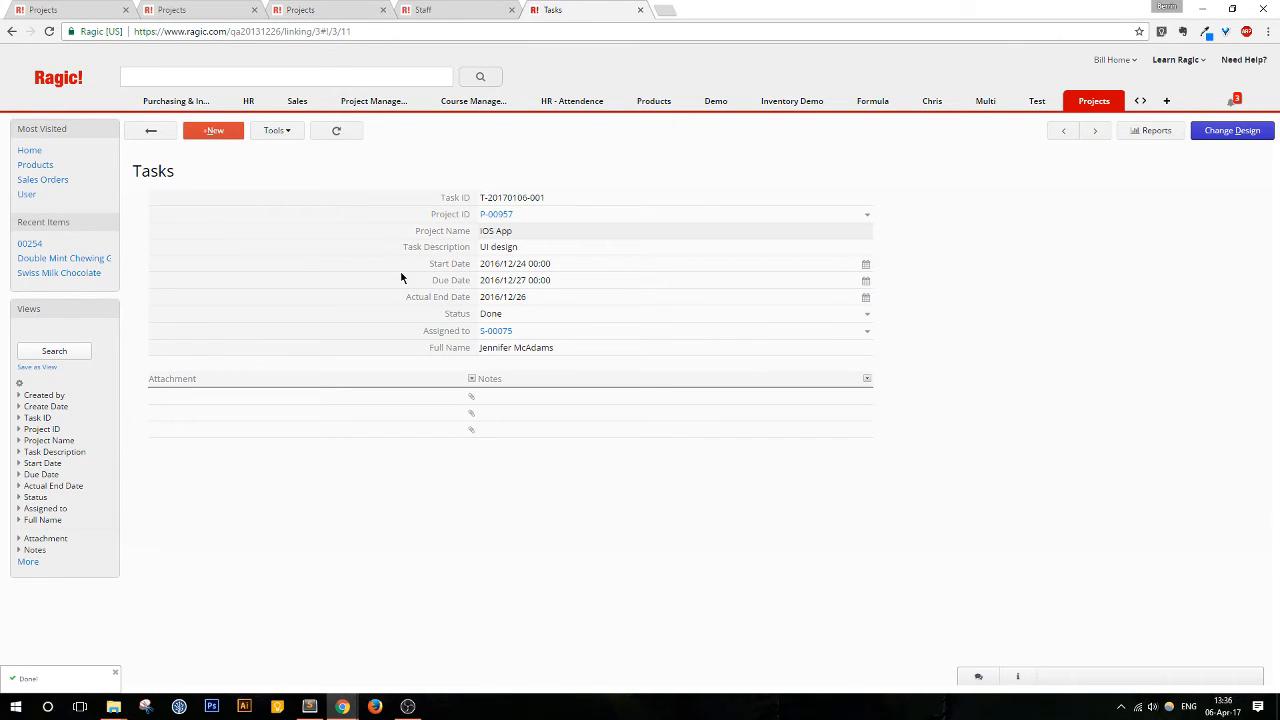
{"action": "left_click", "coordinate": [360, 8]}
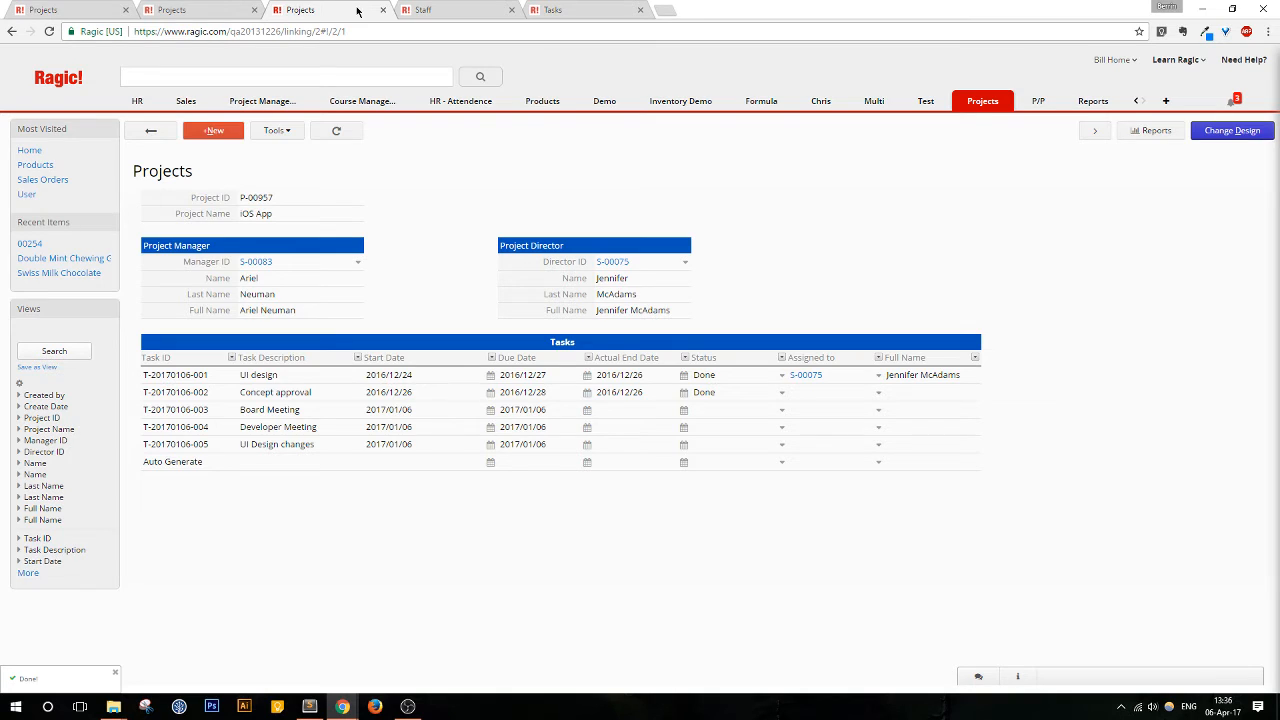
{"action": "left_click", "coordinate": [79, 9]}
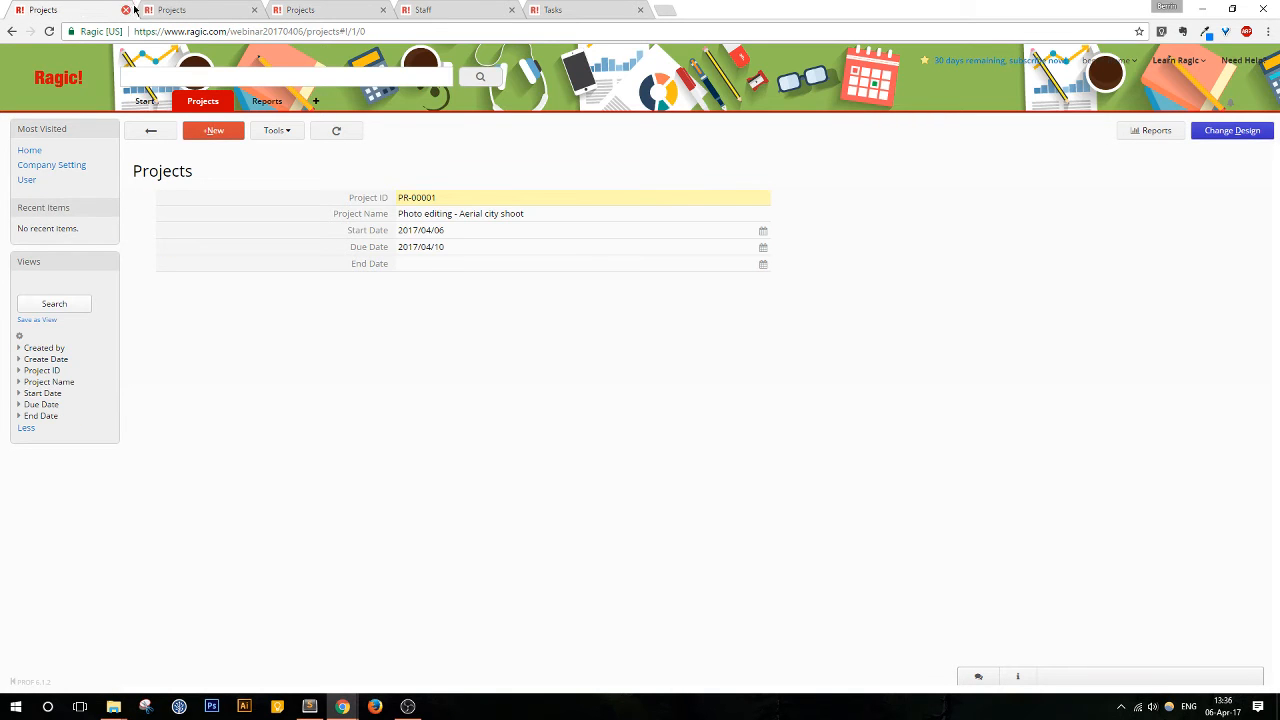
{"action": "left_click", "coordinate": [1232, 133]}
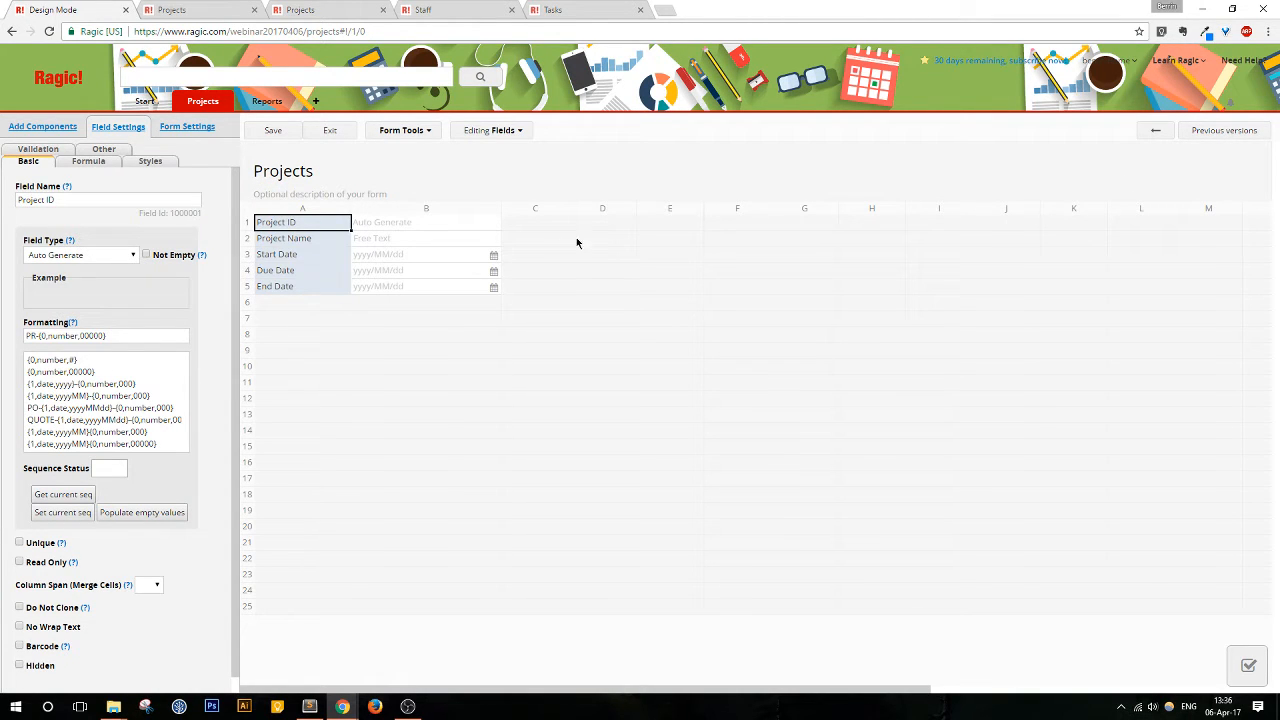
{"action": "left_click", "coordinate": [293, 327]}
{"action": "left_click", "coordinate": [328, 133]}
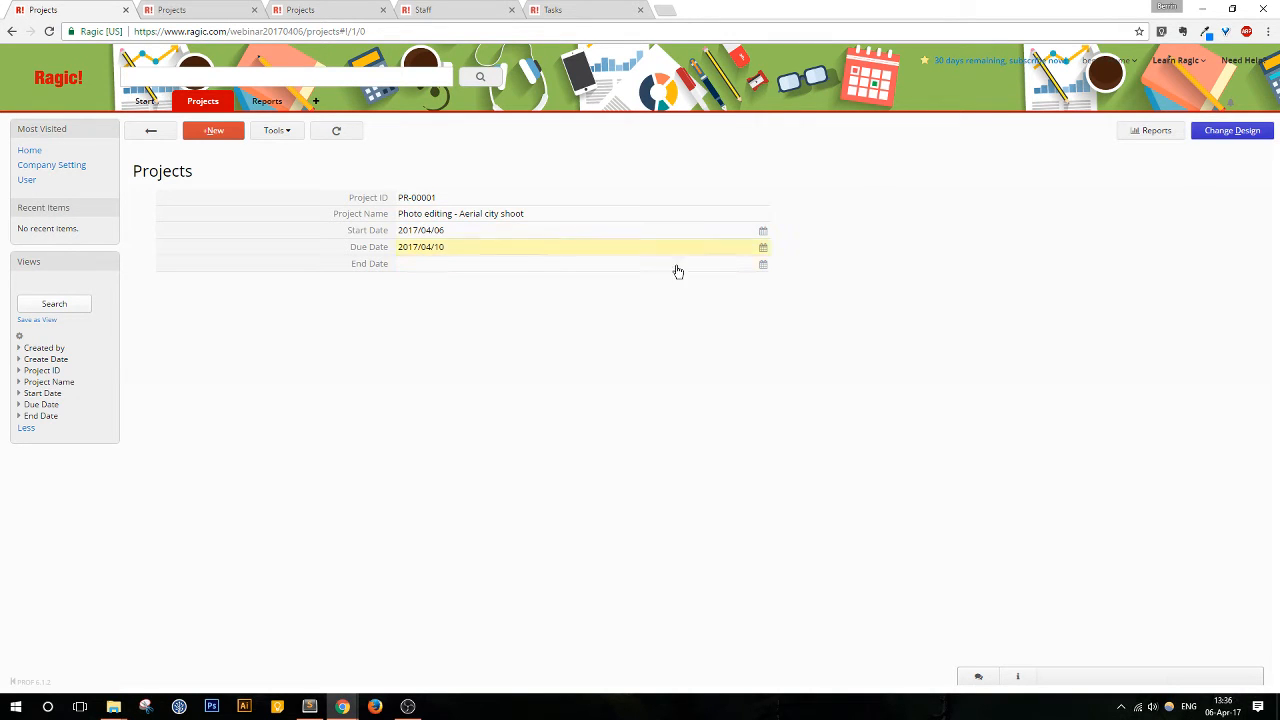
Step: Add a free-text Project Details field in cell A7 of the Projects design, make its row taller, and save and exit the design
{"action": "left_click", "coordinate": [1200, 132]}
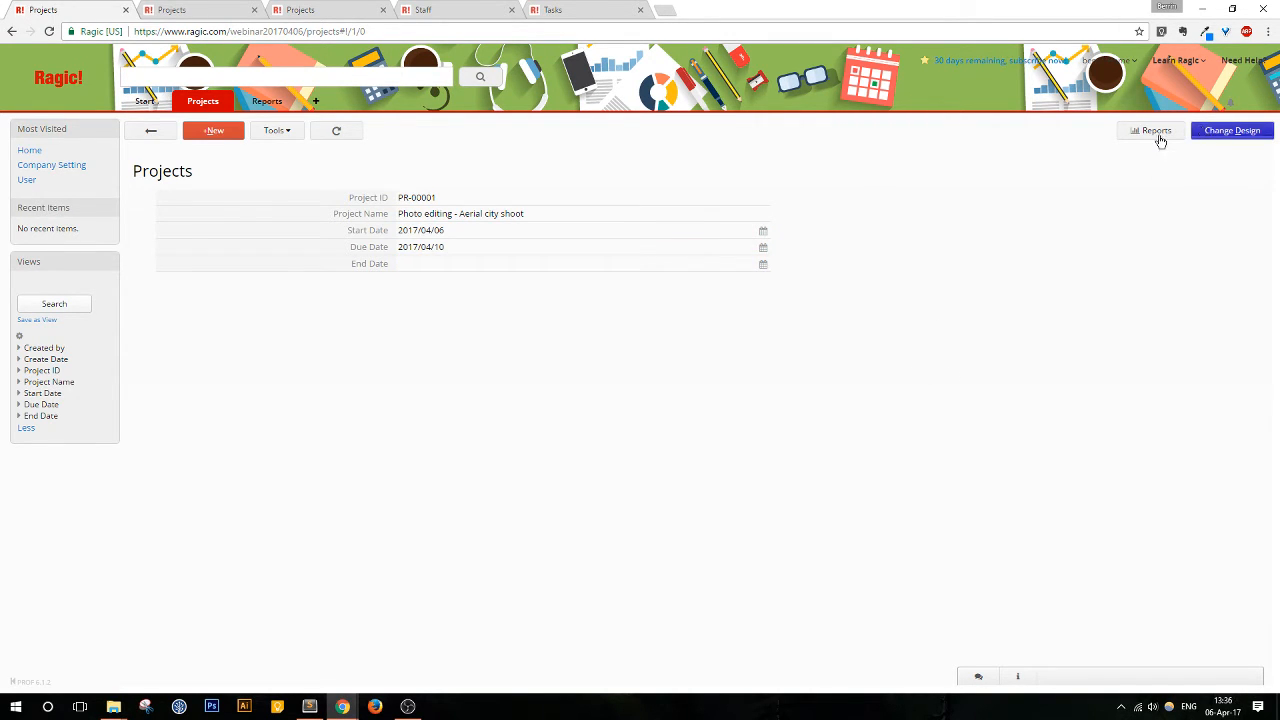
{"action": "left_click", "coordinate": [284, 322]}
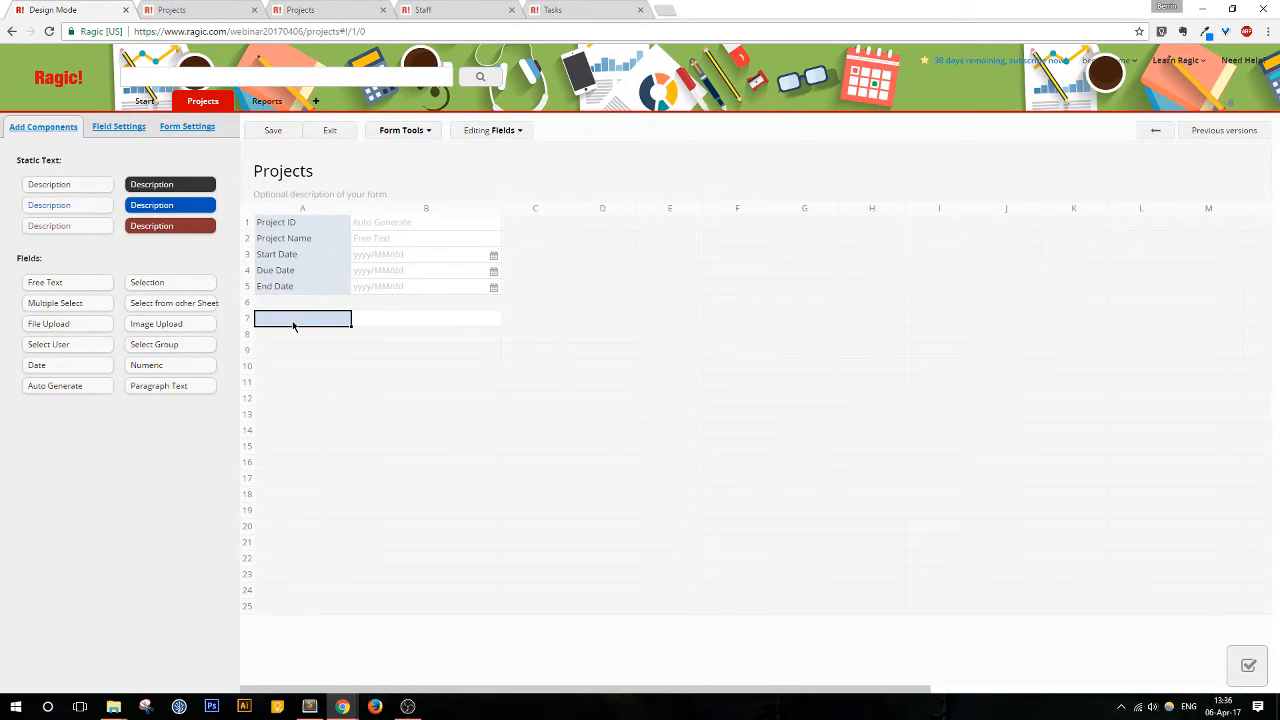
{"action": "type", "text": "Project Details"}
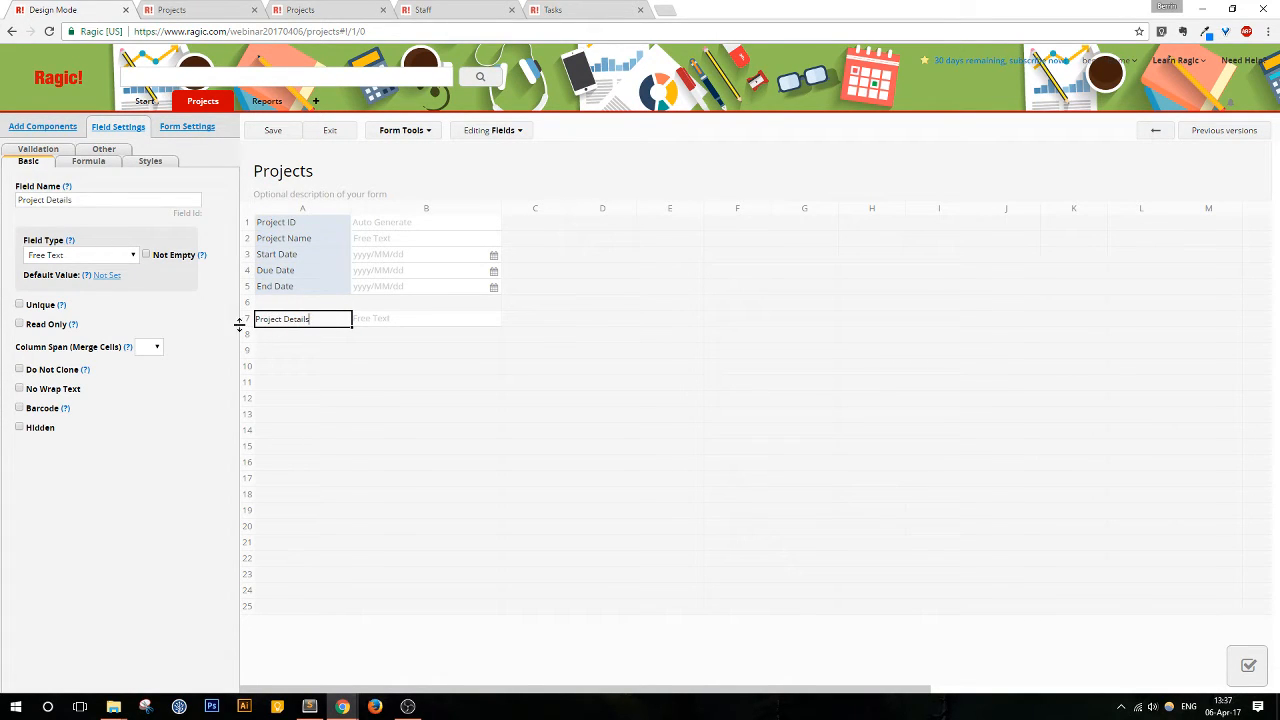
{"action": "left_click_drag", "start_coordinate": [244, 328], "coordinate": [247, 364]}
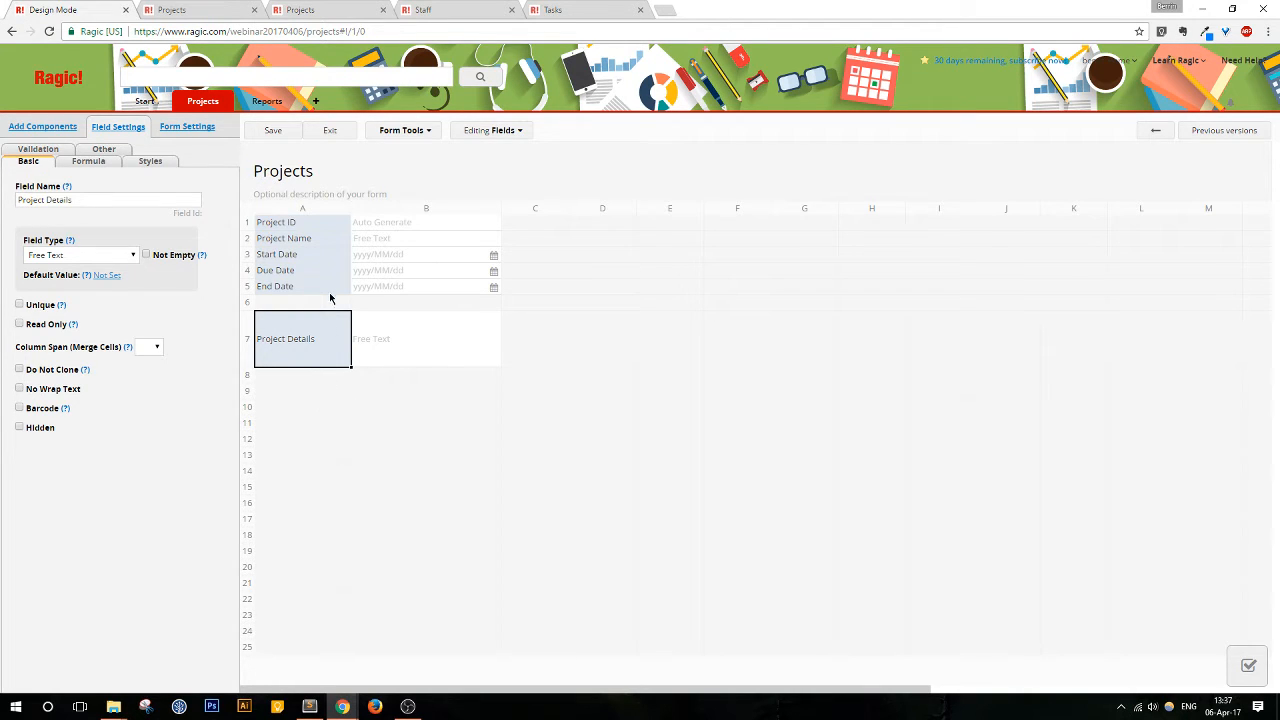
{"action": "left_click", "coordinate": [280, 133]}
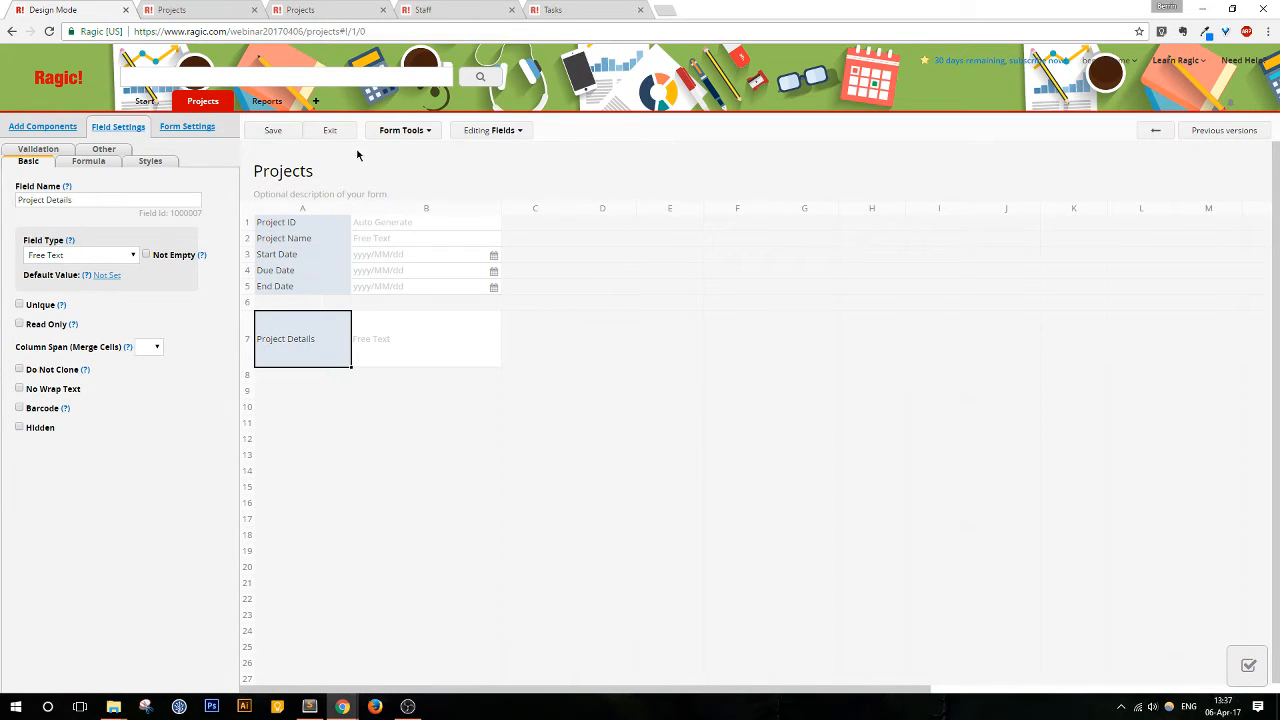
{"action": "left_click", "coordinate": [331, 131]}
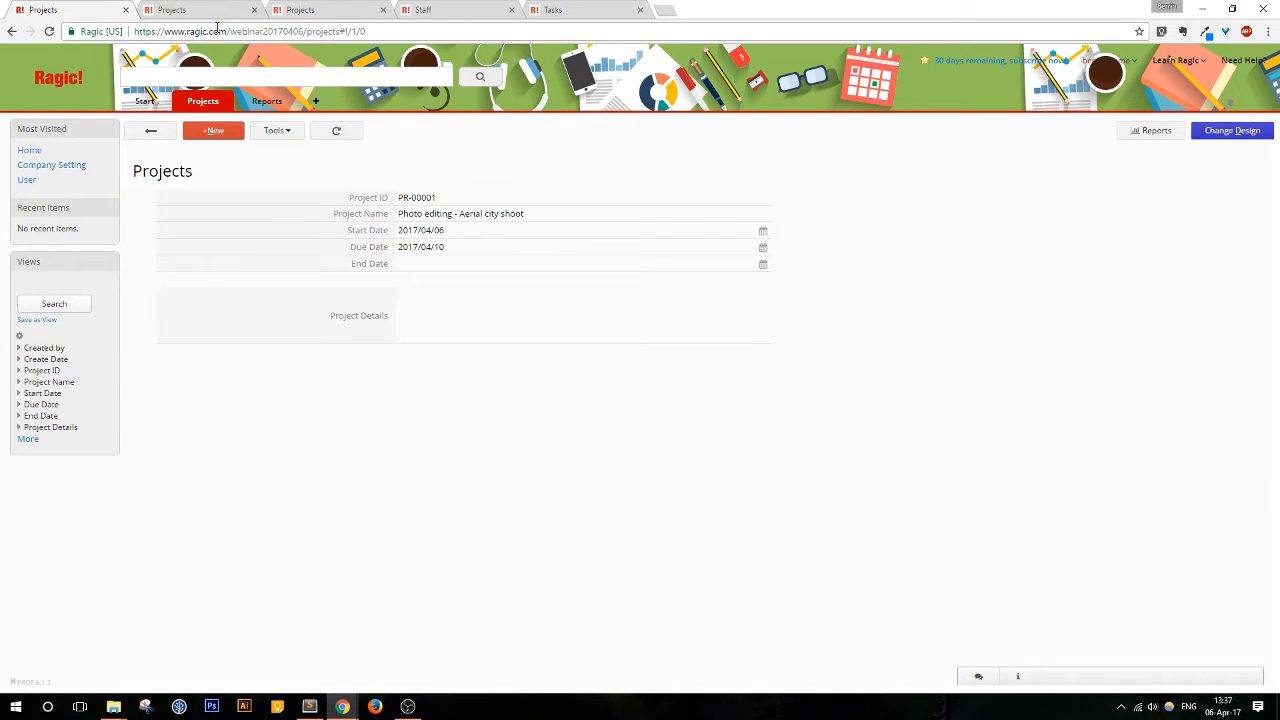
Step: Examine the selectable users for the Assigned to field in the sample aerial city shoot project record
{"action": "left_click", "coordinate": [200, 9]}
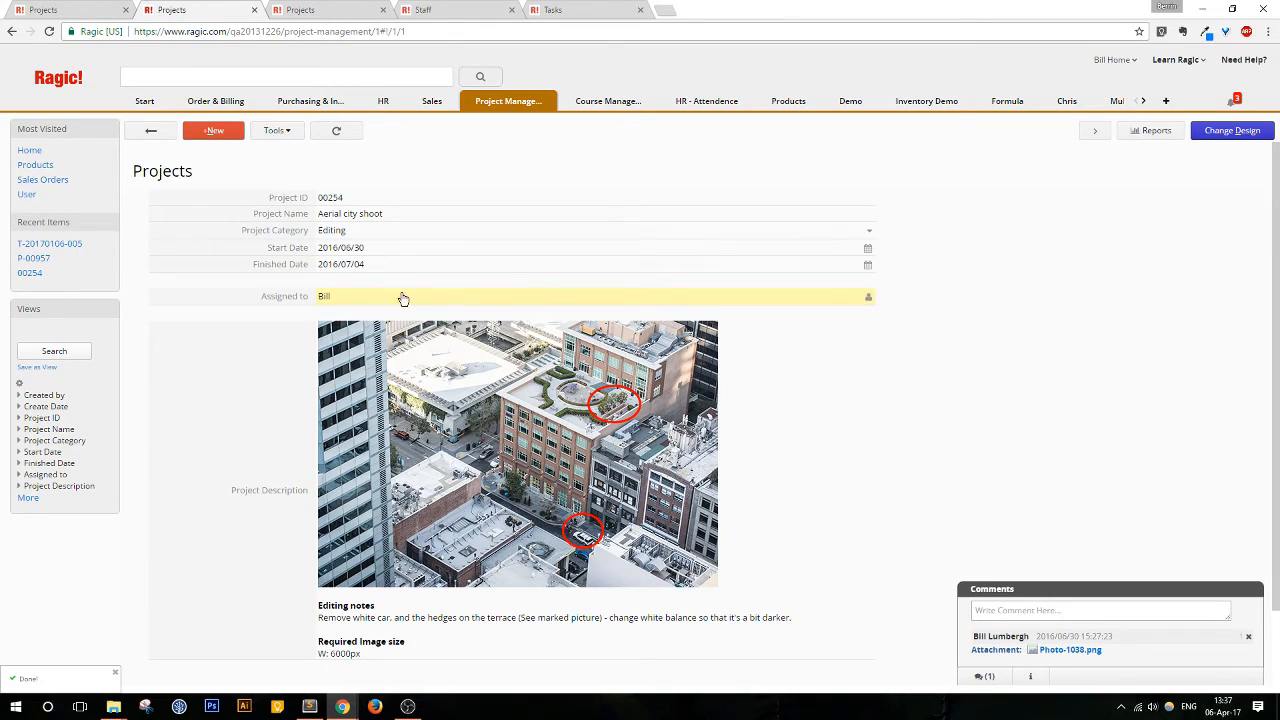
{"action": "left_click", "coordinate": [865, 299]}
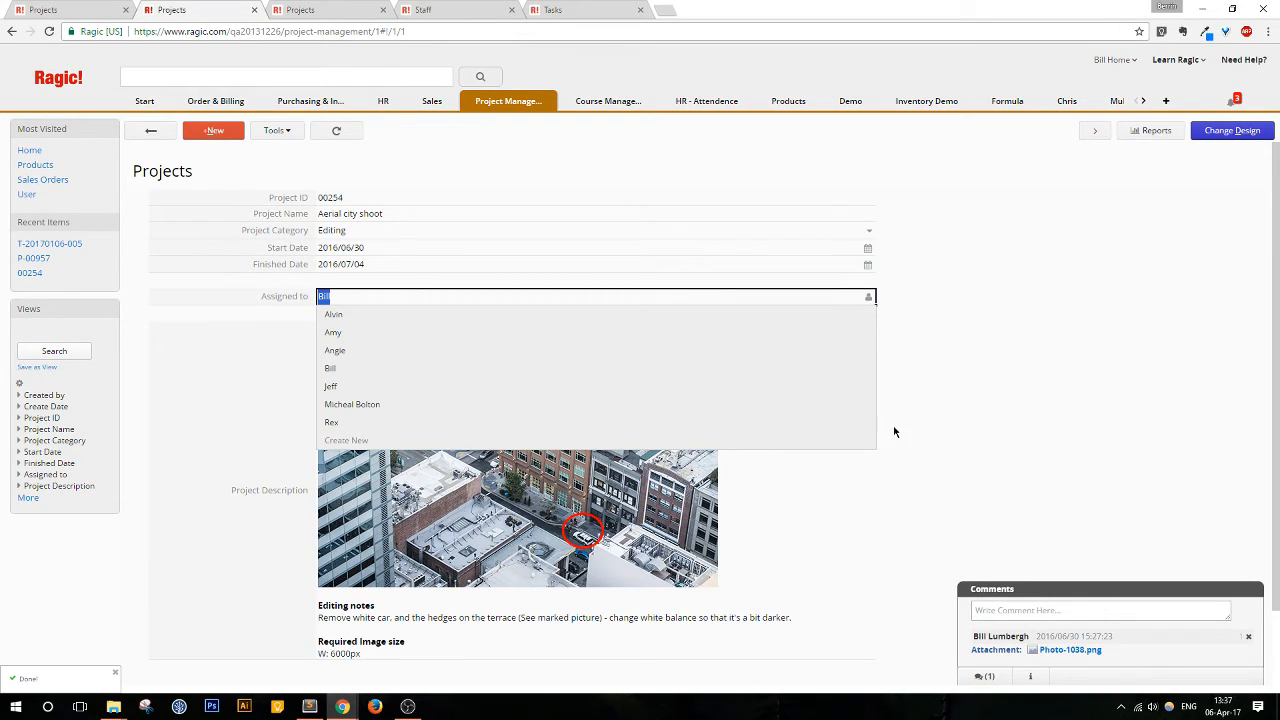
{"action": "left_click", "coordinate": [871, 298]}
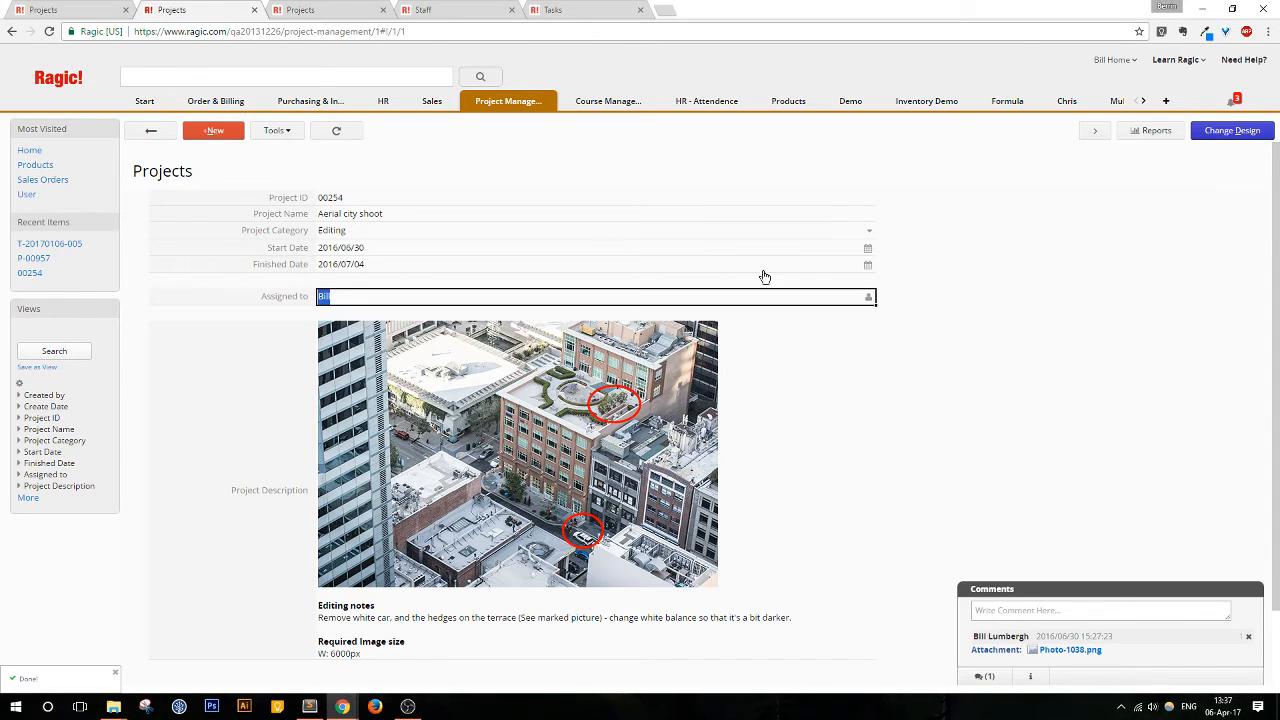
Step: Add an "Assigned to" field of type Select User in the row directly below Project Details in the new Projects sheet's design
{"action": "left_click", "coordinate": [79, 8]}
{"action": "left_click", "coordinate": [1234, 130]}
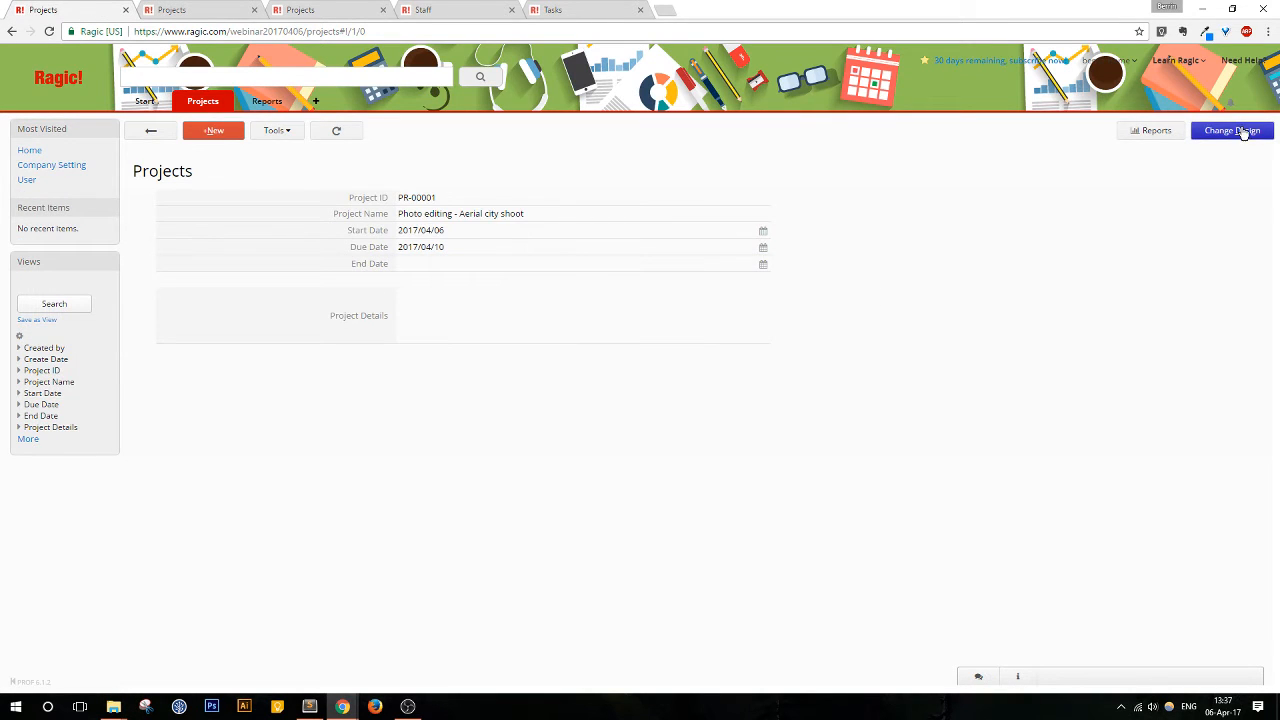
{"action": "left_click", "coordinate": [309, 388]}
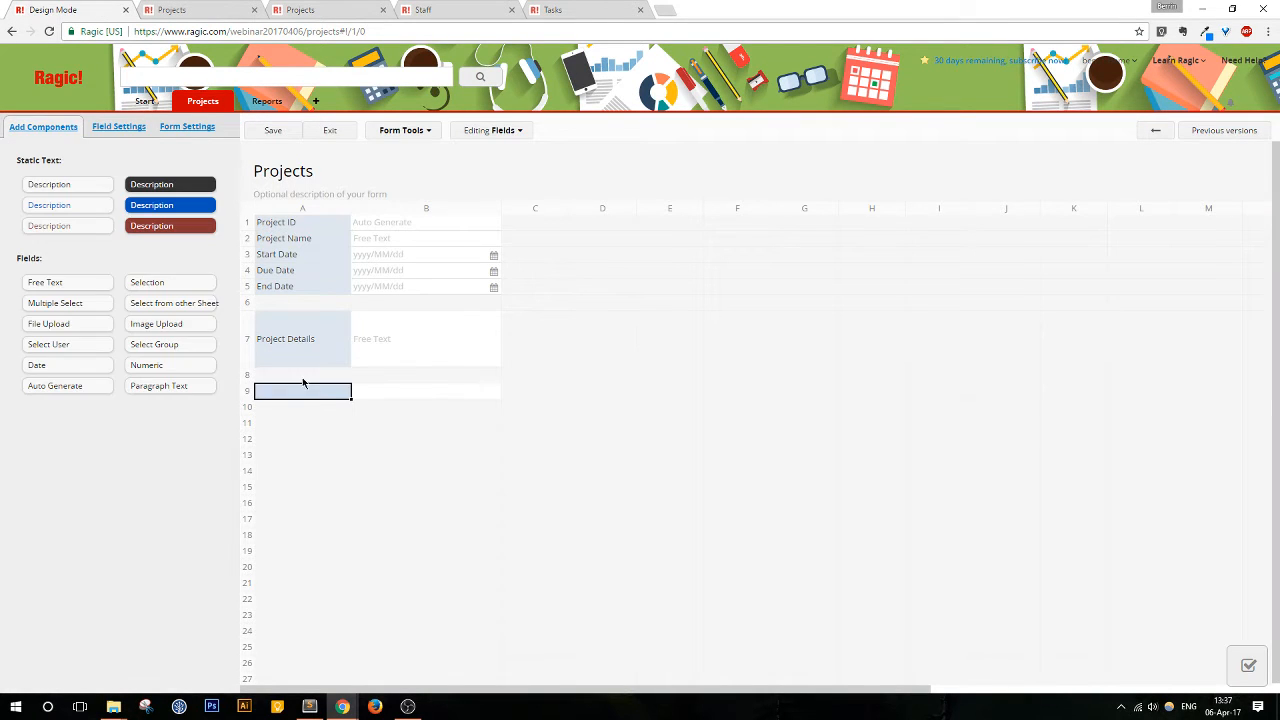
{"action": "left_click", "coordinate": [305, 377]}
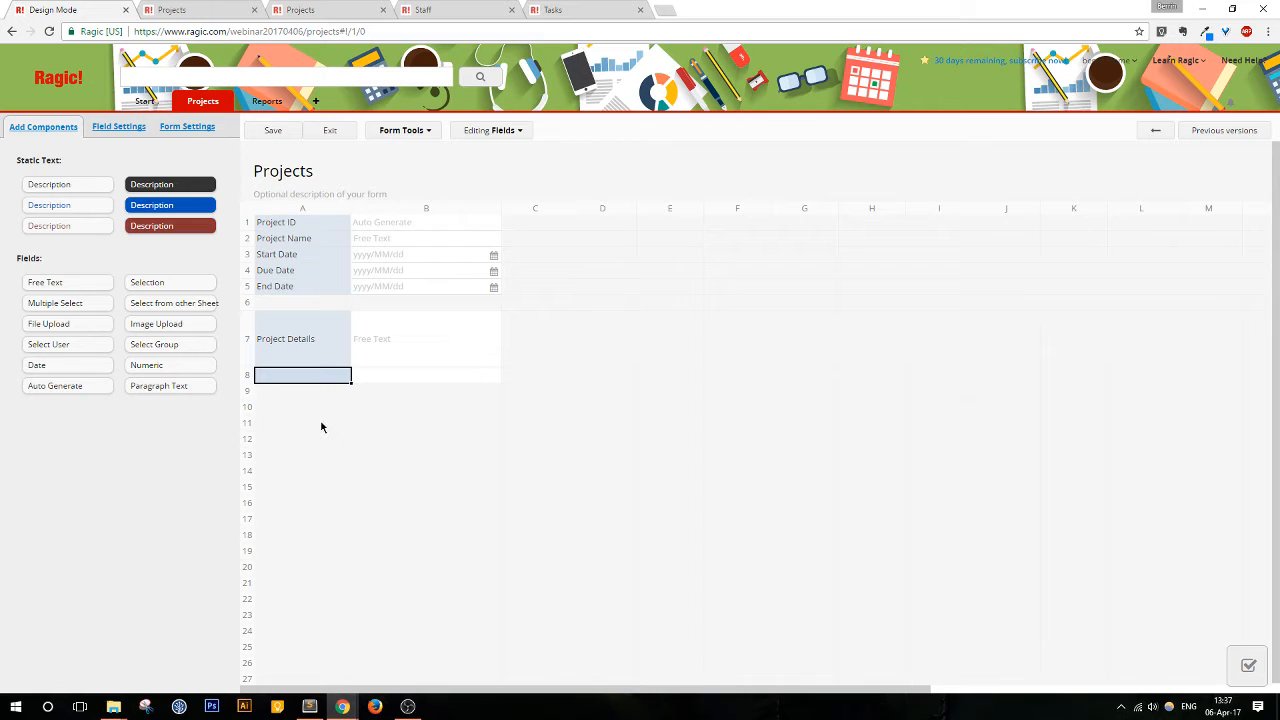
{"action": "type", "text": "Assigned to"}
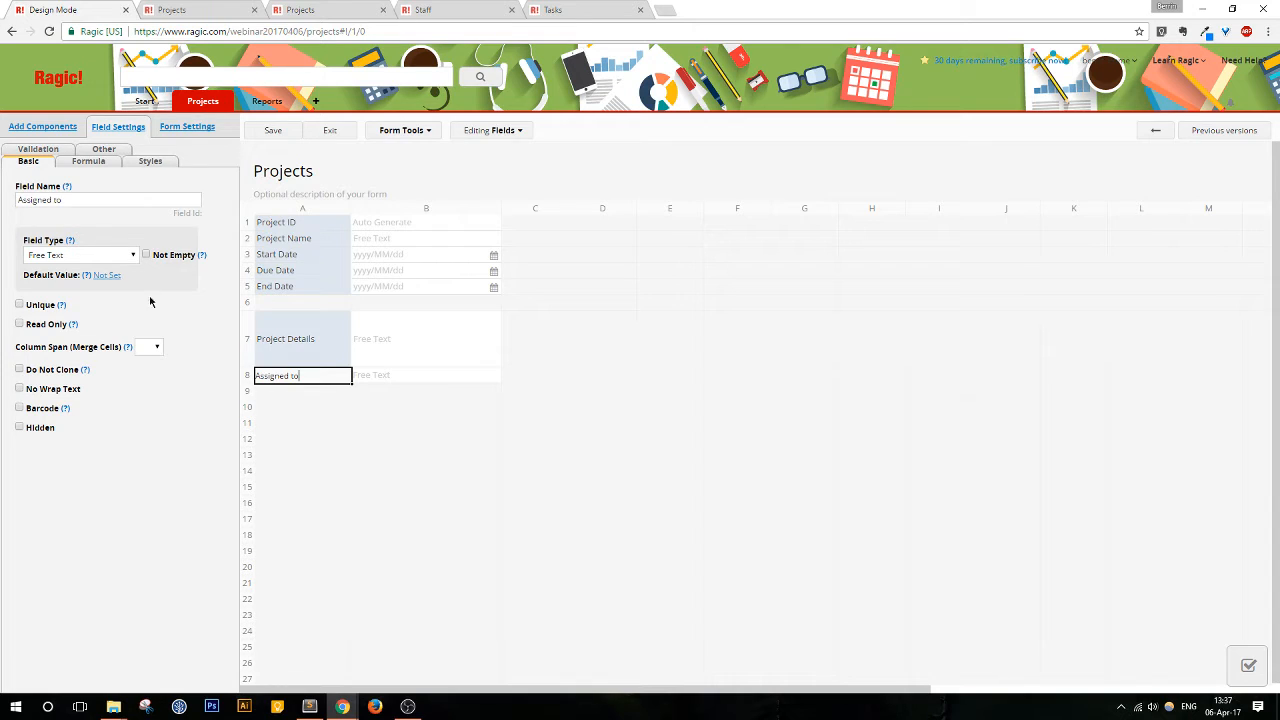
{"action": "left_click", "coordinate": [107, 260]}
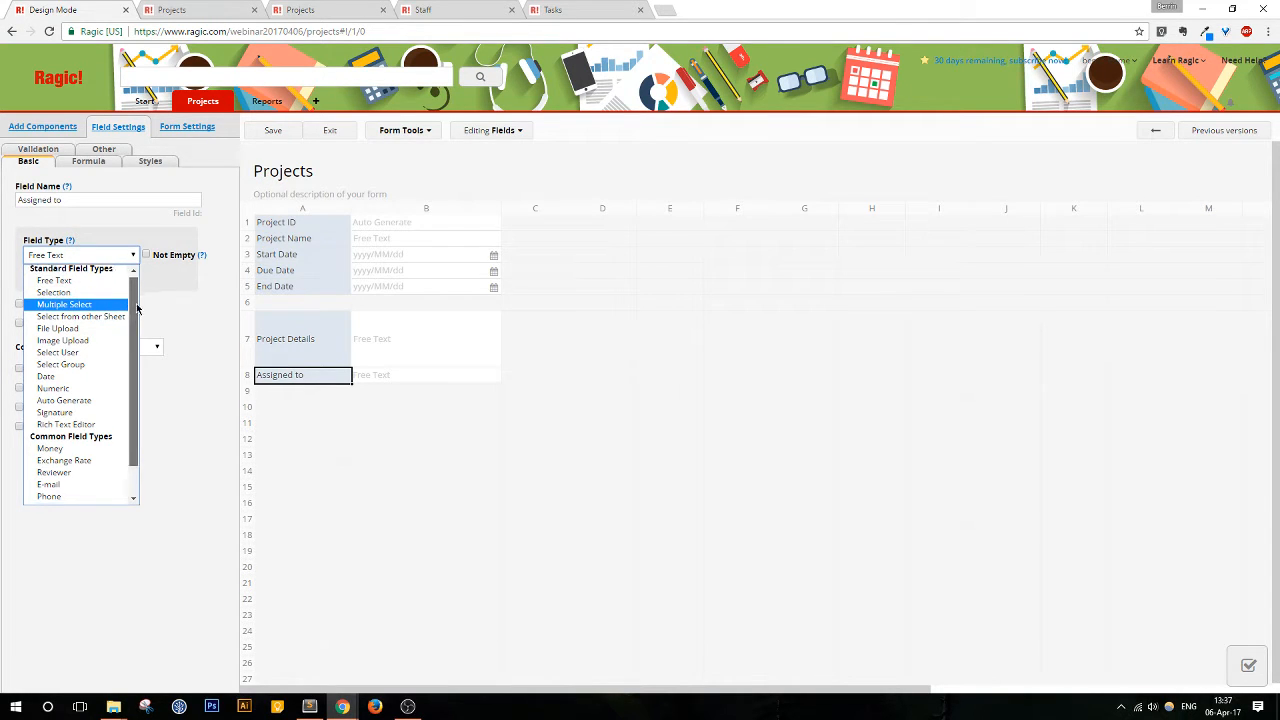
{"action": "scroll", "coordinate": [134, 306], "scroll_direction": "down", "scroll_amount": 3}
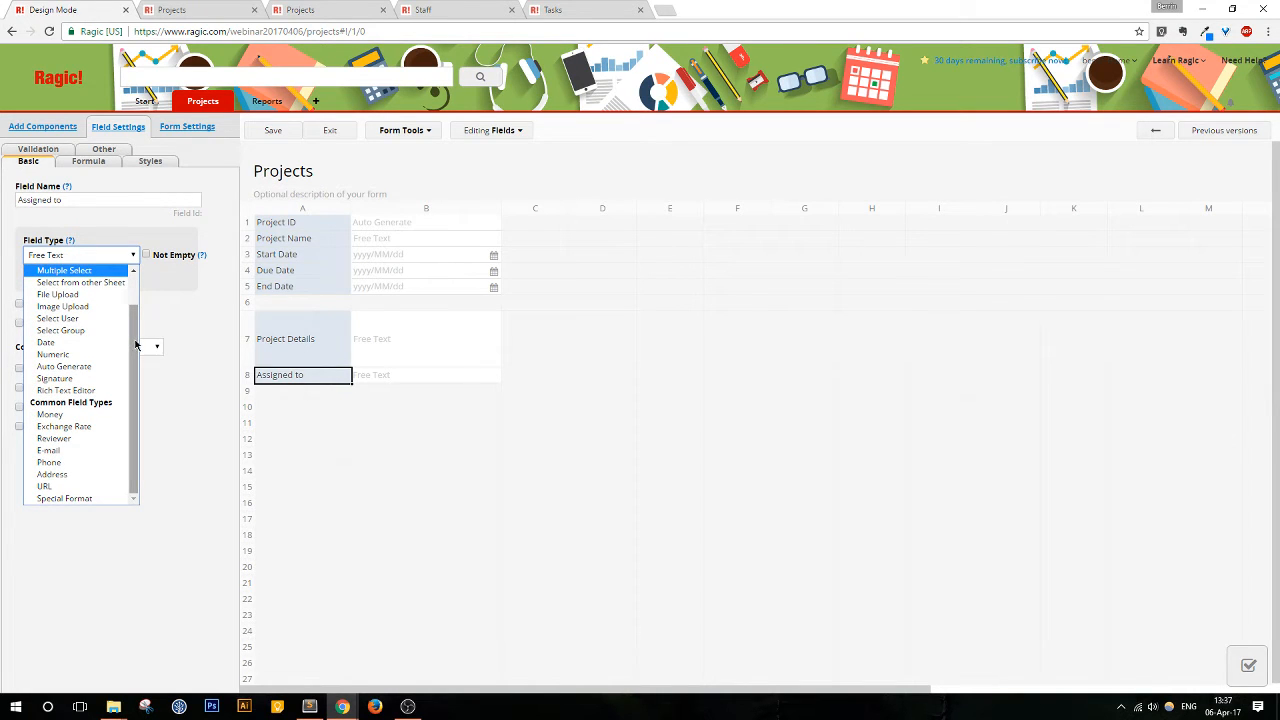
{"action": "left_click_drag", "start_coordinate": [136, 345], "coordinate": [141, 314]}
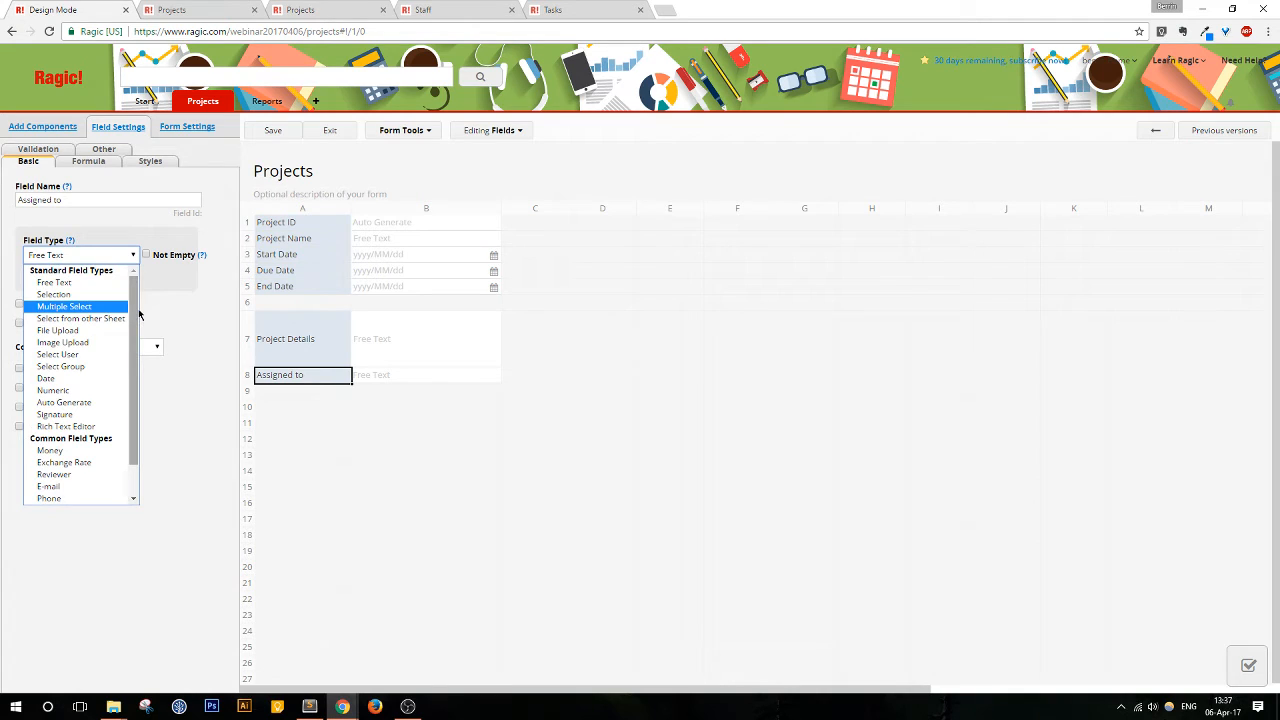
{"action": "left_click", "coordinate": [100, 355]}
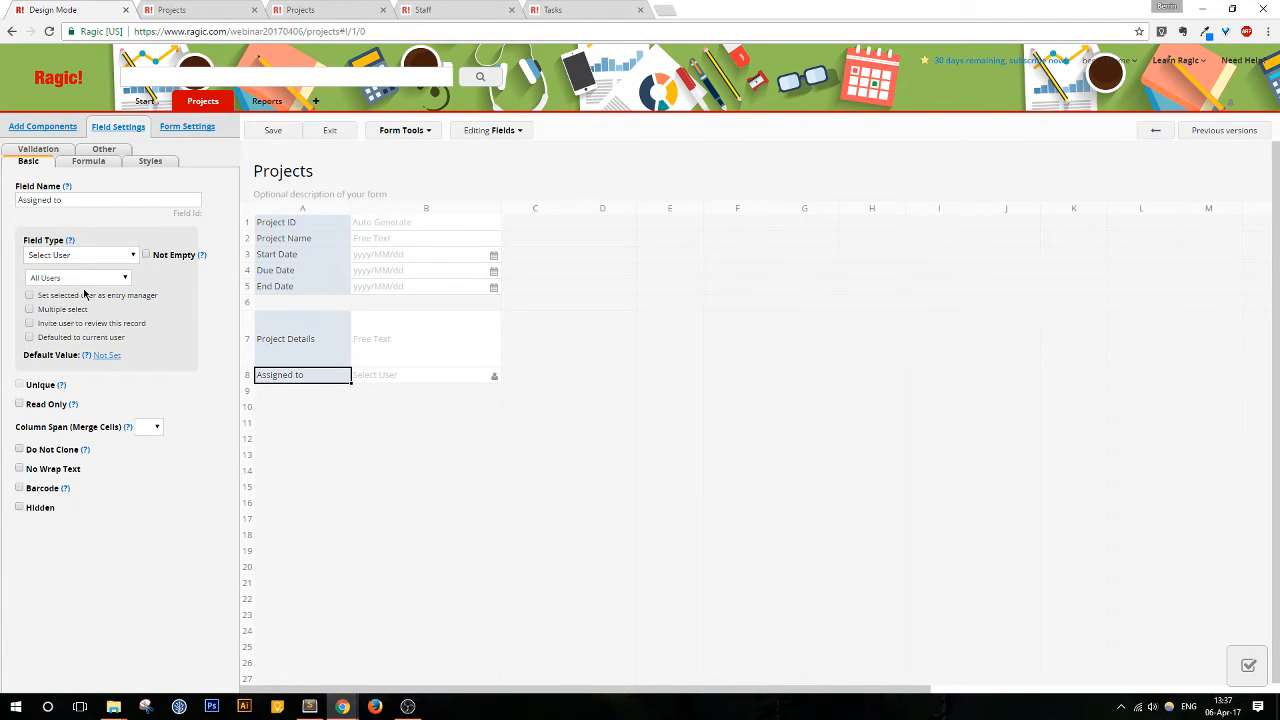
Step: Make the user selected in Assigned to the entry manager, and save and exit the Projects design
{"action": "left_click_drag", "start_coordinate": [37, 298], "coordinate": [158, 296]}
{"action": "left_click", "coordinate": [158, 300]}
{"action": "left_click", "coordinate": [280, 133]}
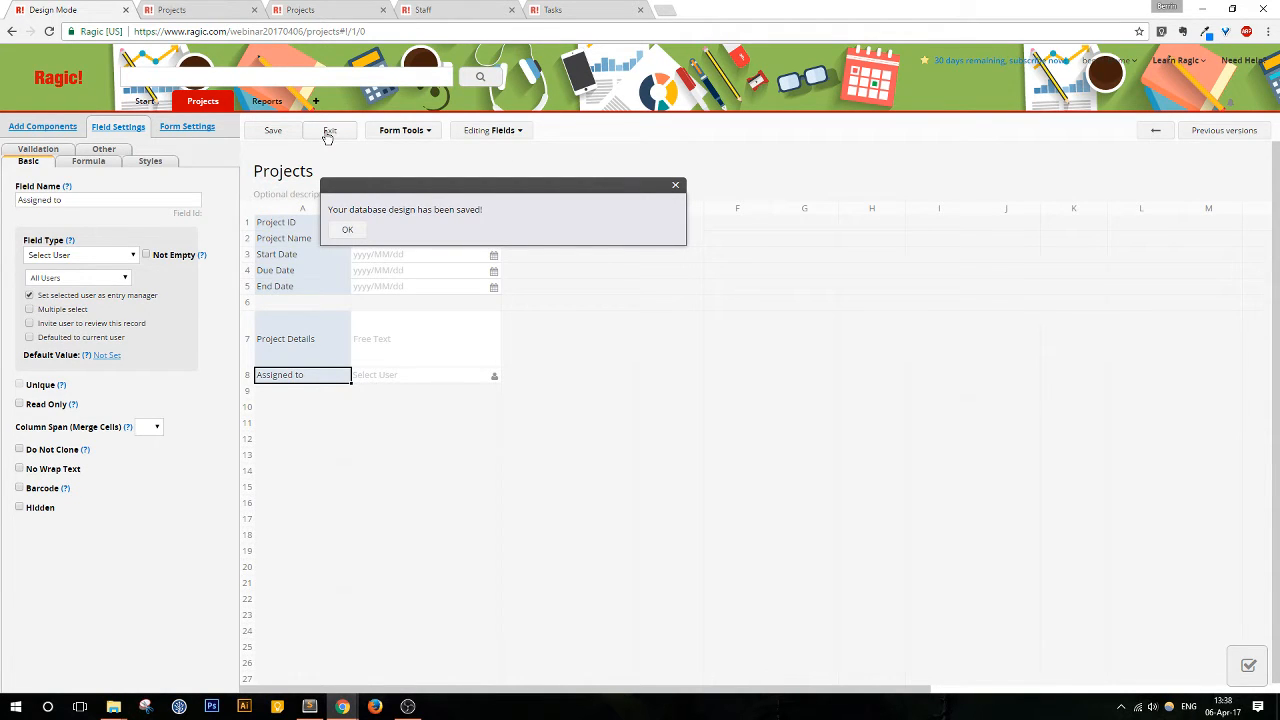
{"action": "left_click", "coordinate": [328, 133]}
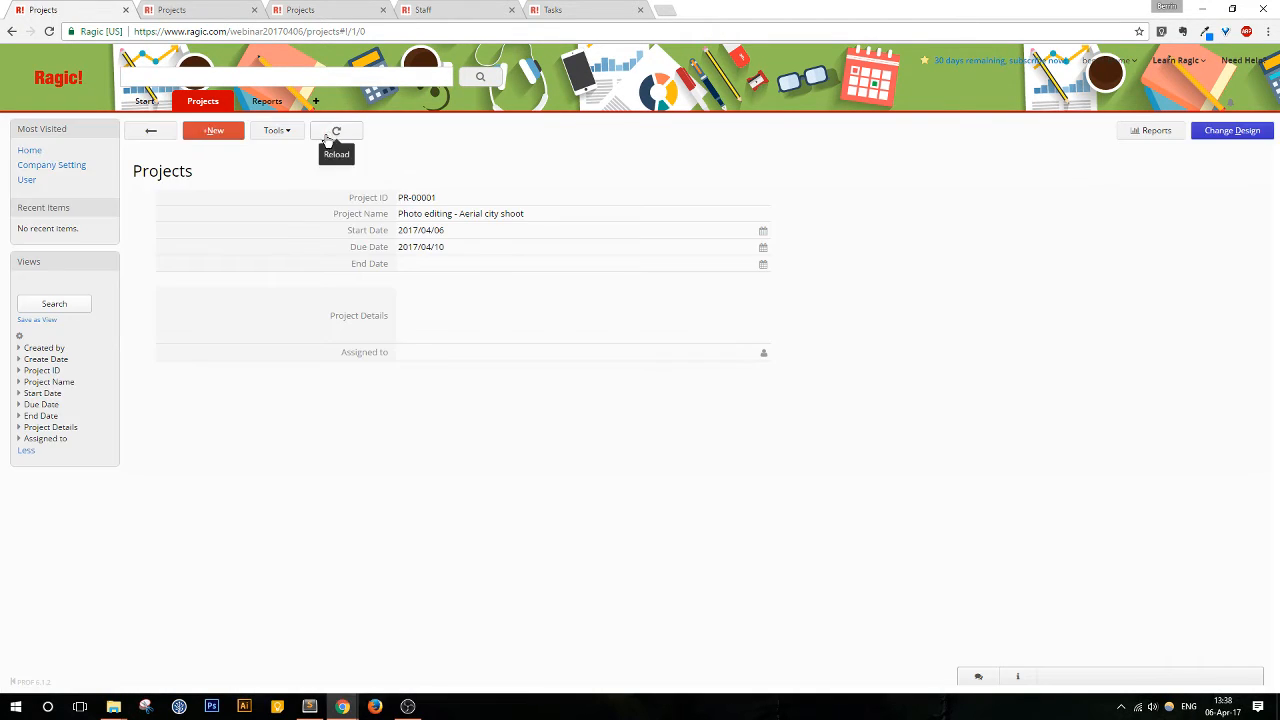
Step: Assign the photo editing project to the existing user account
{"action": "left_click", "coordinate": [763, 354]}
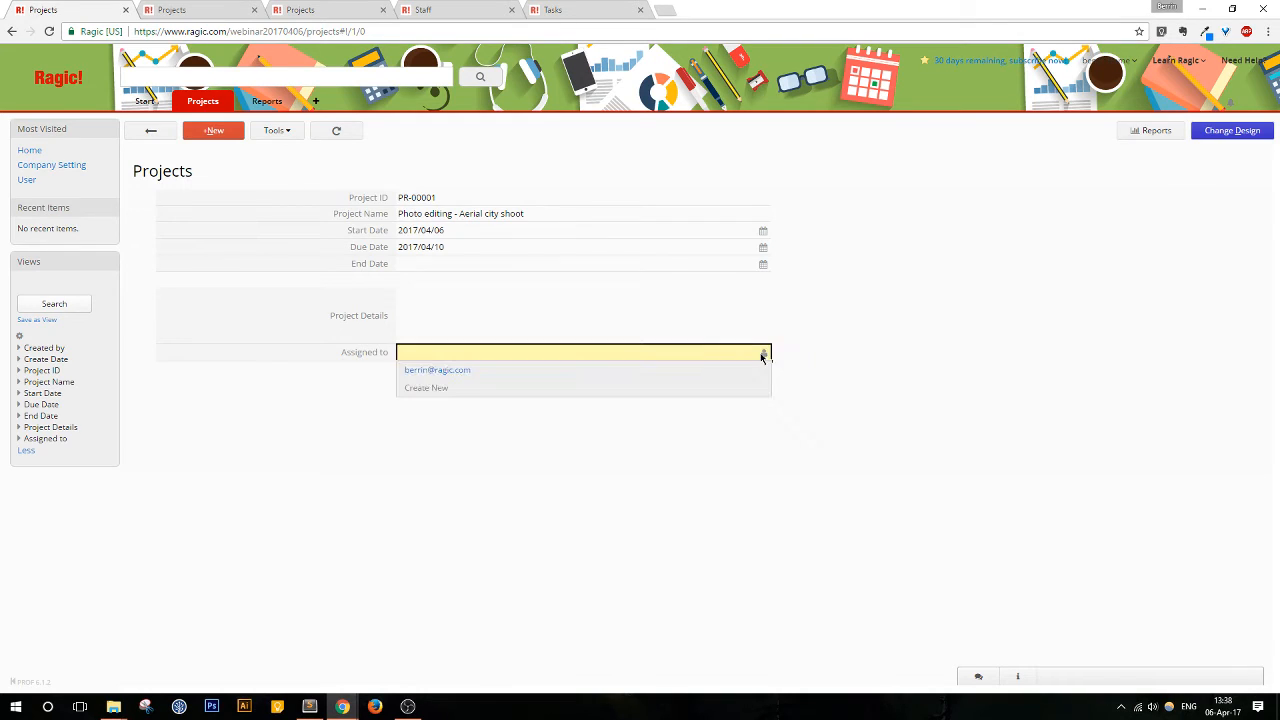
{"action": "left_click", "coordinate": [642, 370]}
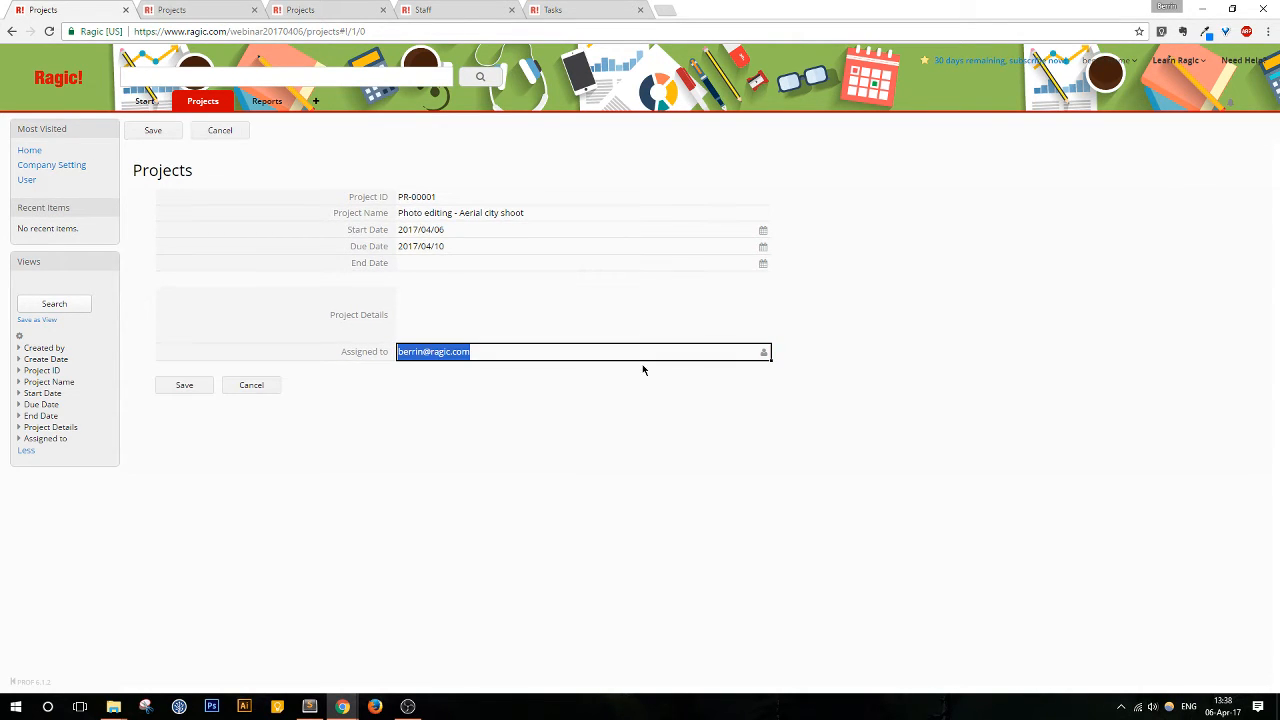
Step: Save the photo editing project record and check the entry manager in its record information
{"action": "left_click", "coordinate": [184, 388]}
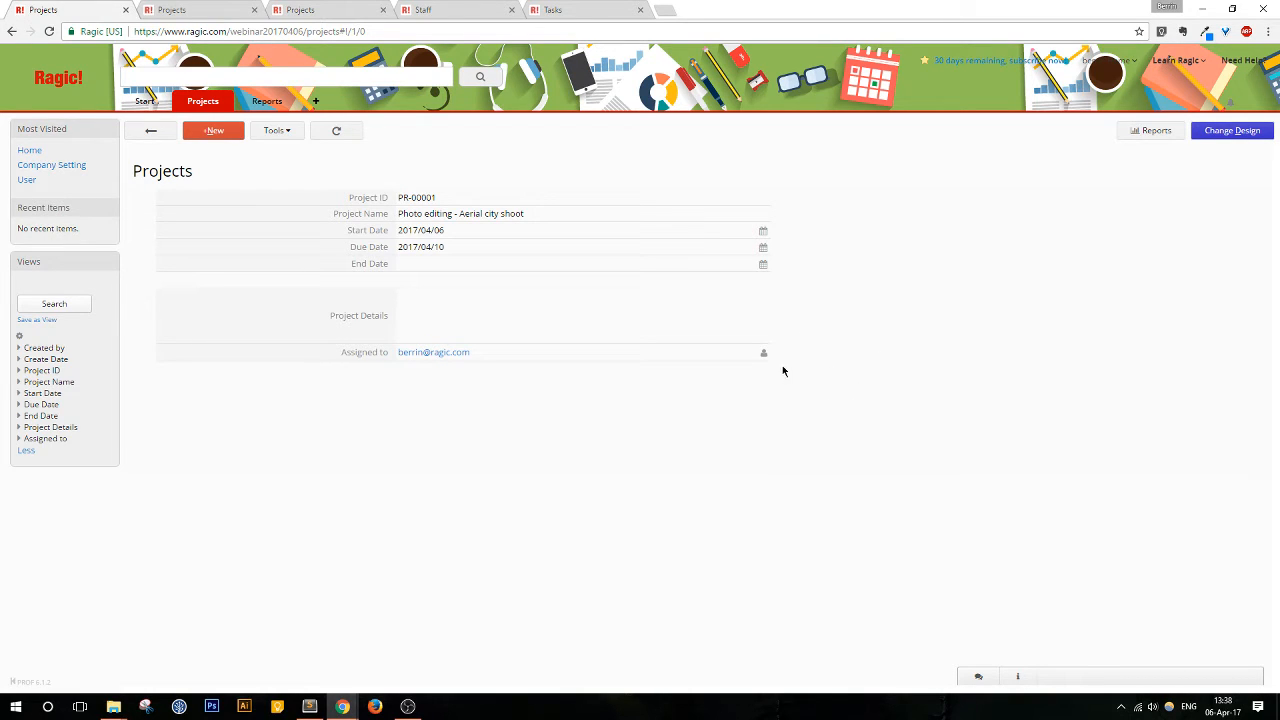
{"action": "left_click", "coordinate": [1023, 683]}
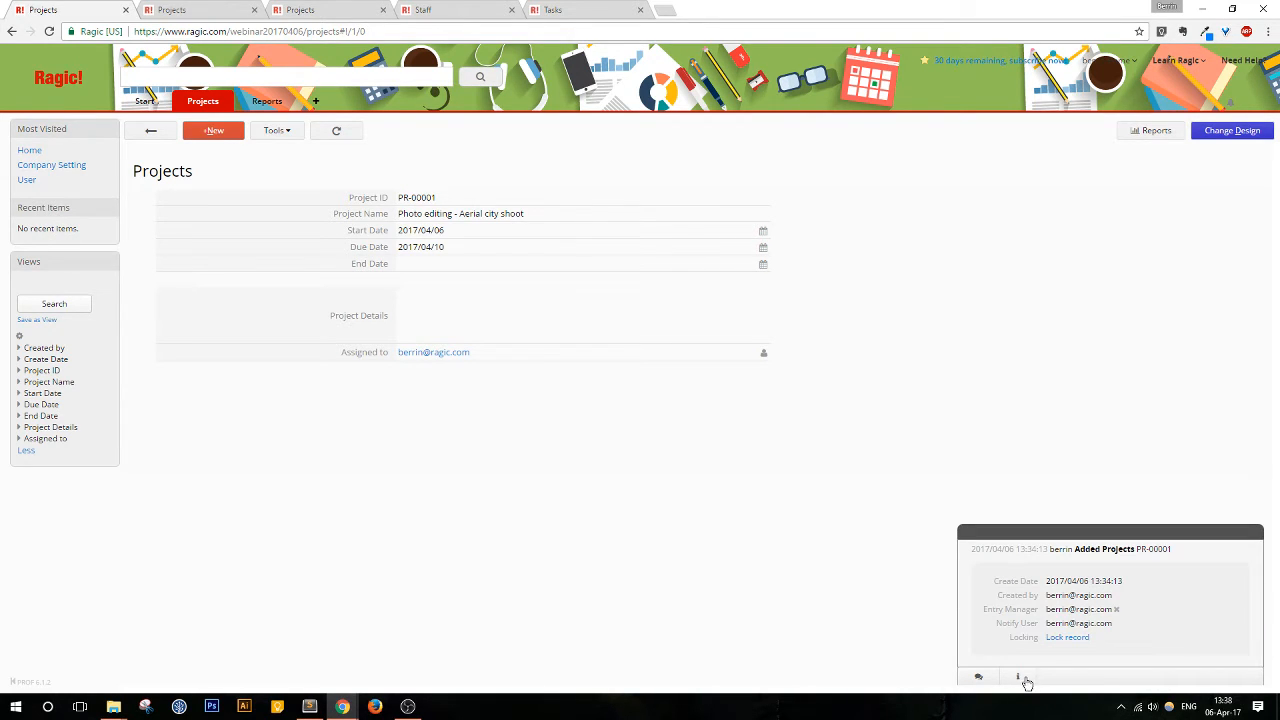
{"action": "left_click_drag", "start_coordinate": [1044, 597], "coordinate": [1127, 608]}
{"action": "left_click", "coordinate": [1128, 613]}
{"action": "left_click_drag", "start_coordinate": [992, 608], "coordinate": [1099, 608]}
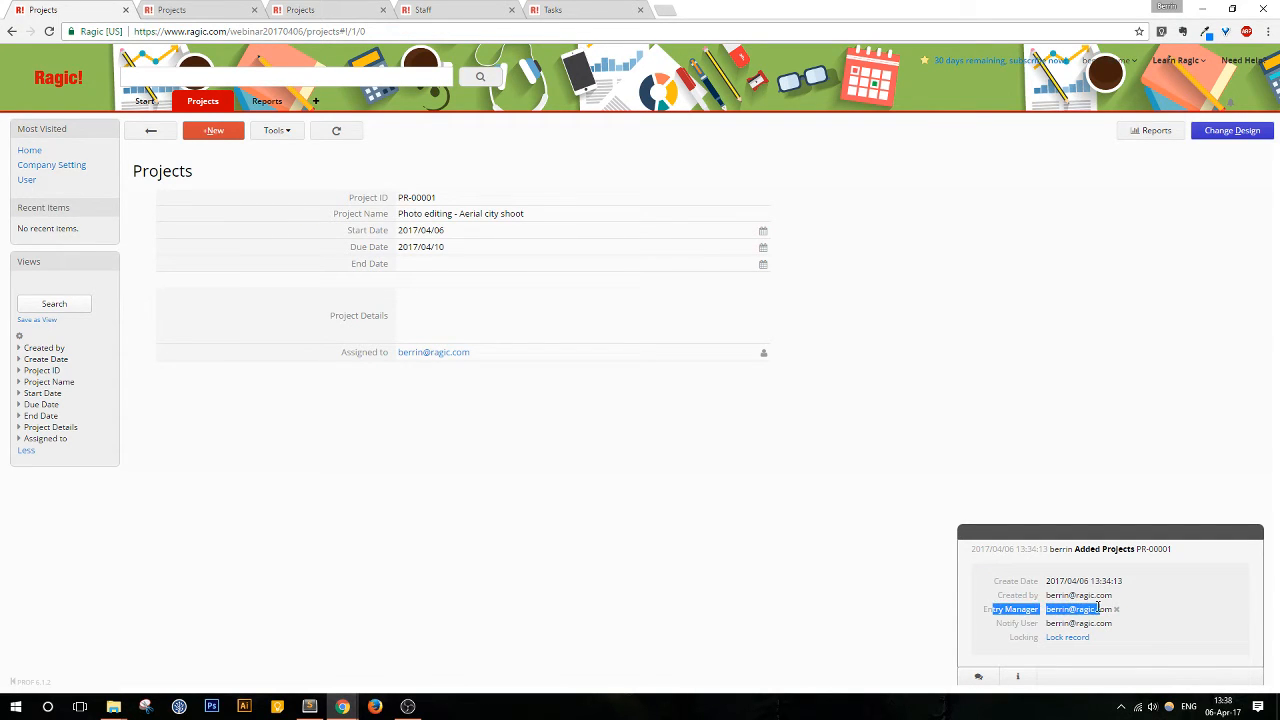
{"action": "left_click", "coordinate": [1099, 608]}
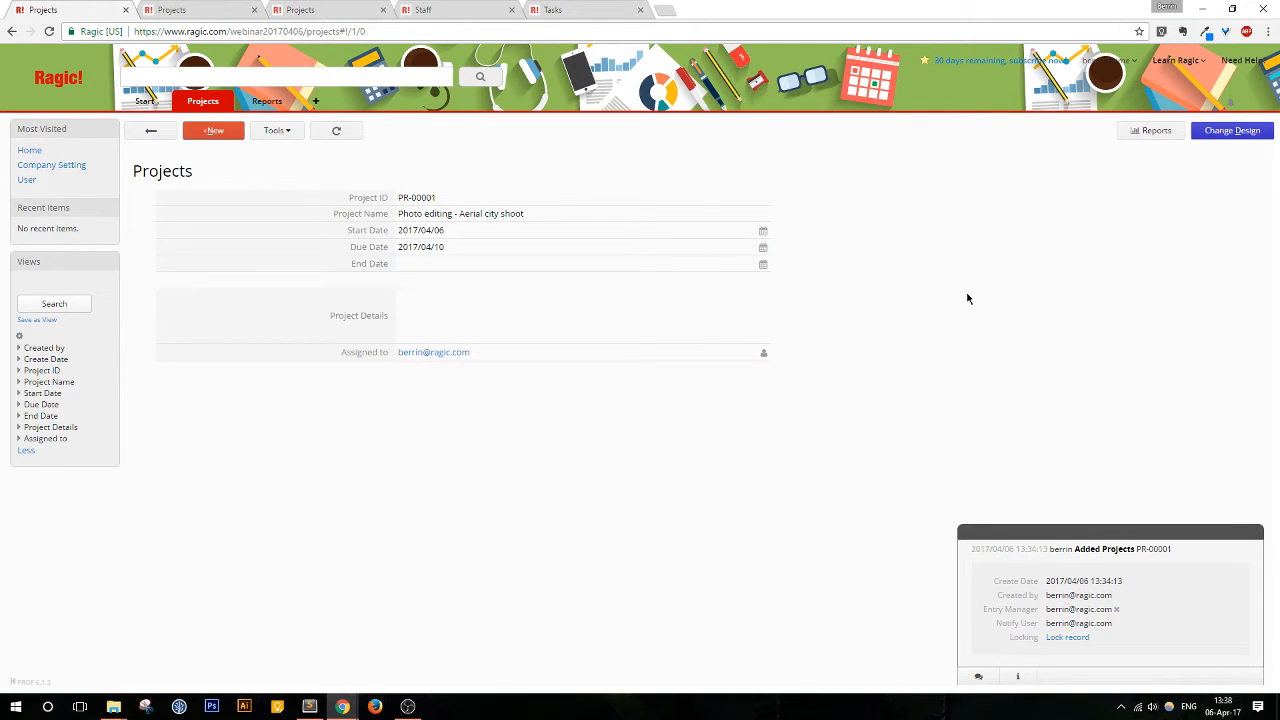
{"action": "left_click_drag", "start_coordinate": [1037, 610], "coordinate": [1104, 609]}
{"action": "left_click", "coordinate": [1095, 601]}
Step: Open the Ragic user guide in a separate tab and view its Assigning entries article under User management
{"action": "left_click", "coordinate": [1104, 66]}
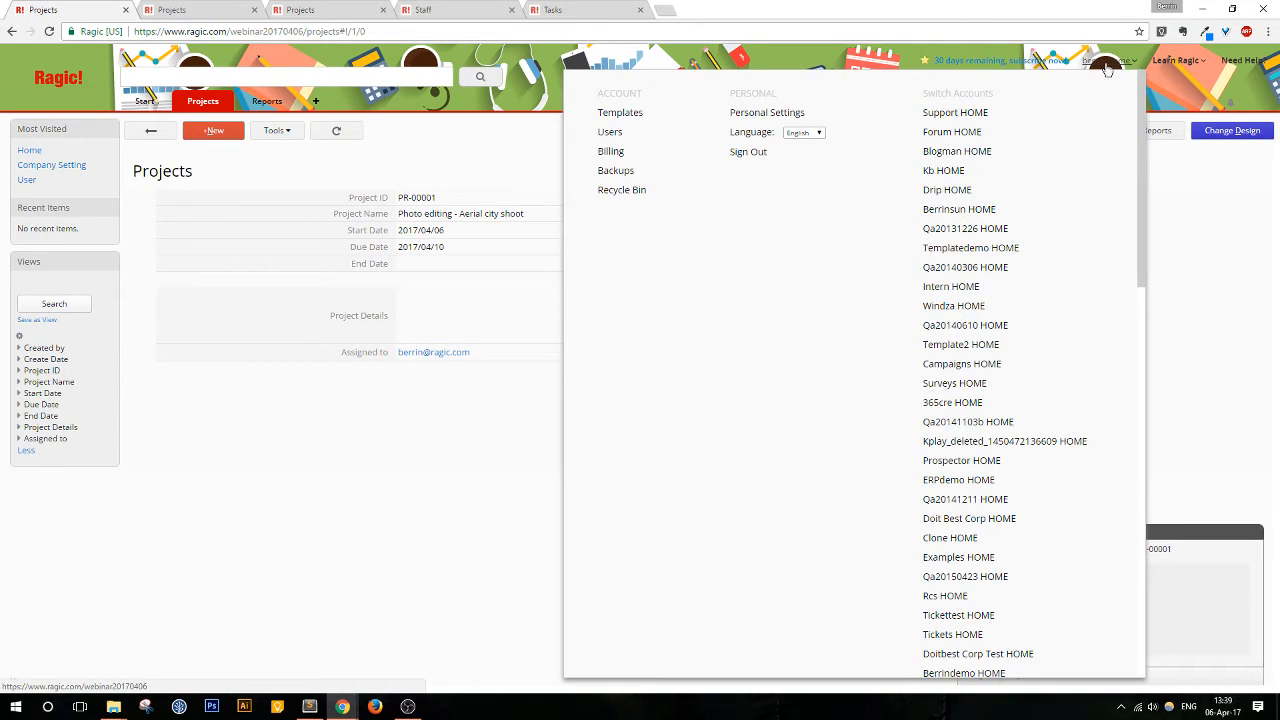
{"action": "left_click", "coordinate": [1174, 62]}
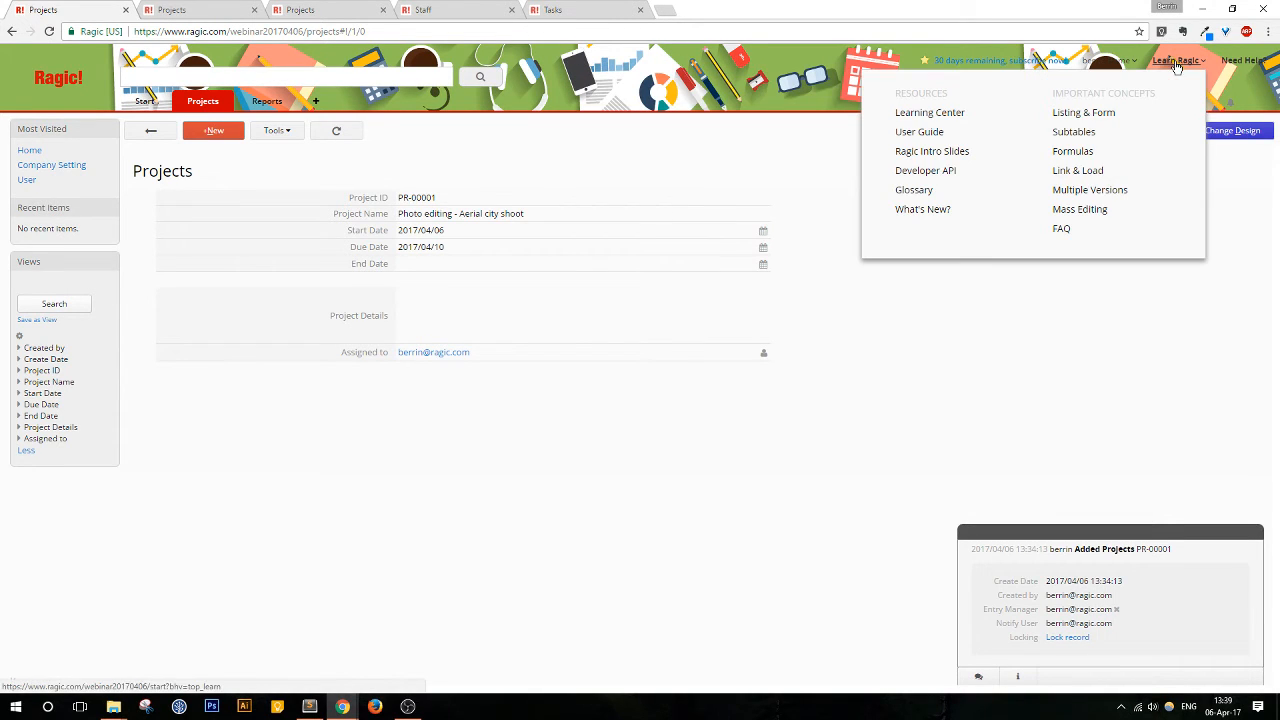
{"action": "middle_click", "coordinate": [922, 137]}
{"action": "left_click", "coordinate": [190, 8]}
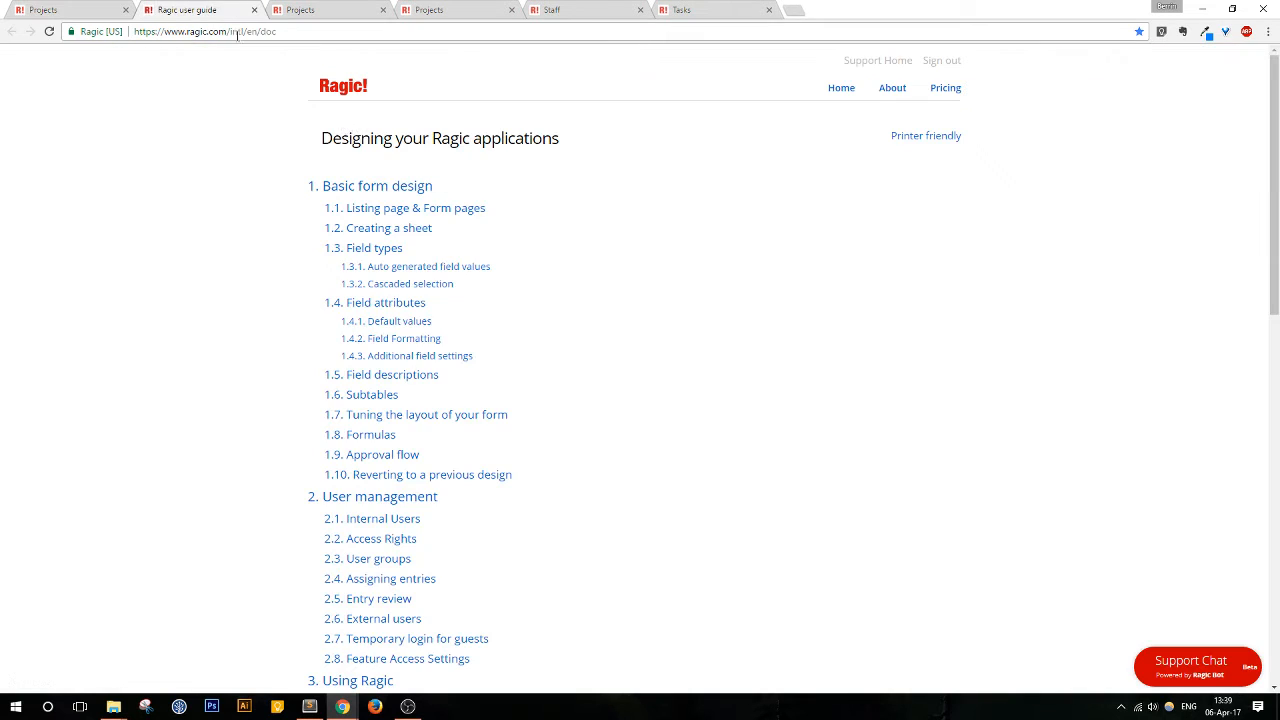
{"action": "scroll", "coordinate": [591, 272], "scroll_direction": "down", "scroll_amount": 3}
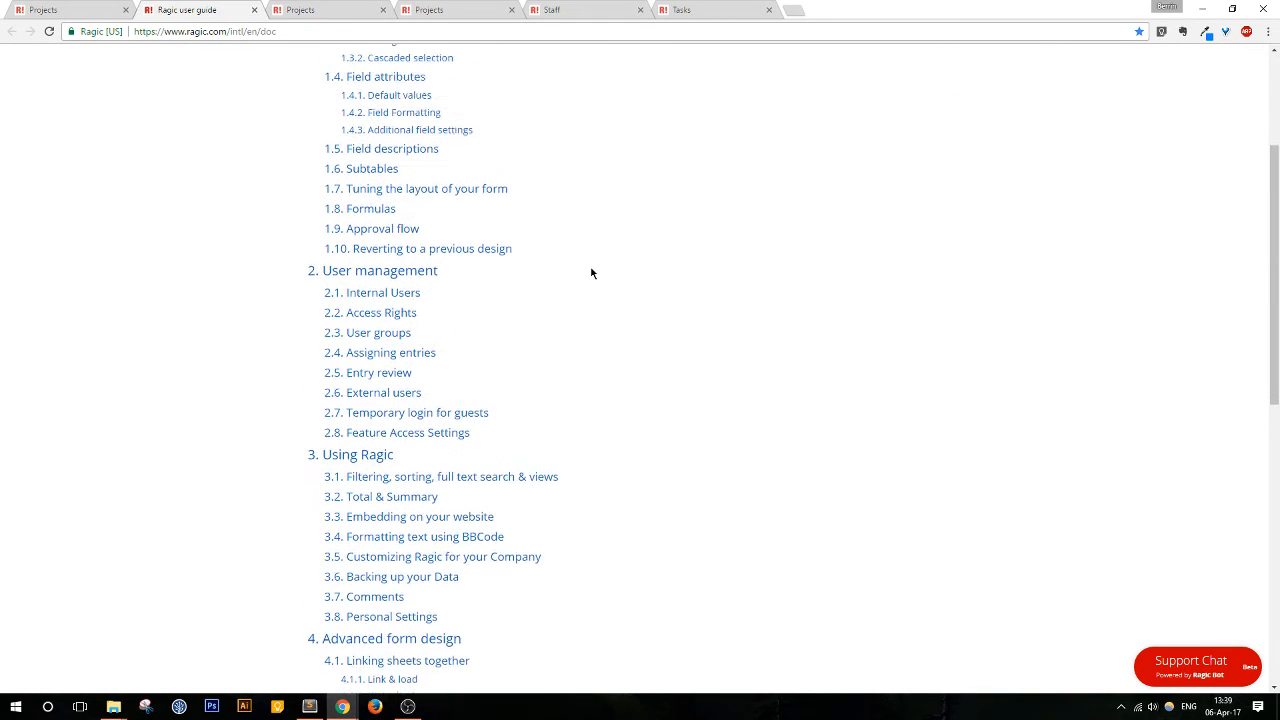
{"action": "scroll", "coordinate": [591, 272], "scroll_direction": "up", "scroll_amount": 1}
{"action": "scroll", "coordinate": [591, 272], "scroll_direction": "down", "scroll_amount": 1}
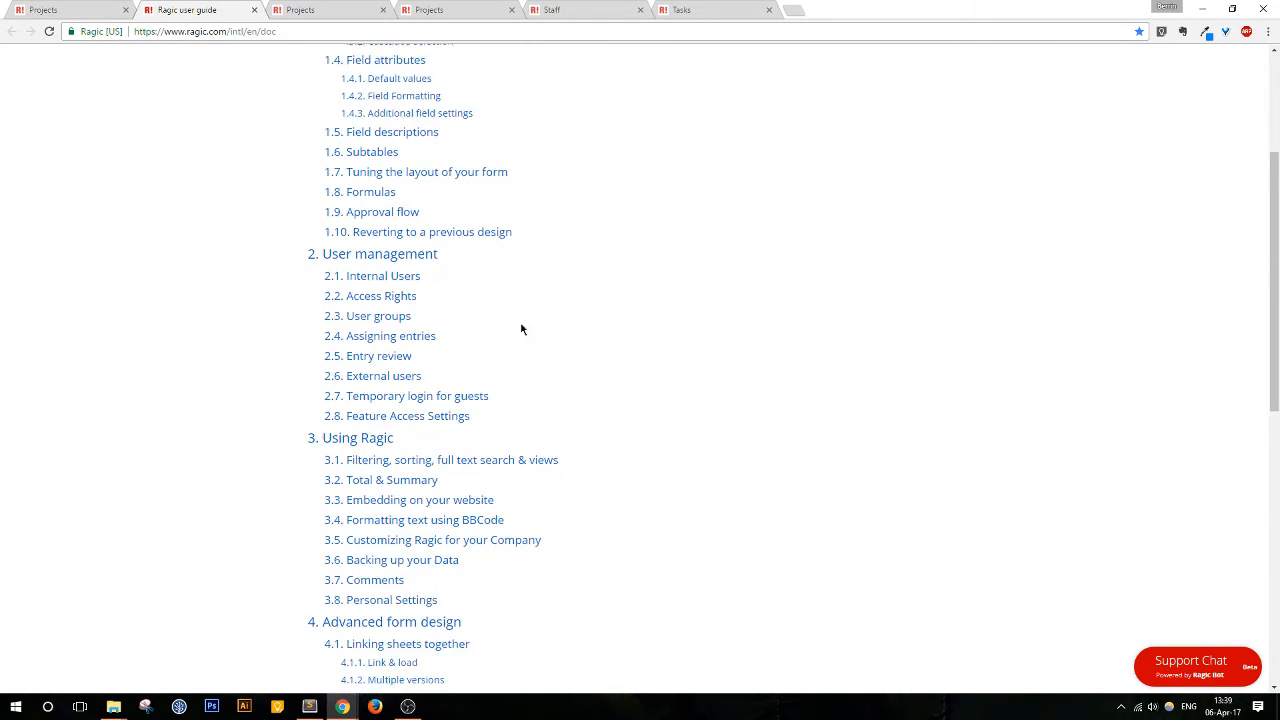
{"action": "left_click", "coordinate": [390, 313]}
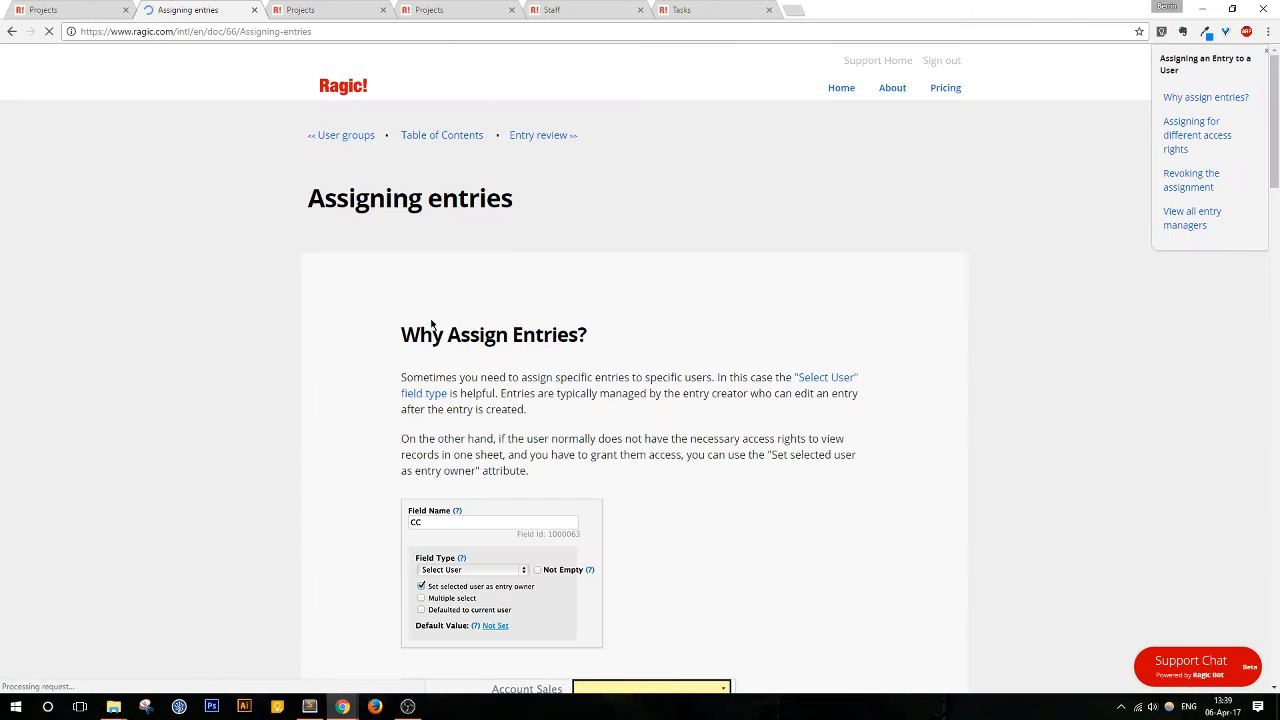
{"action": "scroll", "coordinate": [962, 355], "scroll_direction": "down", "scroll_amount": 3}
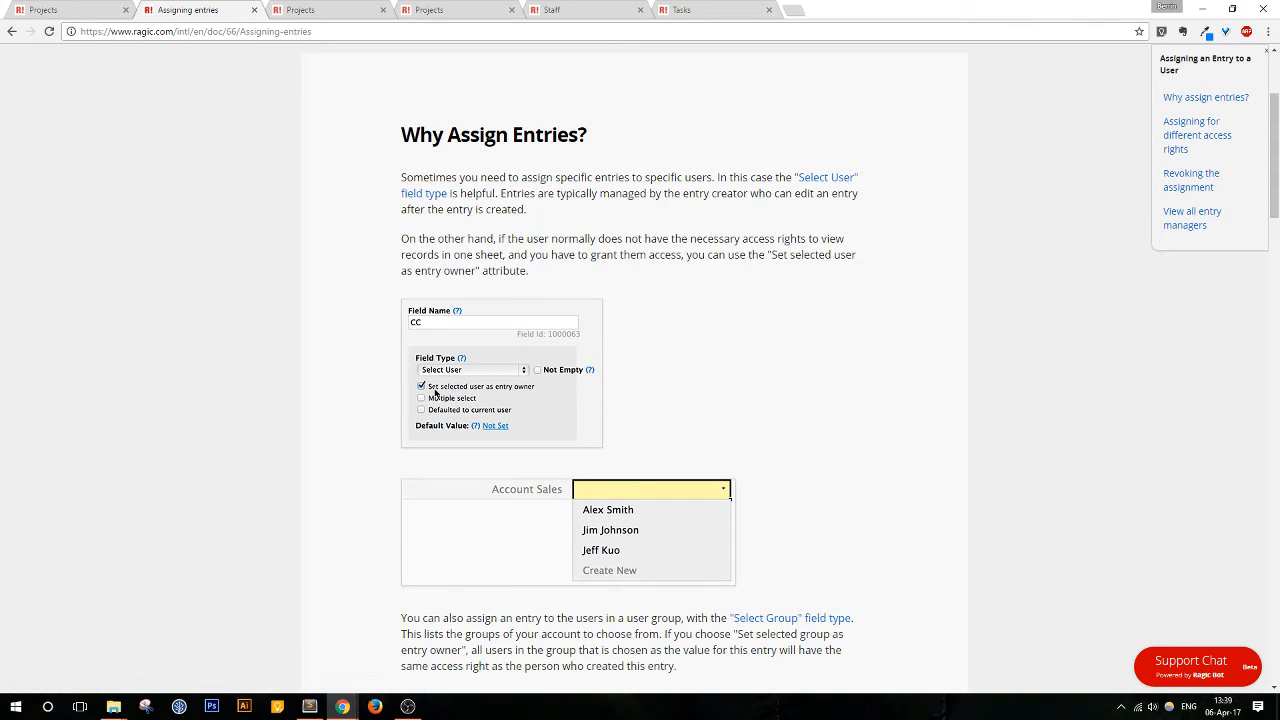
Step: Place the guide article beside the Projects sheet and examine the user group options of the Assigned to field in the design
{"action": "left_click_drag", "start_coordinate": [185, 10], "coordinate": [1279, 200]}
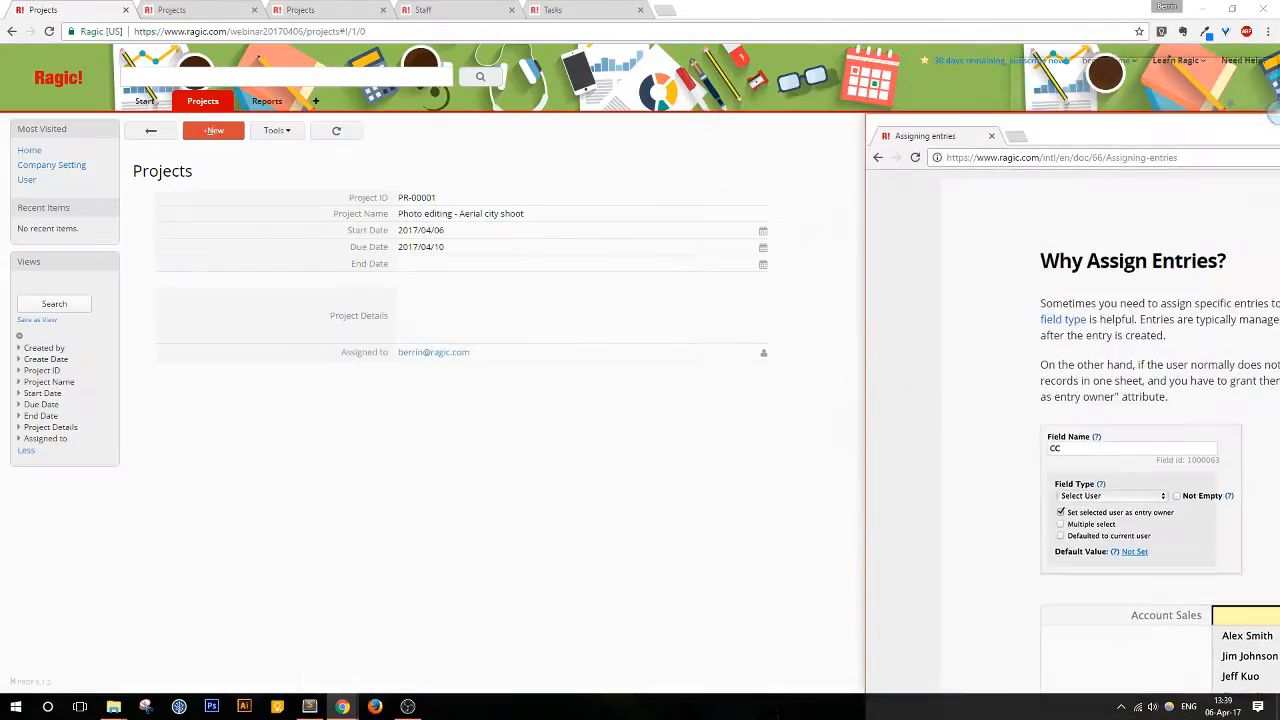
{"action": "left_click", "coordinate": [406, 349]}
{"action": "left_click", "coordinate": [592, 150]}
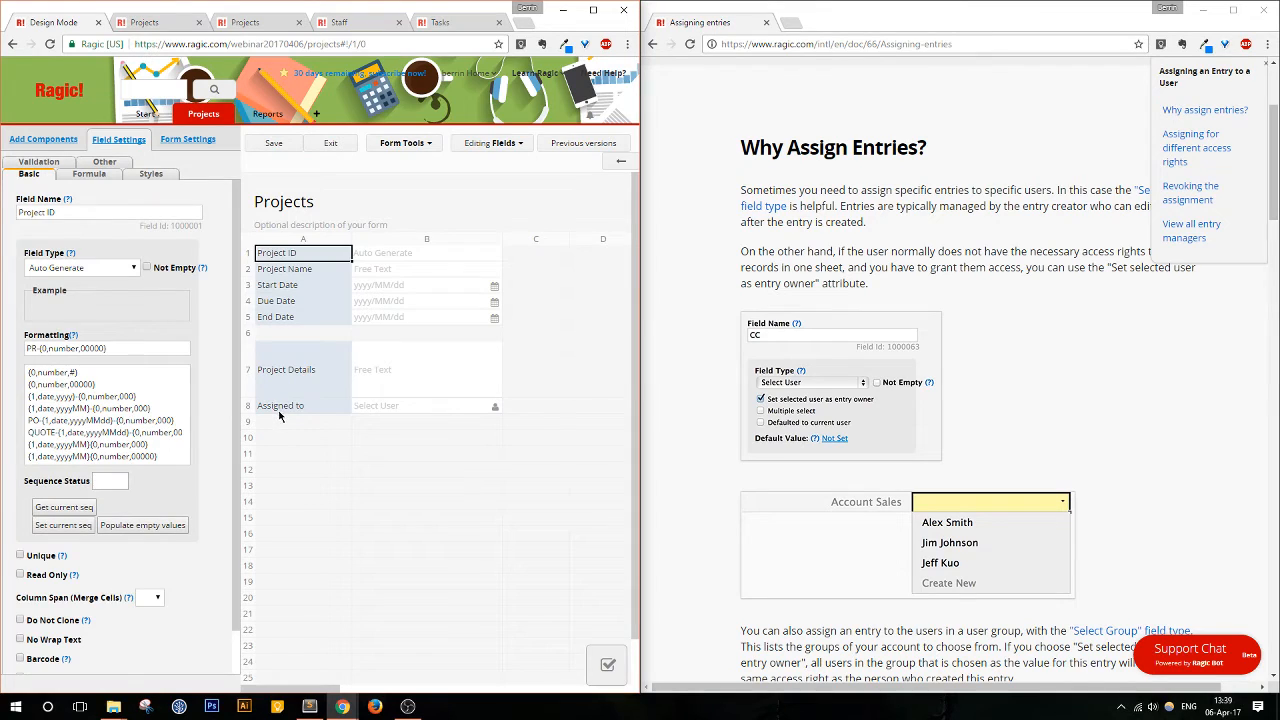
{"action": "left_click", "coordinate": [281, 411]}
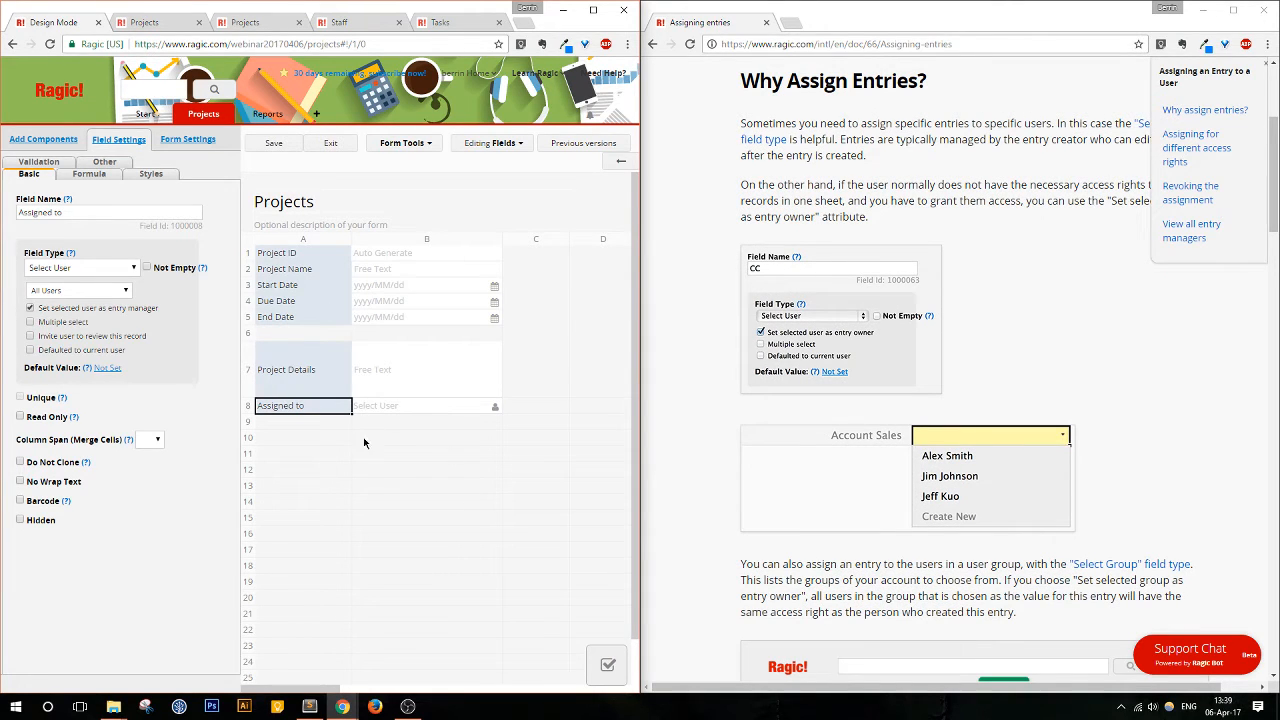
{"action": "left_click", "coordinate": [123, 291]}
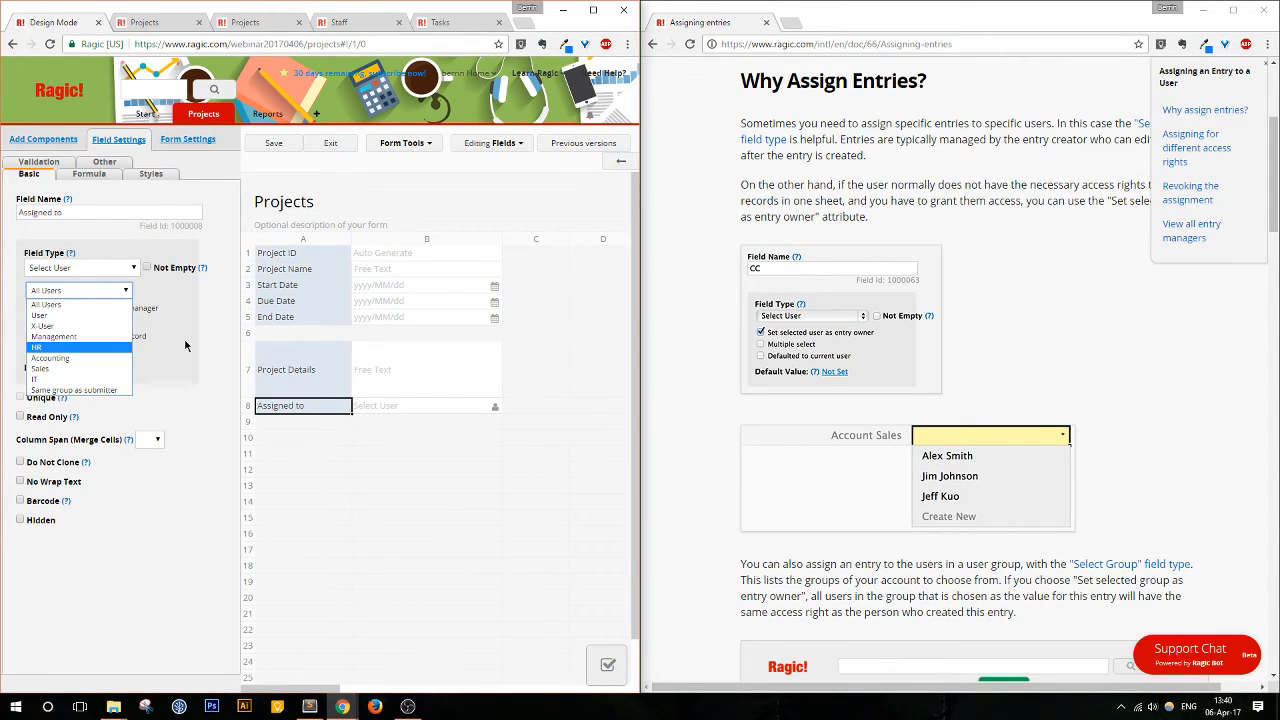
{"action": "left_click", "coordinate": [109, 290]}
Step: Read the guide's section on assigning entries for different levels of access rights
{"action": "scroll", "coordinate": [995, 470], "scroll_direction": "down", "scroll_amount": 3}
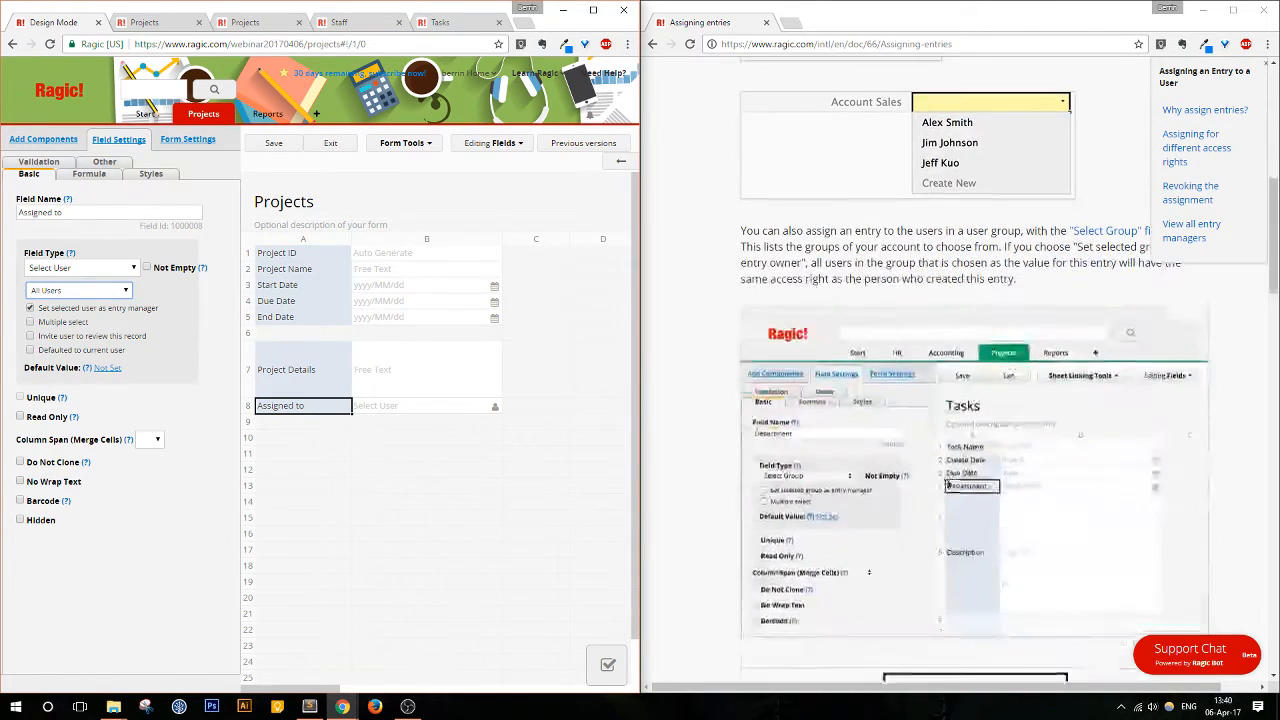
{"action": "scroll", "coordinate": [825, 468], "scroll_direction": "down", "scroll_amount": 5}
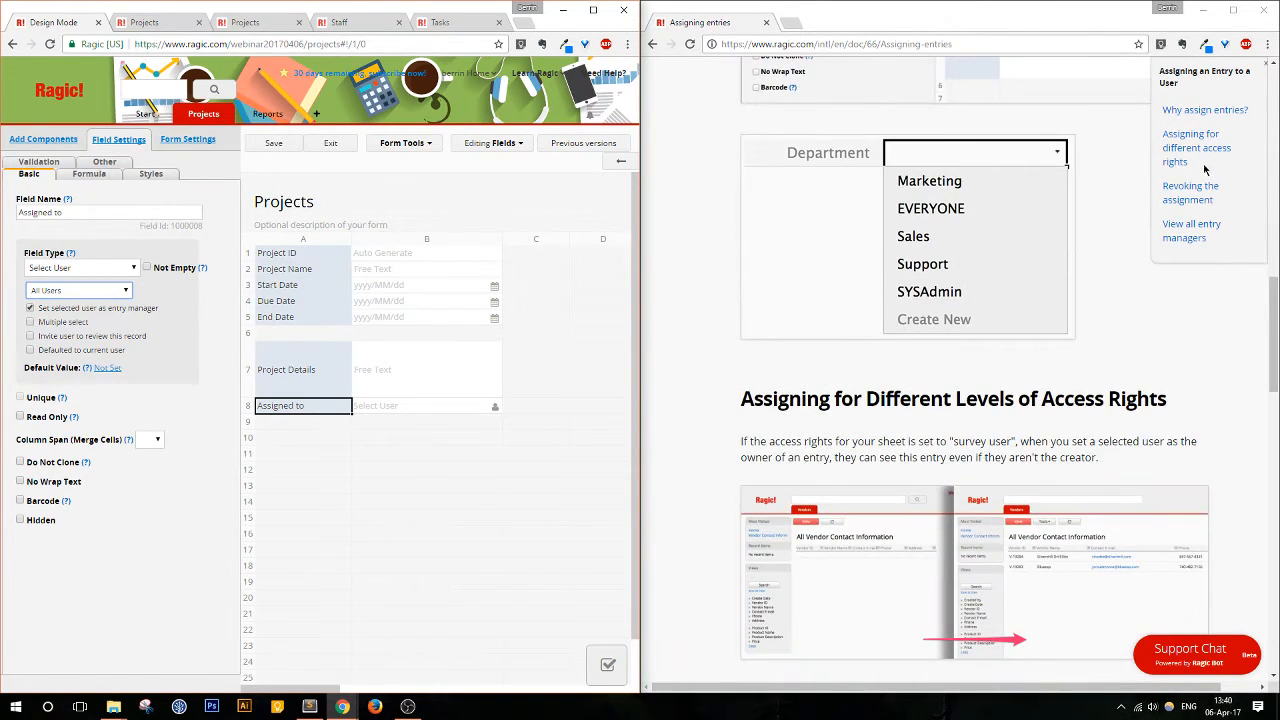
{"action": "left_click", "coordinate": [1200, 160]}
{"action": "scroll", "coordinate": [1012, 345], "scroll_direction": "down", "scroll_amount": 2}
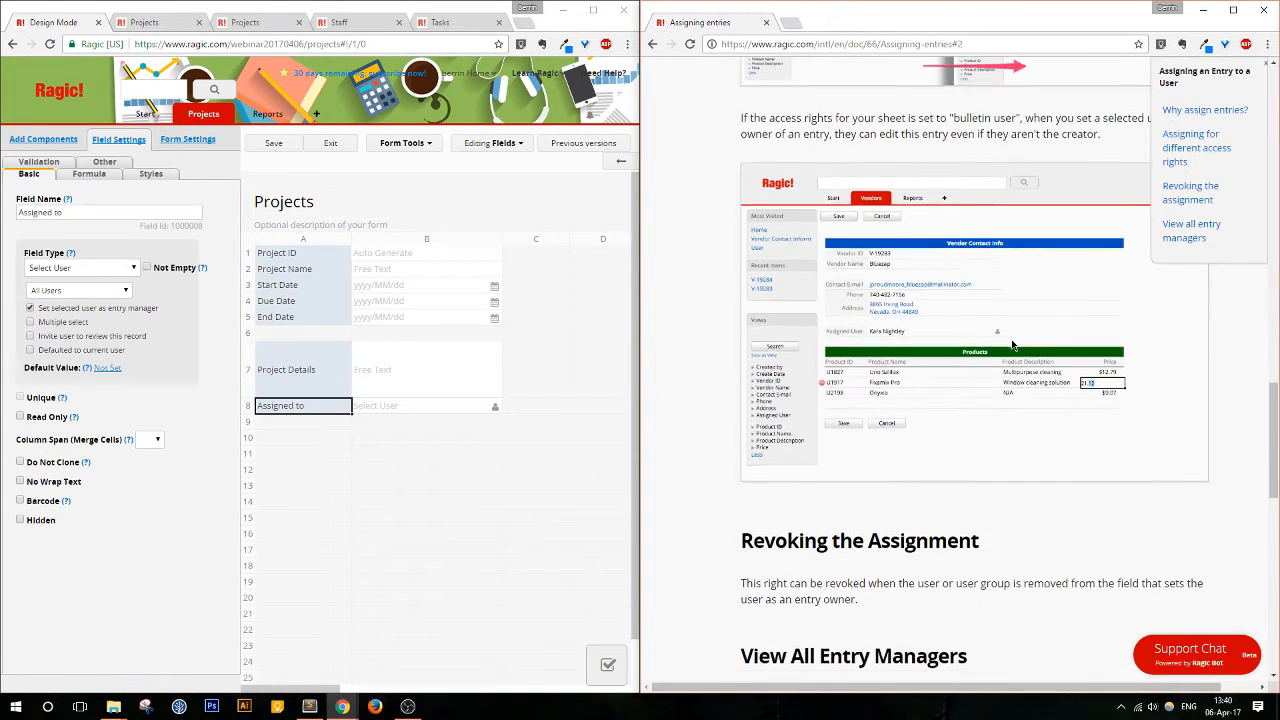
{"action": "scroll", "coordinate": [1011, 339], "scroll_direction": "down", "scroll_amount": 3}
{"action": "scroll", "coordinate": [1008, 345], "scroll_direction": "up", "scroll_amount": 4}
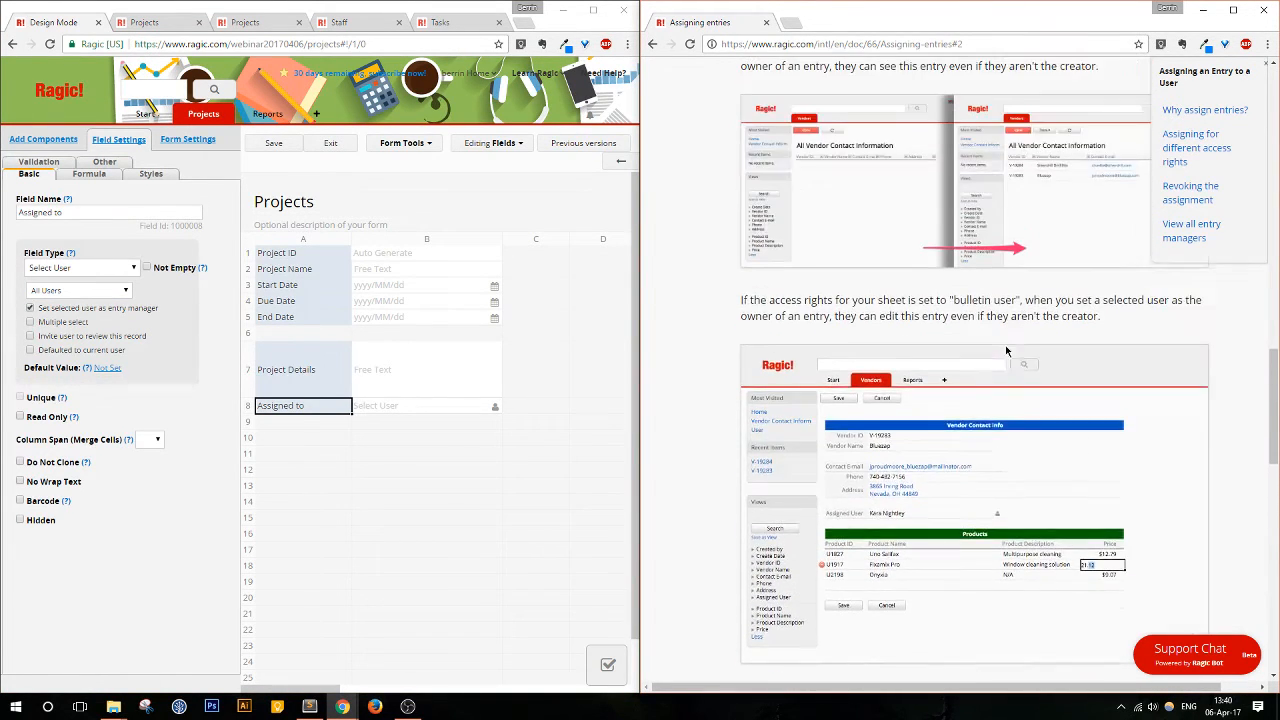
{"action": "scroll", "coordinate": [1005, 350], "scroll_direction": "up", "scroll_amount": 2}
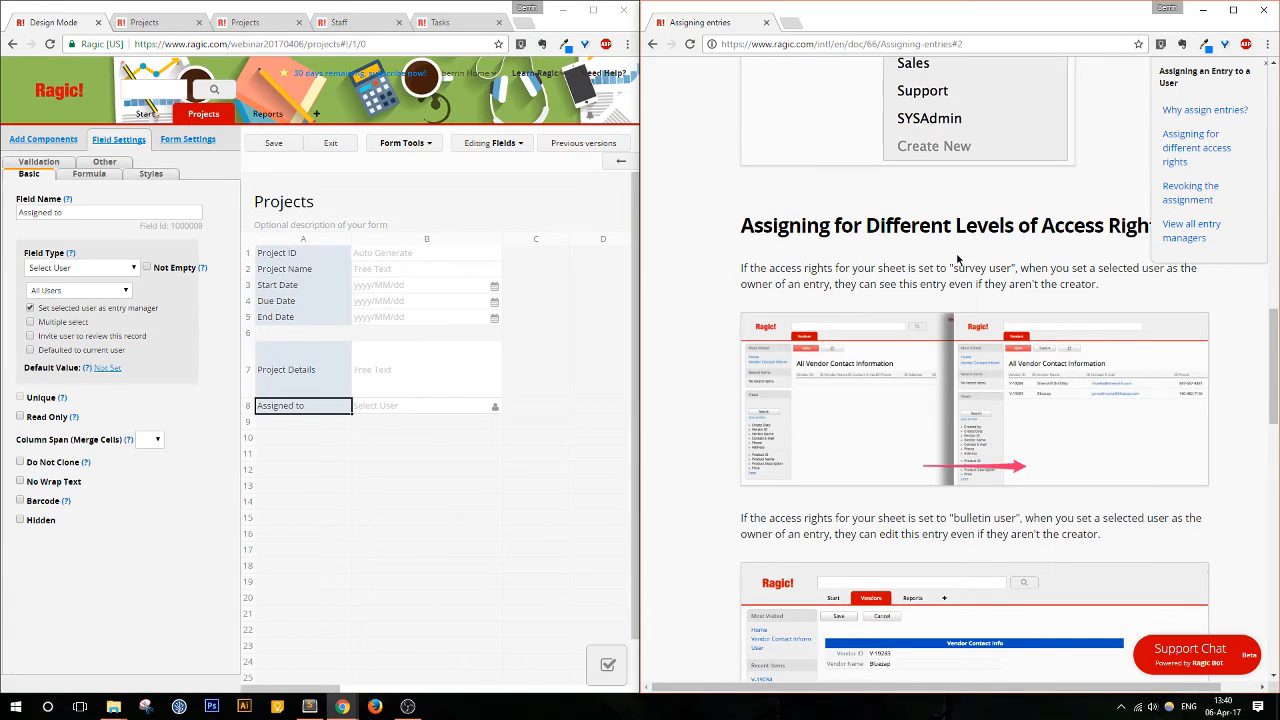
Step: Examine the Projects sheet's access right levels and the user groups they can be given to
{"action": "left_click", "coordinate": [182, 140]}
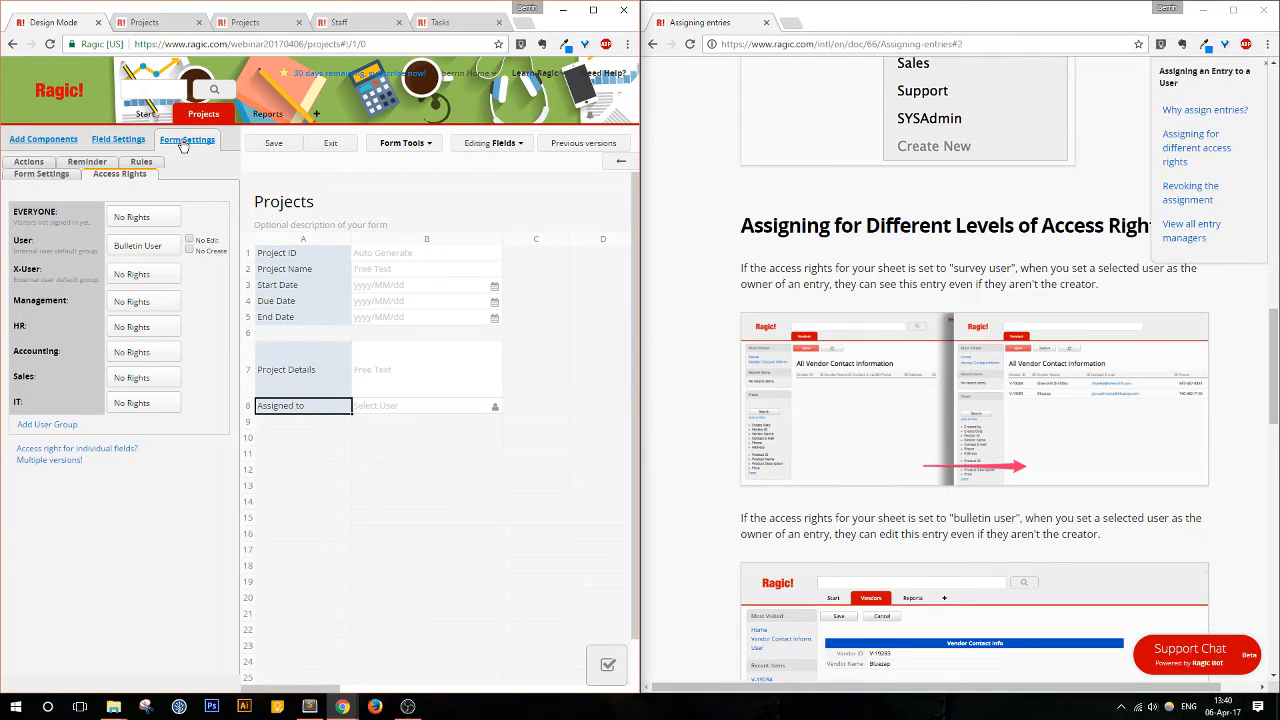
{"action": "left_click", "coordinate": [165, 250]}
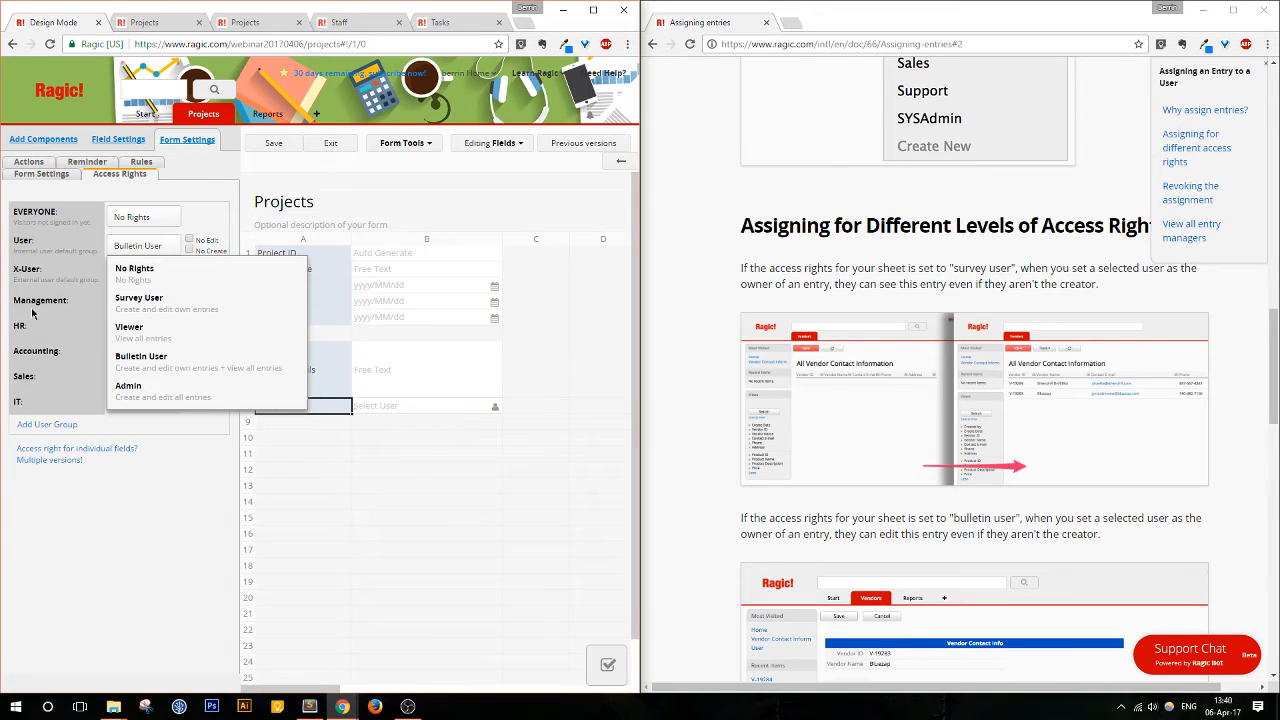
{"action": "double_click", "coordinate": [21, 211]}
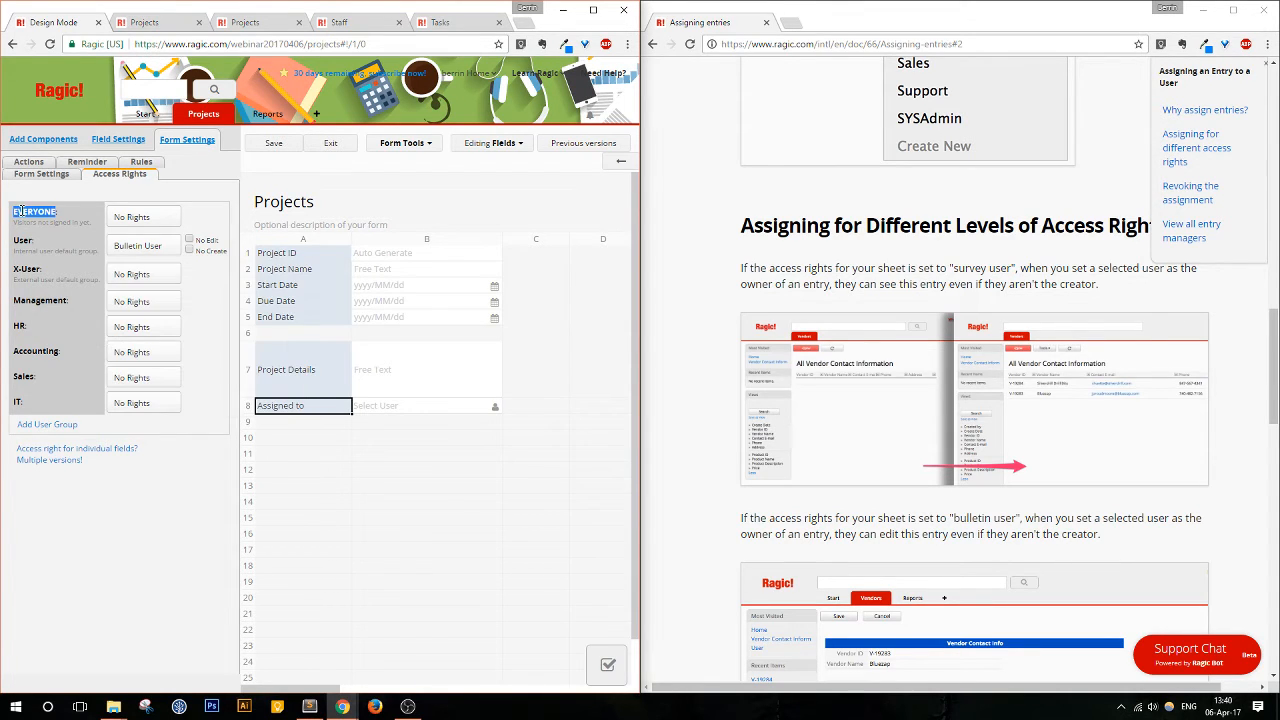
{"action": "left_click_drag", "start_coordinate": [10, 234], "coordinate": [77, 403]}
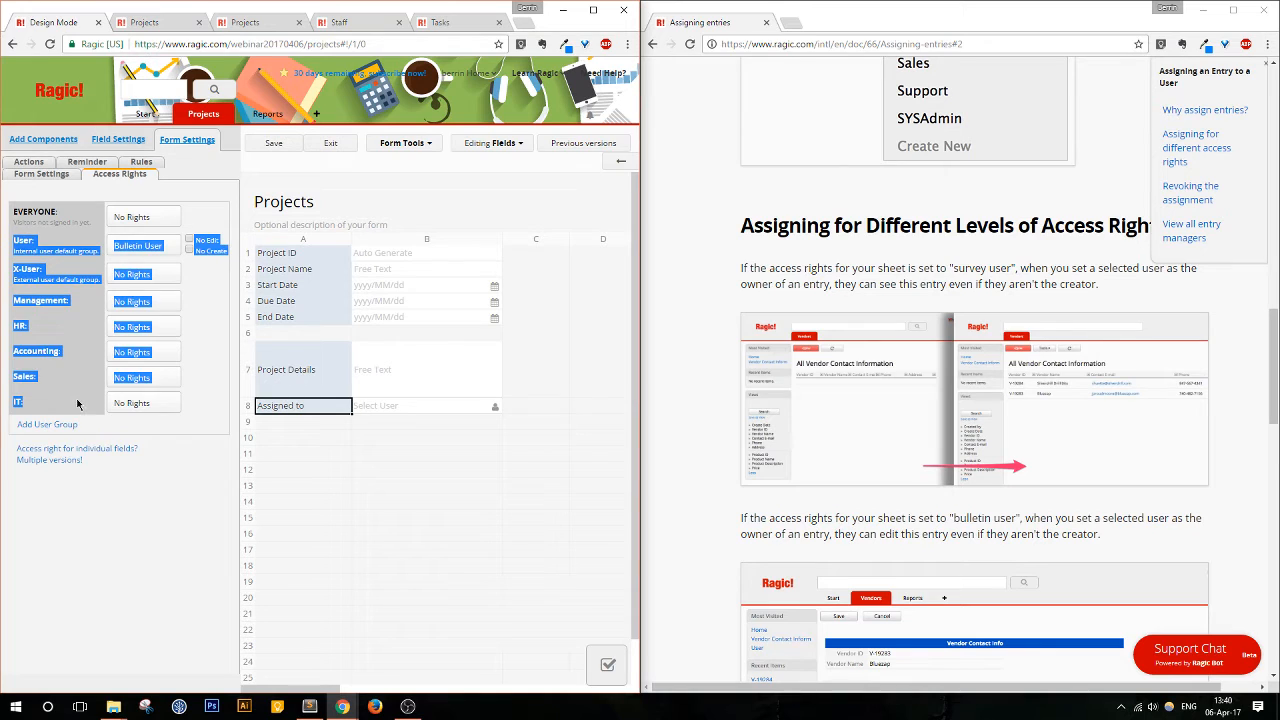
{"action": "left_click", "coordinate": [66, 404]}
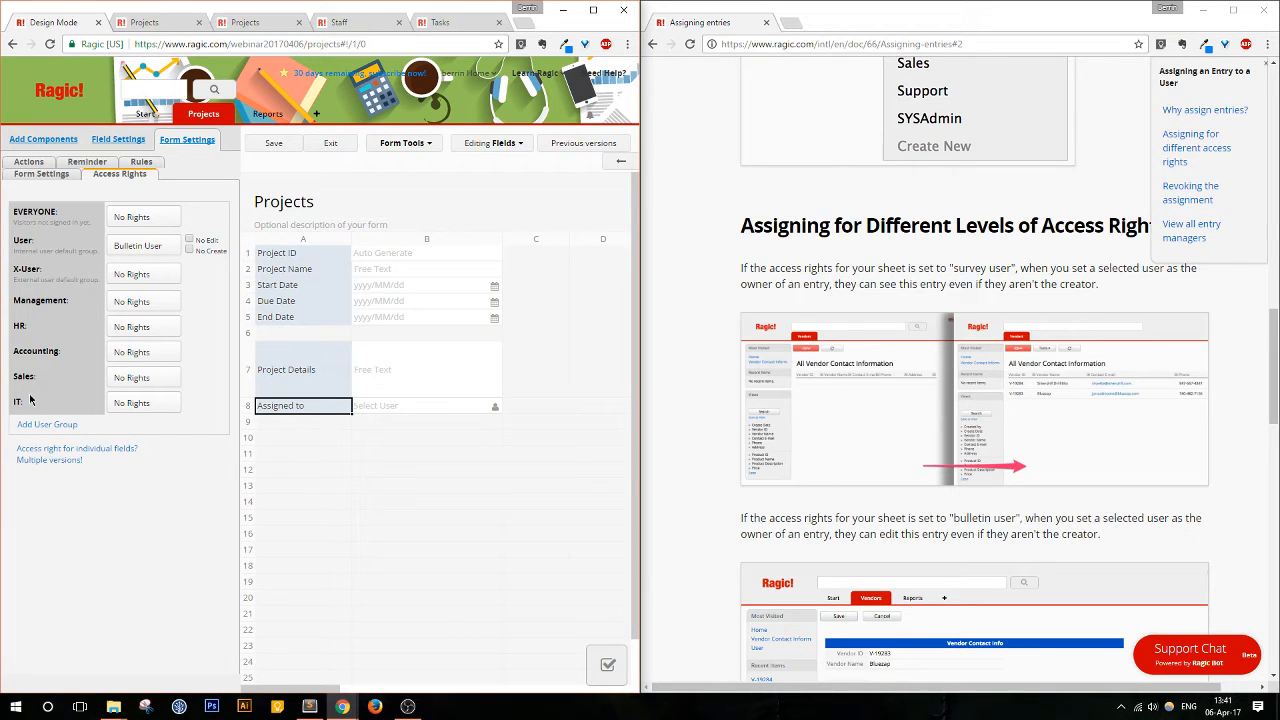
Step: Give the Management group Survey User access to the Projects sheet, and save and exit the design
{"action": "left_click", "coordinate": [155, 308]}
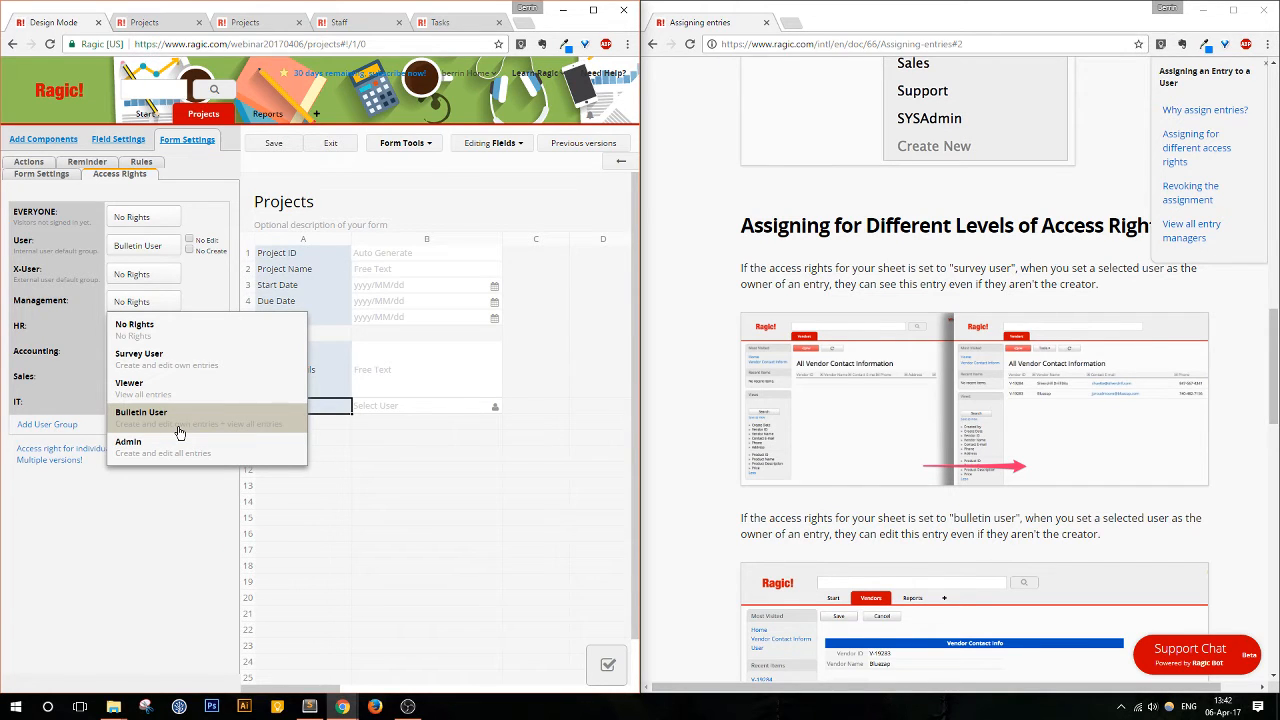
{"action": "left_click", "coordinate": [202, 370]}
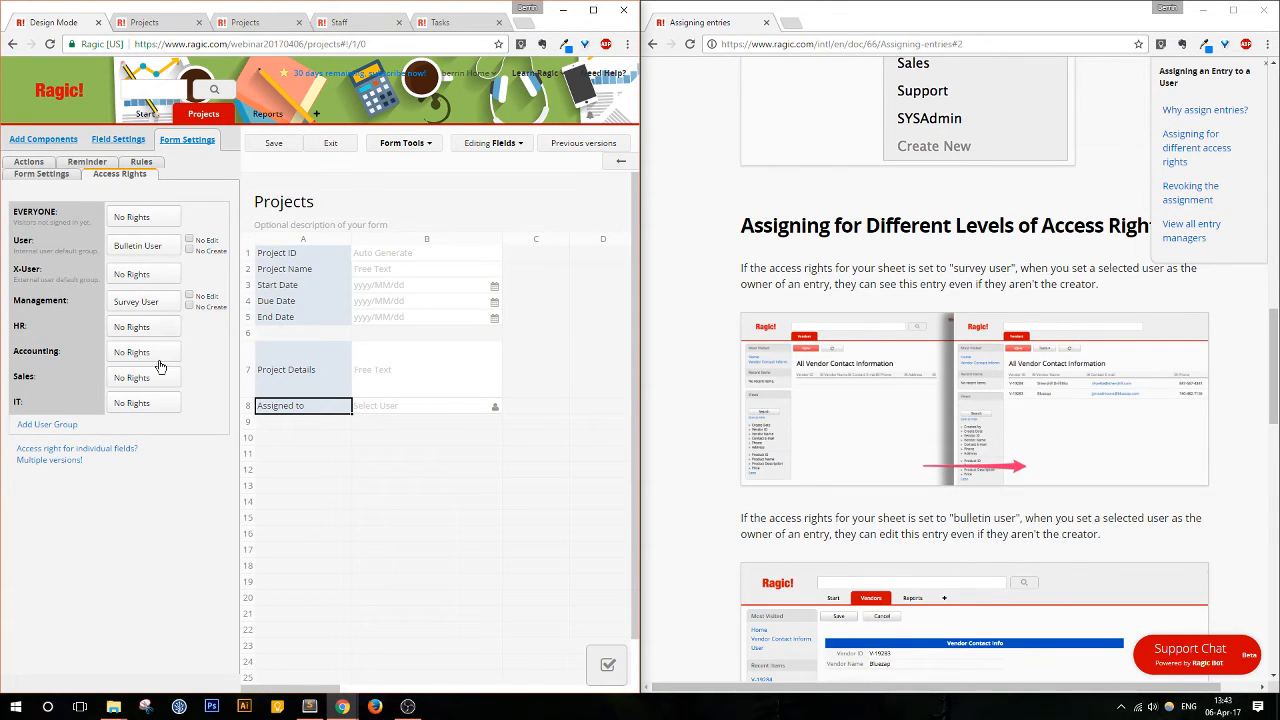
{"action": "left_click", "coordinate": [298, 148]}
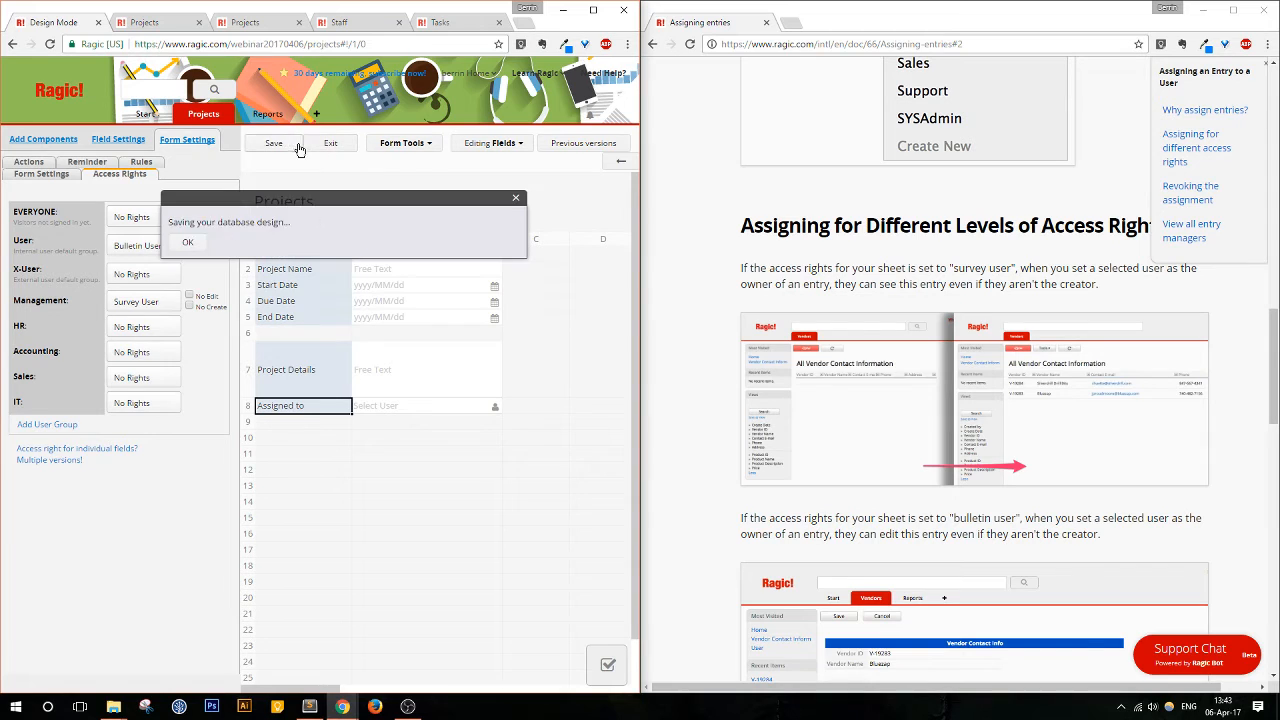
{"action": "left_click", "coordinate": [329, 145]}
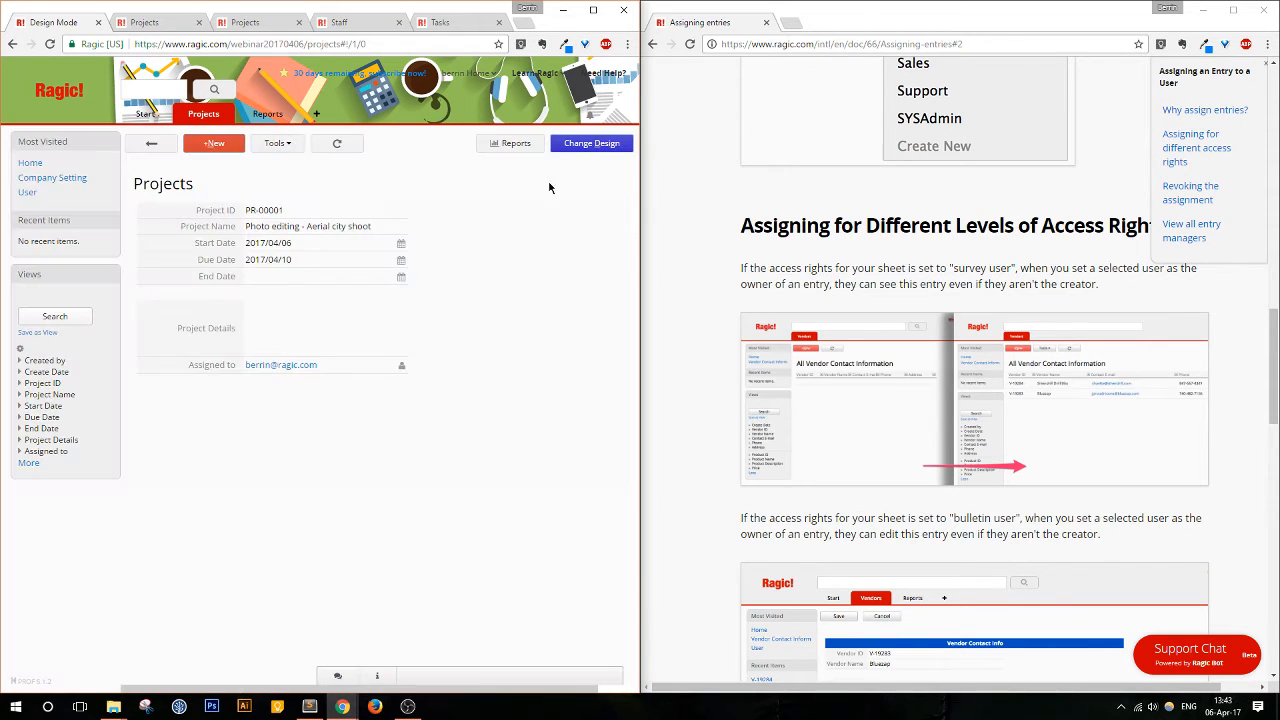
Step: Enter "Lorem ipsum dolor sit amet." as the photo editing project's Project Details and save the record
{"action": "left_click", "coordinate": [368, 322]}
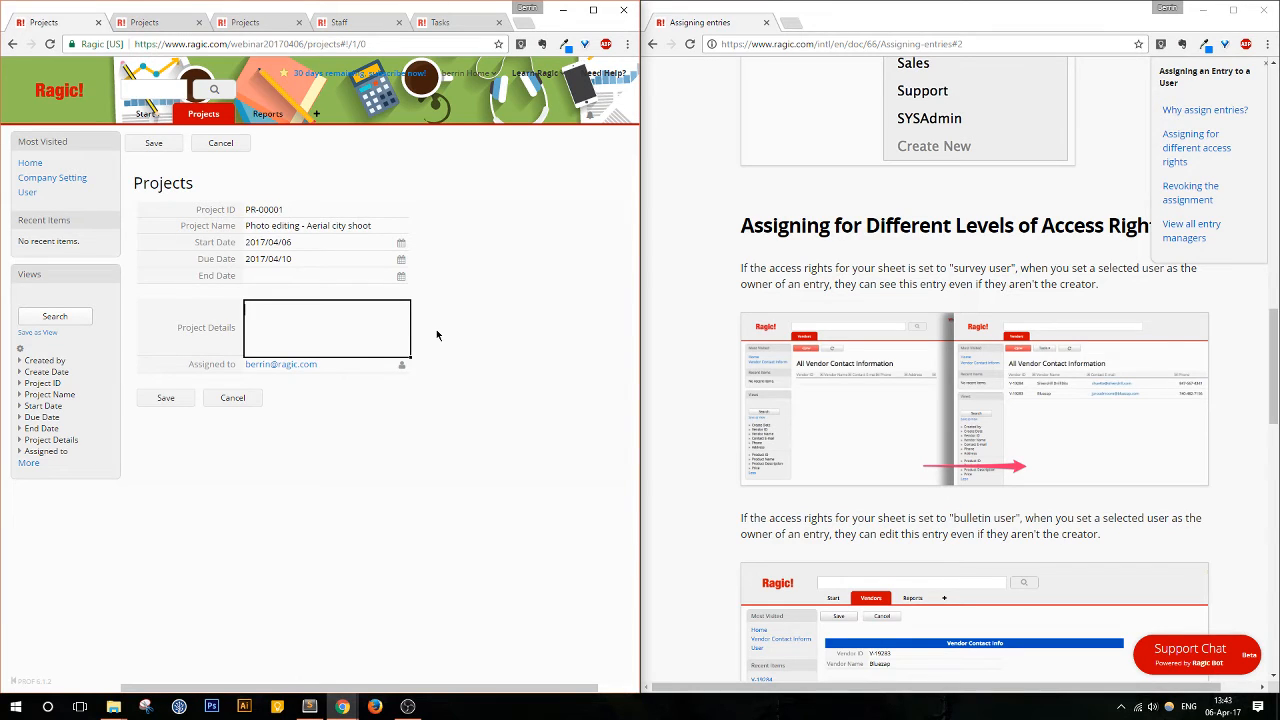
{"action": "type", "text": "Lorem ipsum dolor sit amet."}
{"action": "left_click", "coordinate": [164, 394]}
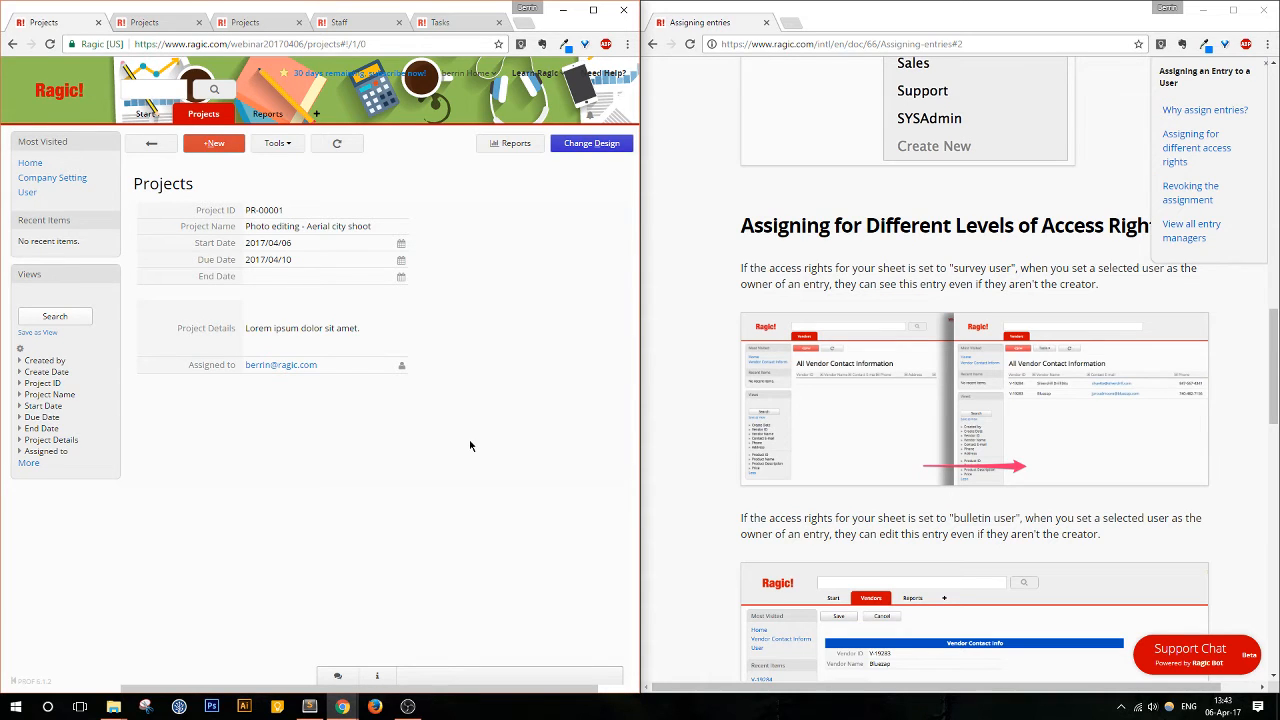
Step: Maximize the browser window with the Projects sheet and leave its design mode
{"action": "left_click", "coordinate": [587, 146]}
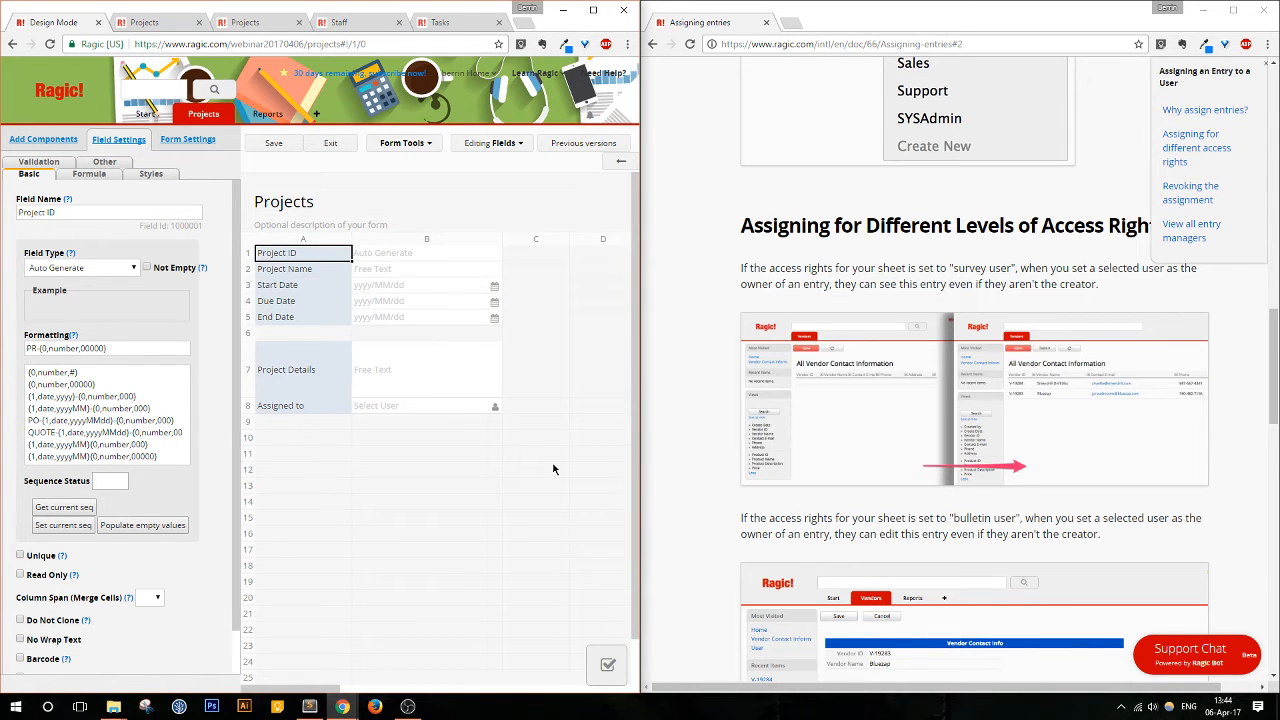
{"action": "left_click", "coordinate": [593, 9]}
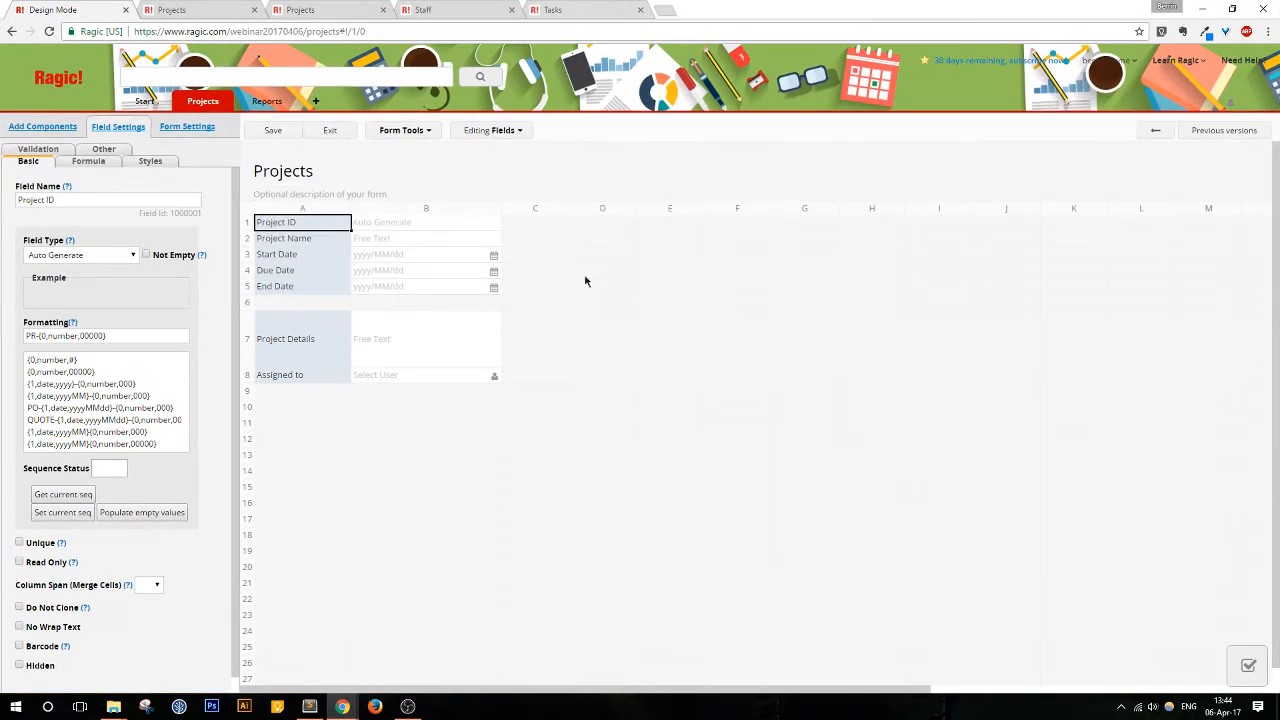
{"action": "left_click", "coordinate": [326, 131]}
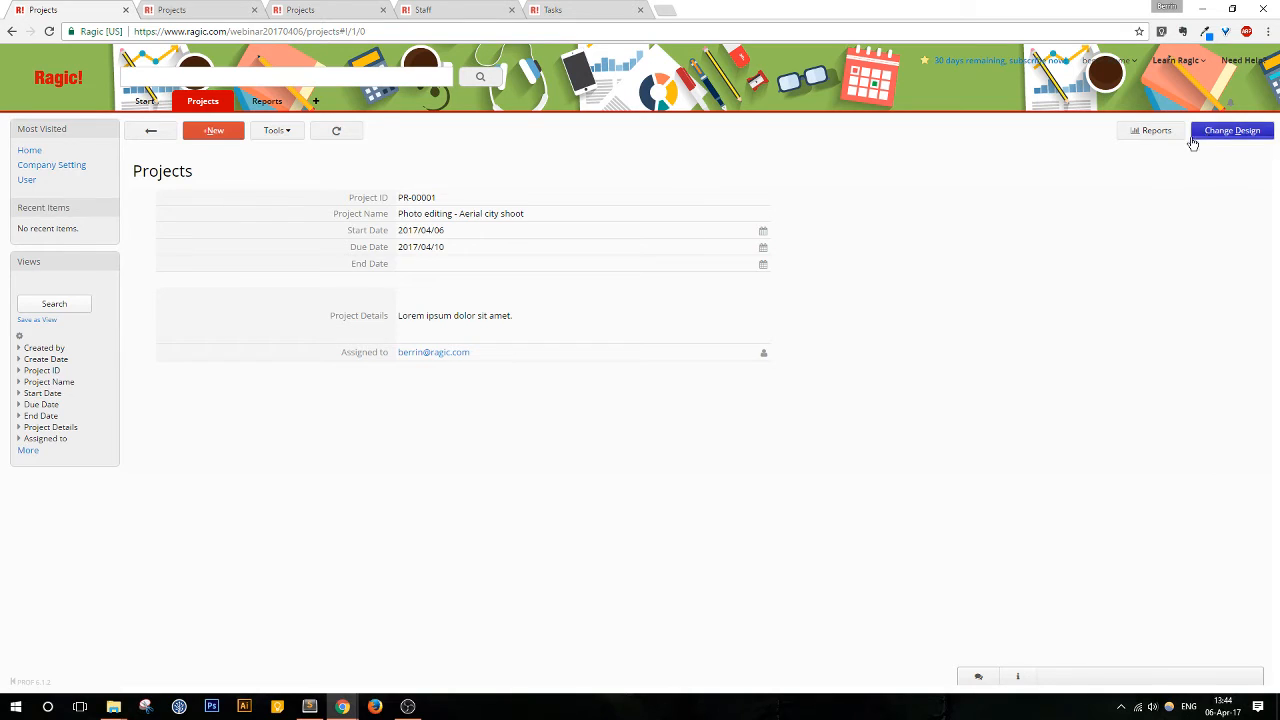
Step: In the Projects sheet's design, start a task table in row 10 with the column headers Task ID and Task Description
{"action": "left_click", "coordinate": [1222, 131]}
{"action": "left_click", "coordinate": [305, 410]}
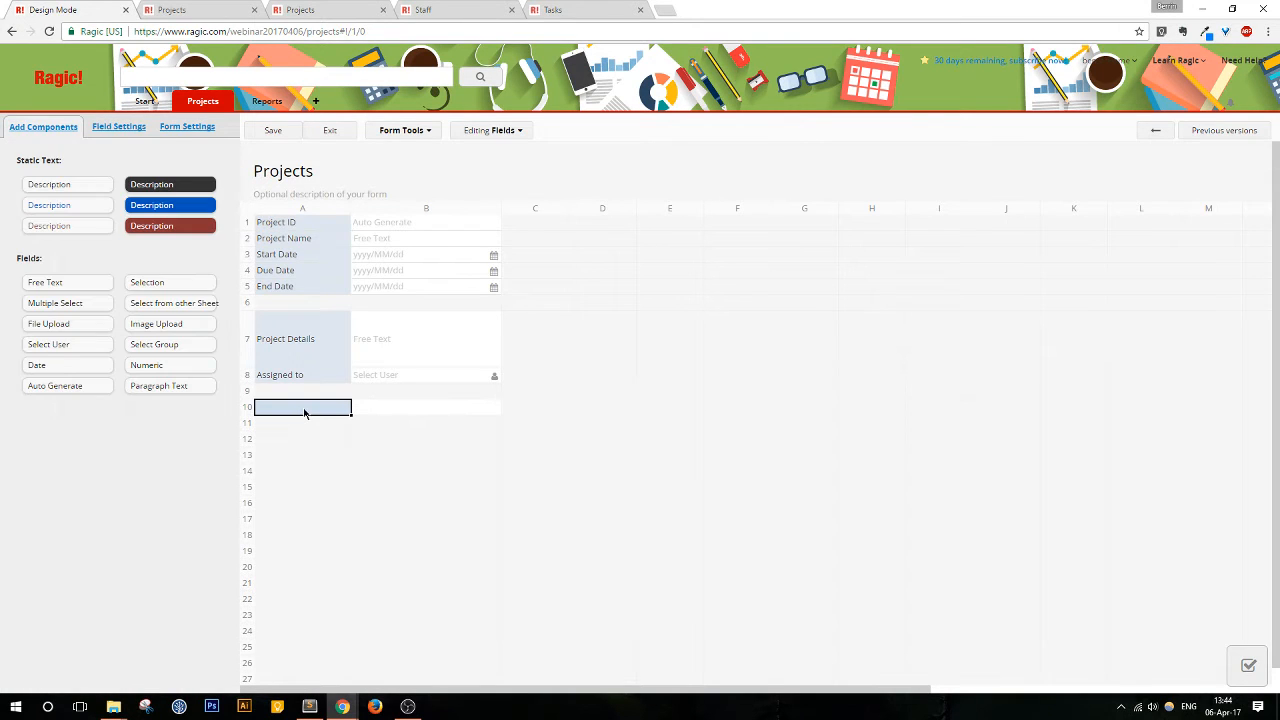
{"action": "type", "text": "Task ID"}
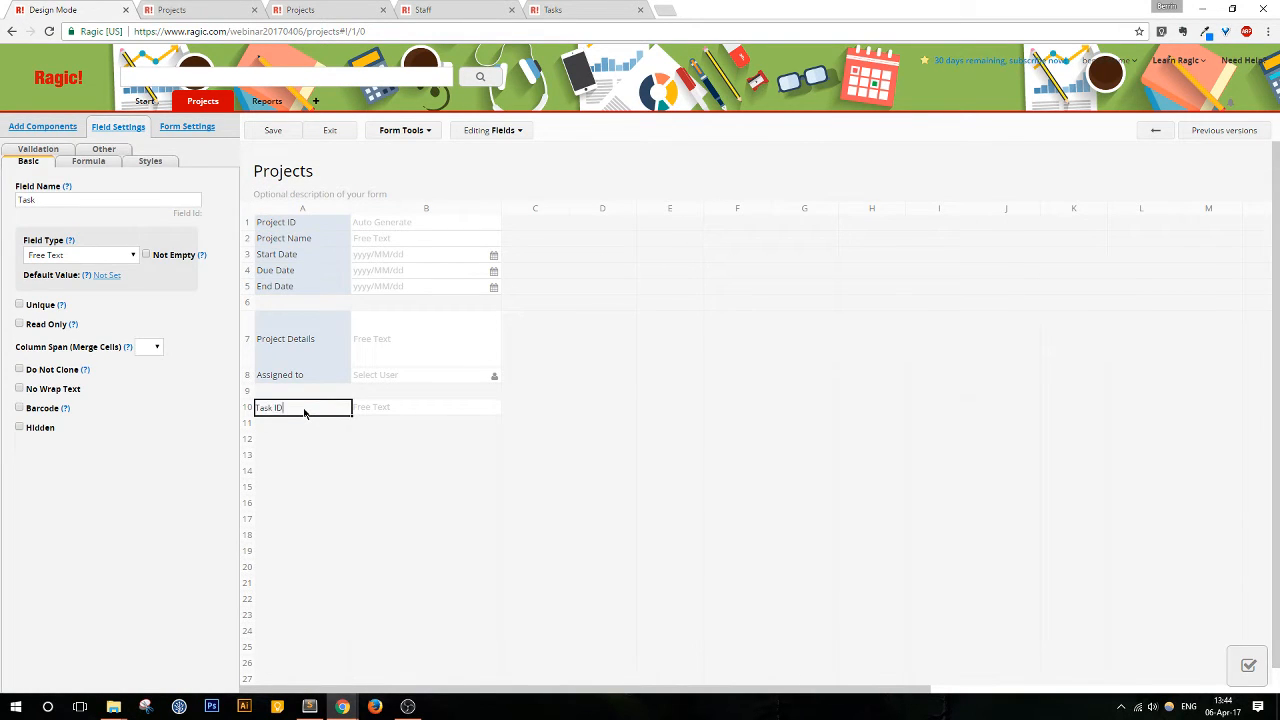
{"action": "key", "text": "Tab"}
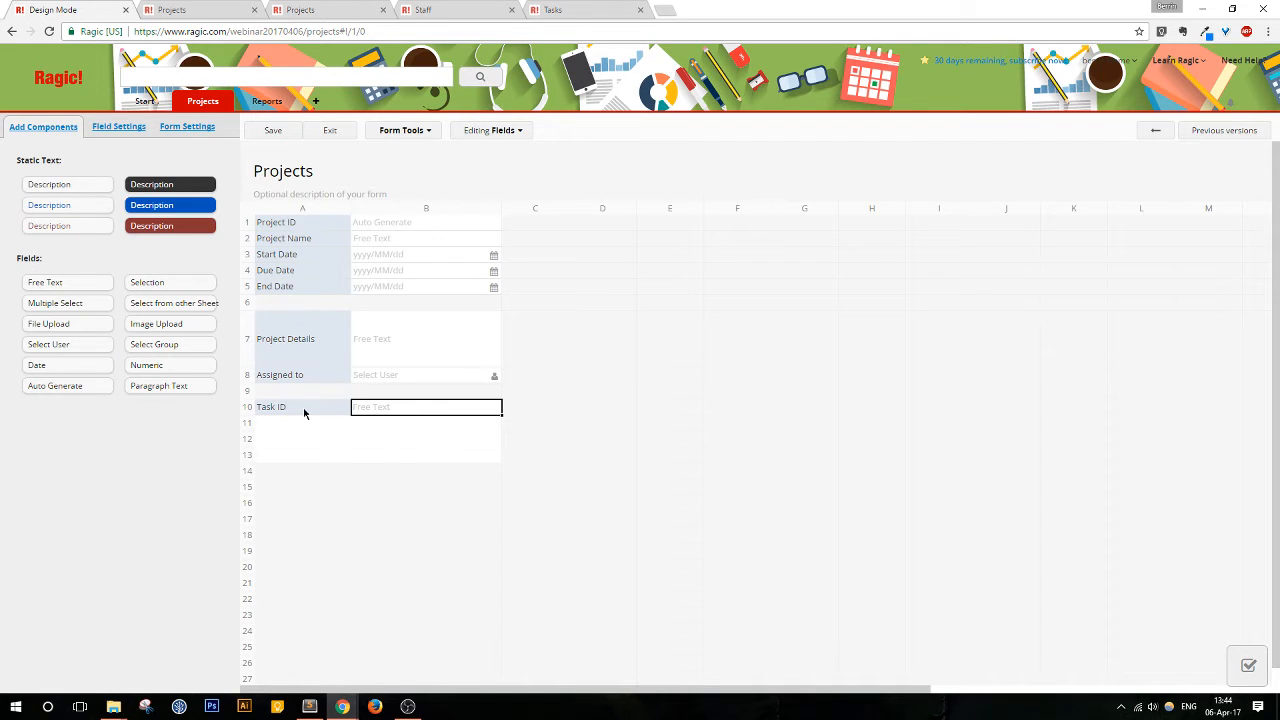
{"action": "type", "text": "T"}
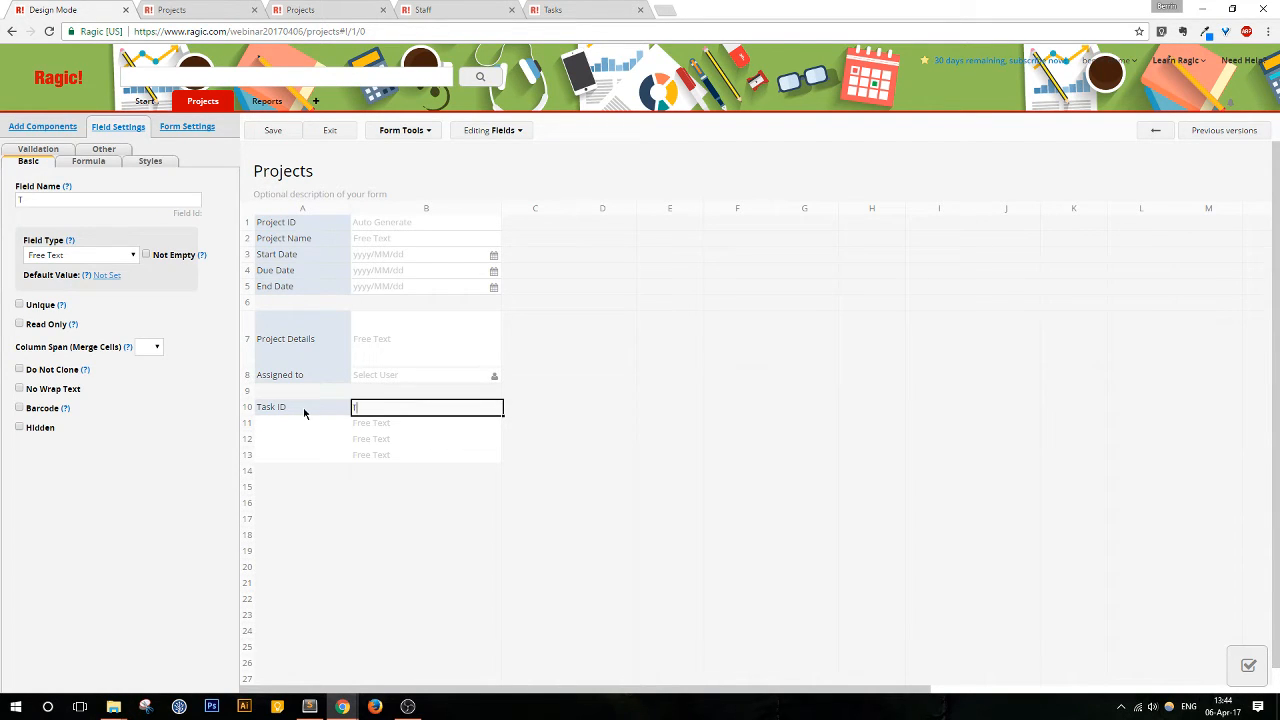
{"action": "type", "text": "ask Description"}
Step: Add a third task table column named "Task Assigment" and make it a Select User field
{"action": "left_click", "coordinate": [508, 411]}
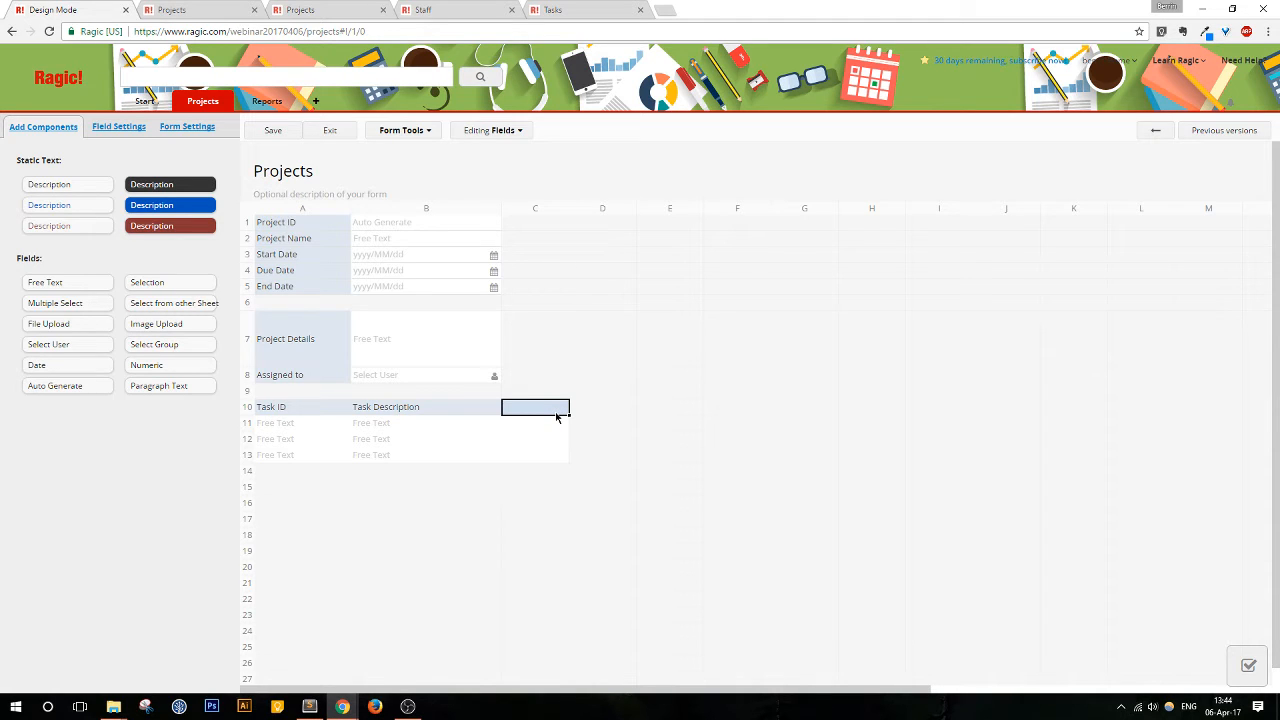
{"action": "type", "text": "As"}
{"action": "key", "text": "BackSpace"}
{"action": "key", "text": "BackSpace"}
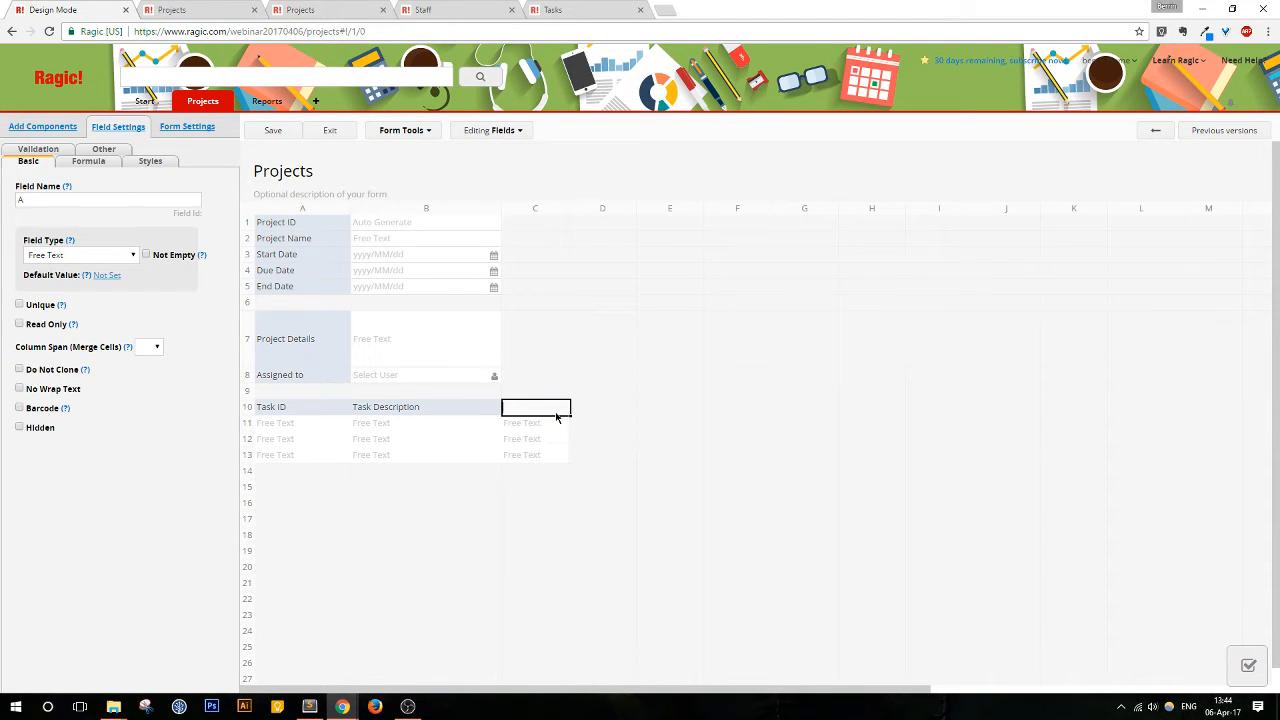
{"action": "type", "text": "Task "}
{"action": "type", "text": "Assignmnet"}
{"action": "key", "text": "BackSpace"}
{"action": "key", "text": "BackSpace"}
{"action": "key", "text": "BackSpace"}
{"action": "type", "text": "ent"}
{"action": "left_click", "coordinate": [89, 257]}
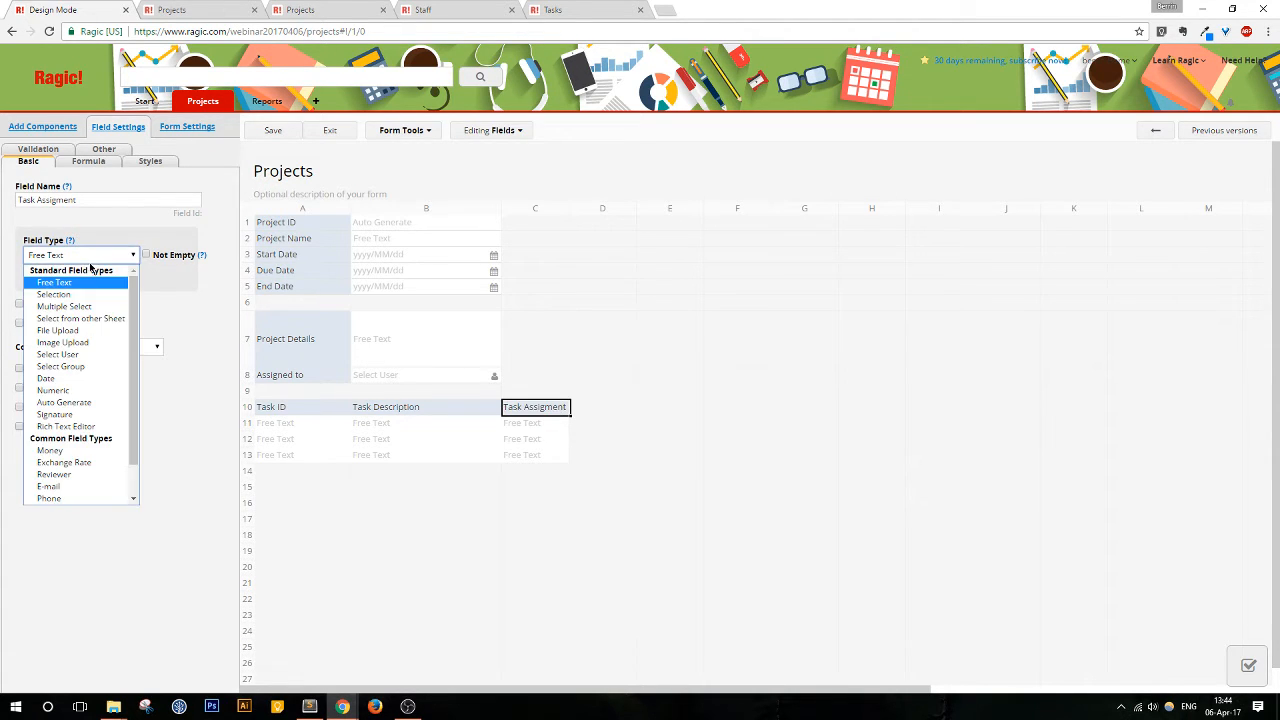
{"action": "left_click", "coordinate": [110, 357]}
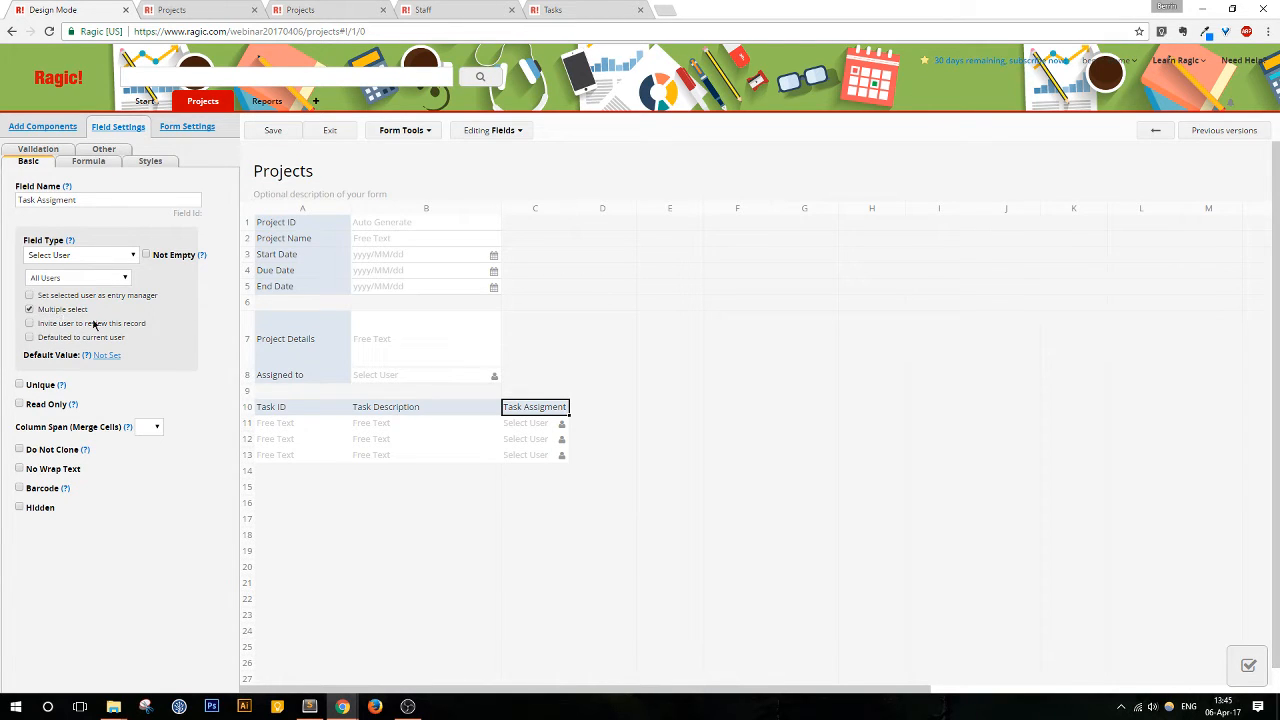
Step: Make Task ID an Auto Generate field with the format T-{0,number,00000}
{"action": "left_click", "coordinate": [318, 410]}
{"action": "left_click", "coordinate": [80, 255]}
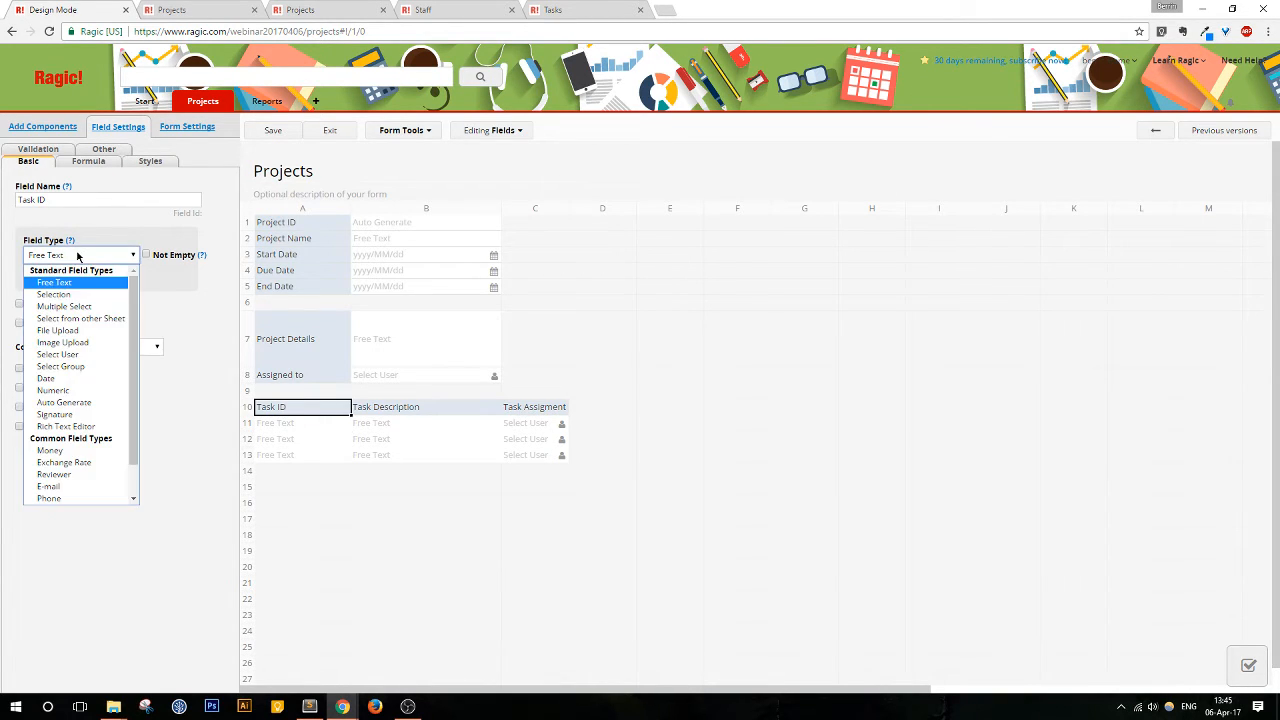
{"action": "left_click", "coordinate": [55, 407]}
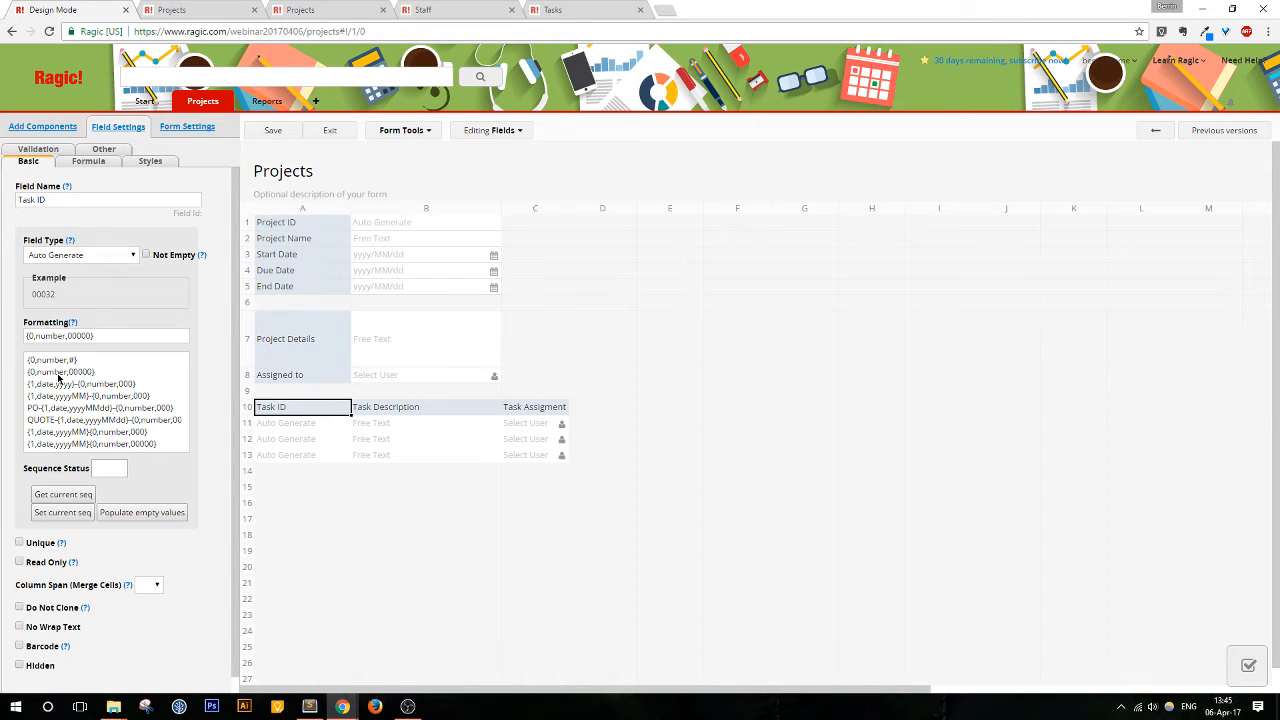
{"action": "left_click_drag", "start_coordinate": [35, 294], "coordinate": [58, 295]}
{"action": "left_click", "coordinate": [65, 296]}
{"action": "left_click", "coordinate": [27, 336]}
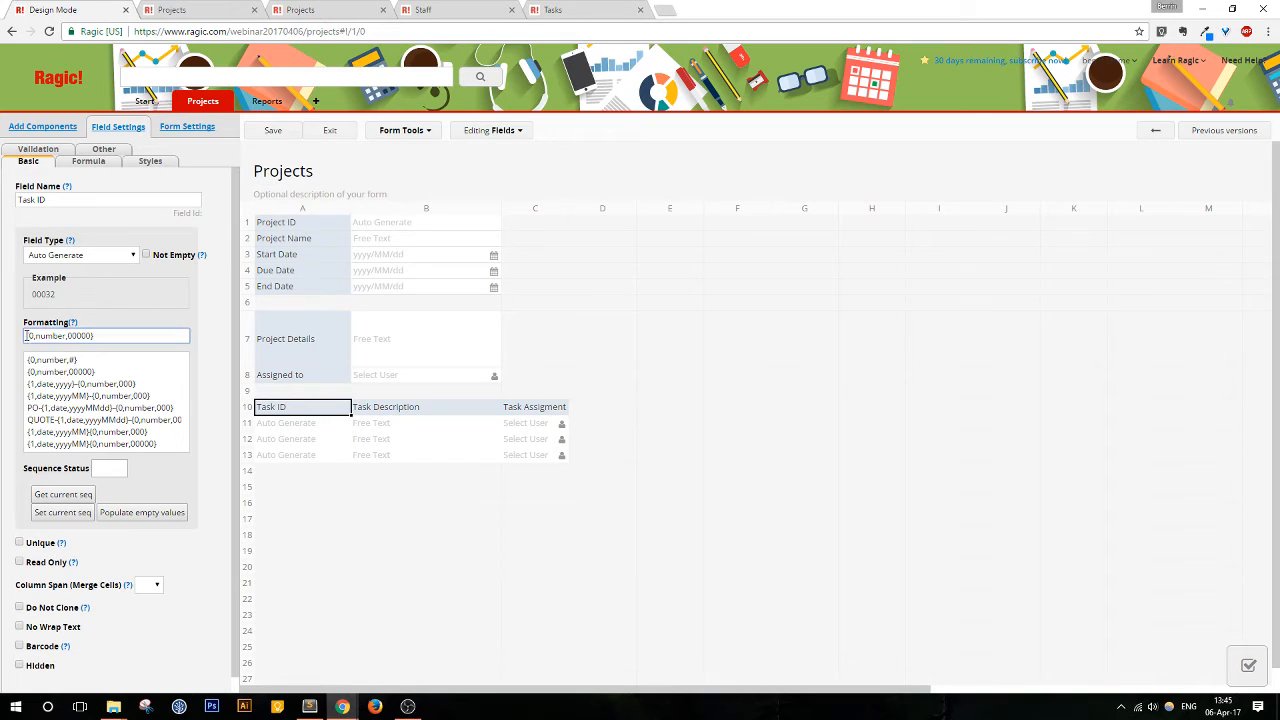
{"action": "type", "text": "T-"}
{"action": "left_click_drag", "start_coordinate": [104, 336], "coordinate": [15, 340]}
{"action": "left_click", "coordinate": [34, 336]}
Step: Add Start Date and End Date columns to the task table after the assignment column
{"action": "left_click", "coordinate": [621, 412]}
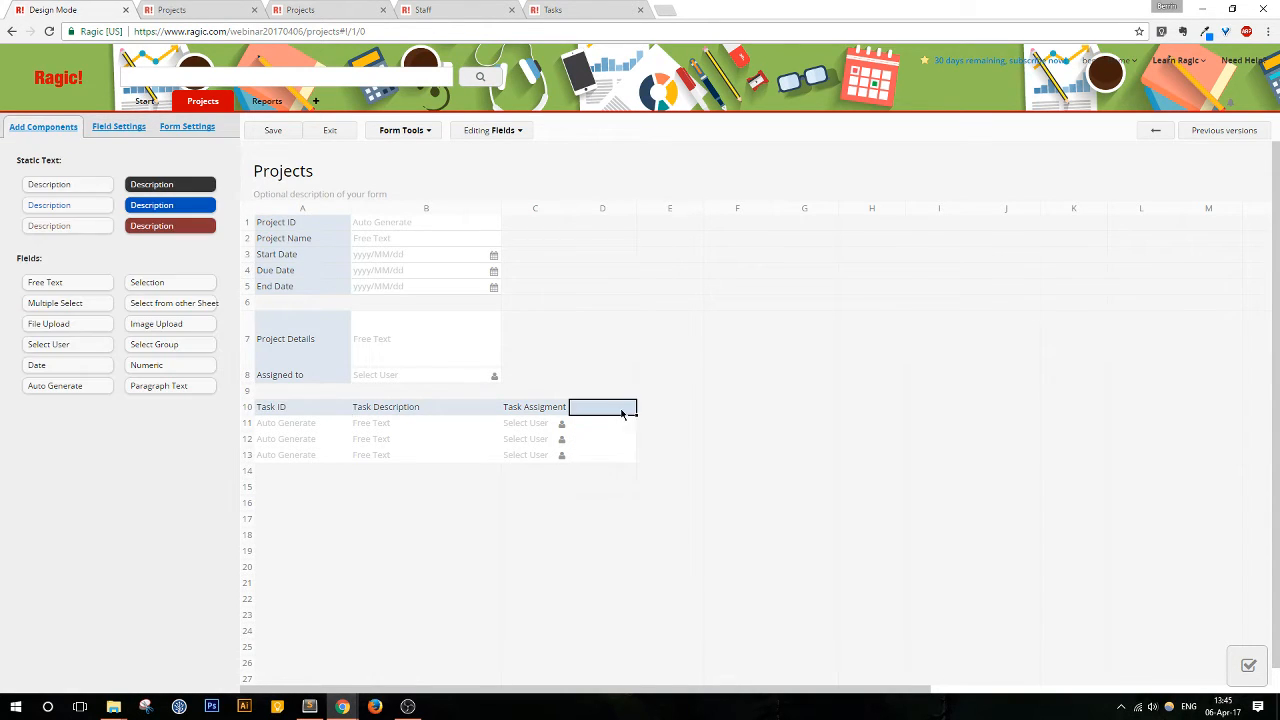
{"action": "type", "text": "Sa"}
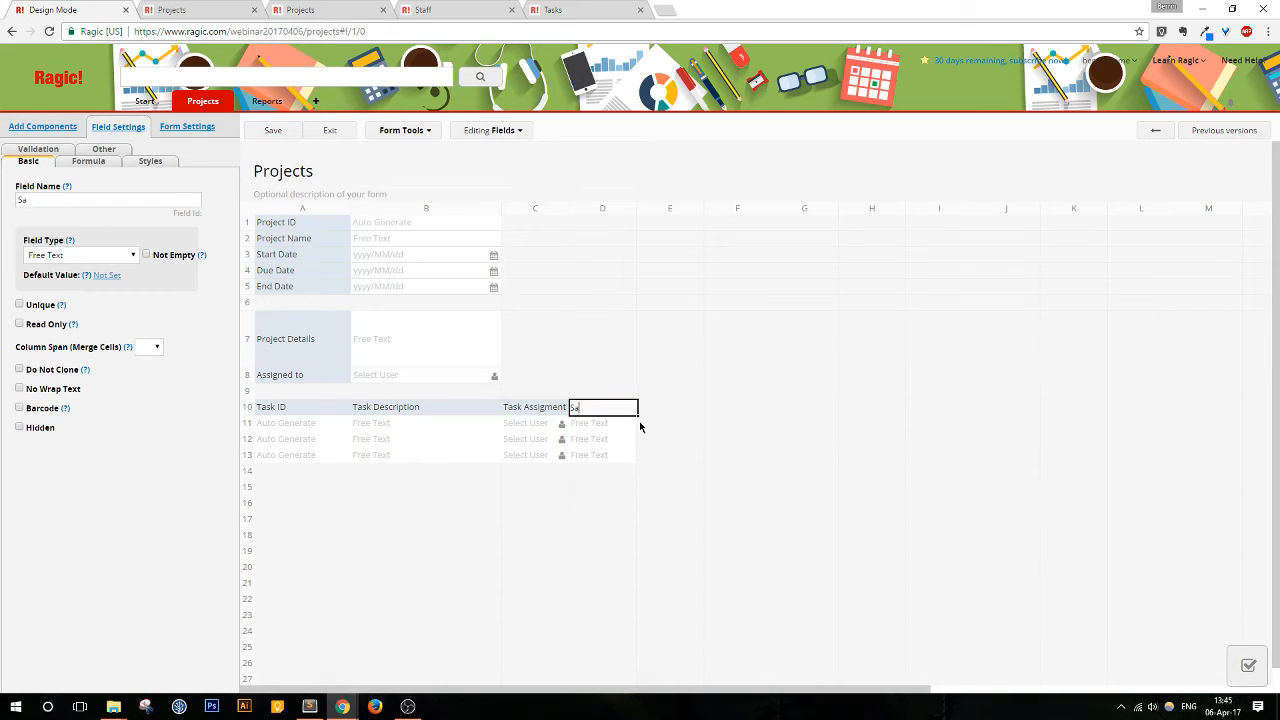
{"action": "key", "text": "BackSpace"}
{"action": "type", "text": "tart Date"}
{"action": "key", "text": "Tab"}
{"action": "type", "text": "E"}
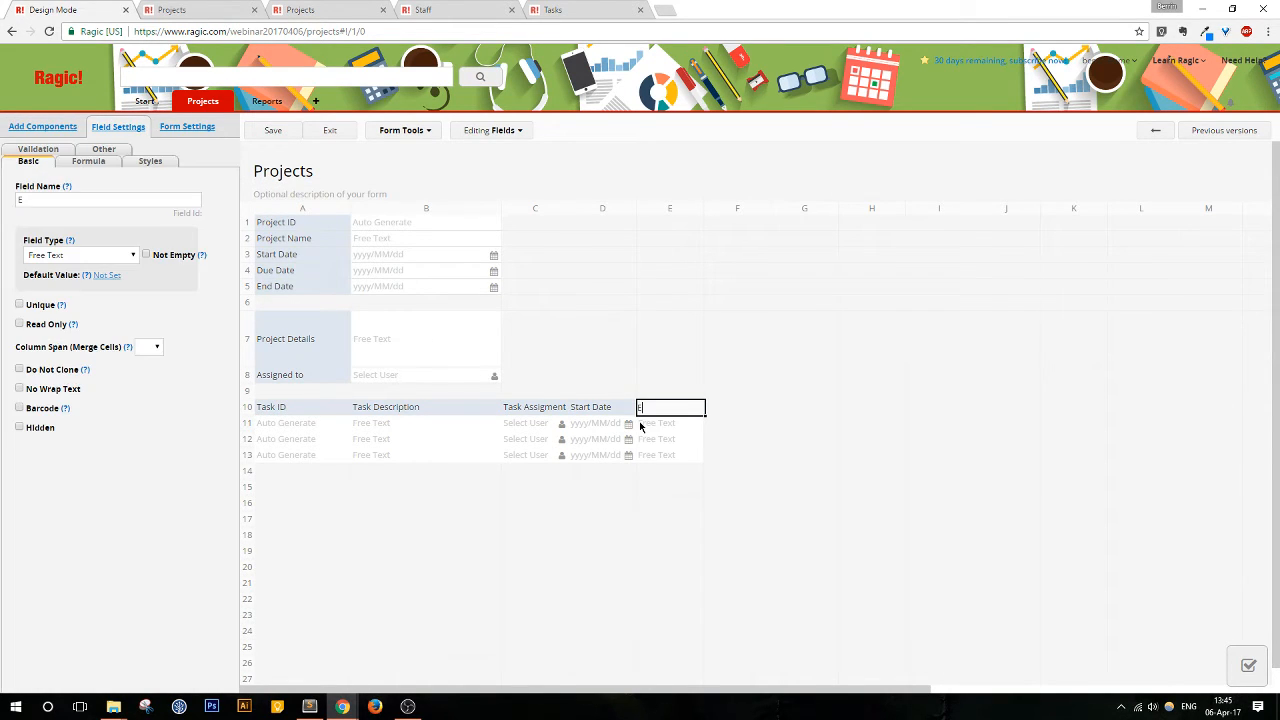
{"action": "type", "text": "nd Date"}
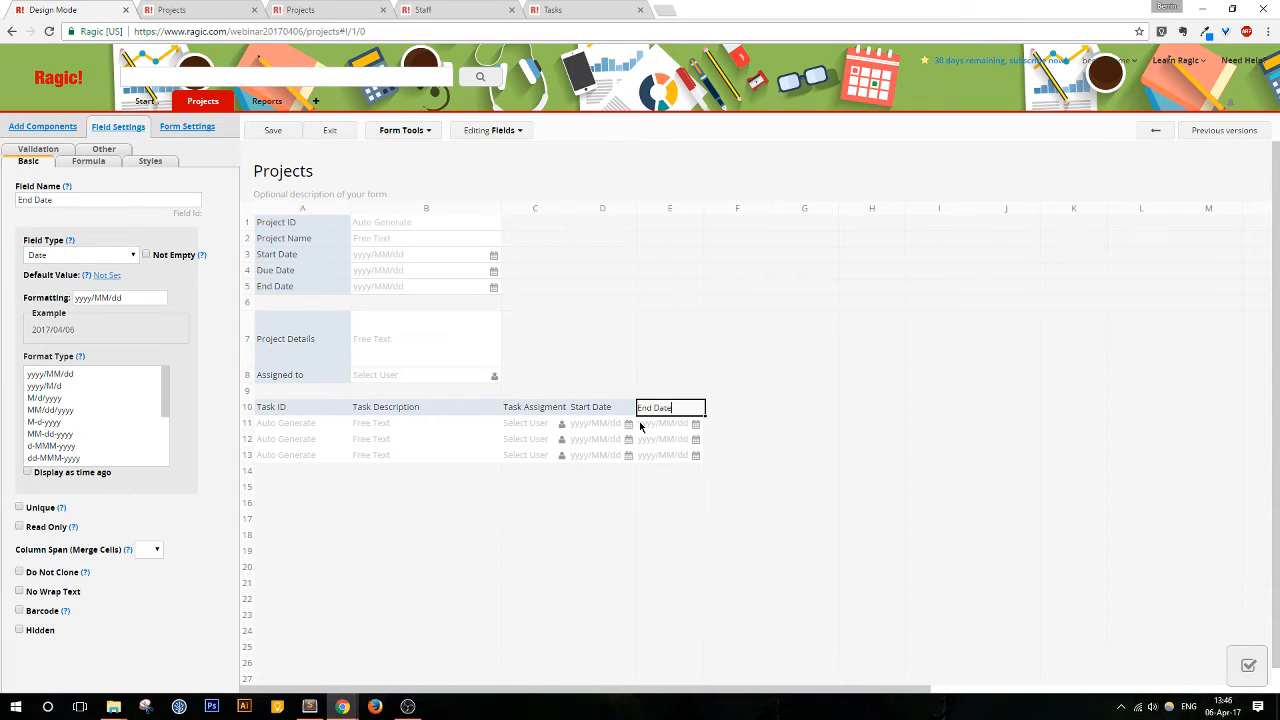
Step: Add a Due Date column placed between the task table's Start Date and End Date, and save and exit the design
{"action": "left_click", "coordinate": [730, 410]}
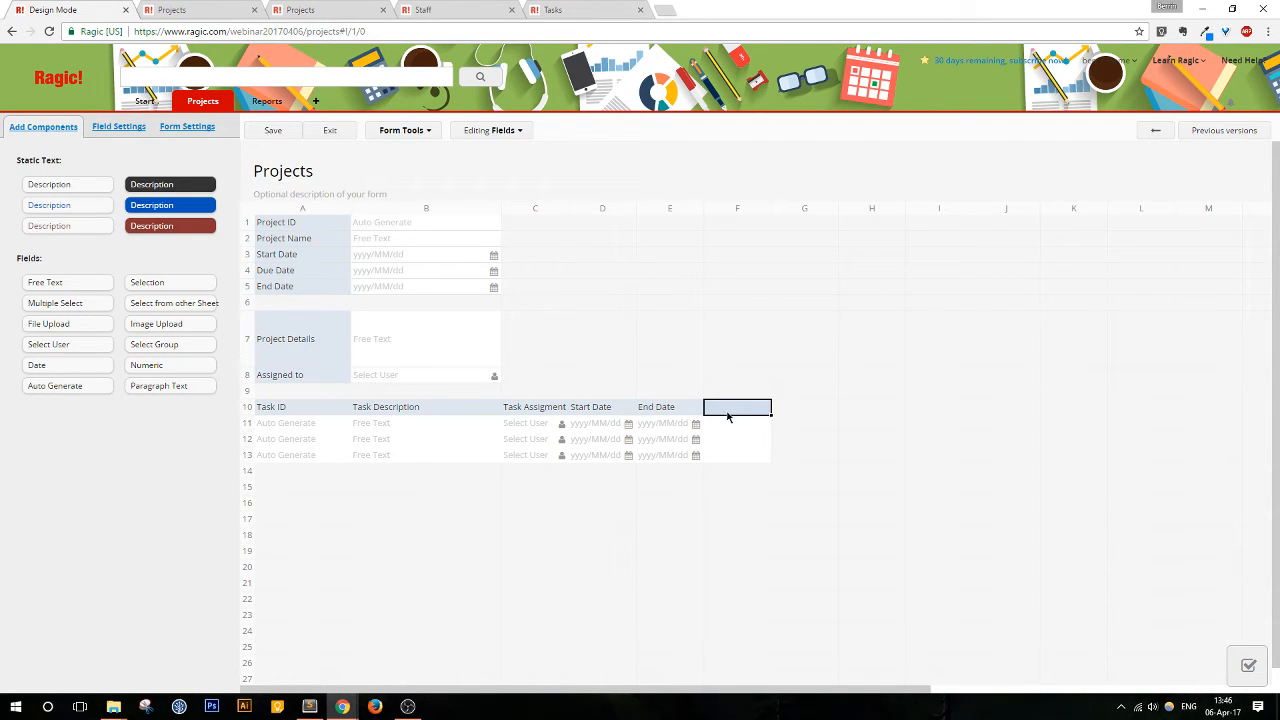
{"action": "type", "text": "Due"}
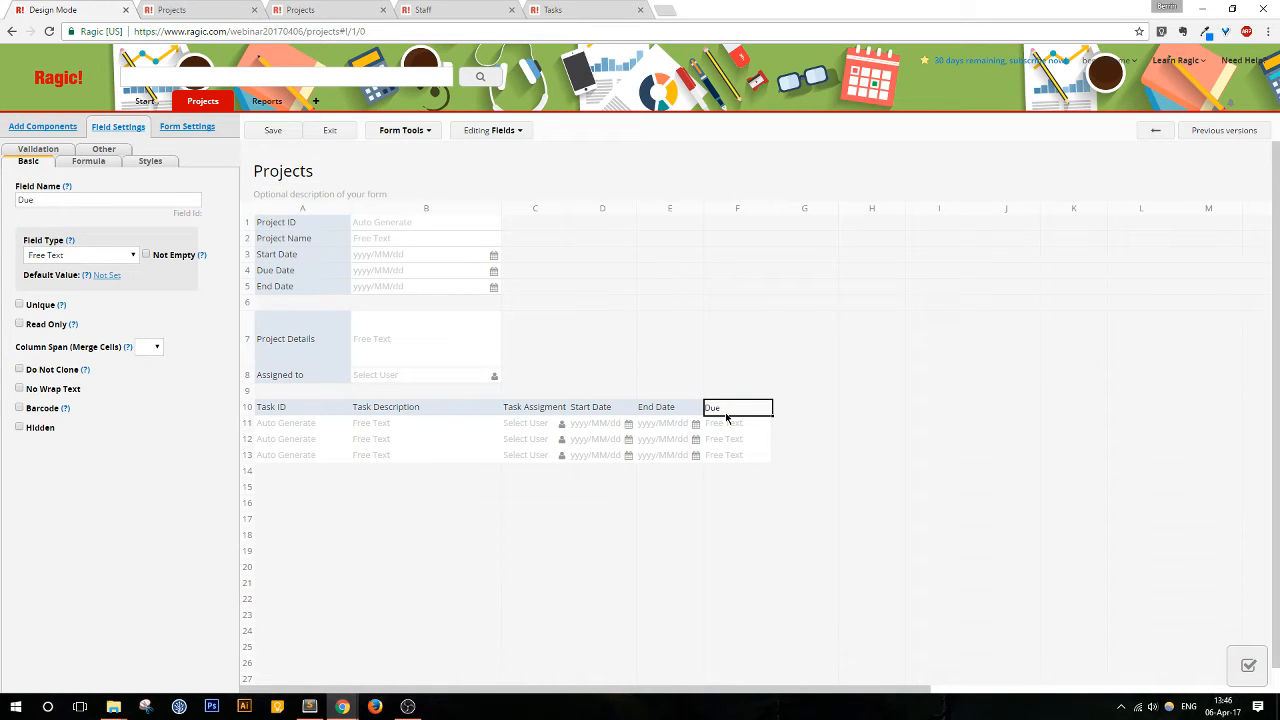
{"action": "type", "text": " Date"}
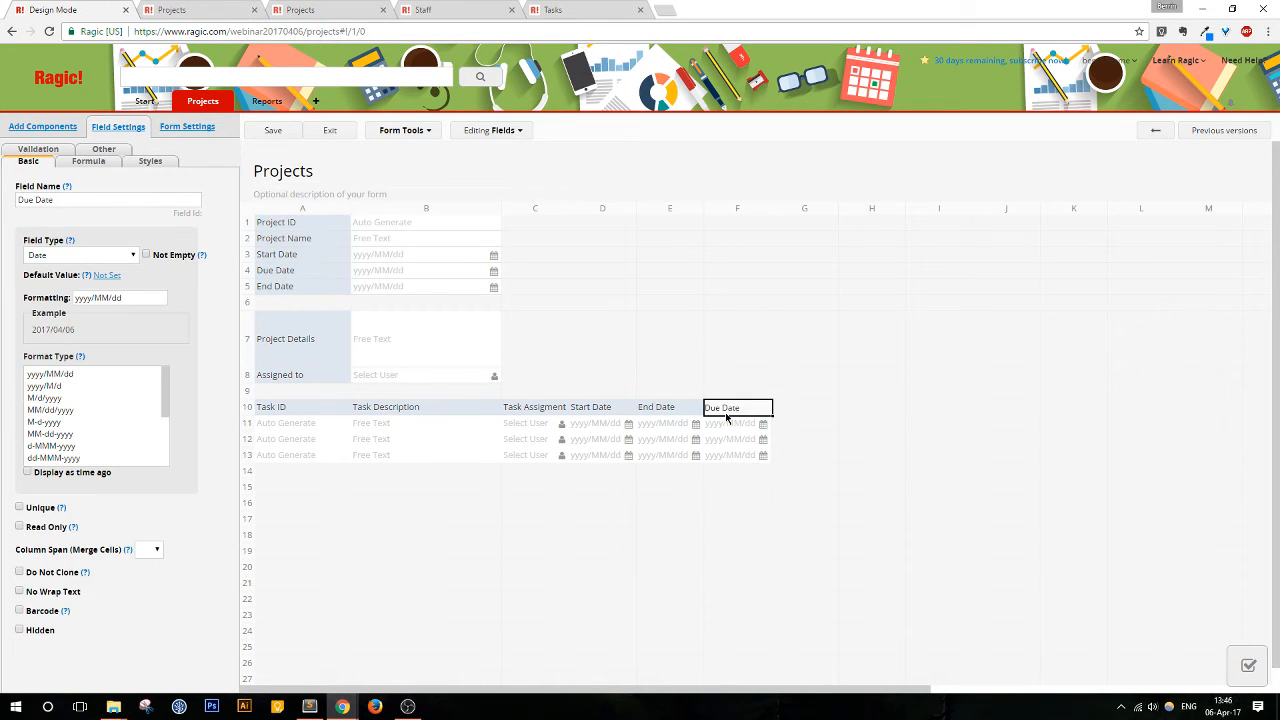
{"action": "left_click_drag", "start_coordinate": [727, 418], "coordinate": [666, 432]}
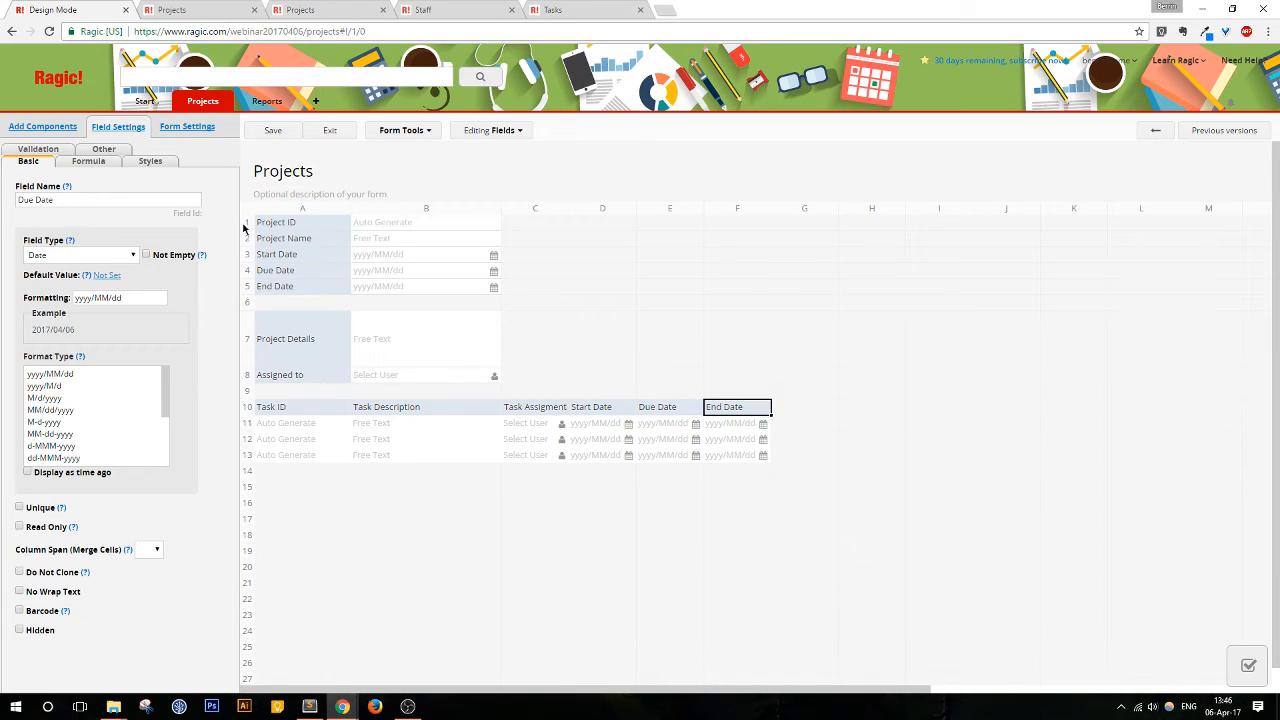
{"action": "left_click", "coordinate": [272, 130]}
{"action": "left_click", "coordinate": [333, 132]}
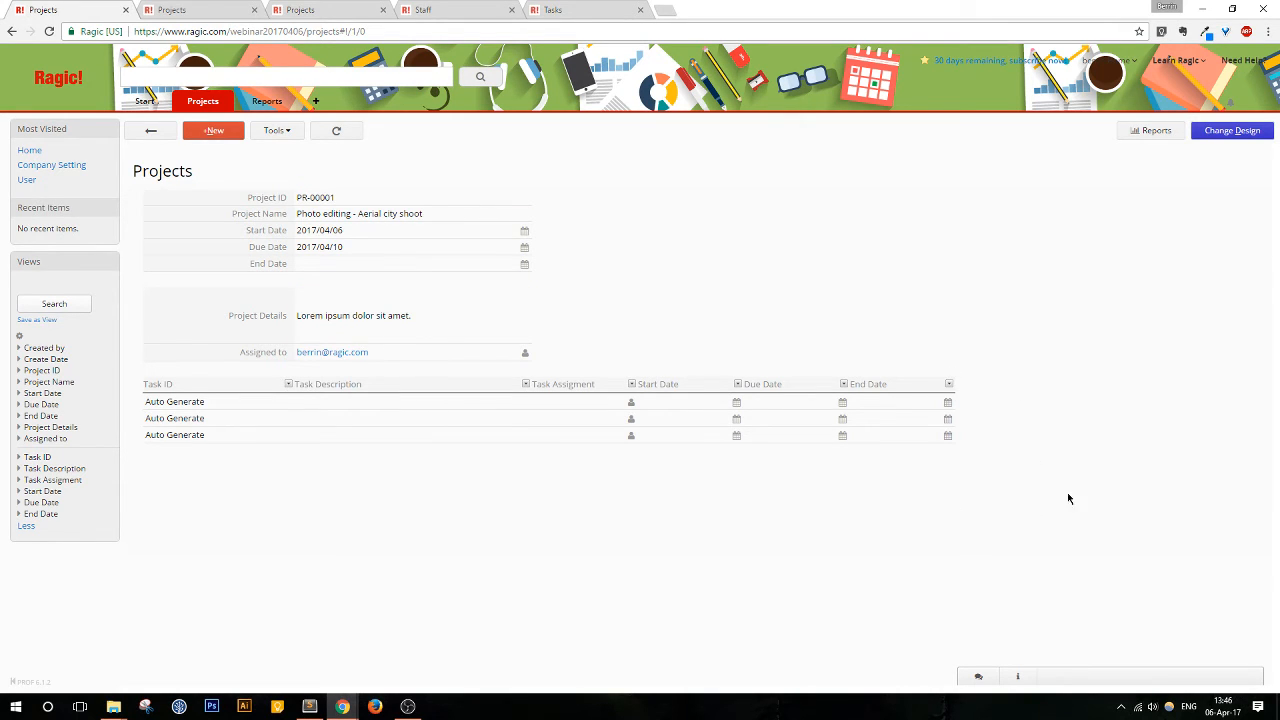
Step: Enter the task descriptions "Editing" and "Printer-ready format" in the first two task rows of the project record
{"action": "left_click", "coordinate": [408, 405]}
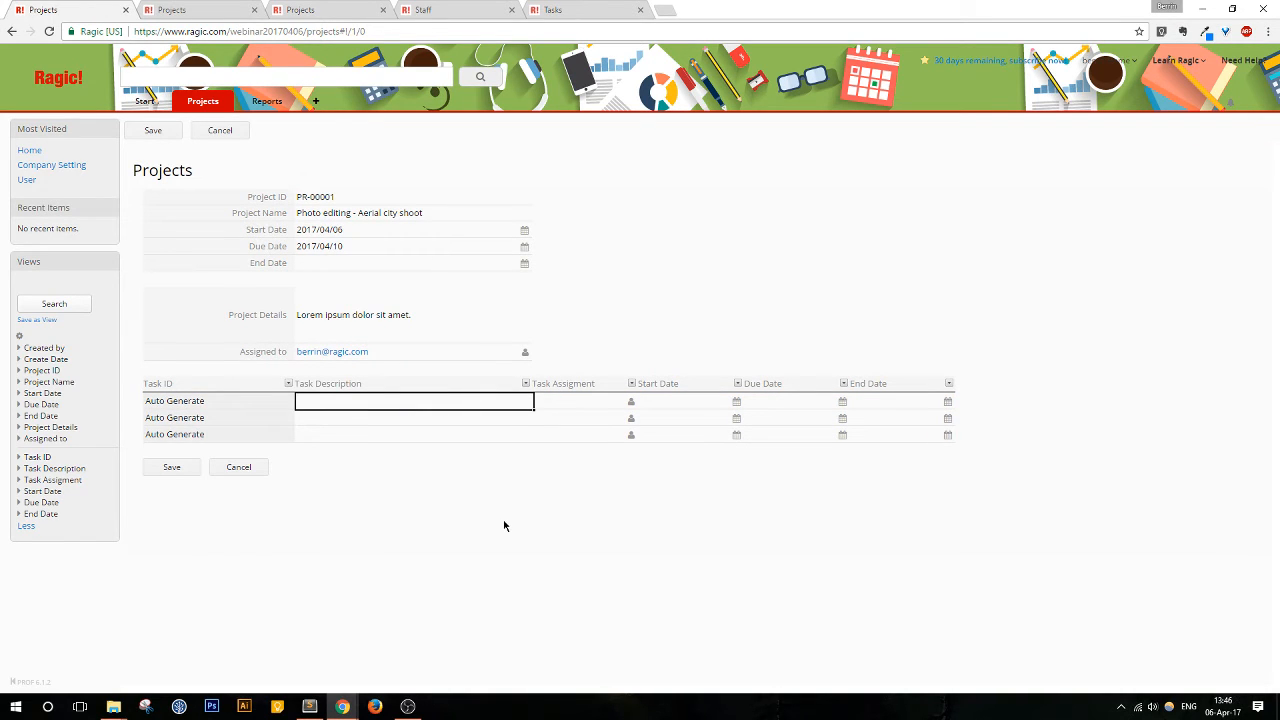
{"action": "type", "text": "Editing"}
{"action": "key", "text": "Return"}
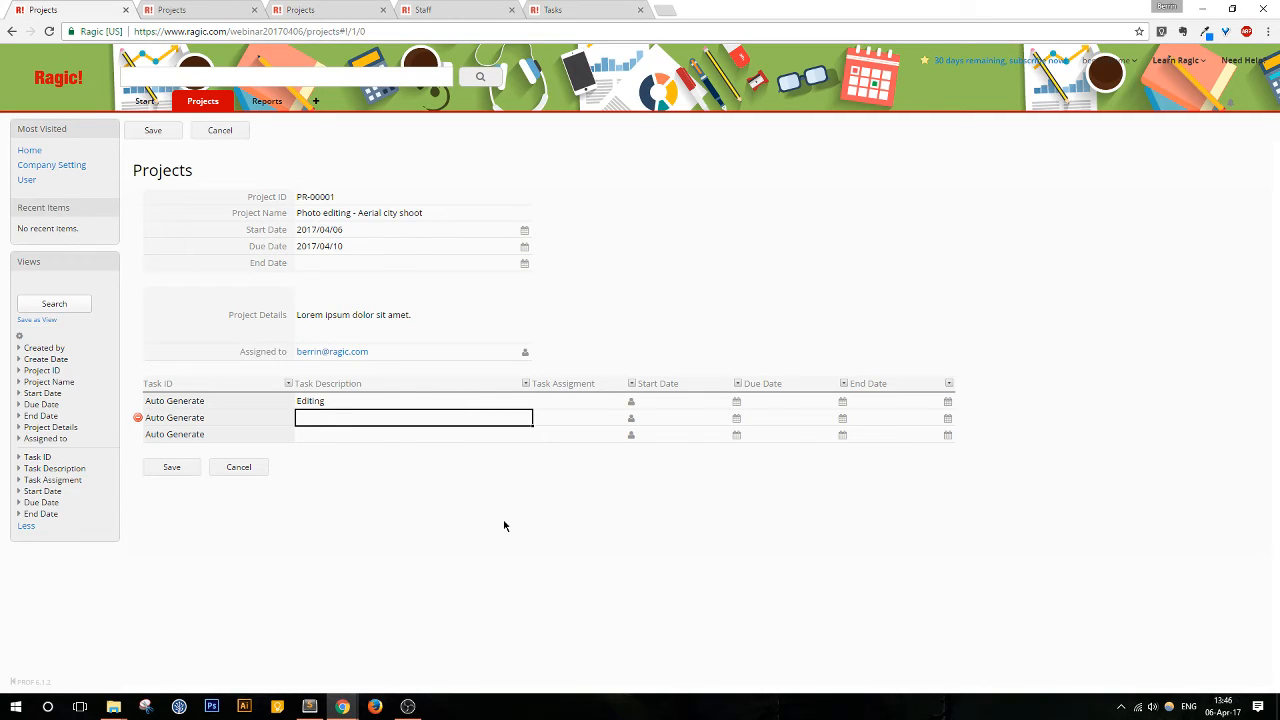
{"action": "type", "text": "Gel"}
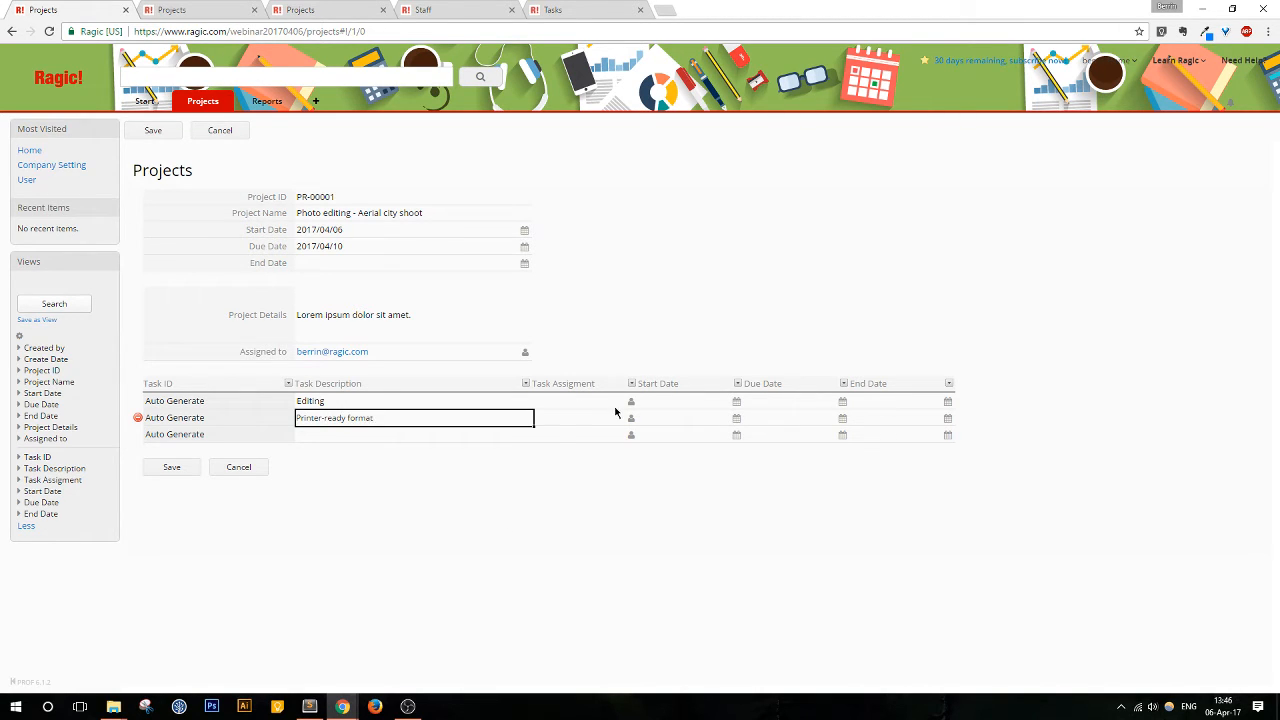
Step: Set the Editing task's start date to 2017/04/06, due date to 2017/04/07 and end date to 2017/04/06
{"action": "left_click", "coordinate": [696, 401]}
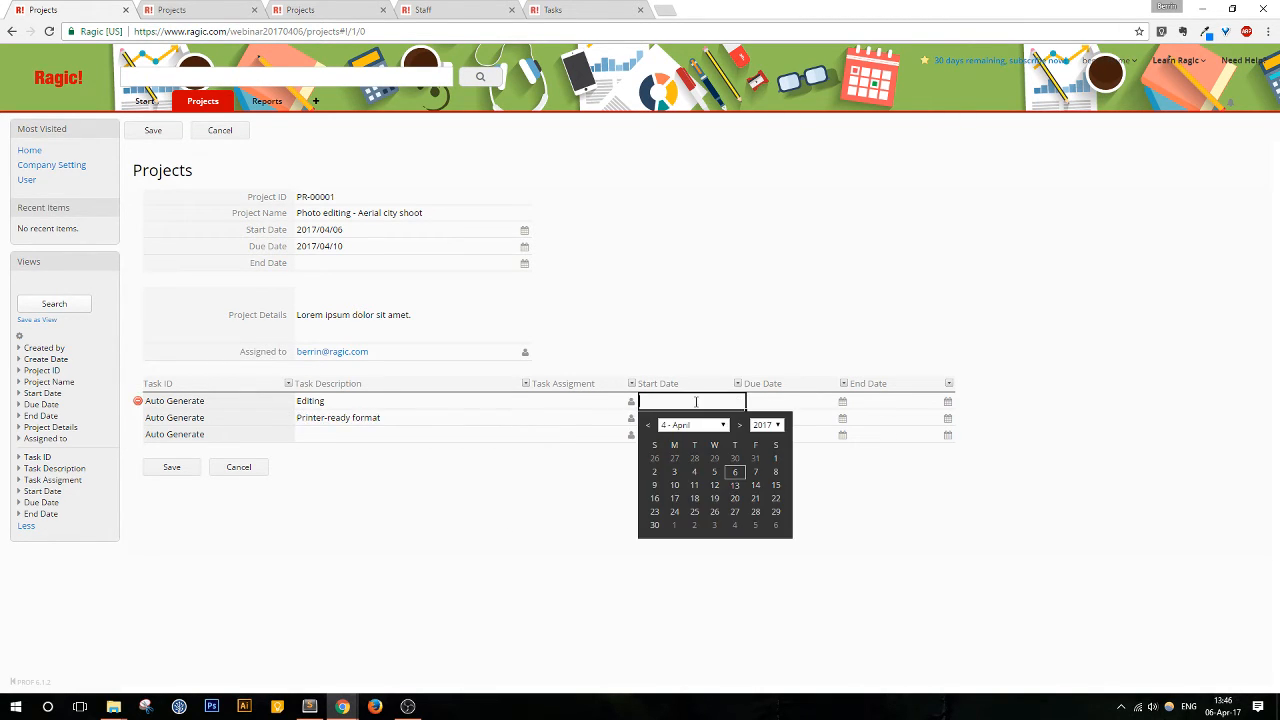
{"action": "left_click", "coordinate": [735, 472]}
{"action": "left_click", "coordinate": [796, 402]}
{"action": "left_click", "coordinate": [878, 402]}
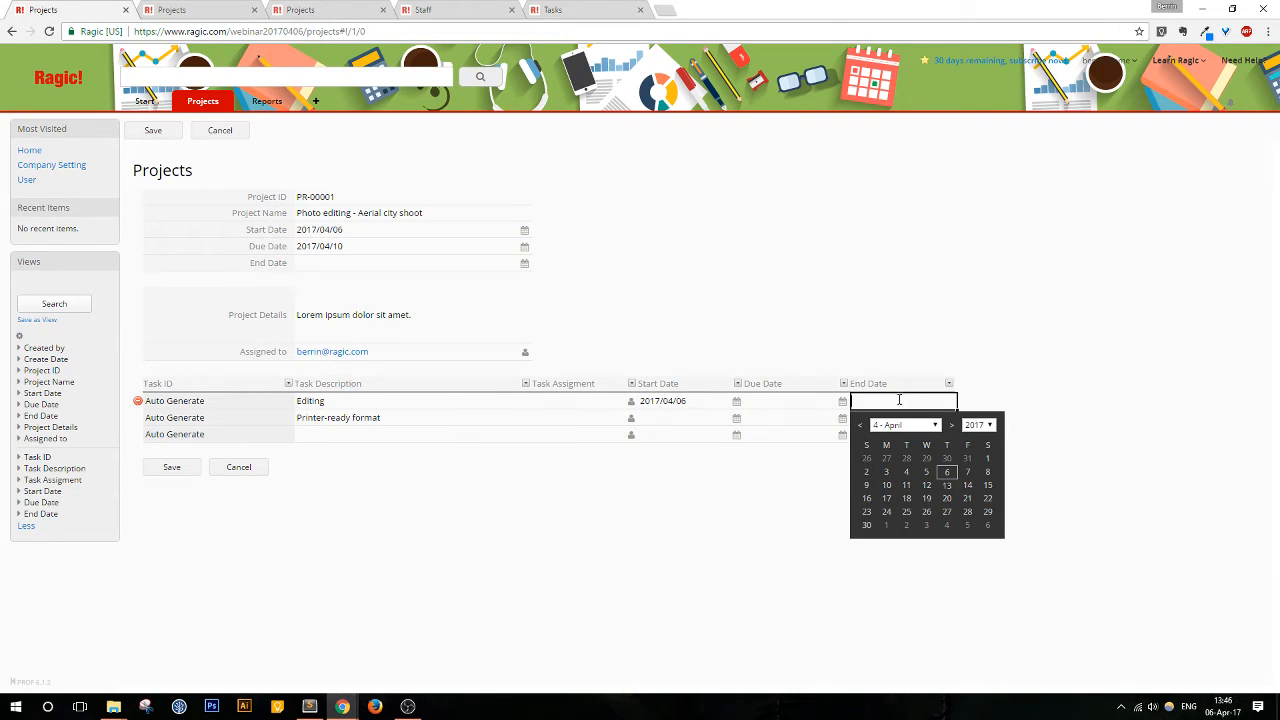
{"action": "left_click", "coordinate": [965, 472]}
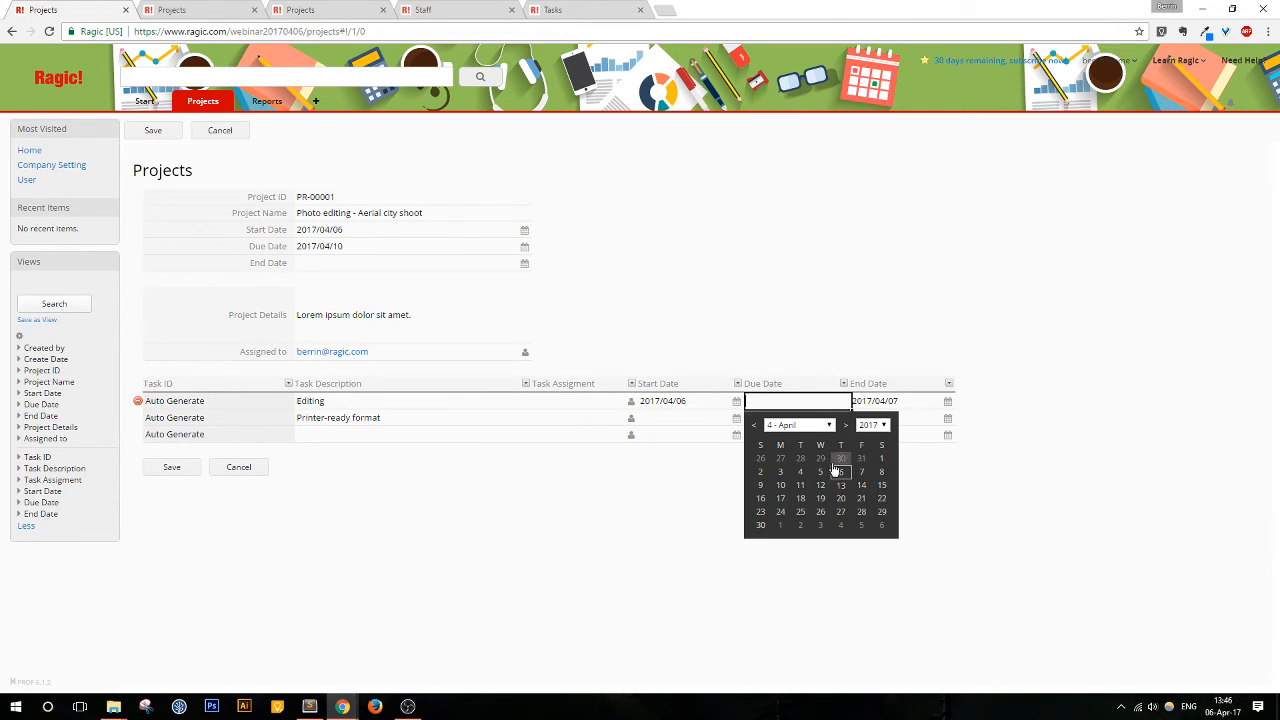
{"action": "left_click", "coordinate": [858, 474]}
{"action": "left_click", "coordinate": [915, 405]}
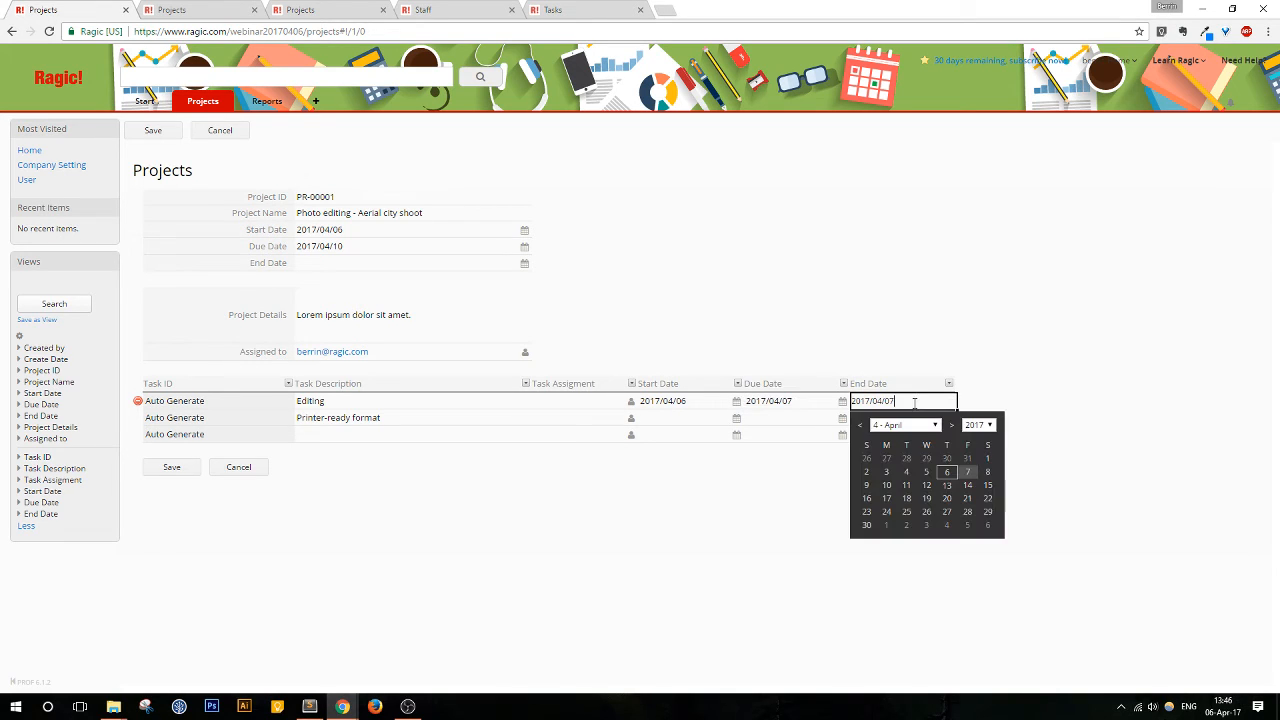
{"action": "left_click", "coordinate": [944, 477]}
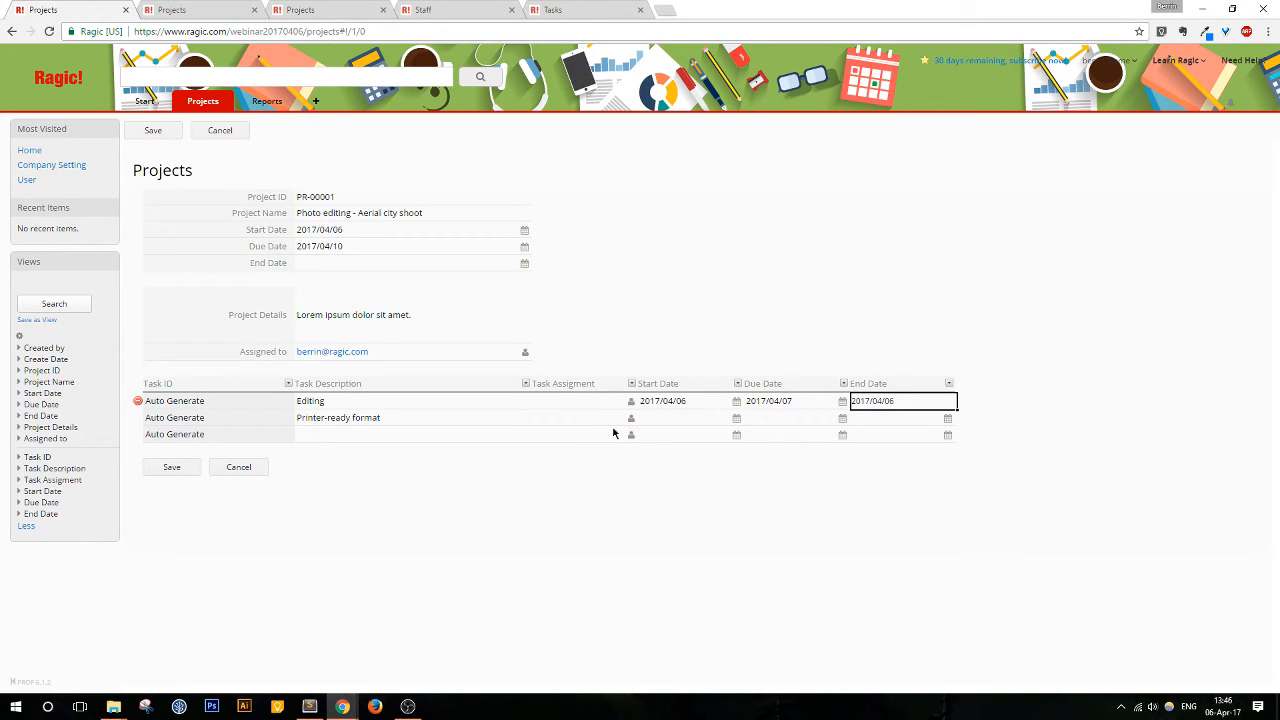
Step: Set the Printer-ready format task's start date to 2017/04/06 and due date to 2017/04/10, and save the record
{"action": "left_click", "coordinate": [700, 418]}
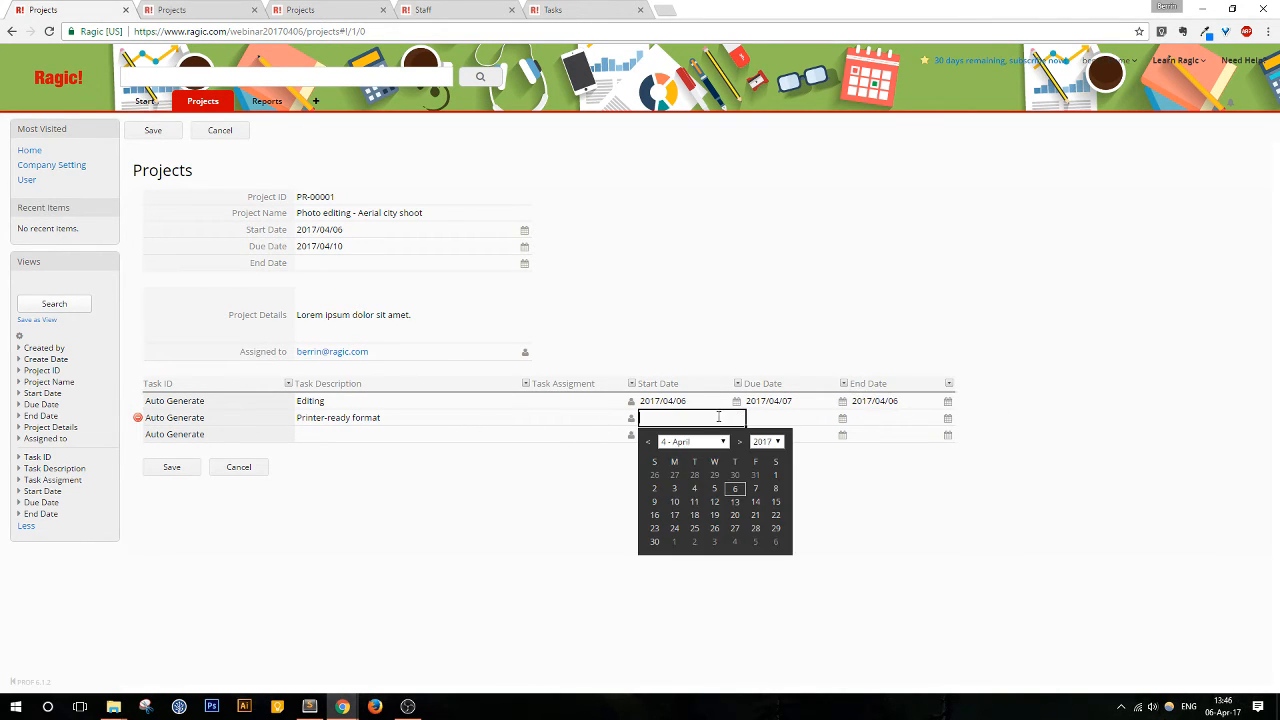
{"action": "left_click", "coordinate": [734, 489]}
{"action": "left_click", "coordinate": [795, 418]}
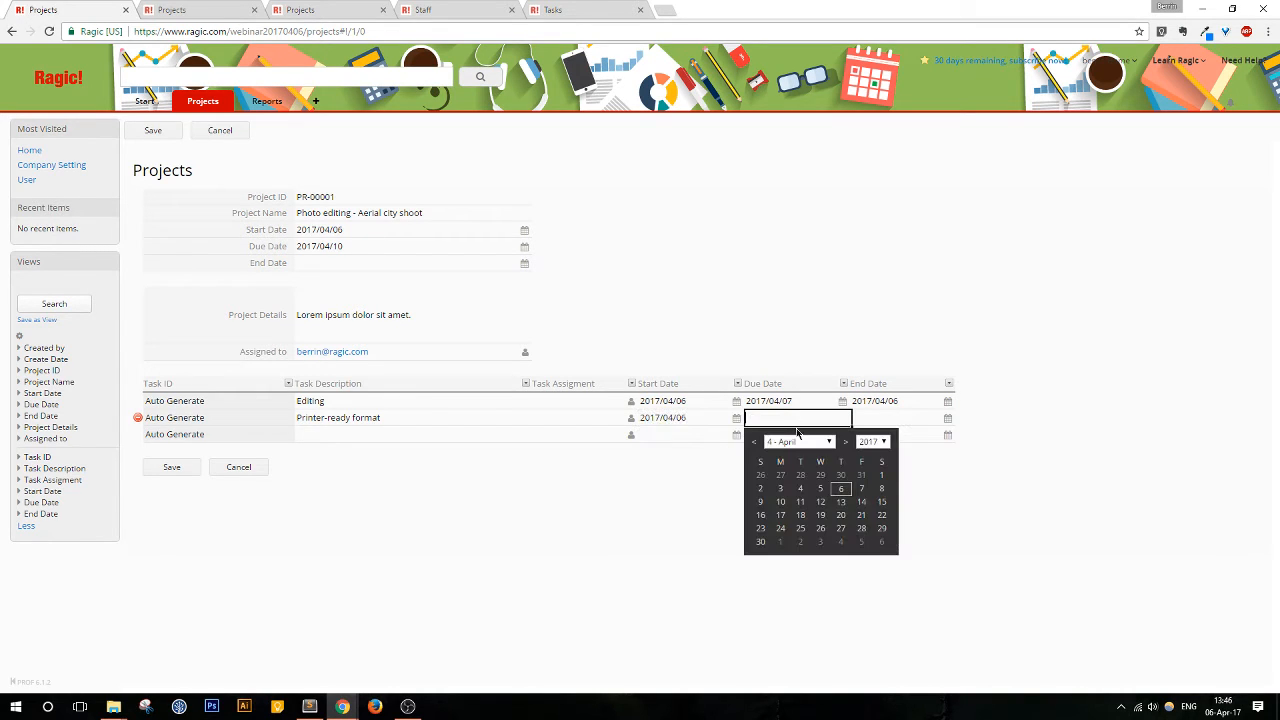
{"action": "left_click", "coordinate": [780, 501]}
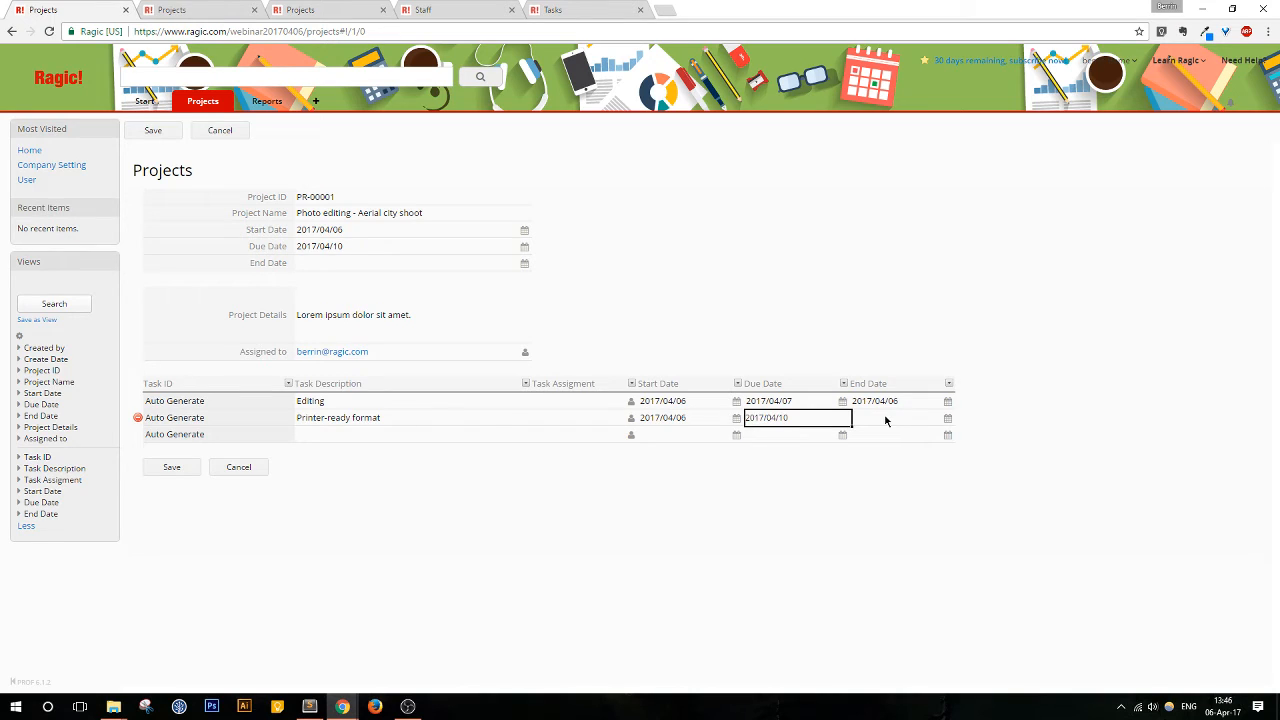
{"action": "left_click", "coordinate": [170, 468]}
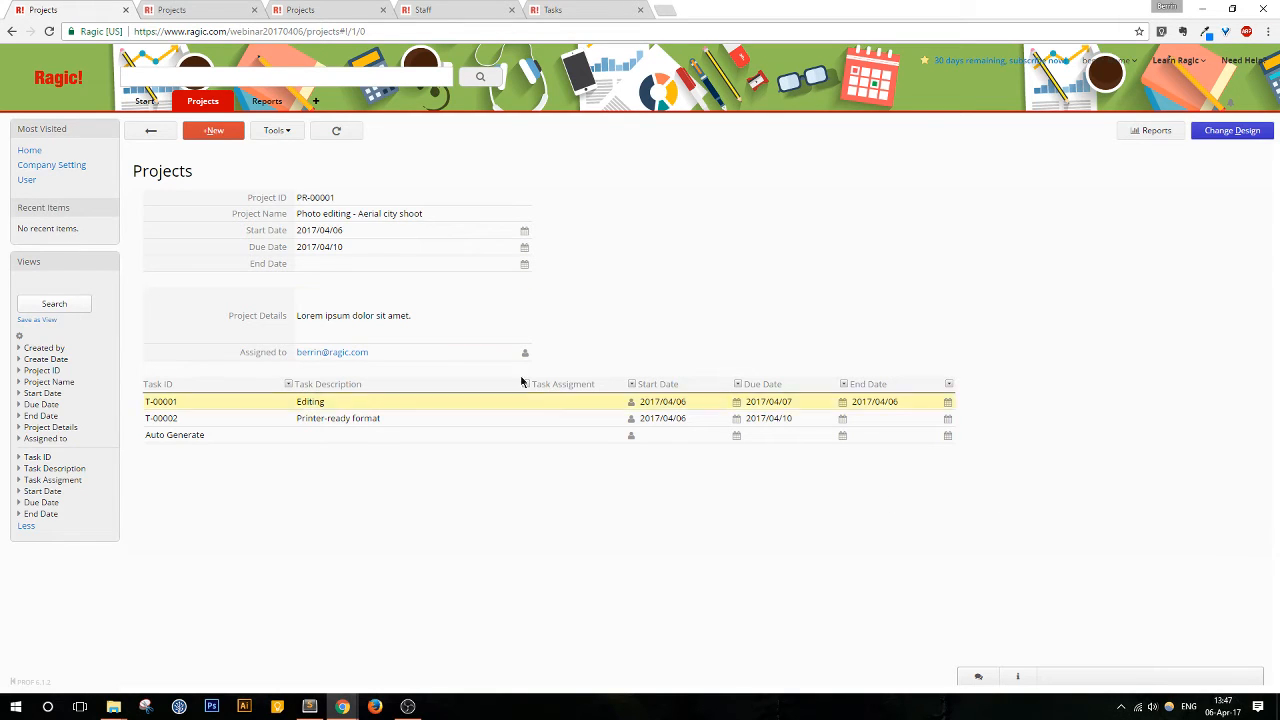
Step: Clone the project record and name the copy "Photo editing - Aerial city shoot 2"
{"action": "left_click", "coordinate": [284, 131]}
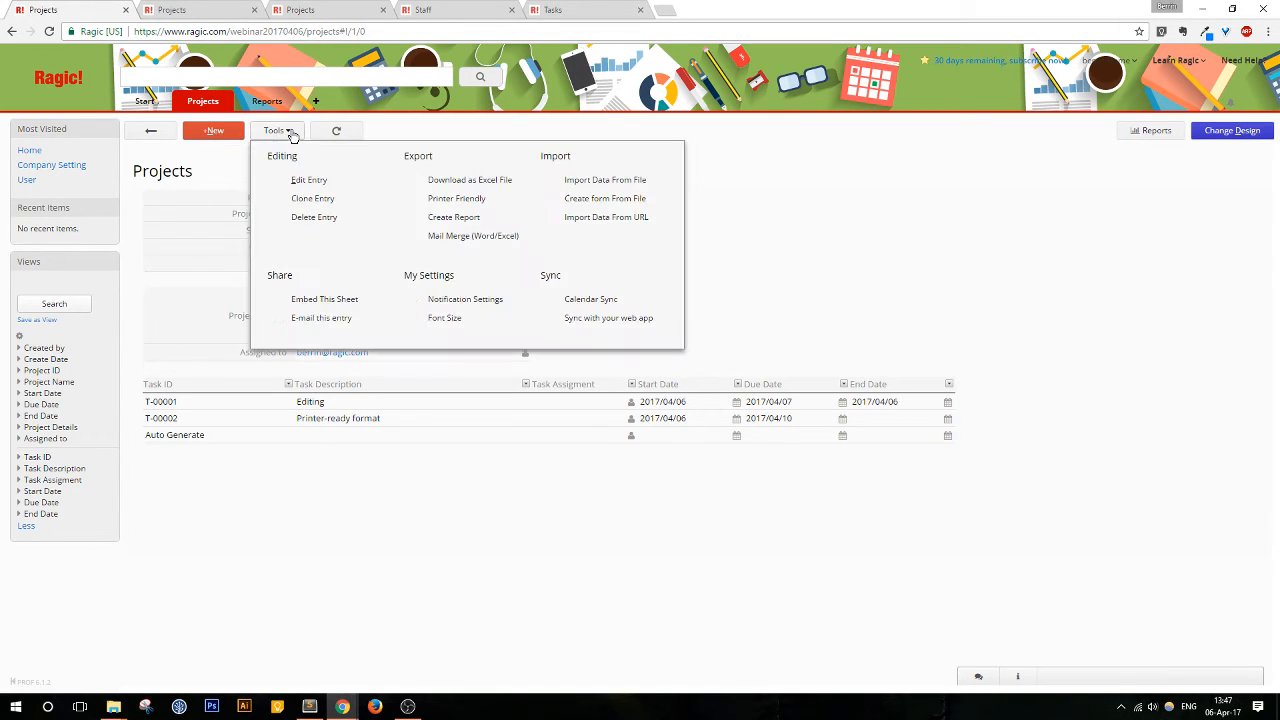
{"action": "left_click", "coordinate": [323, 205]}
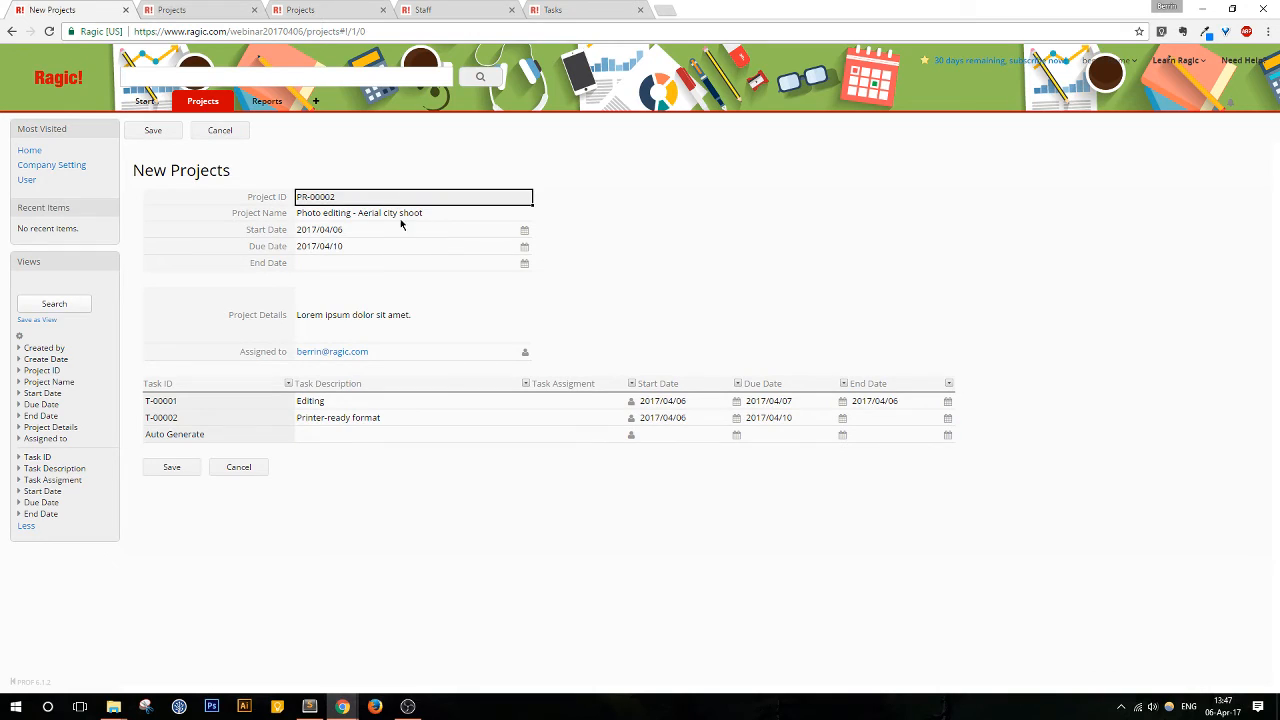
{"action": "left_click", "coordinate": [435, 219]}
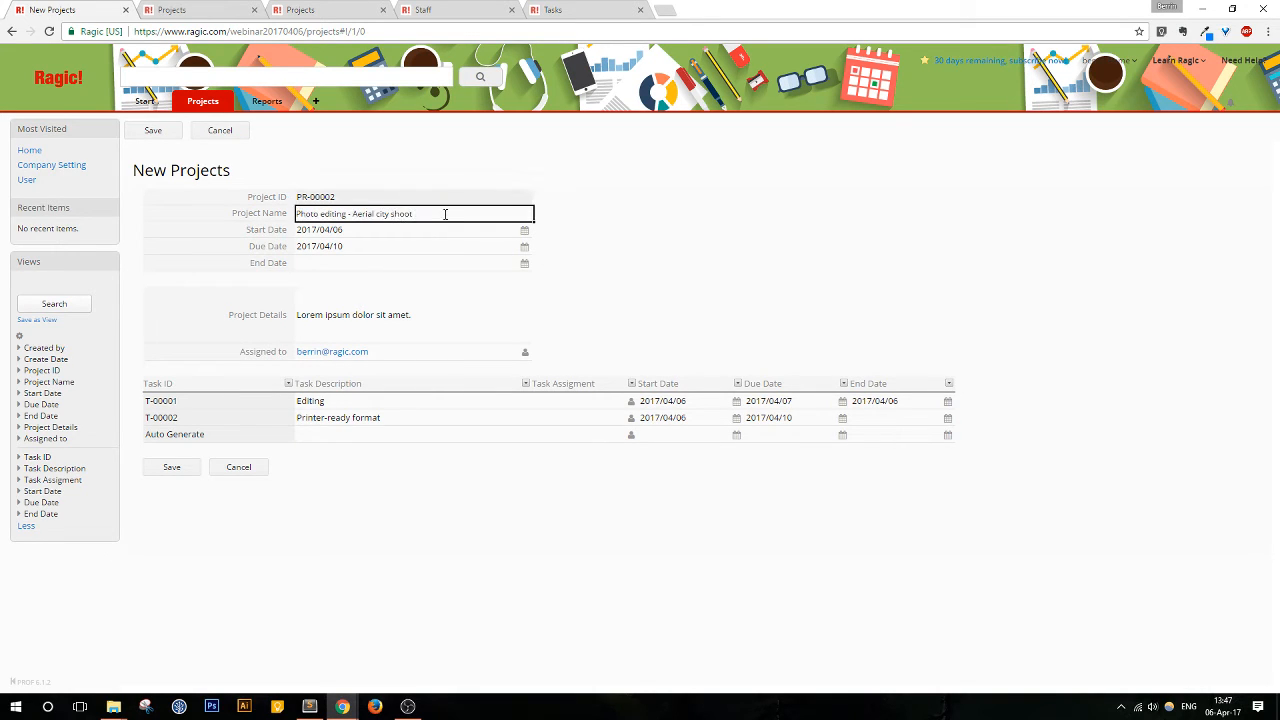
{"action": "type", "text": "2"}
Step: Set the cloned project's start date to 2017/04/07 and due date to 2017/04/11
{"action": "left_click", "coordinate": [440, 229]}
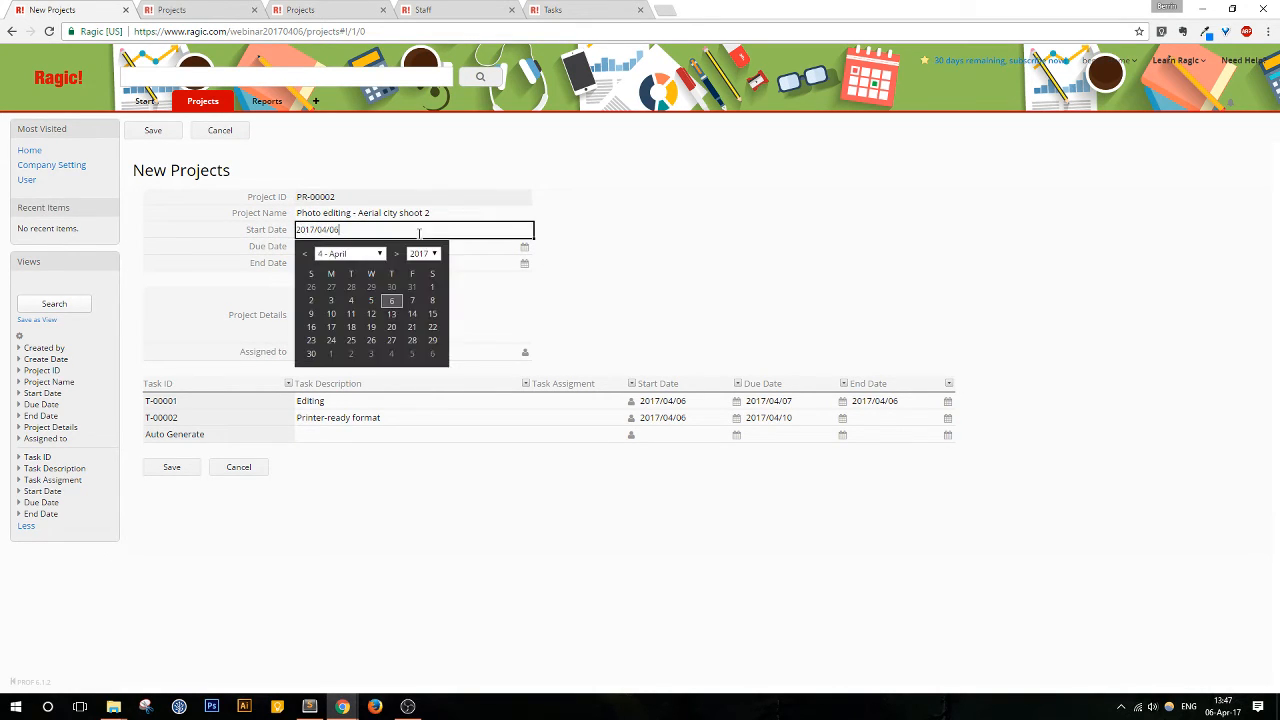
{"action": "left_click", "coordinate": [412, 300]}
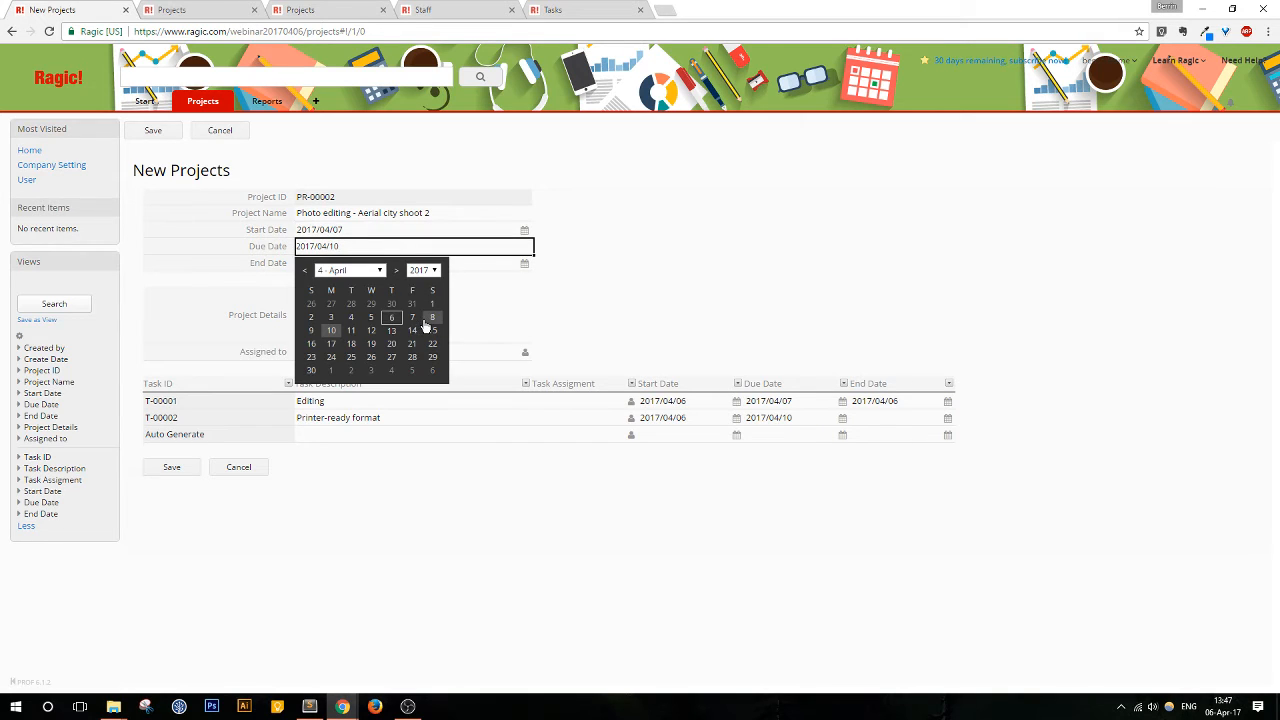
{"action": "left_click", "coordinate": [351, 330]}
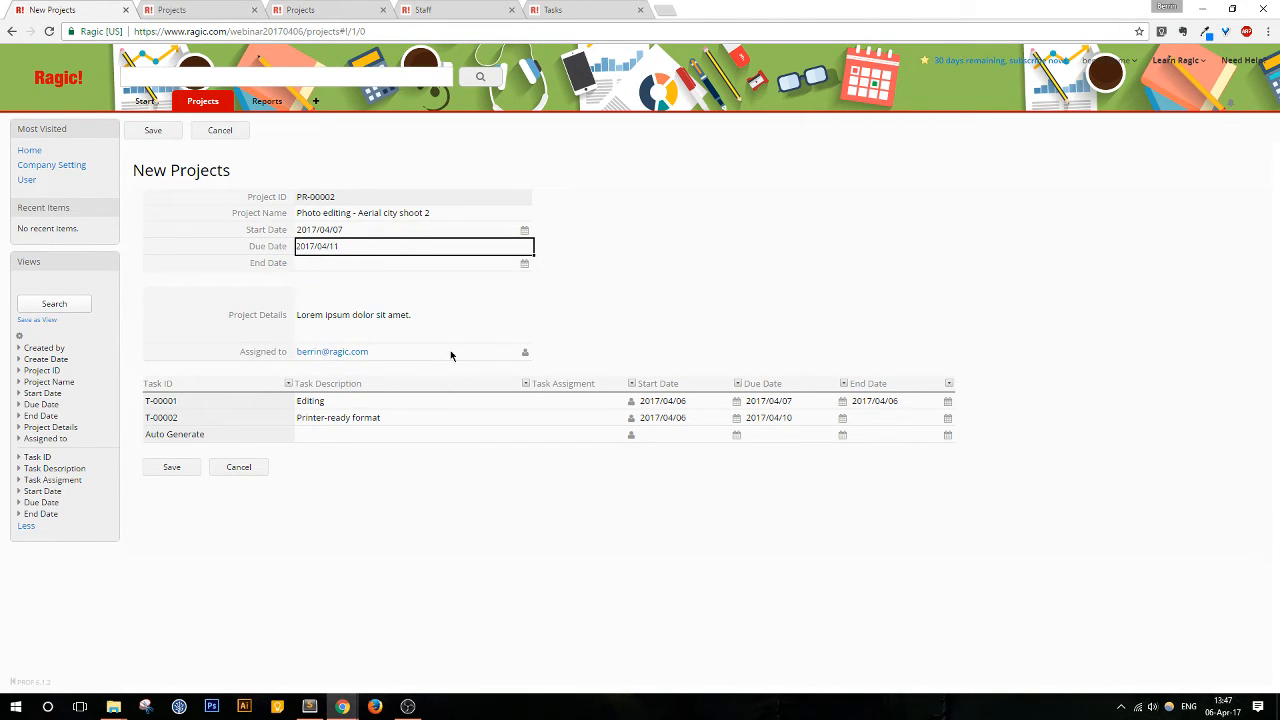
Step: Set the cloned project's Editing task to start date 2017/04/07, due date 2017/04/11 and end date 2017/04/07
{"action": "left_click", "coordinate": [736, 401]}
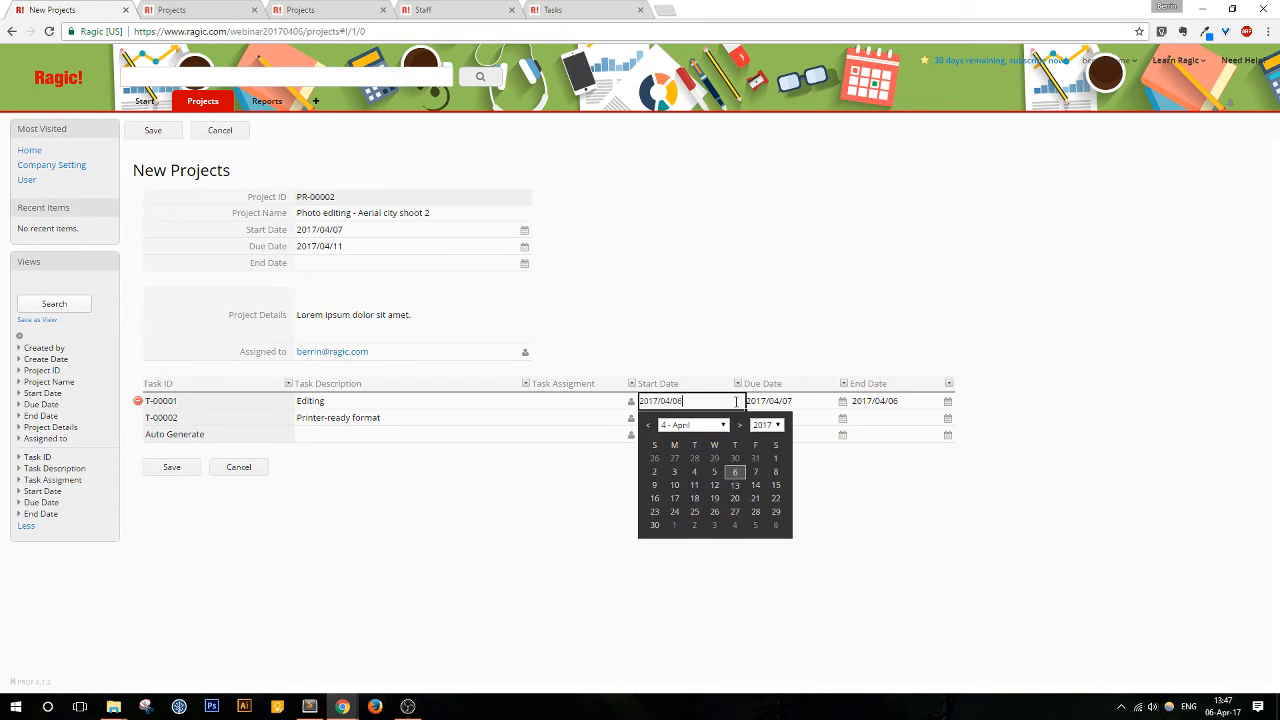
{"action": "left_click", "coordinate": [755, 471]}
{"action": "left_click", "coordinate": [840, 401]}
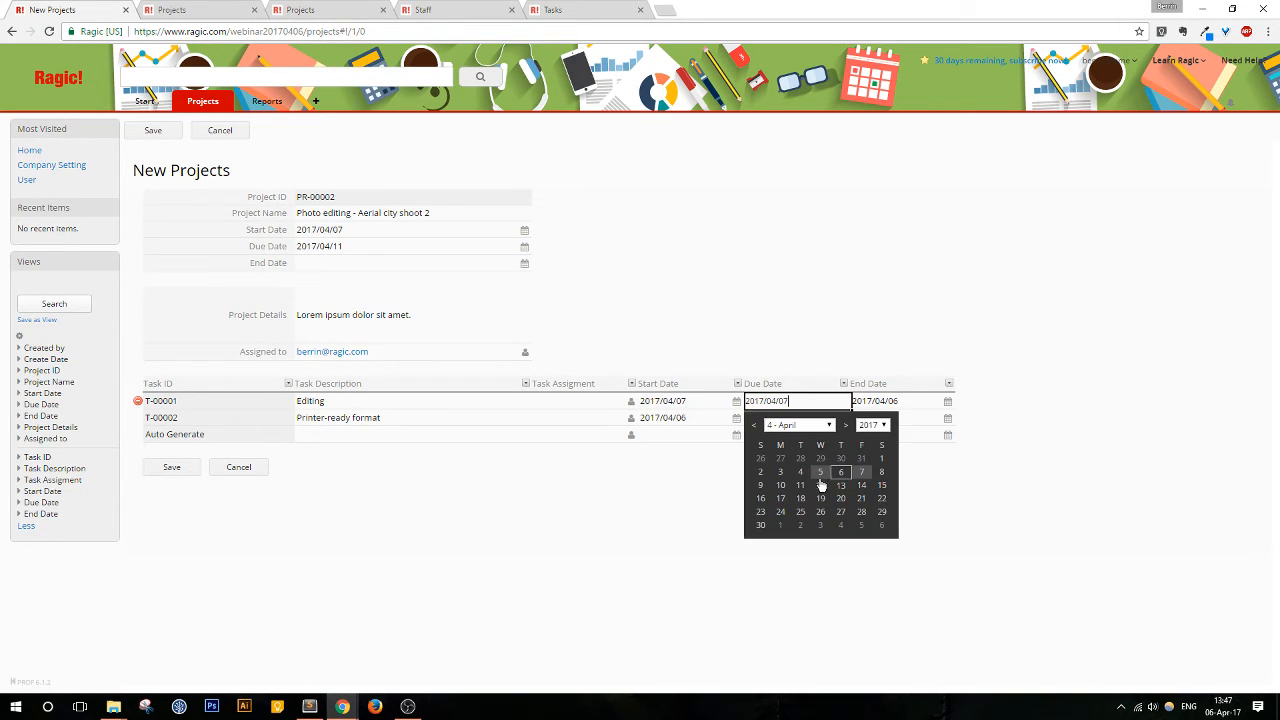
{"action": "left_click", "coordinate": [800, 485]}
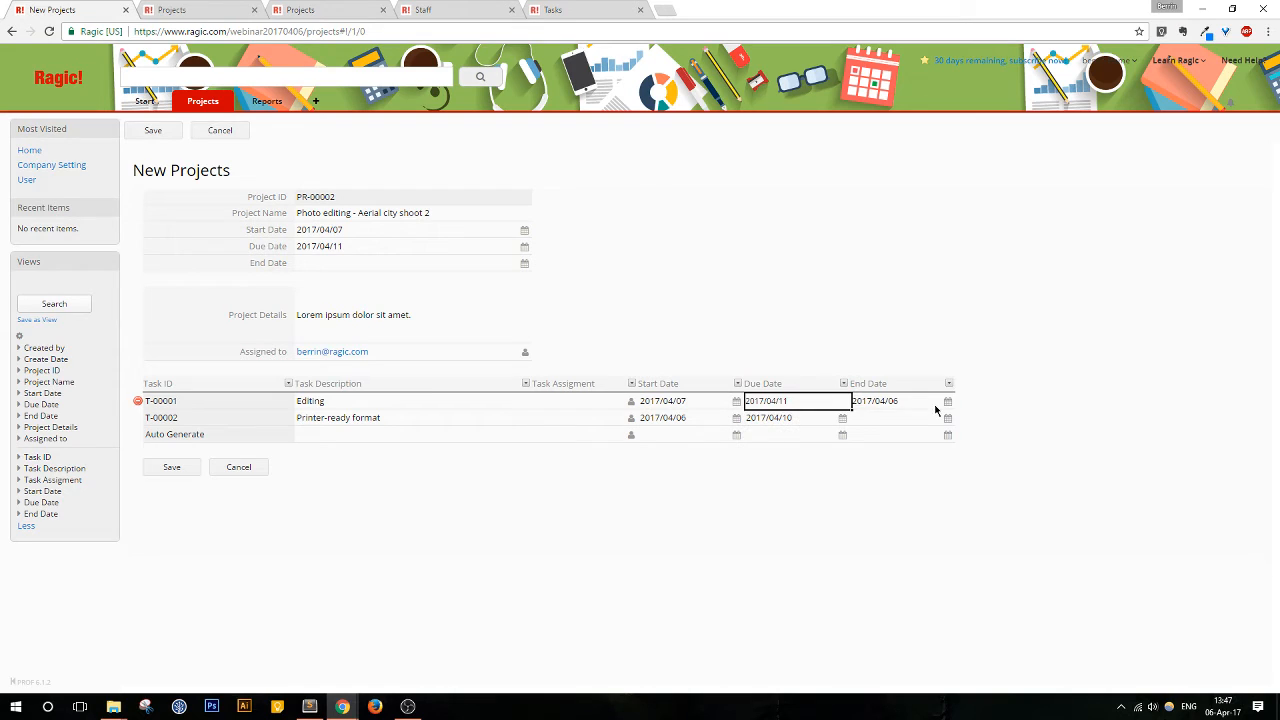
{"action": "left_click", "coordinate": [936, 405]}
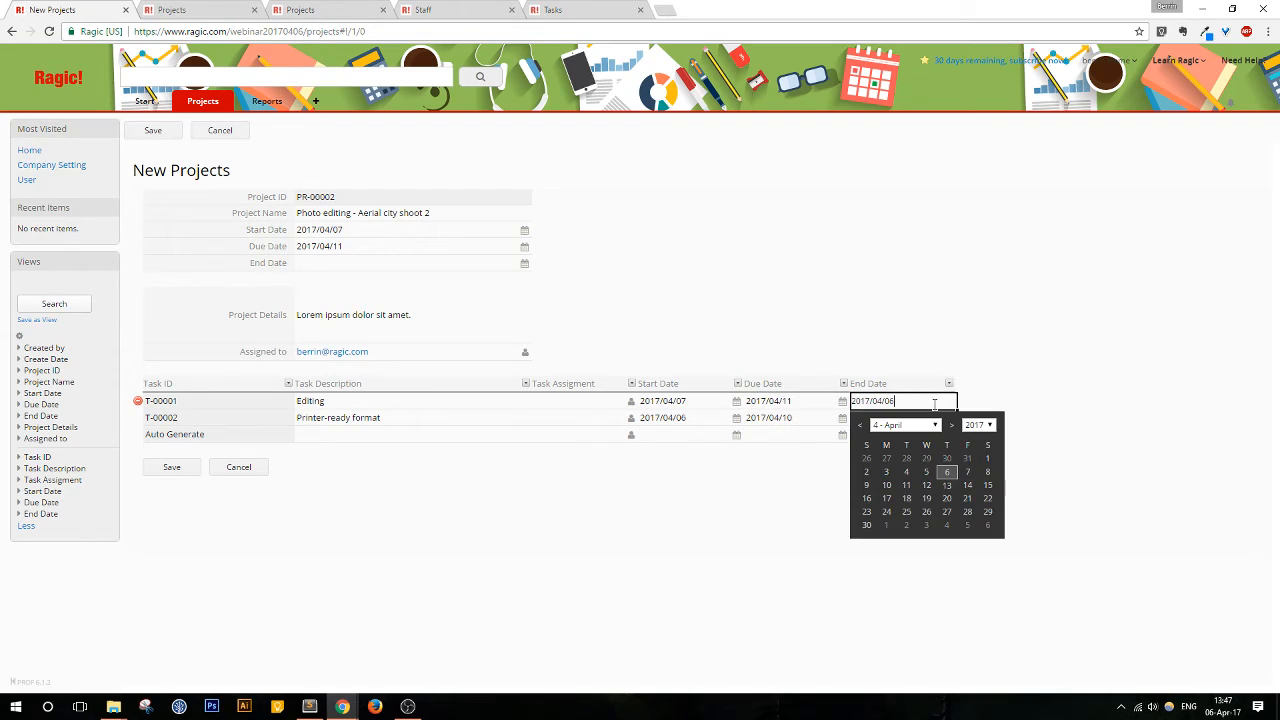
{"action": "left_click", "coordinate": [966, 472]}
Step: Set the Printer-ready format task's start date to 2017/04/07 and due date to 2017/04/11, and save the cloned project
{"action": "left_click", "coordinate": [716, 418]}
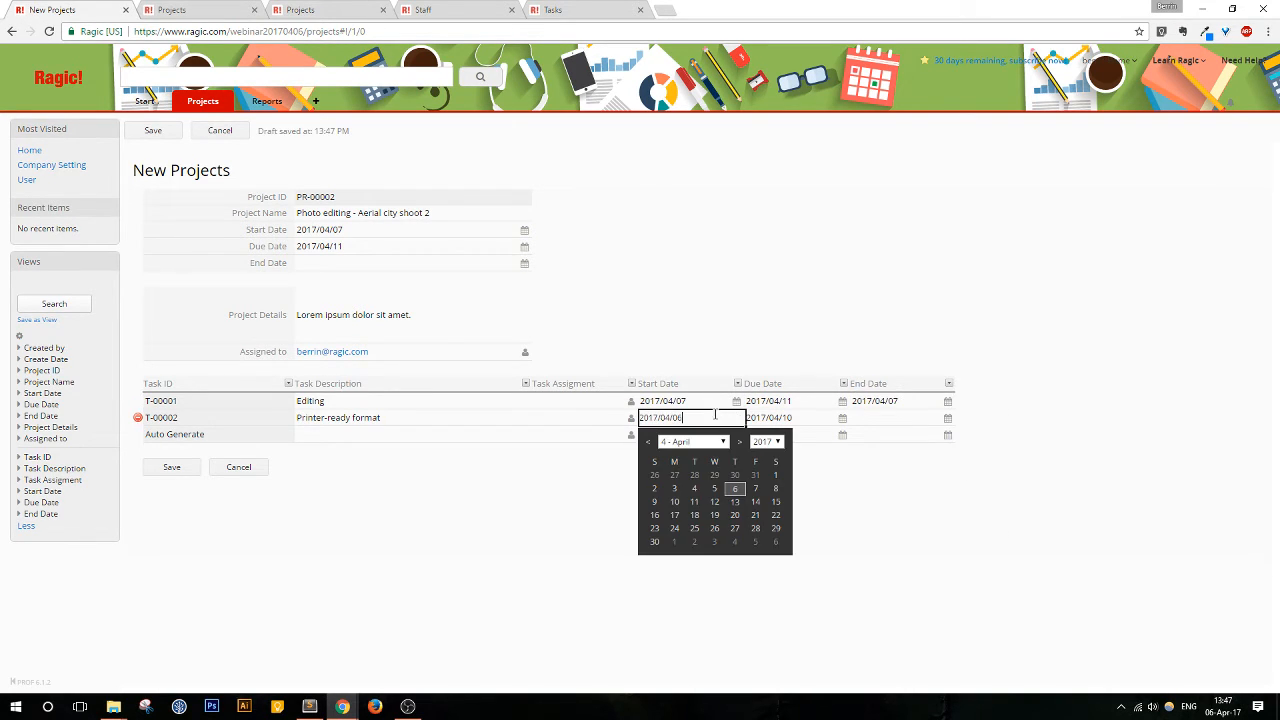
{"action": "left_click", "coordinate": [757, 488]}
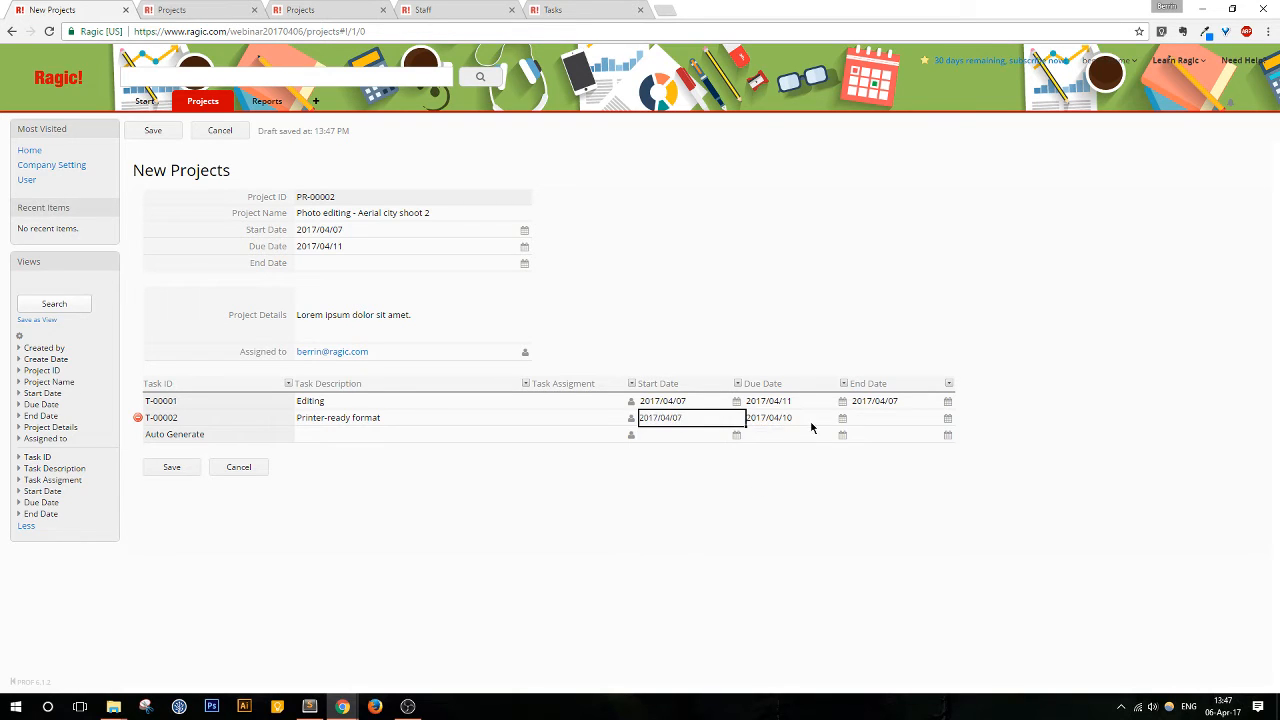
{"action": "left_click", "coordinate": [808, 420]}
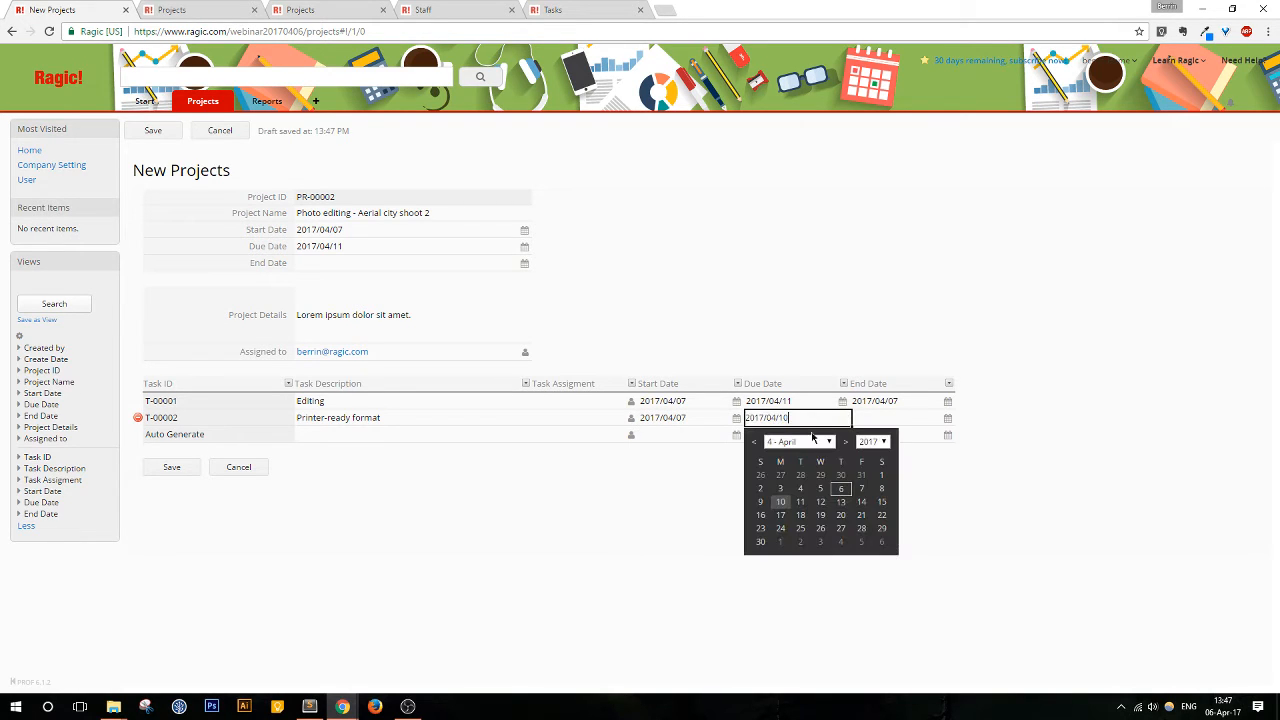
{"action": "left_click", "coordinate": [800, 501]}
{"action": "left_click", "coordinate": [172, 468]}
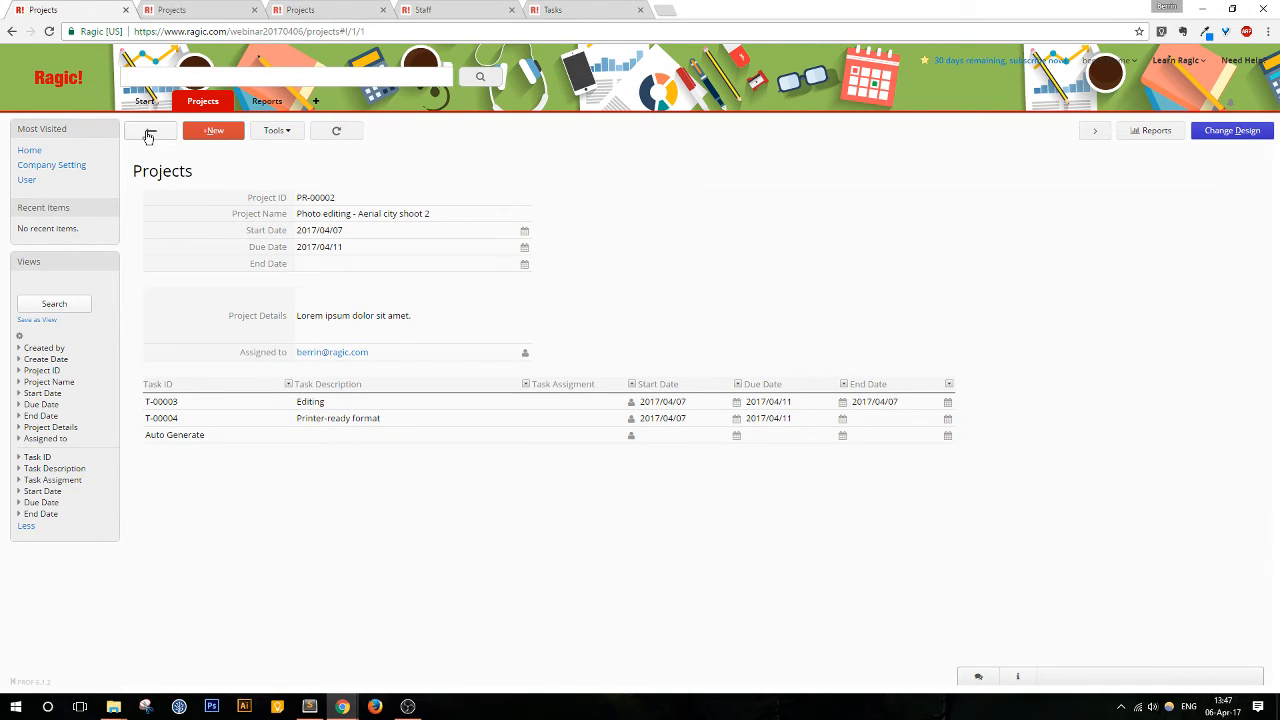
Step: Review project records PR-00001 and PR-00002 with their tasks from the project list, and return to the list
{"action": "left_click", "coordinate": [149, 135]}
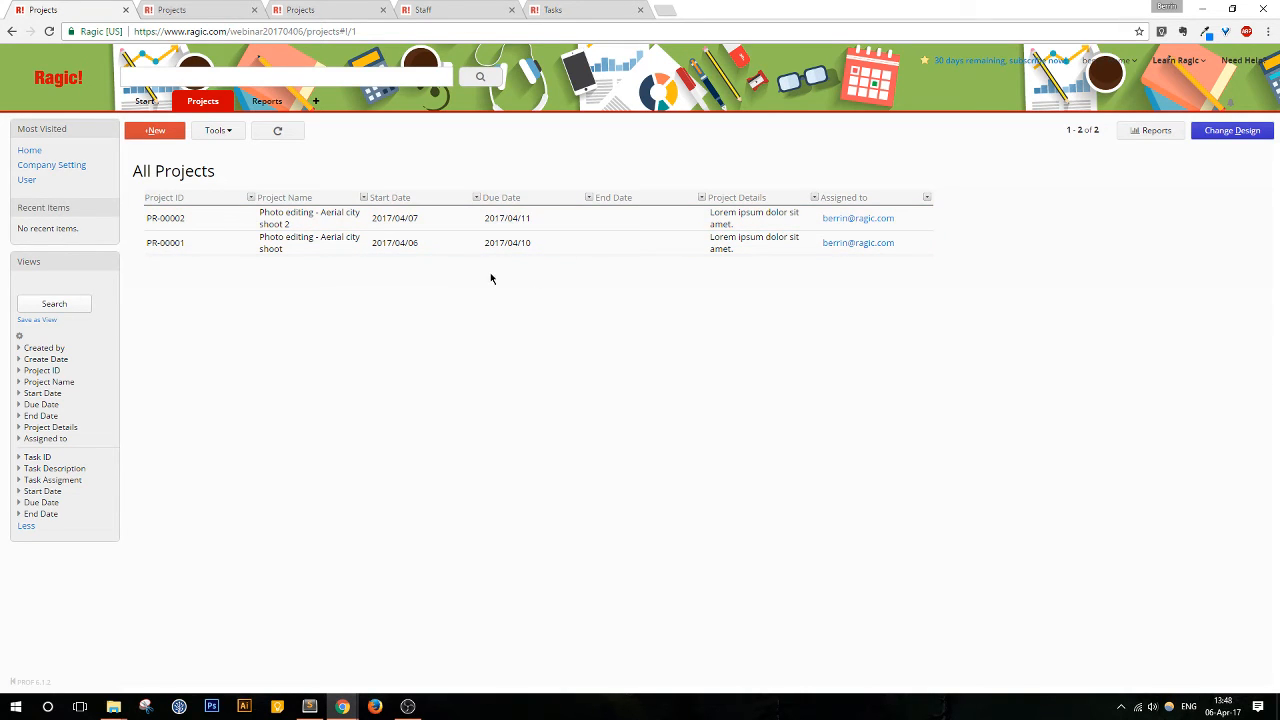
{"action": "left_click", "coordinate": [460, 250]}
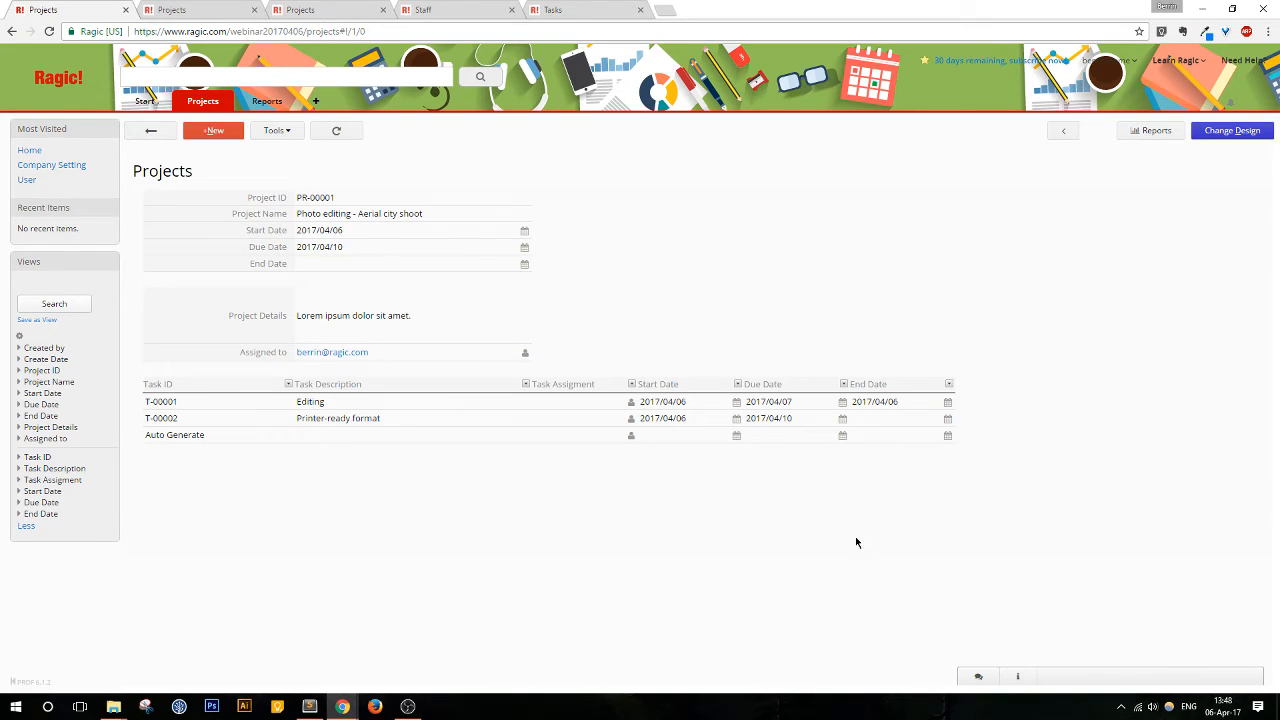
{"action": "left_click", "coordinate": [142, 133]}
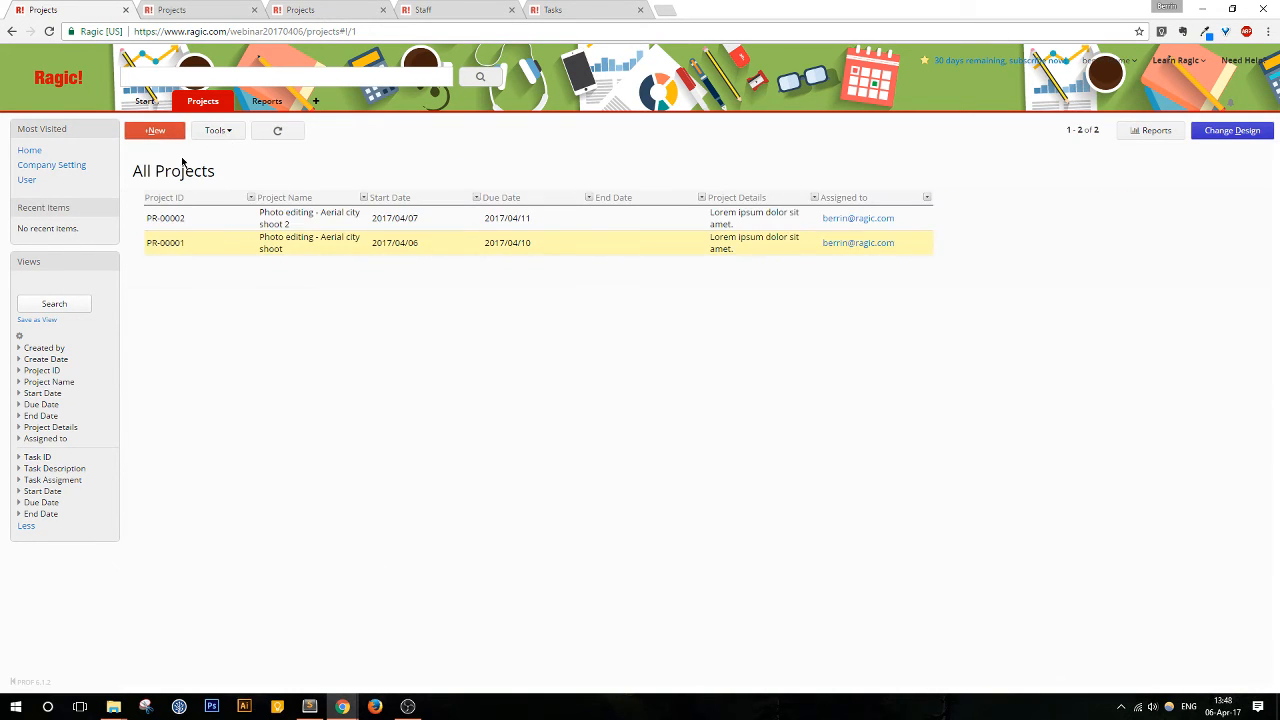
{"action": "left_click", "coordinate": [219, 220]}
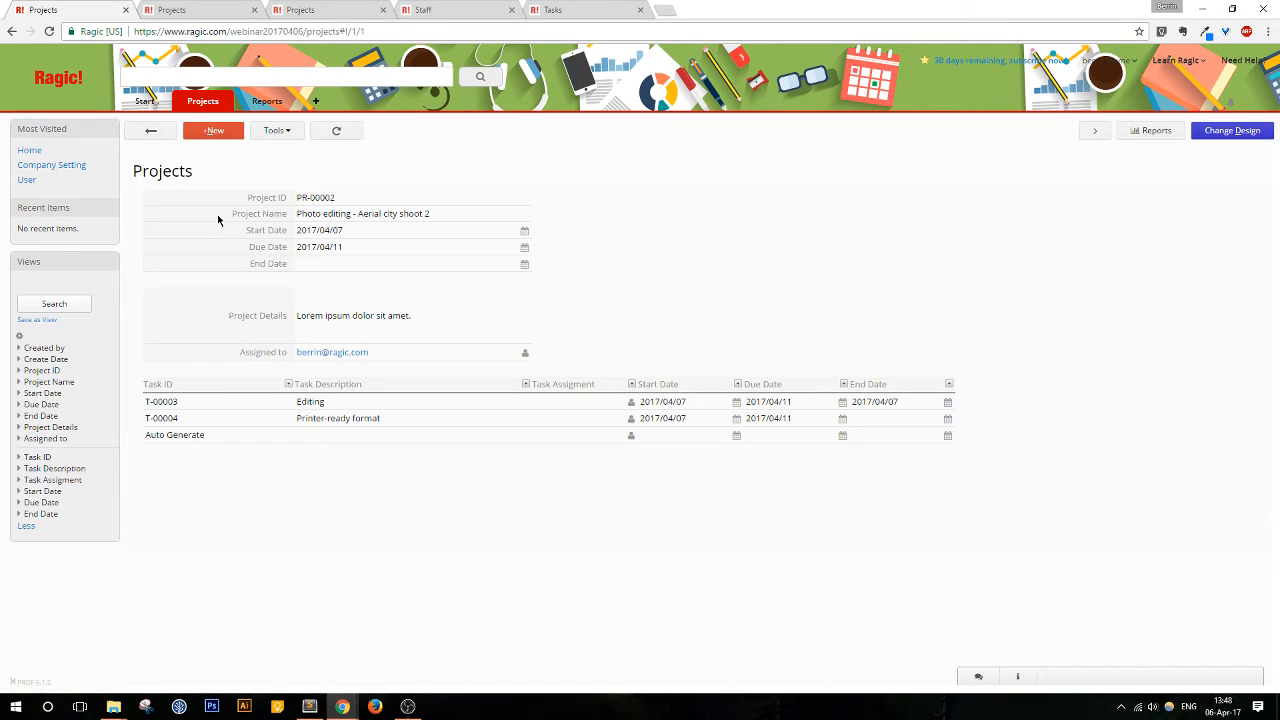
{"action": "left_click", "coordinate": [142, 133]}
{"action": "left_click", "coordinate": [217, 74]}
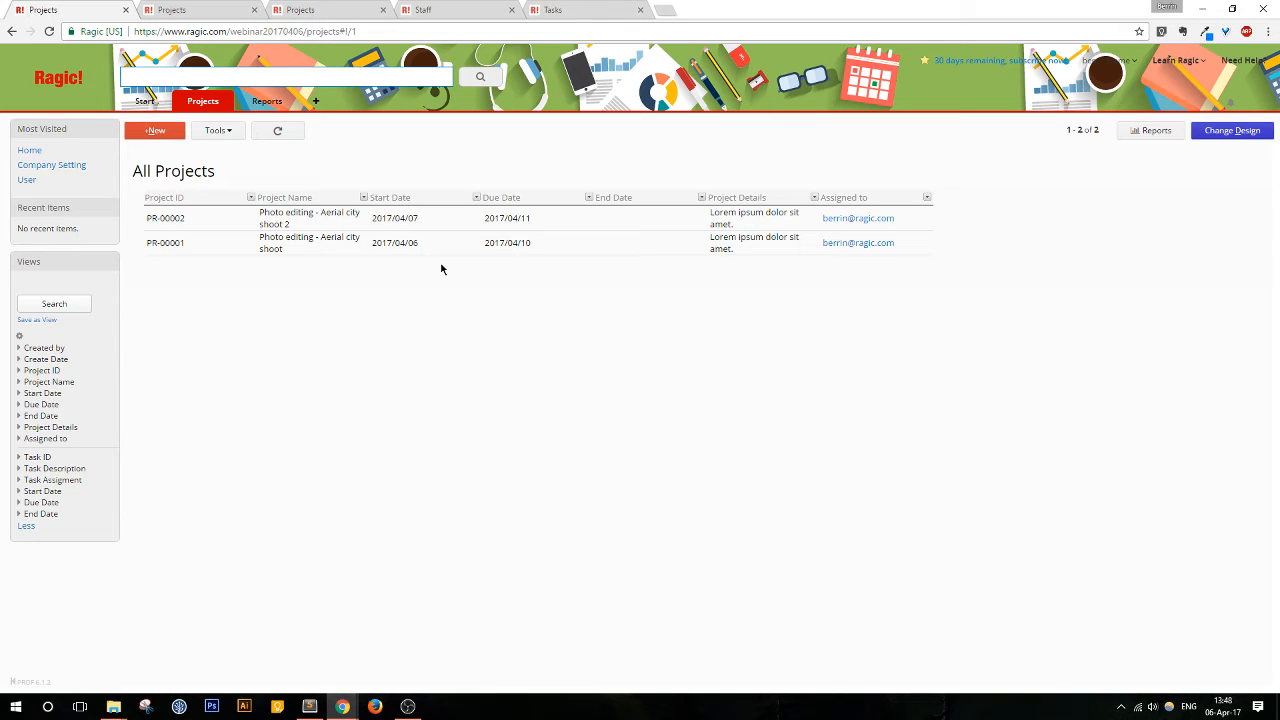
Step: In the Projects form design, create a new sheet from the task subtable, linked back by Project ID, and open it
{"action": "left_click", "coordinate": [731, 216]}
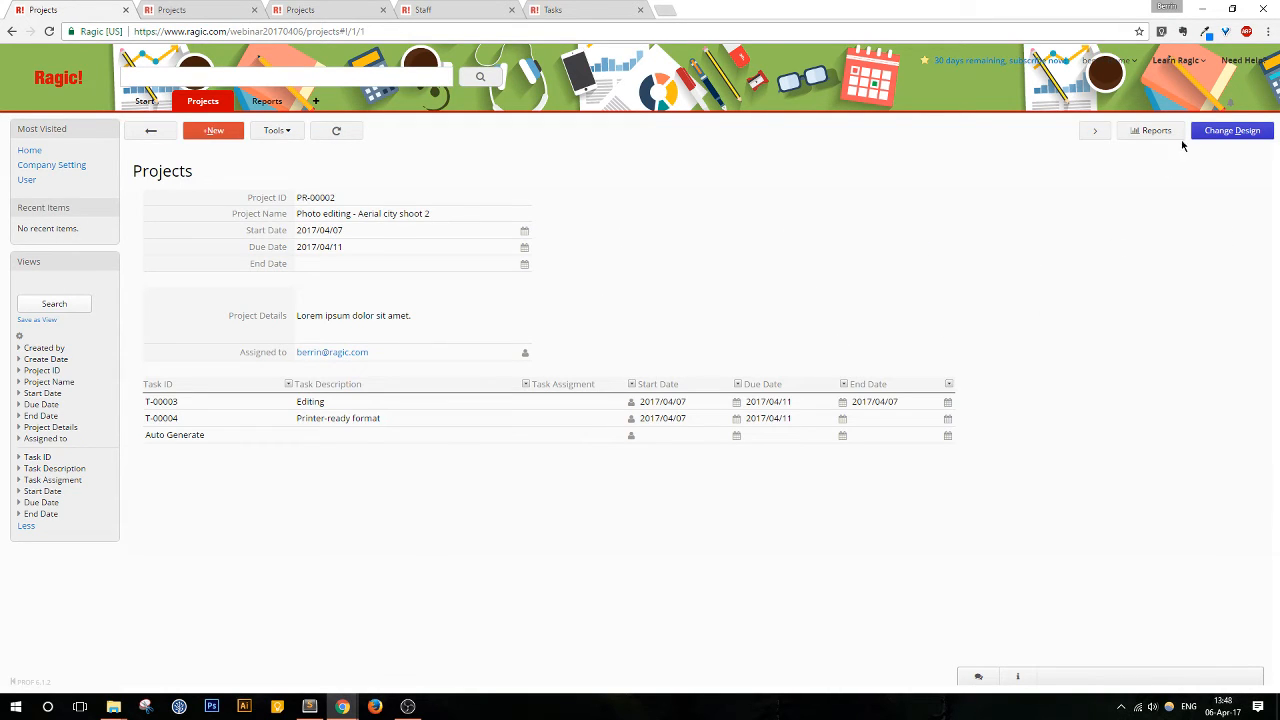
{"action": "left_click", "coordinate": [1225, 131]}
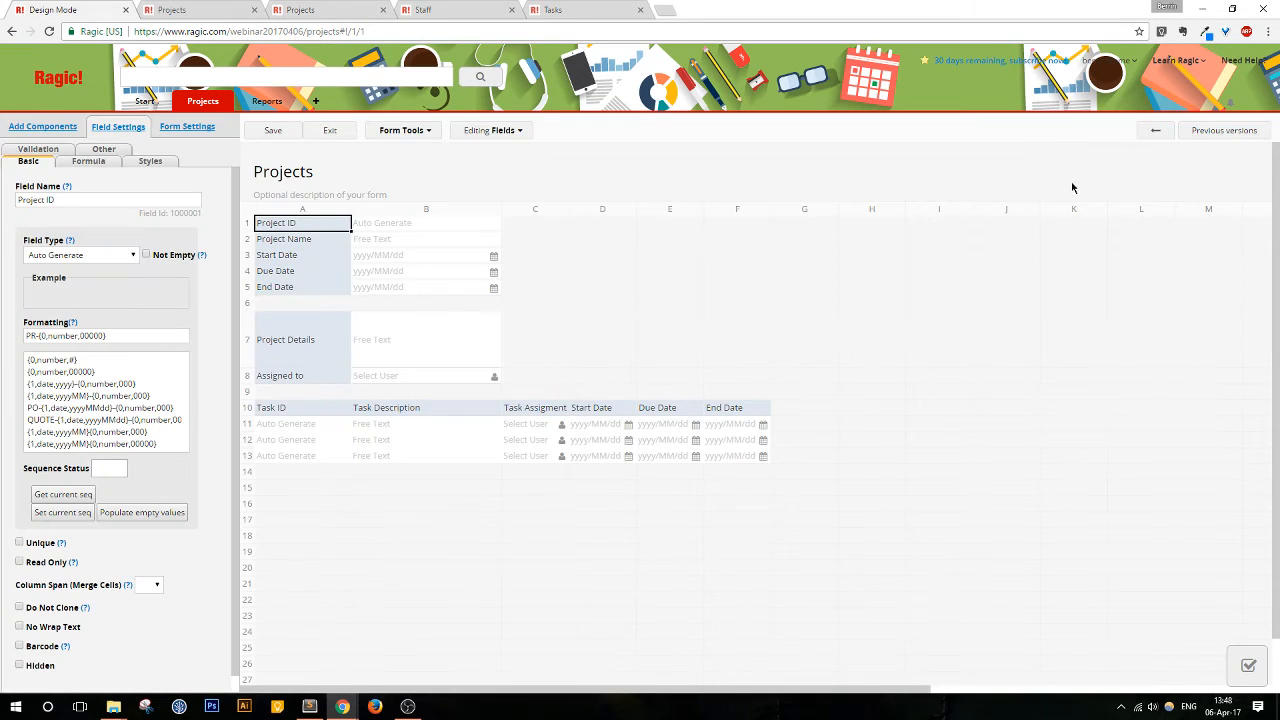
{"action": "left_click", "coordinate": [397, 134]}
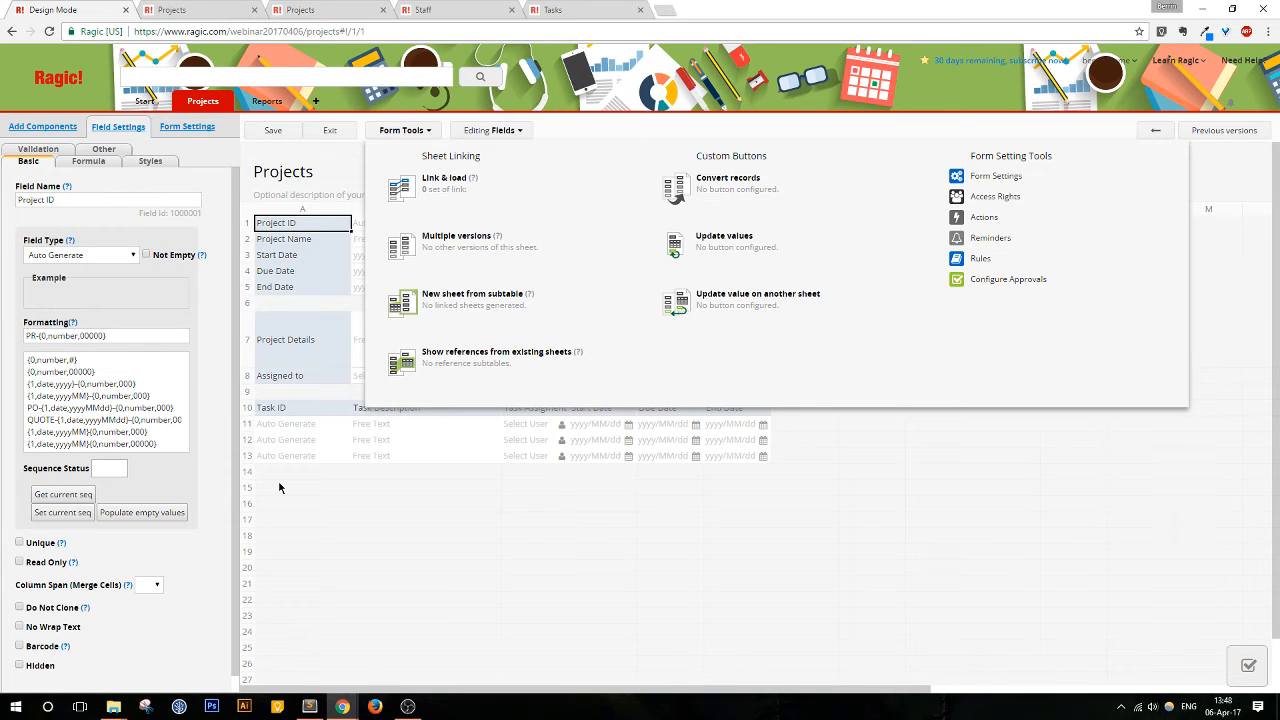
{"action": "left_click", "coordinate": [480, 314]}
{"action": "left_click", "coordinate": [612, 235]}
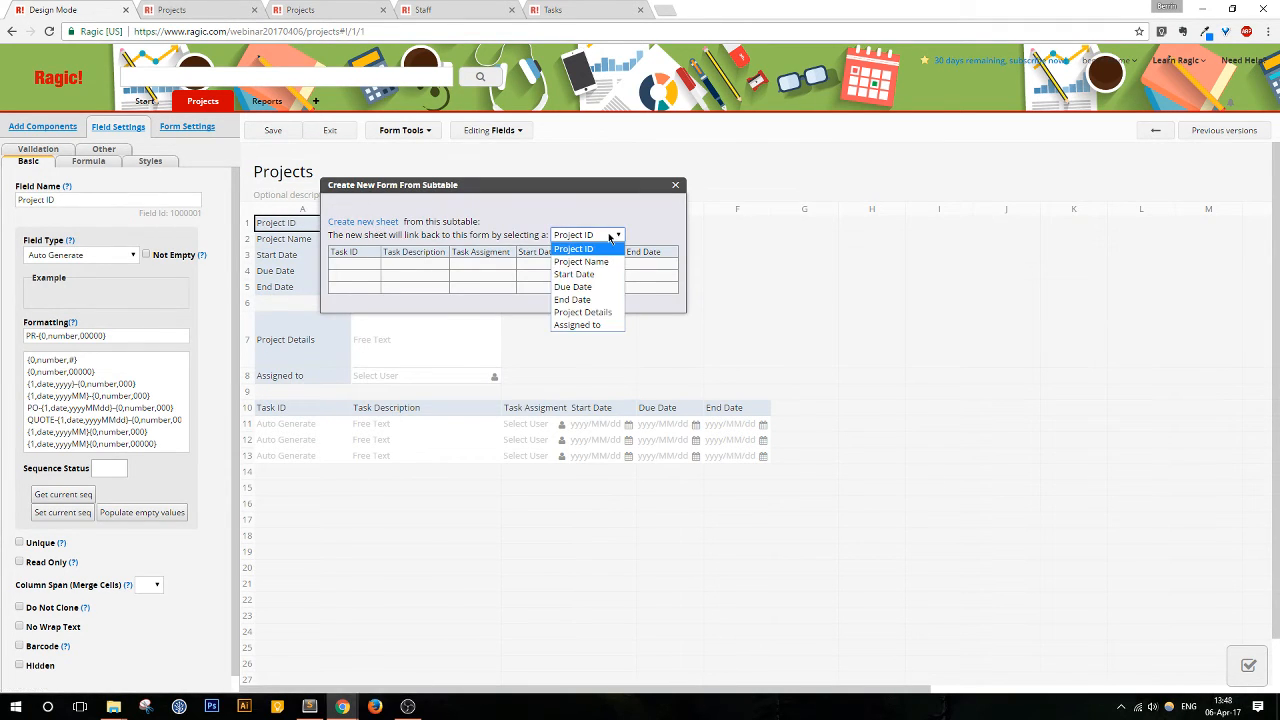
{"action": "left_click", "coordinate": [610, 236]}
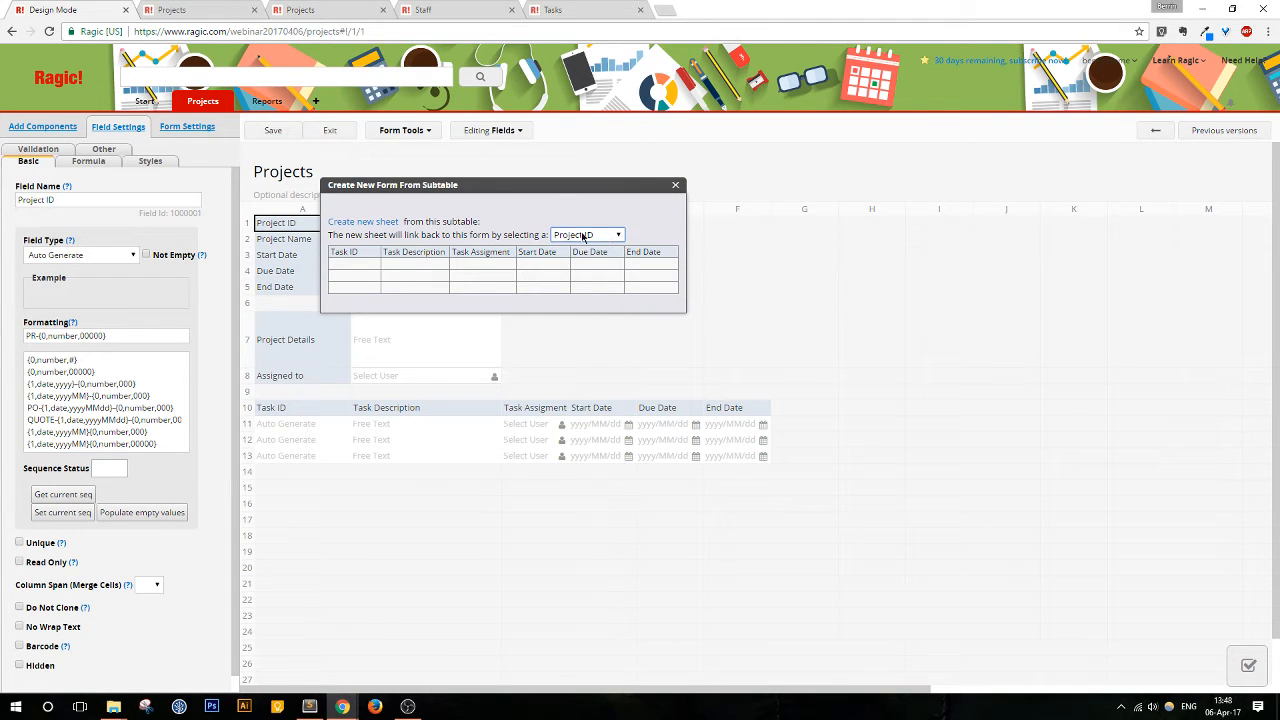
{"action": "left_click_drag", "start_coordinate": [575, 186], "coordinate": [780, 182]}
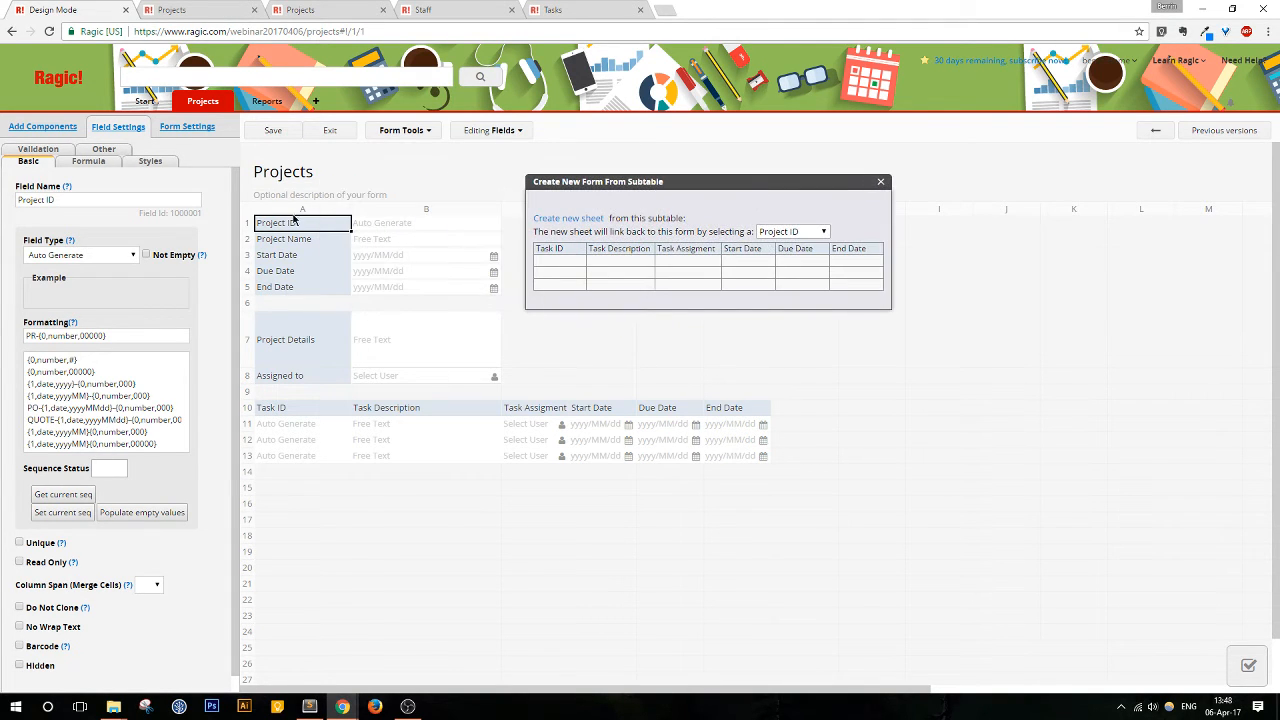
{"action": "left_click", "coordinate": [568, 219]}
{"action": "left_click", "coordinate": [697, 109]}
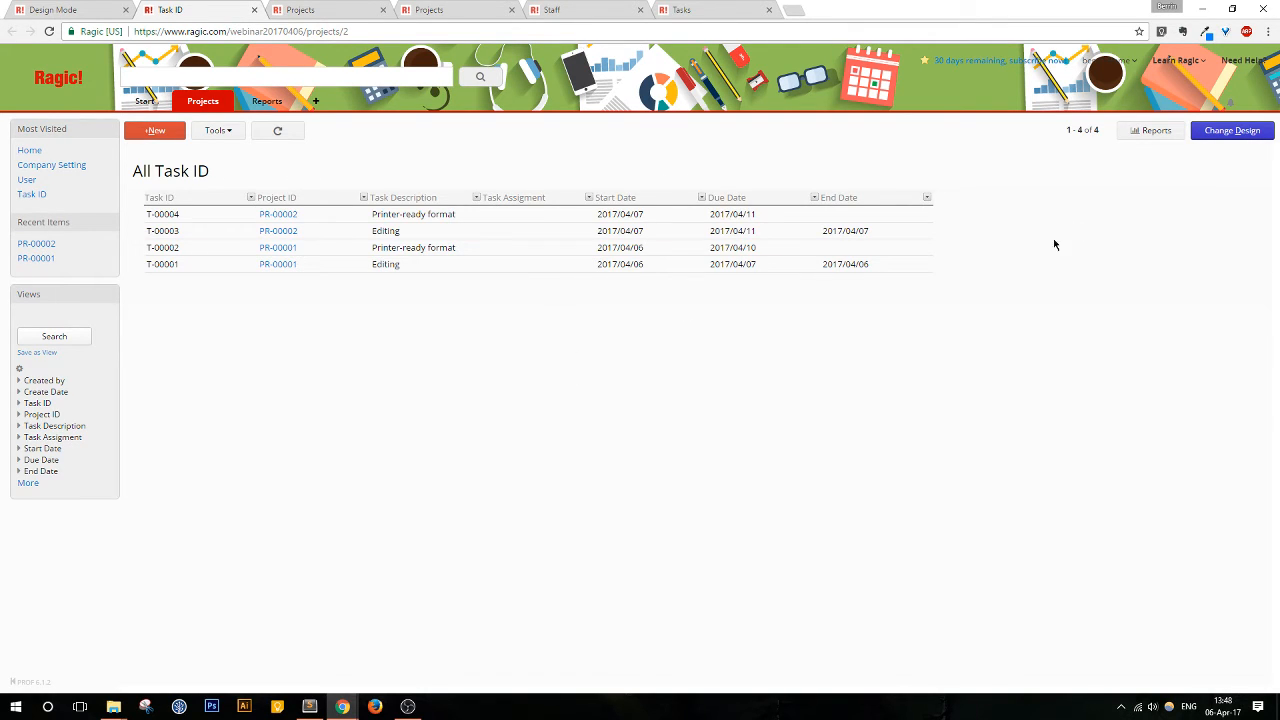
Step: Examine the T-00001 task record in the new sheet, check the Projects sheet and return to the task list
{"action": "left_click", "coordinate": [590, 264]}
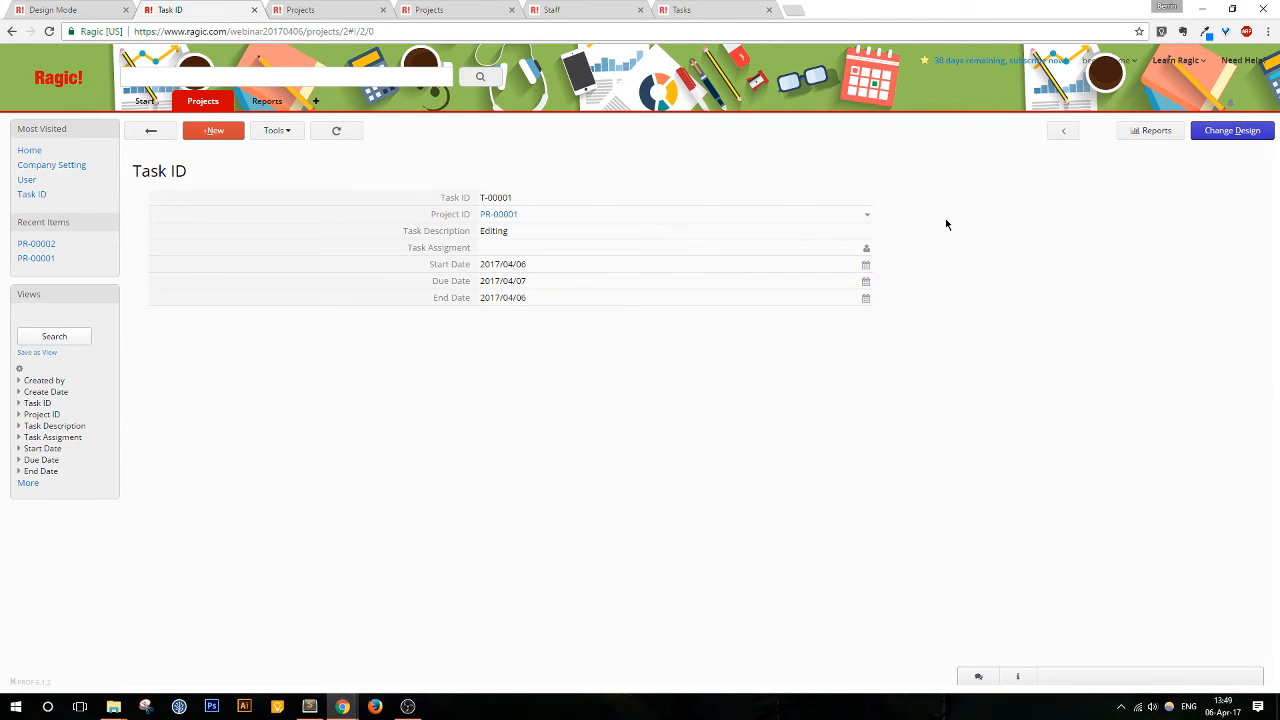
{"action": "left_click", "coordinate": [151, 131]}
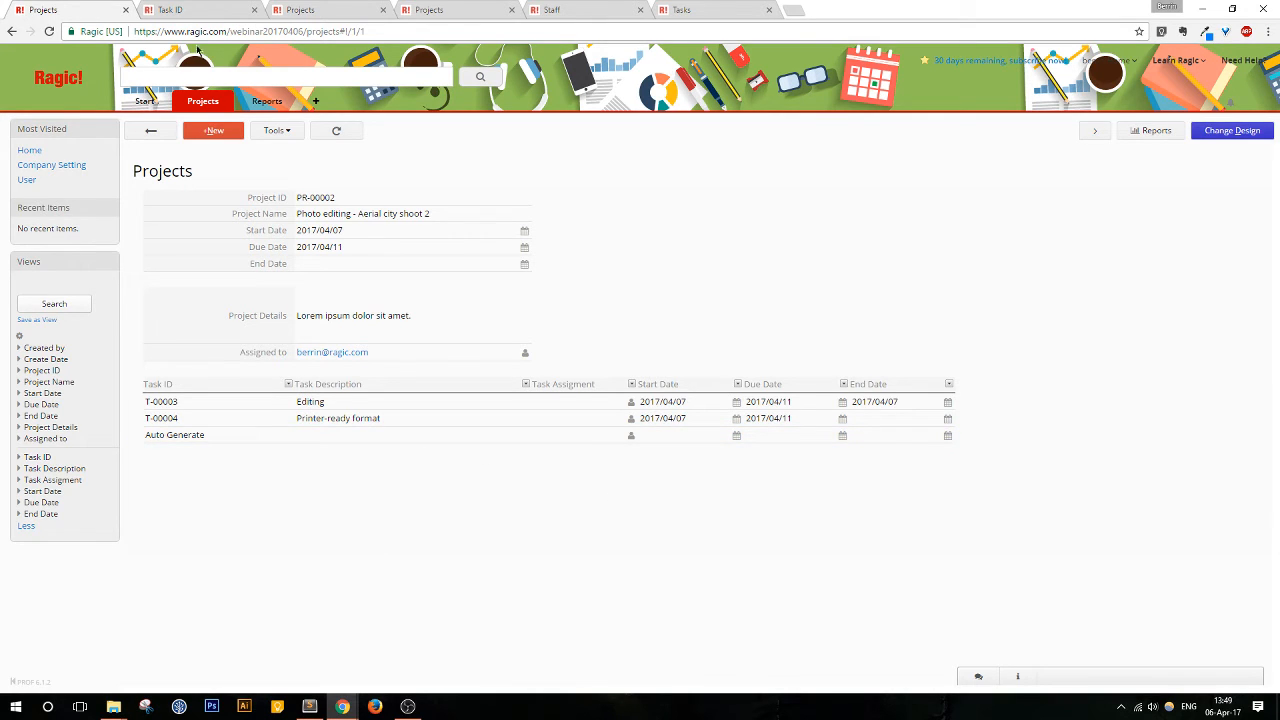
{"action": "left_click", "coordinate": [170, 10]}
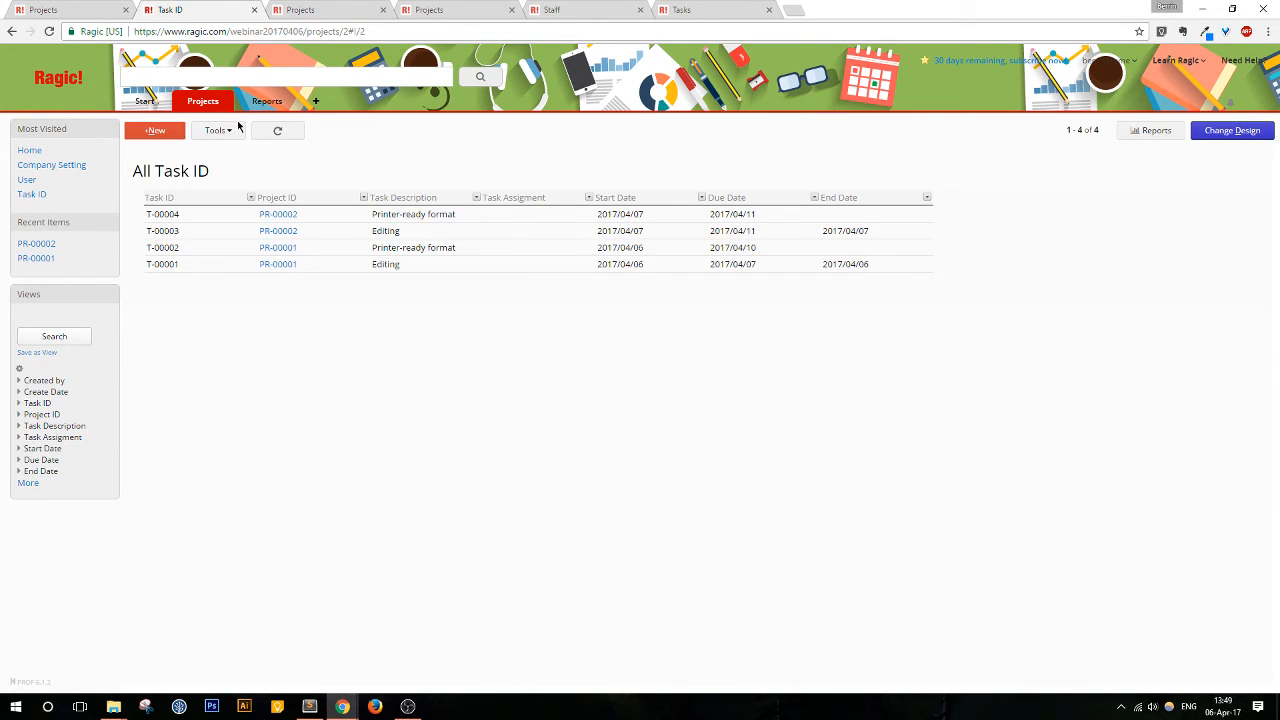
Step: Create a new task entry linked to project PR-00002 with the task description "Compositing"
{"action": "left_click", "coordinate": [152, 131]}
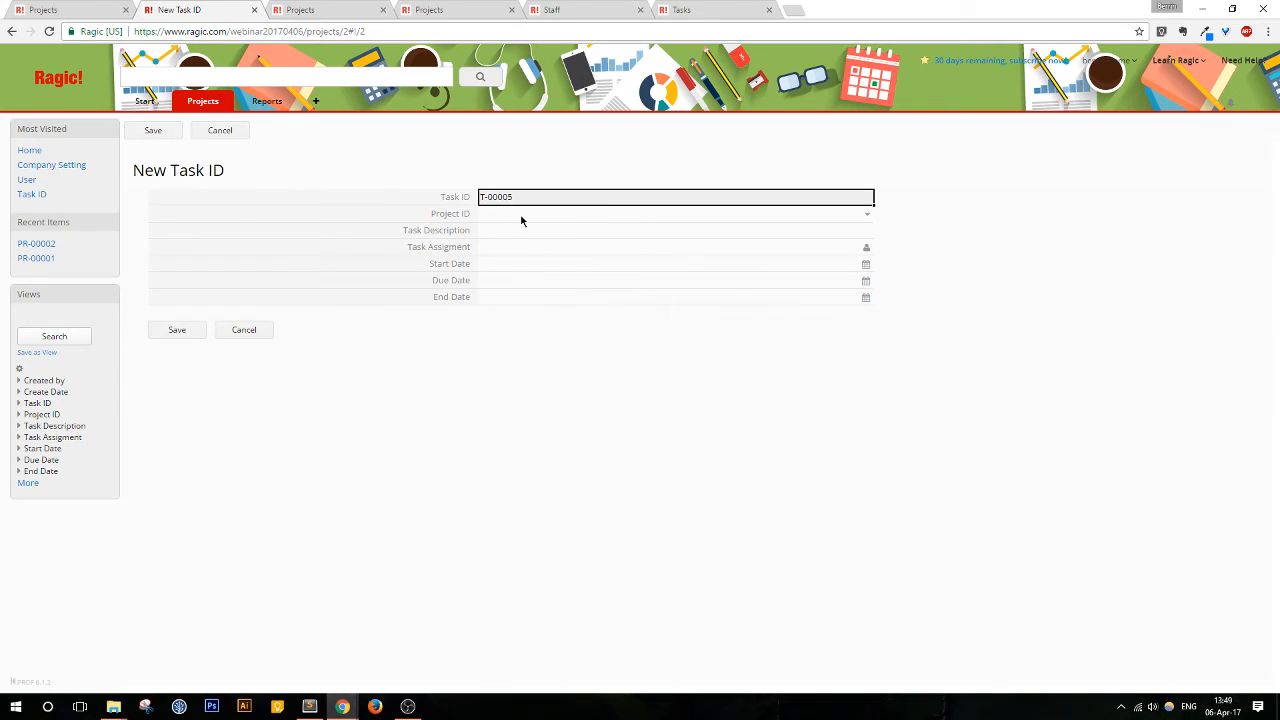
{"action": "left_click", "coordinate": [520, 219]}
{"action": "left_click", "coordinate": [278, 237]}
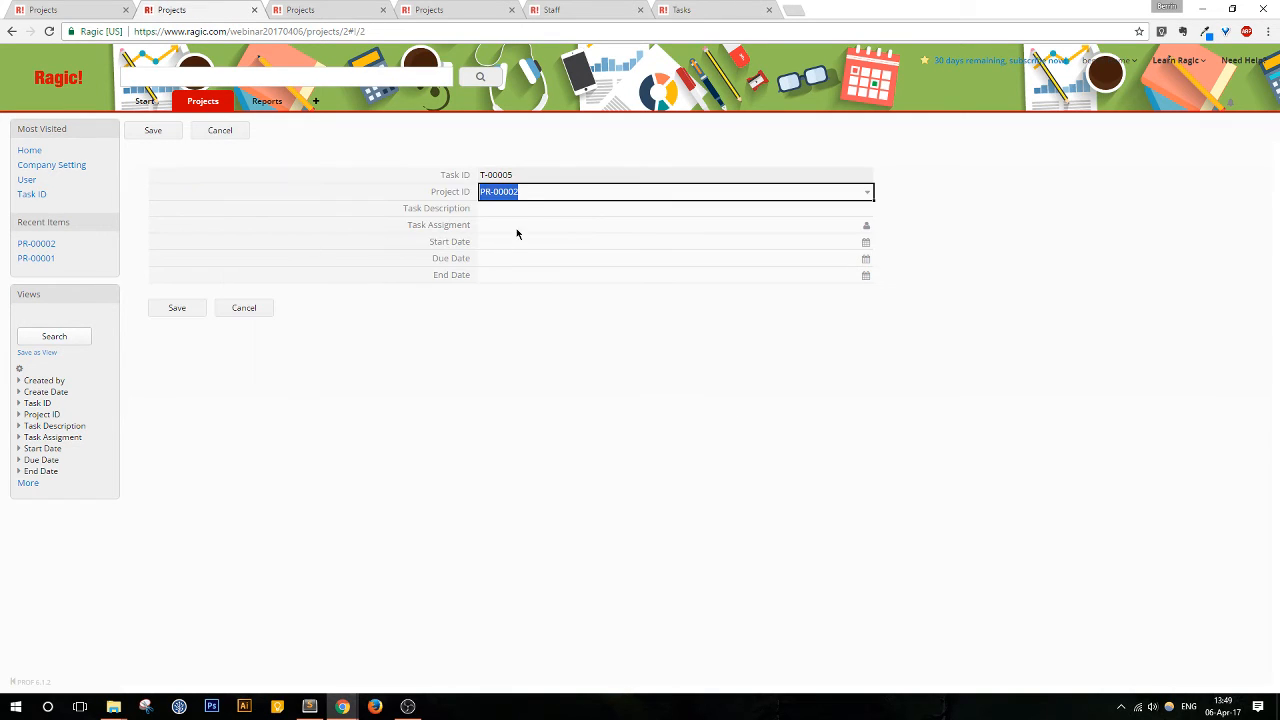
{"action": "left_click", "coordinate": [526, 209]}
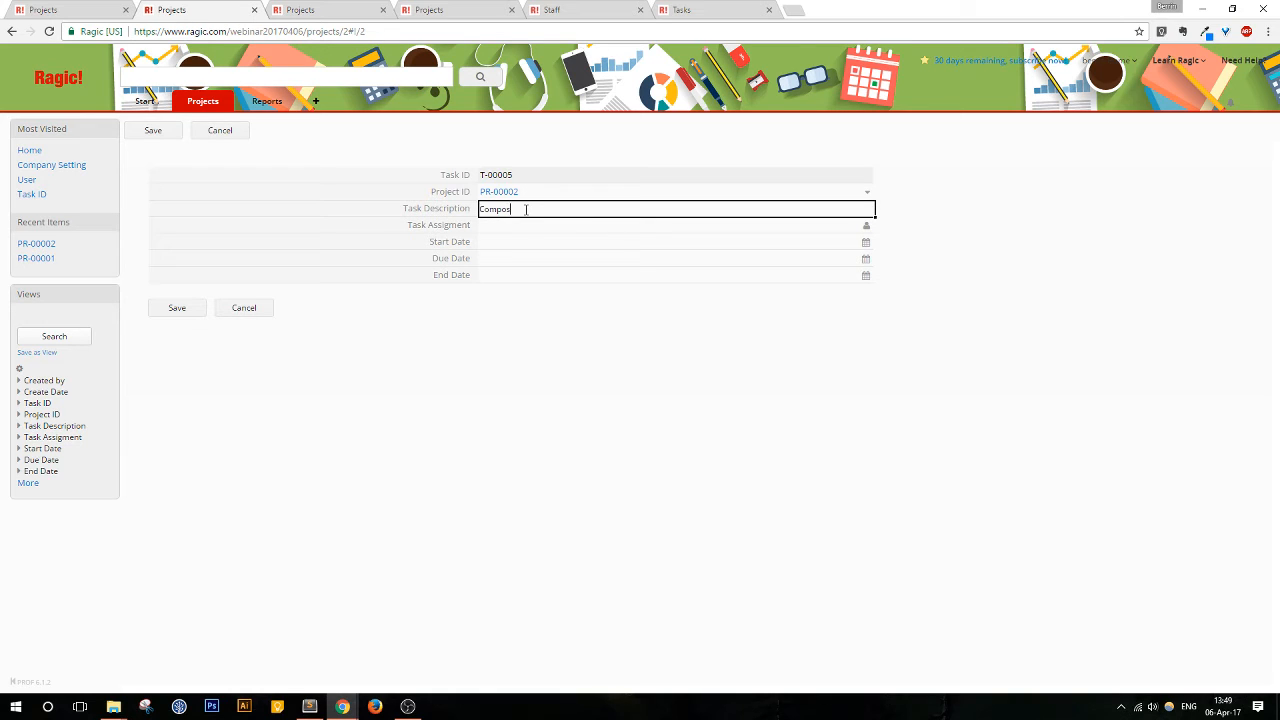
Step: Assign the Compositing task to the listed user, set its start date to 2017/04/07 and due date to 2017/04/11, and save it
{"action": "left_click", "coordinate": [527, 227]}
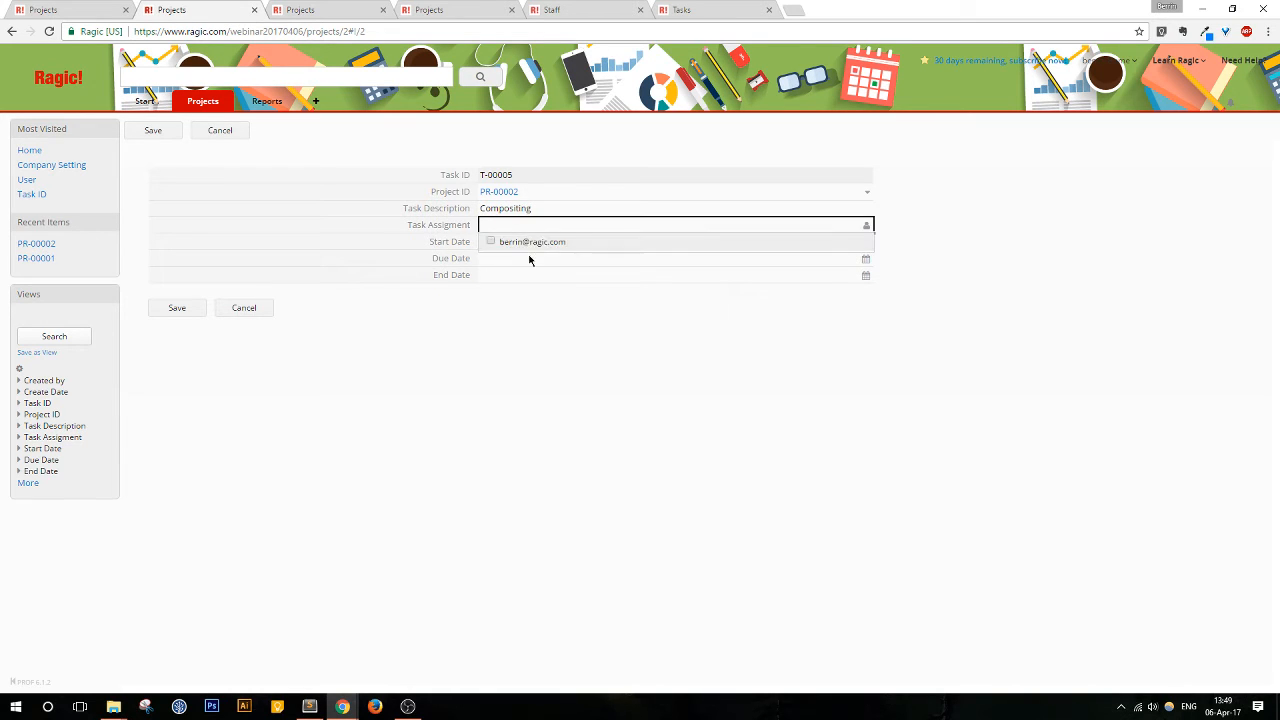
{"action": "left_click", "coordinate": [540, 243]}
{"action": "left_click", "coordinate": [534, 242]}
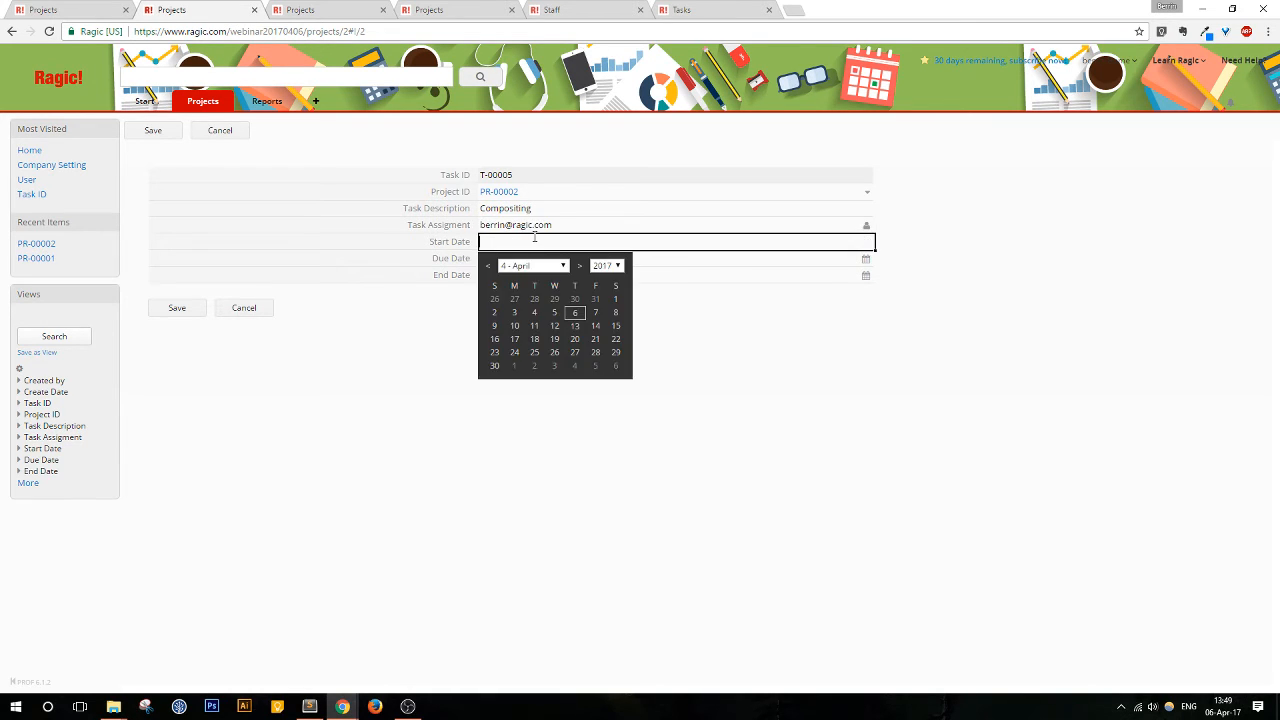
{"action": "left_click", "coordinate": [594, 314]}
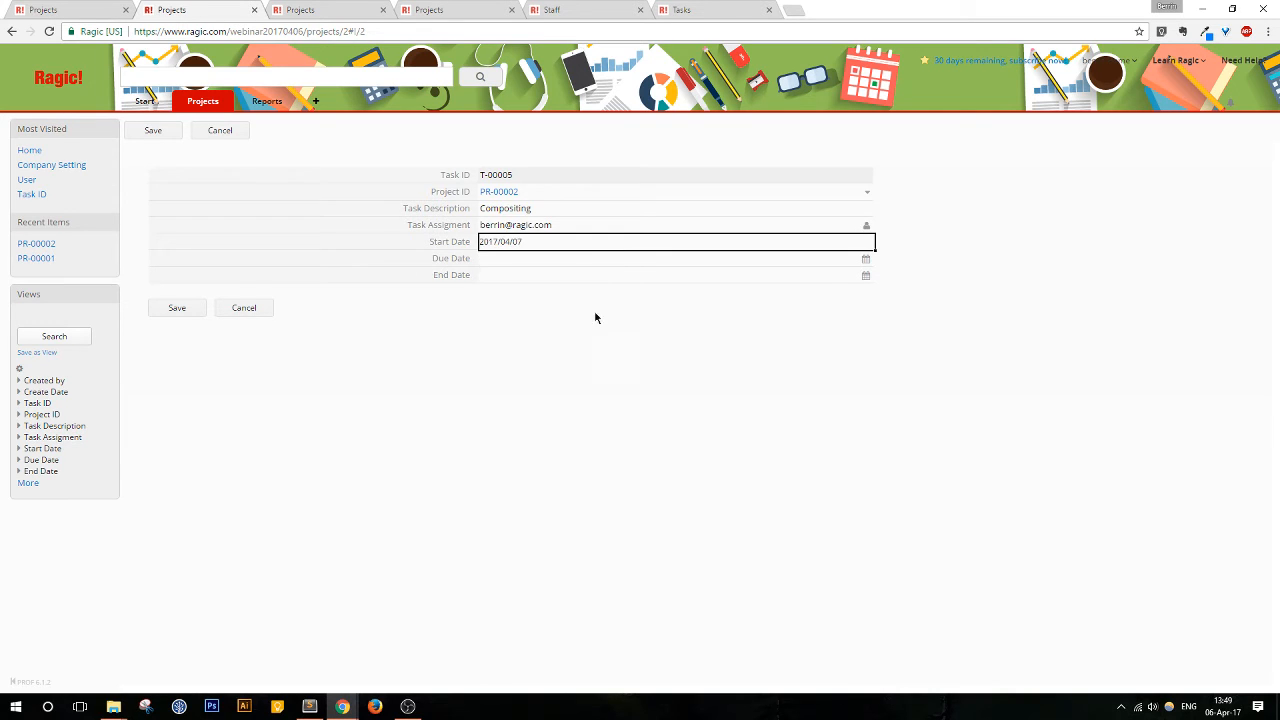
{"action": "left_click", "coordinate": [500, 261]}
{"action": "left_click", "coordinate": [536, 343]}
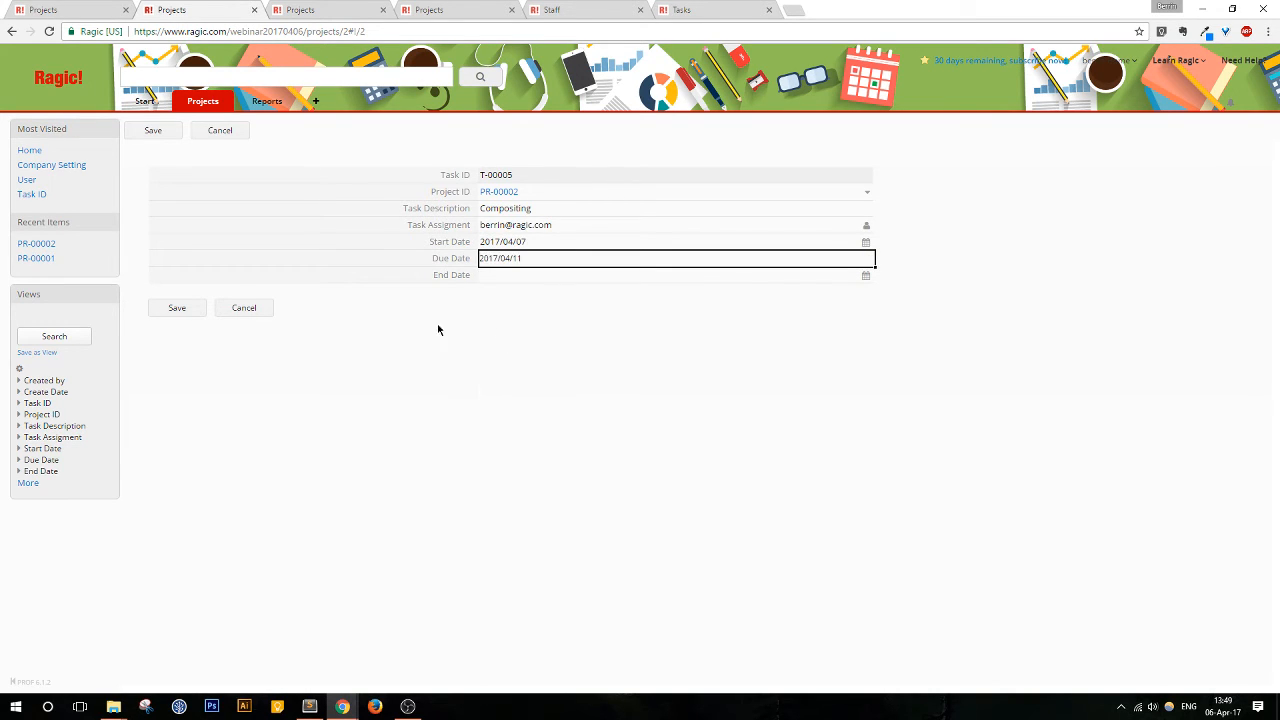
{"action": "left_click", "coordinate": [186, 306]}
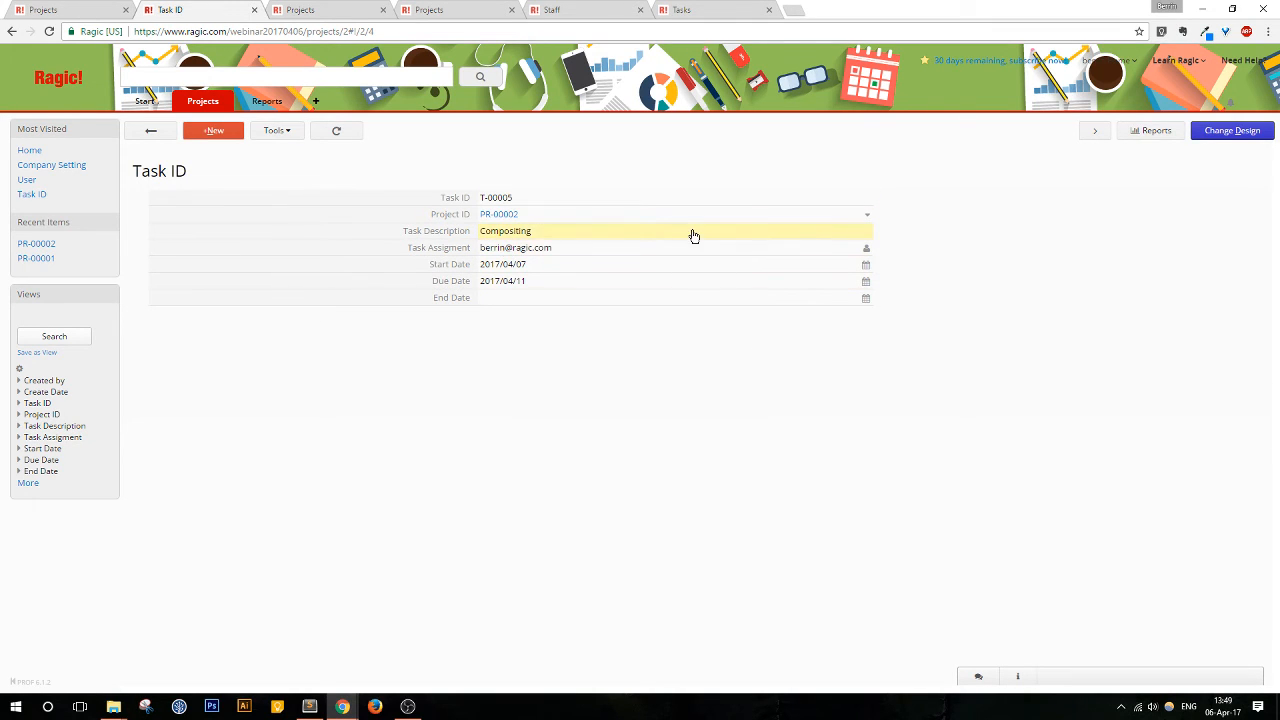
Step: Refresh project PR-00002 to check its task subtable for the Compositing task, and return to the task sheet
{"action": "left_click", "coordinate": [82, 8]}
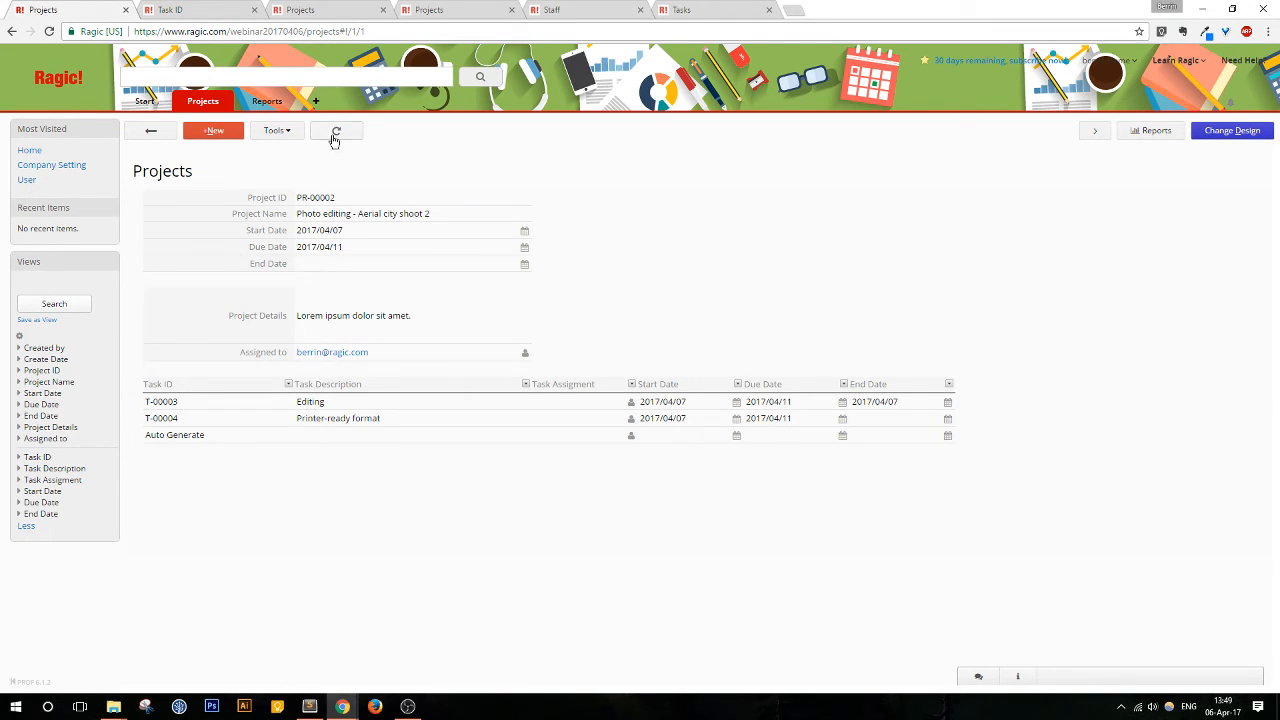
{"action": "left_click", "coordinate": [335, 131]}
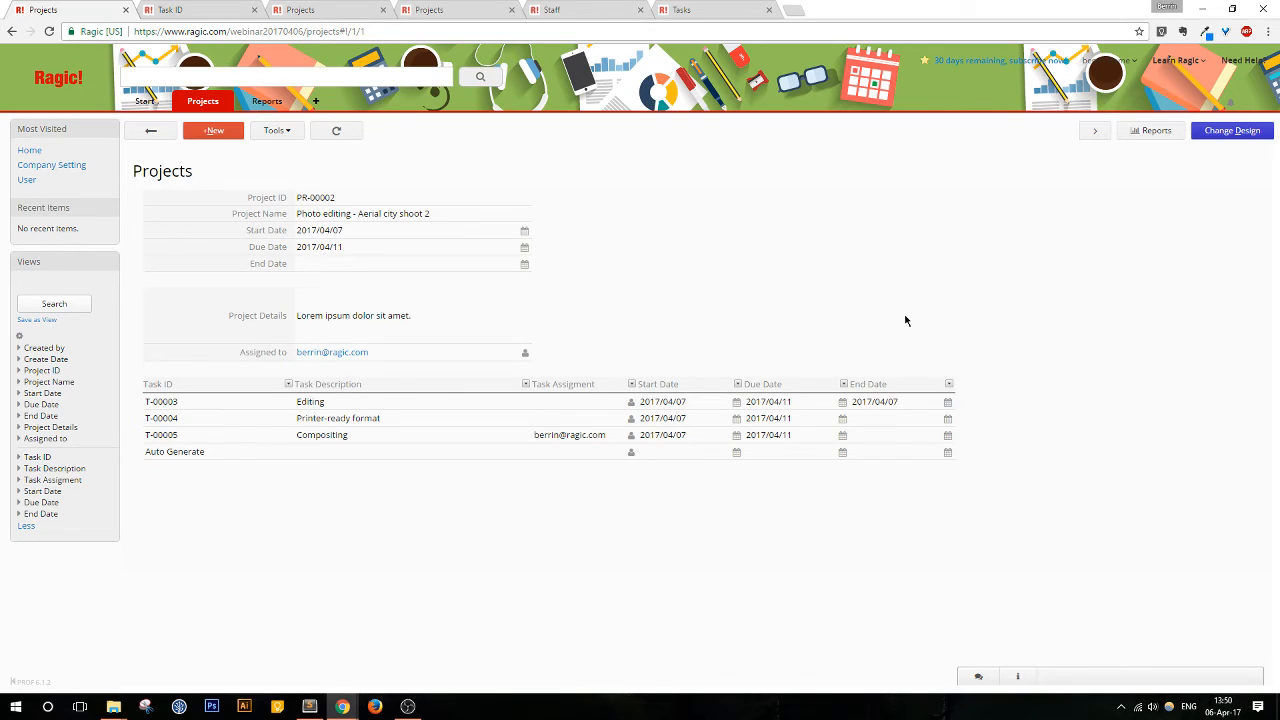
{"action": "left_click", "coordinate": [171, 9]}
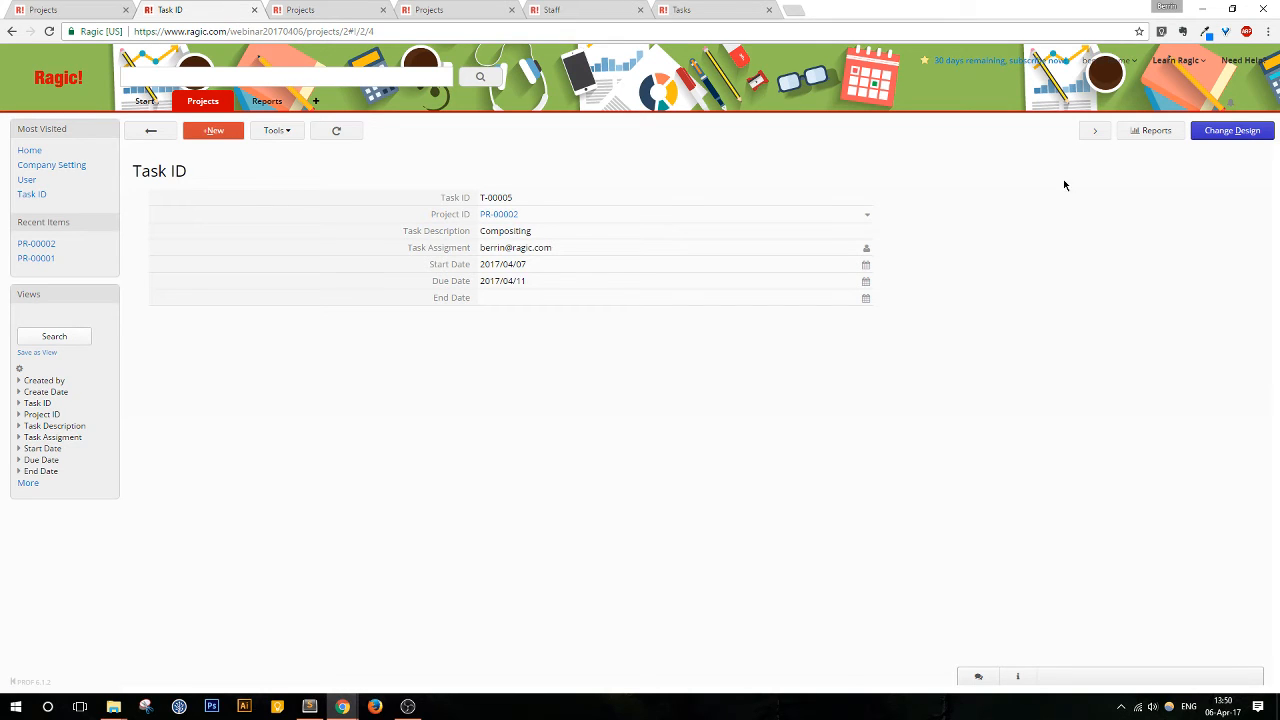
{"action": "left_click", "coordinate": [153, 132]}
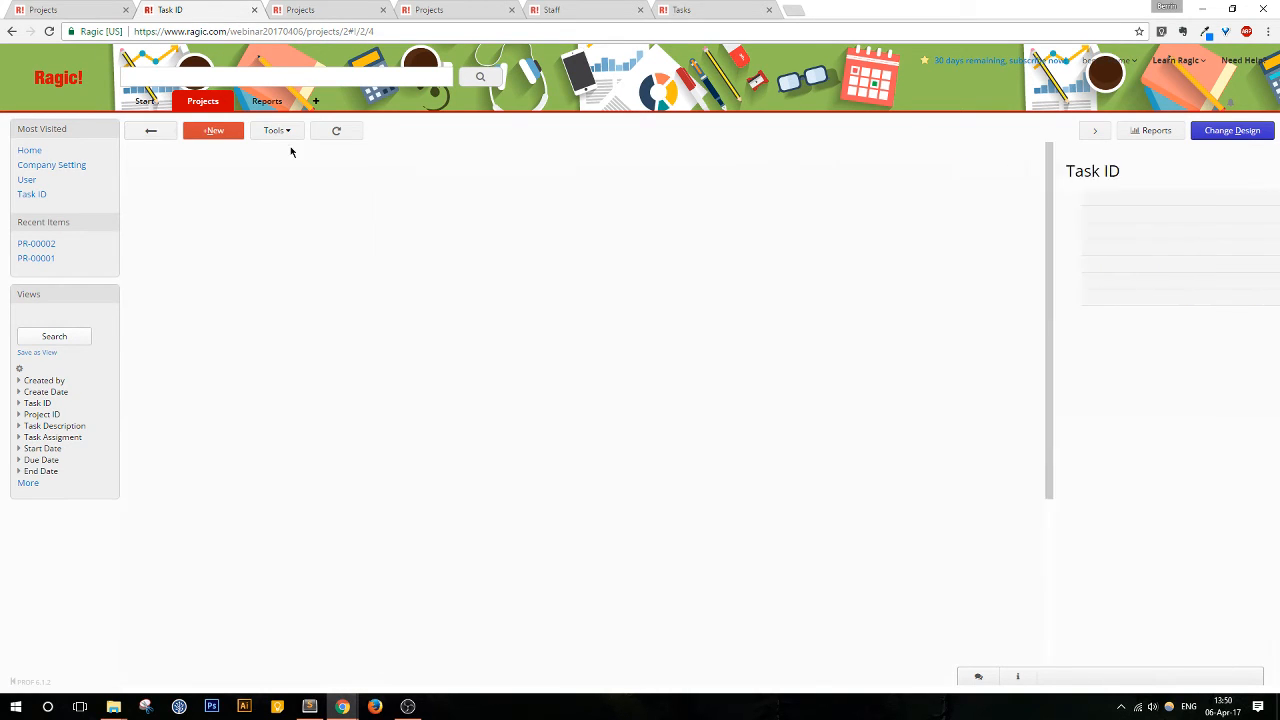
{"action": "left_click", "coordinate": [876, 213]}
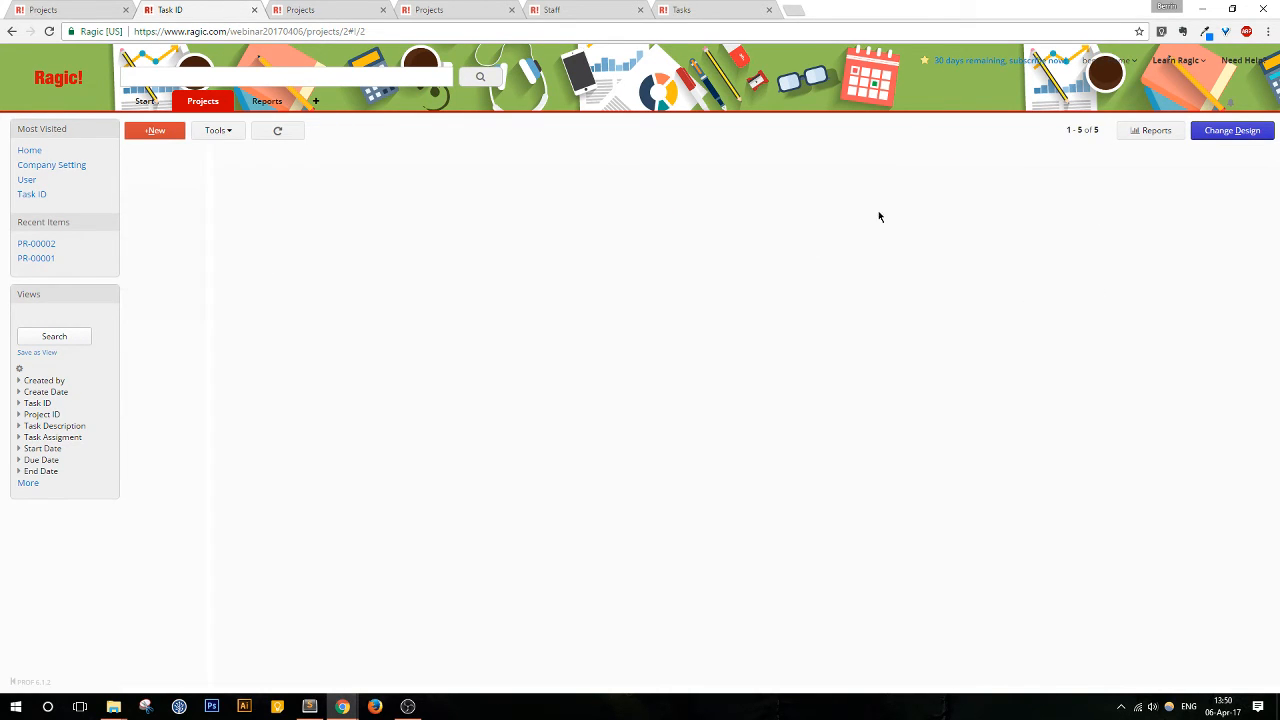
Step: Generate a To do list report from the task sheet, using End Date as the field that records a task's finish date
{"action": "left_click", "coordinate": [1143, 133]}
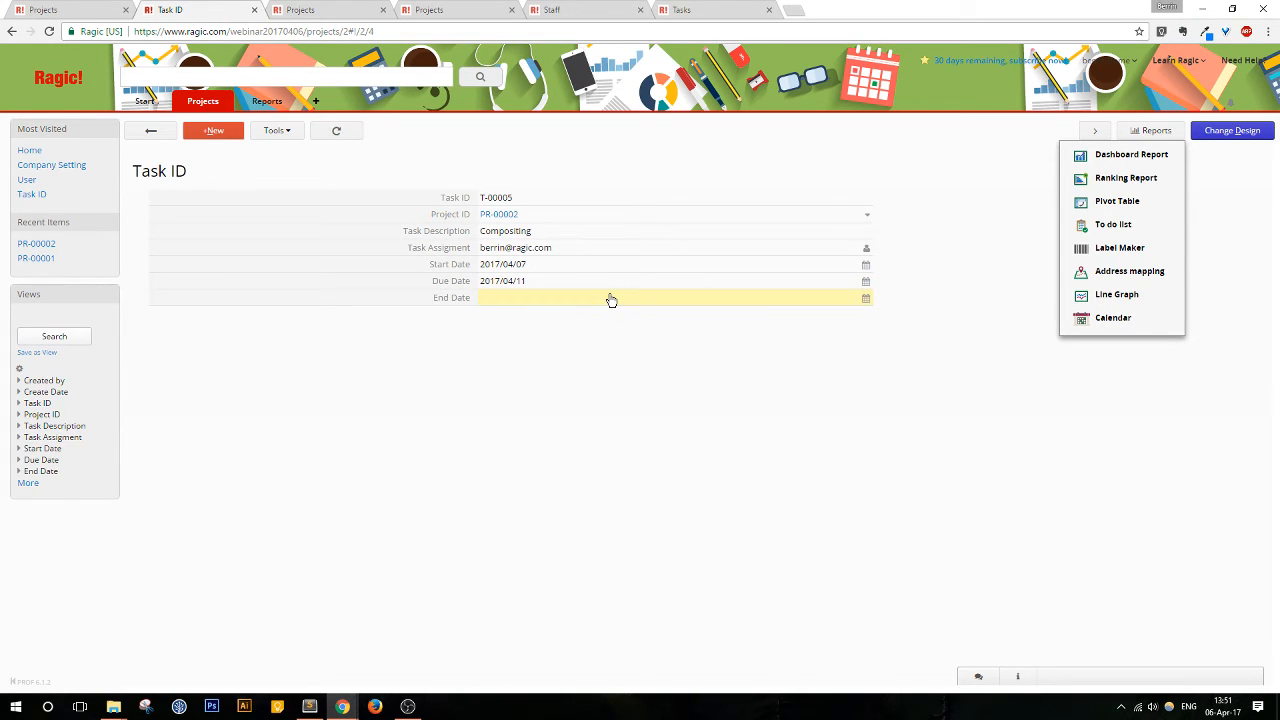
{"action": "left_click", "coordinate": [1115, 225]}
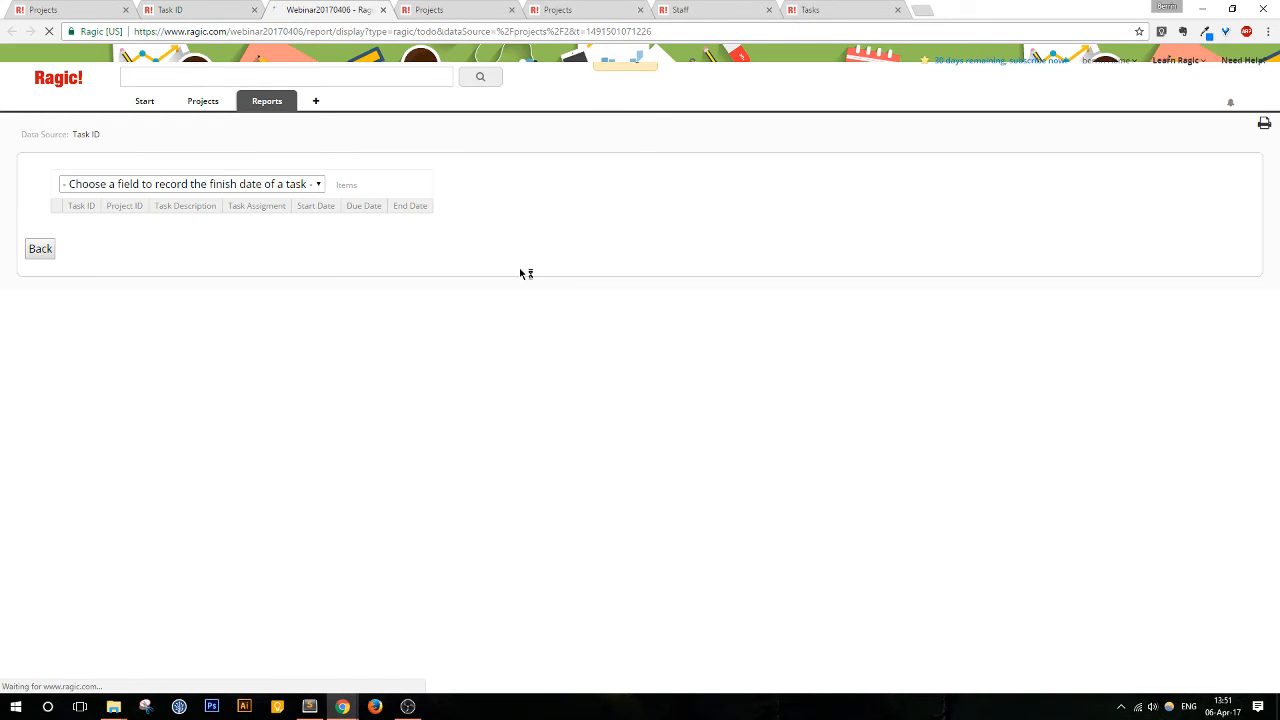
{"action": "left_click", "coordinate": [212, 184]}
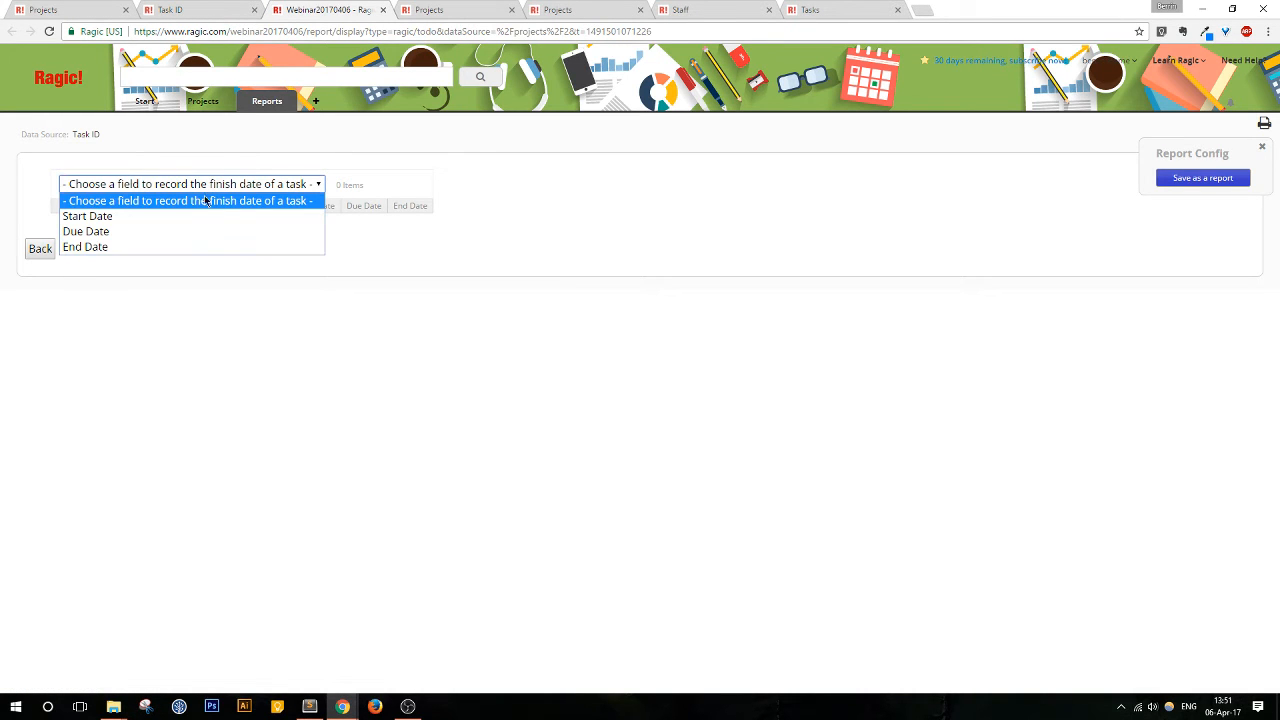
{"action": "left_click", "coordinate": [130, 247]}
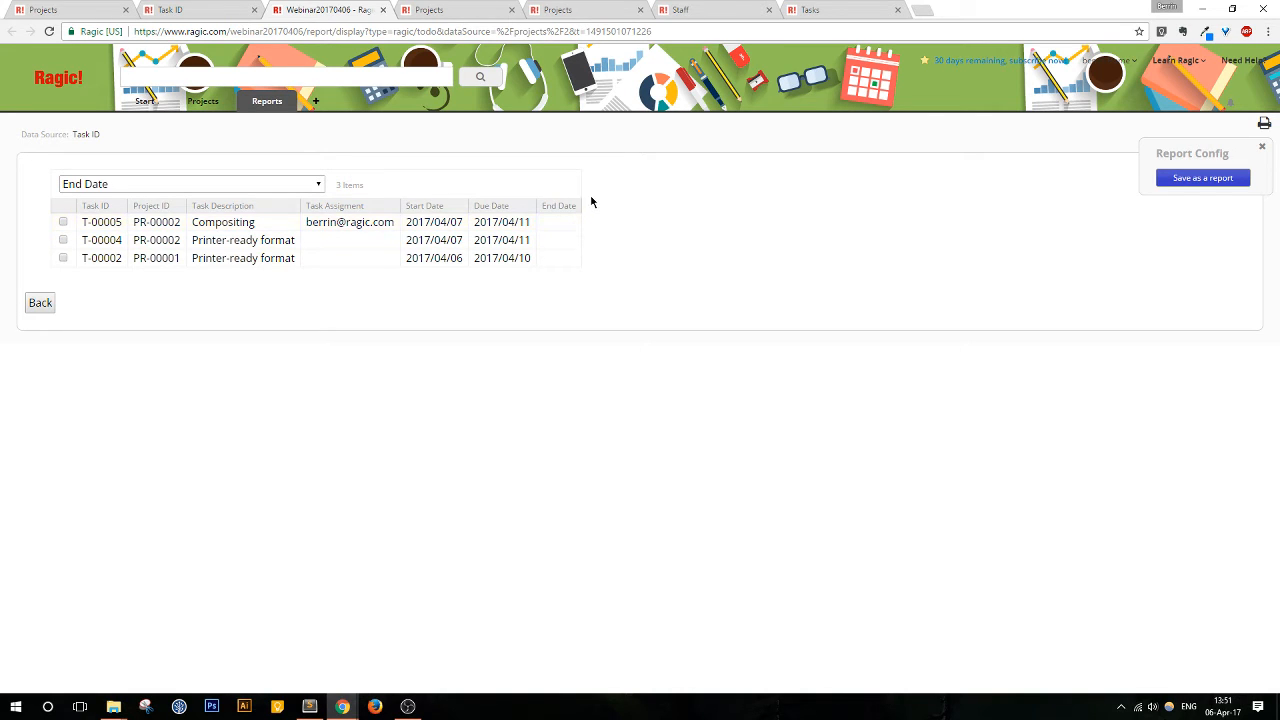
Step: Compare the End Date values in the full task list with the tasks in the to-do report
{"action": "left_click", "coordinate": [183, 11]}
{"action": "left_click", "coordinate": [154, 136]}
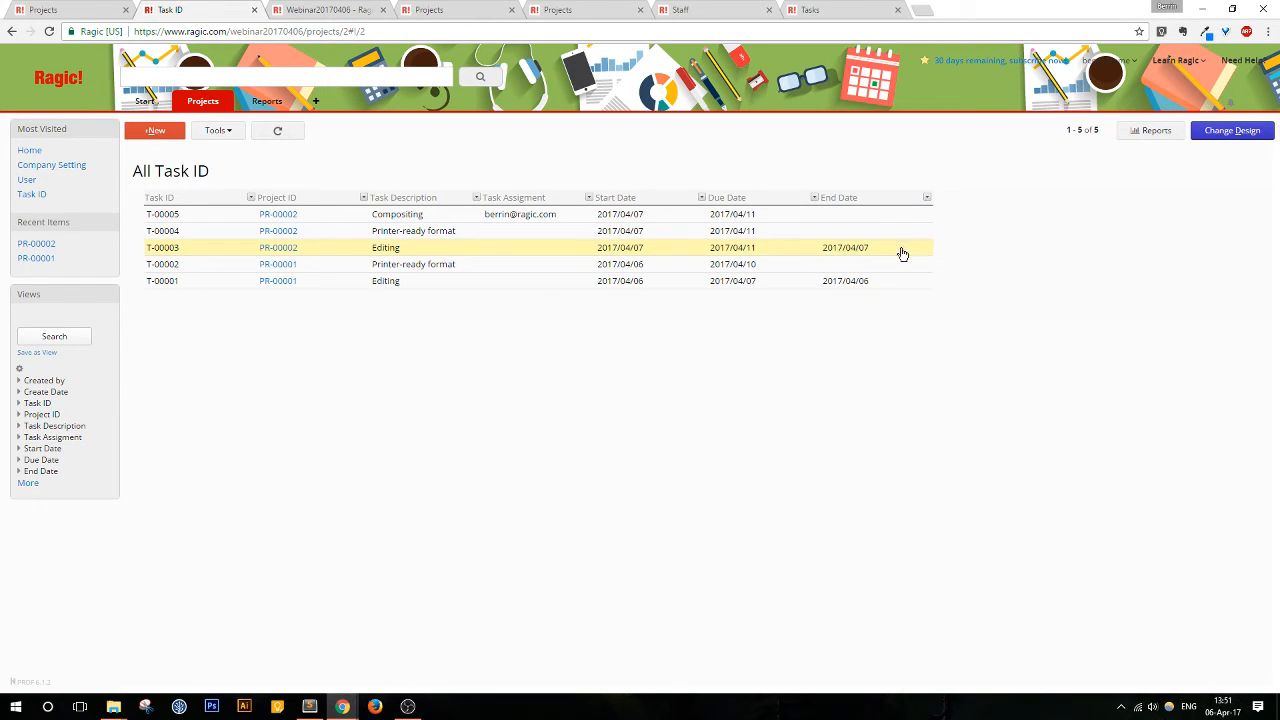
{"action": "left_click", "coordinate": [329, 9]}
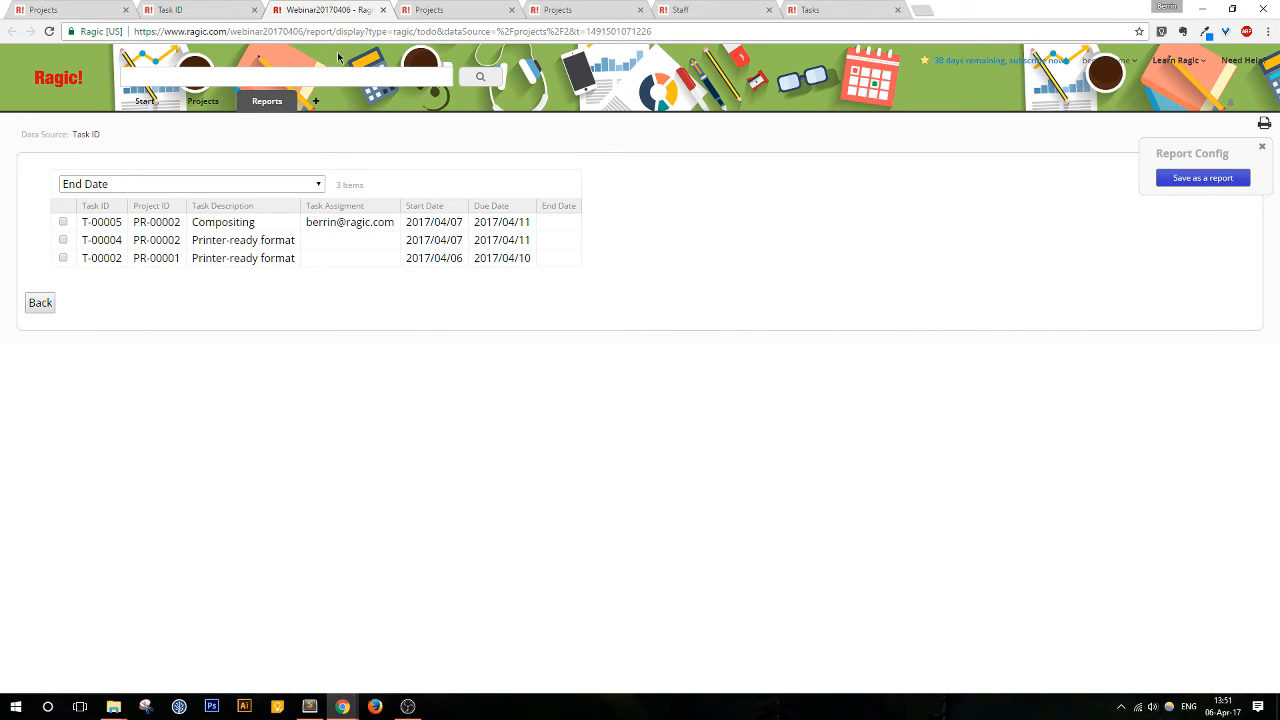
Step: Mark task T-00004 as finished in the to-do report and check its End Date in the refreshed task sheet
{"action": "left_click", "coordinate": [64, 241]}
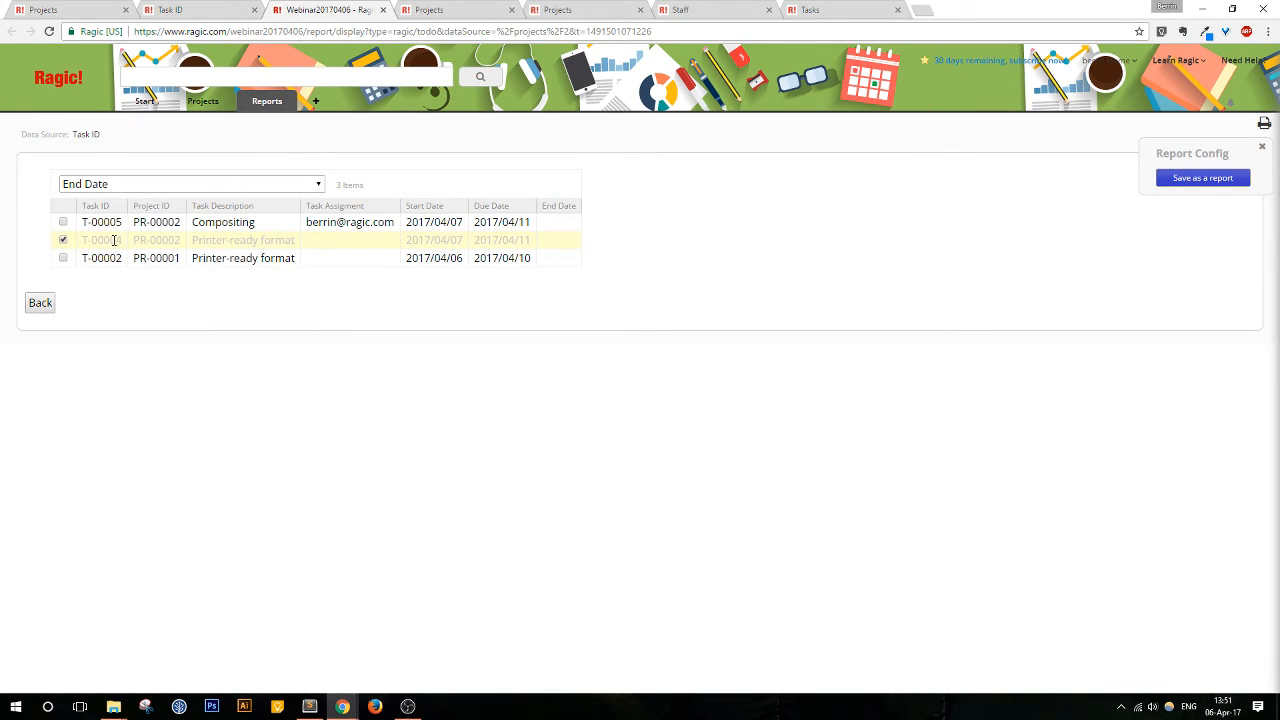
{"action": "left_click", "coordinate": [184, 12]}
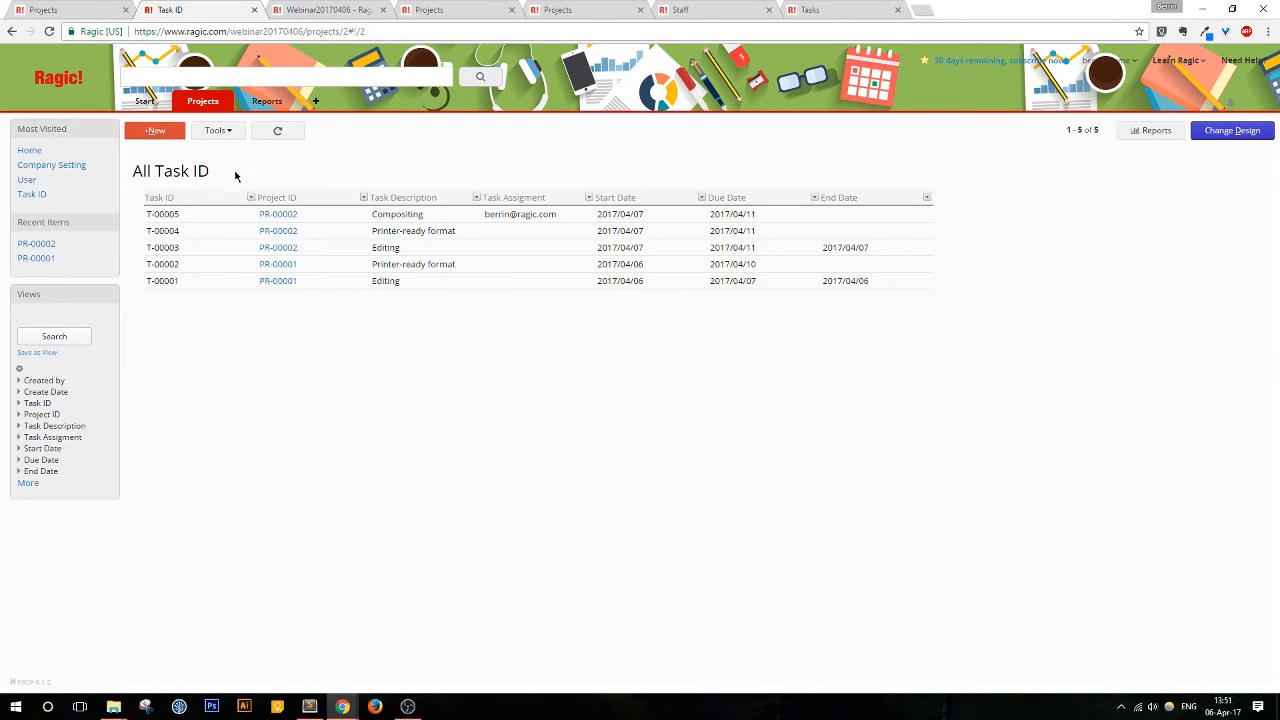
{"action": "left_click", "coordinate": [280, 134]}
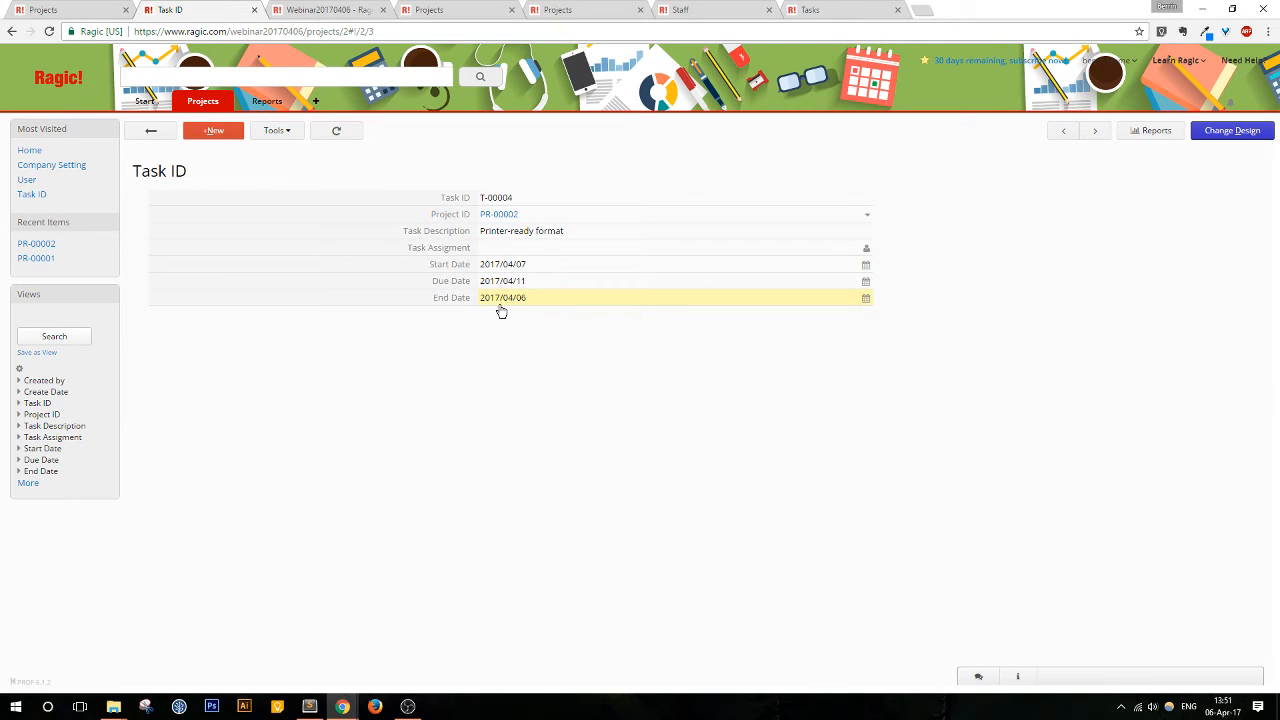
{"action": "left_click", "coordinate": [287, 10]}
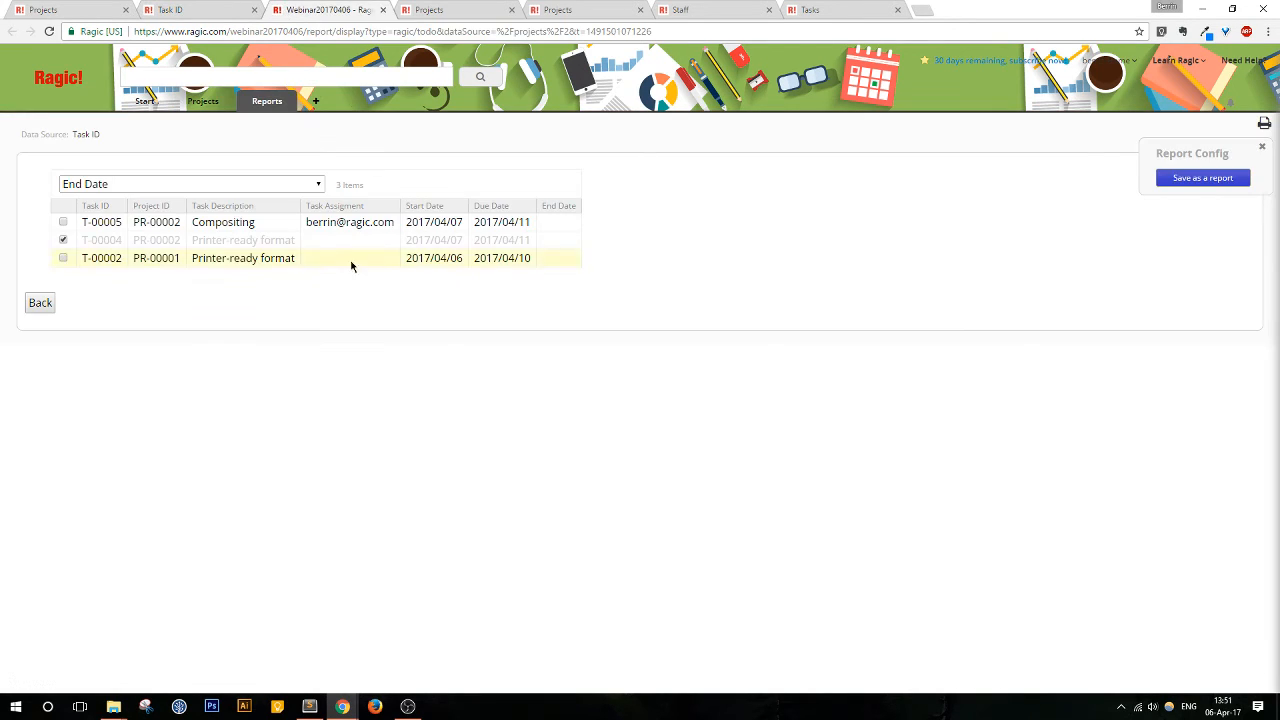
{"action": "left_click", "coordinate": [225, 10]}
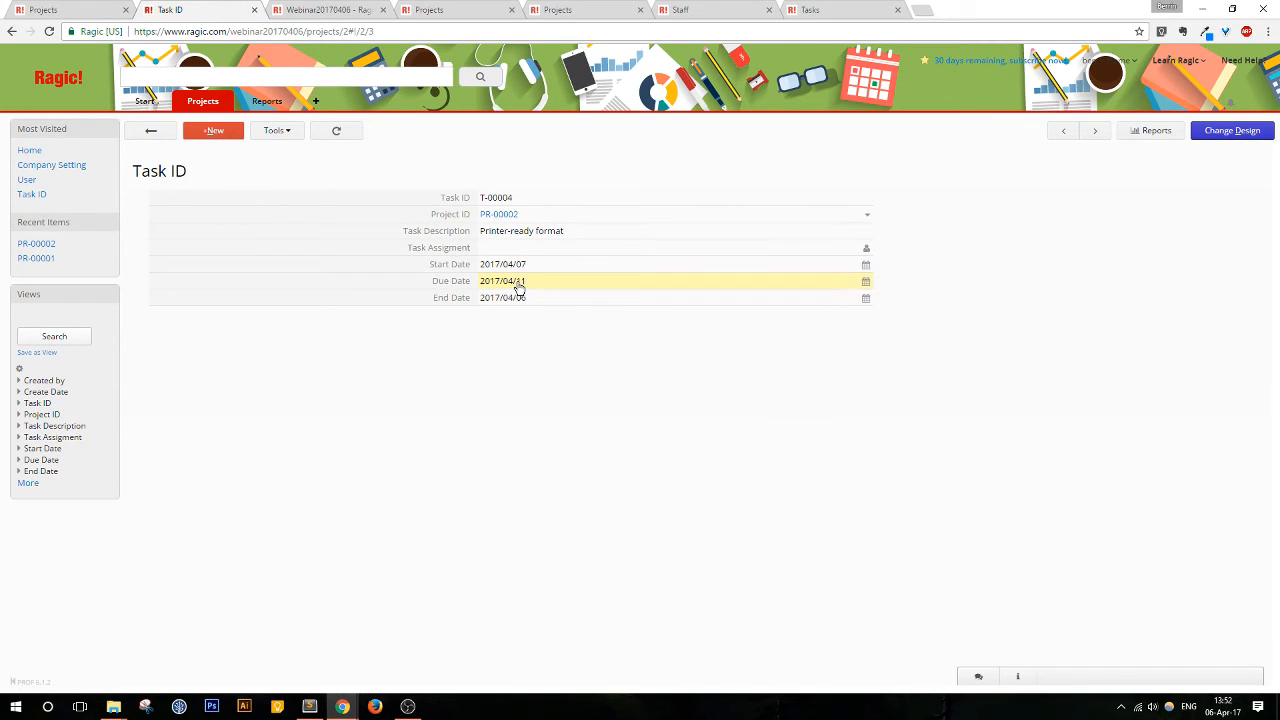
{"action": "left_click", "coordinate": [149, 131]}
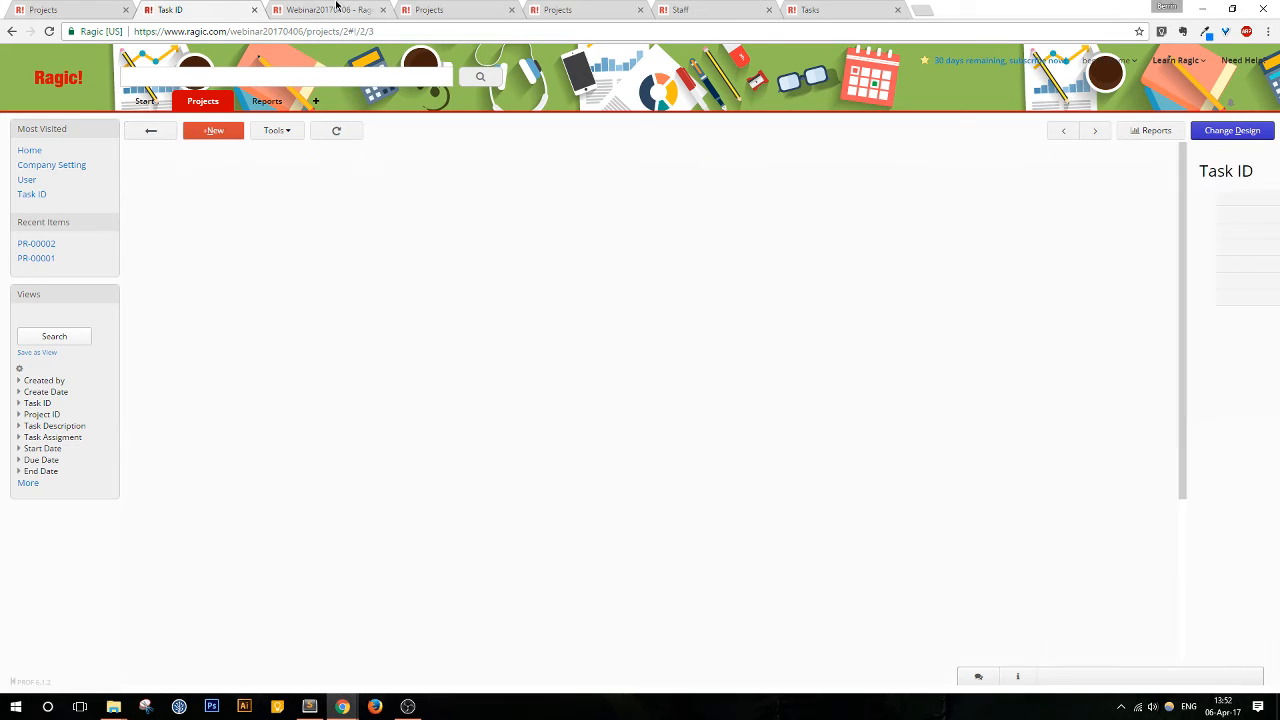
Step: Mark task T-00005 as finished in the to-do report, check its End Date in the refreshed task list and return to the report
{"action": "left_click", "coordinate": [62, 222]}
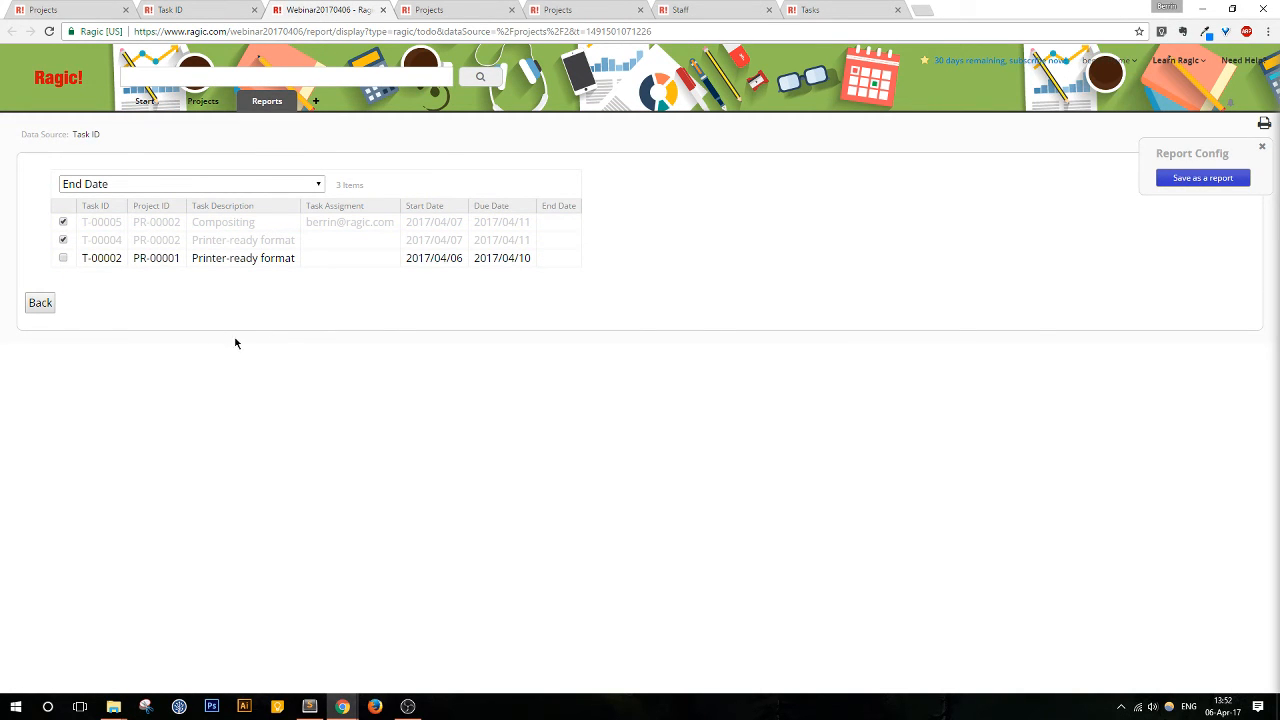
{"action": "left_click", "coordinate": [225, 10]}
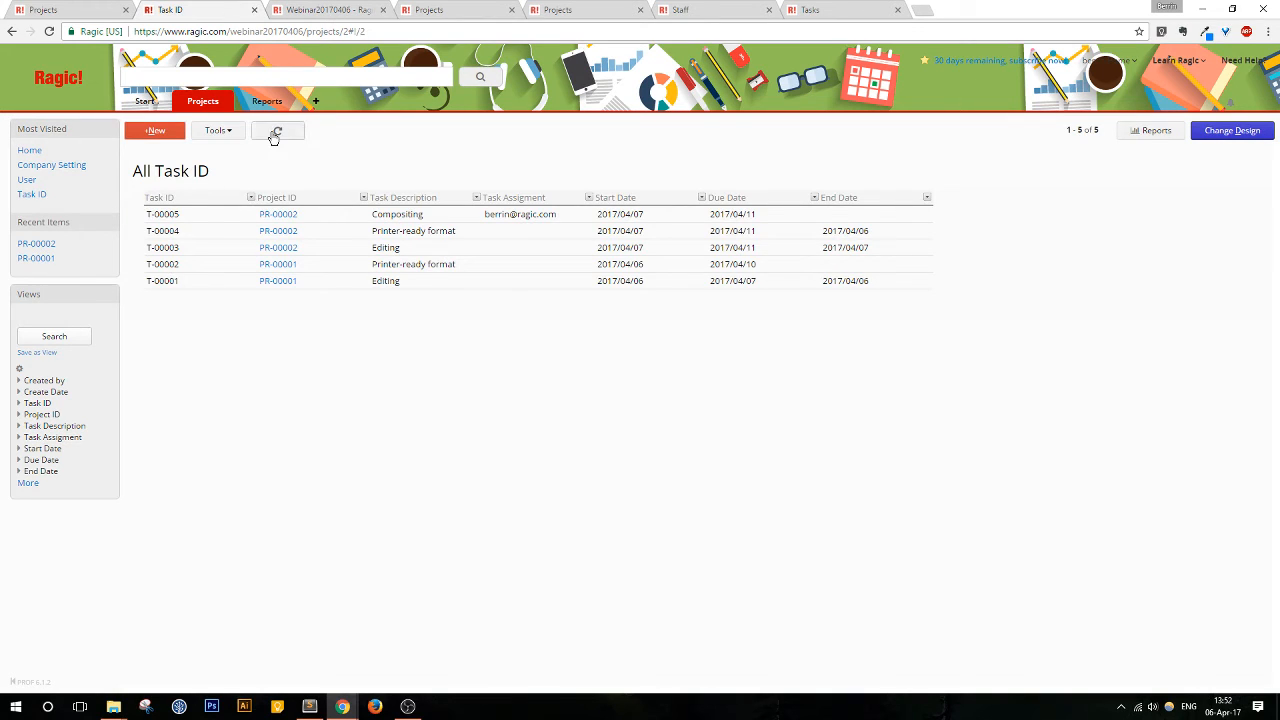
{"action": "left_click", "coordinate": [277, 131]}
{"action": "left_click", "coordinate": [147, 132]}
{"action": "left_click", "coordinate": [335, 9]}
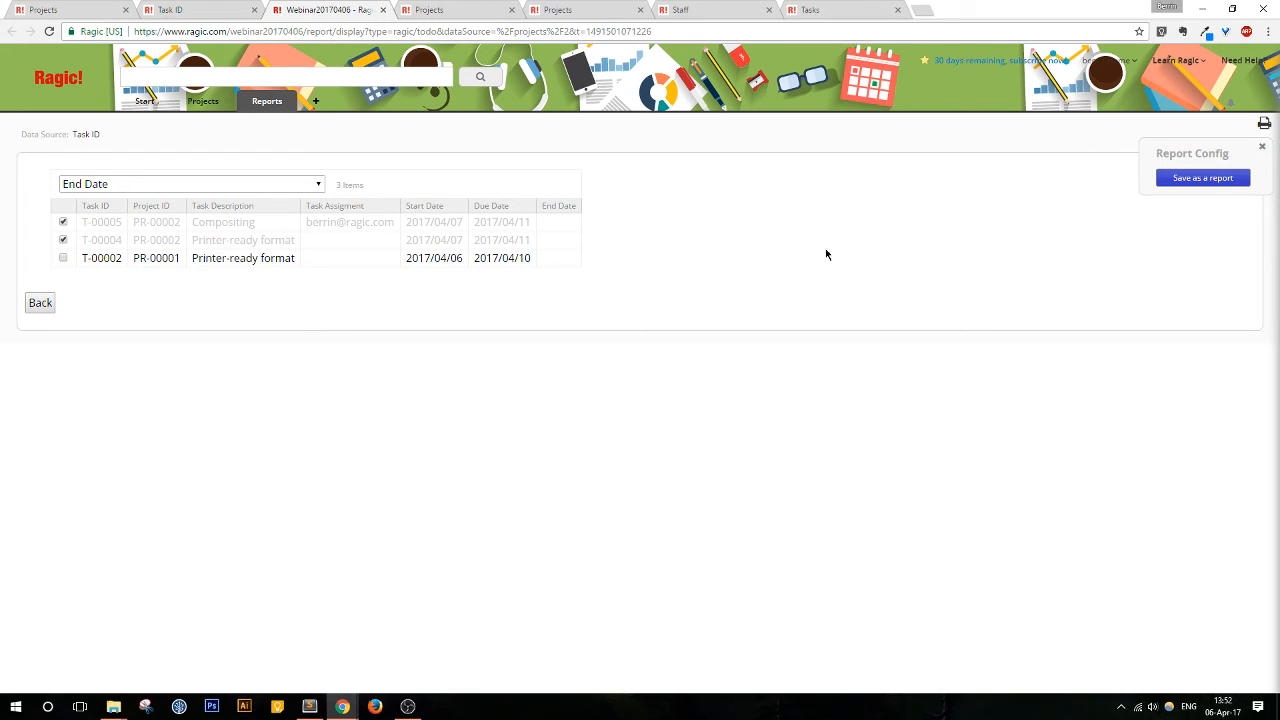
{"action": "left_click", "coordinate": [165, 9]}
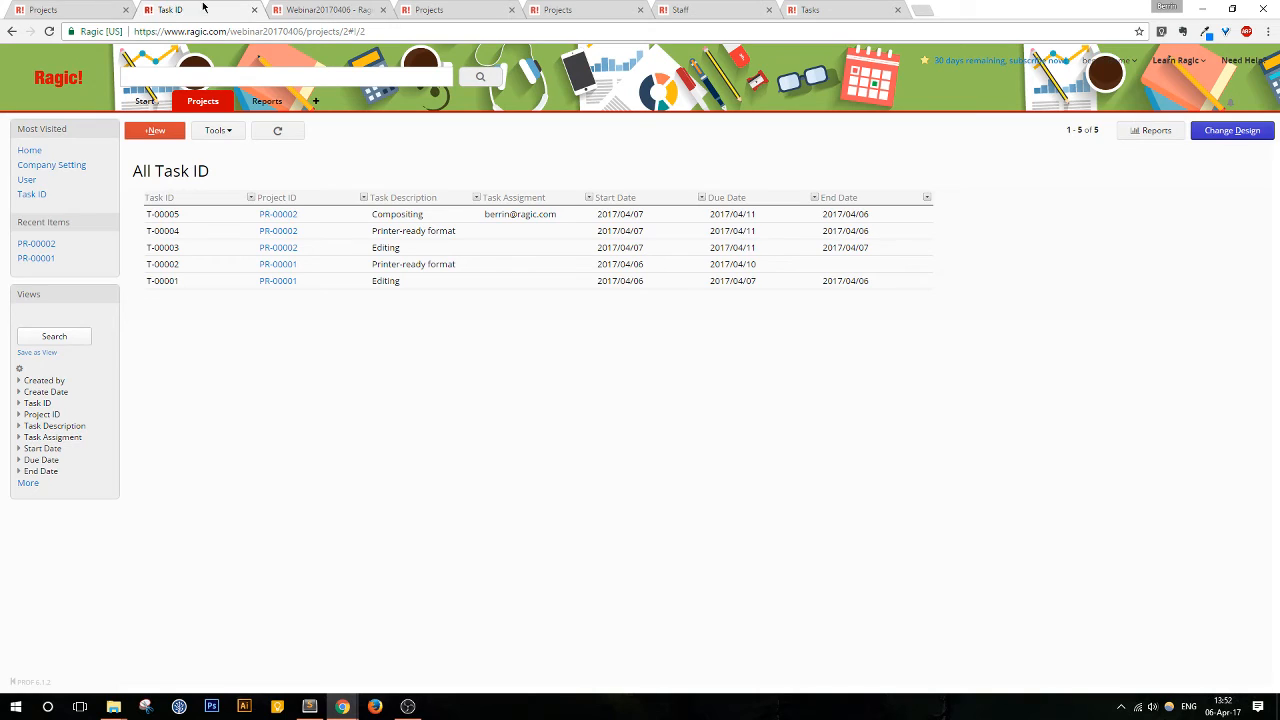
{"action": "left_click", "coordinate": [307, 9]}
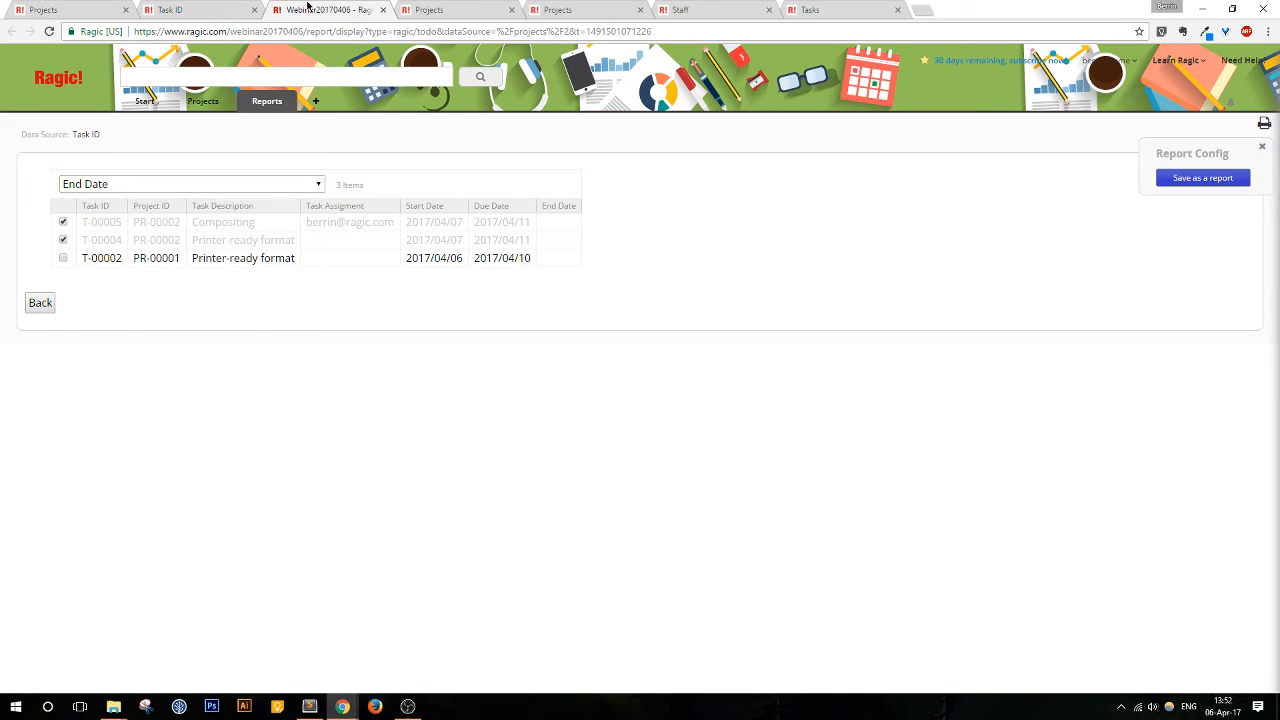
Step: Save the to-do report under the name "Tasks To-do List" without any filters
{"action": "left_click", "coordinate": [1203, 182]}
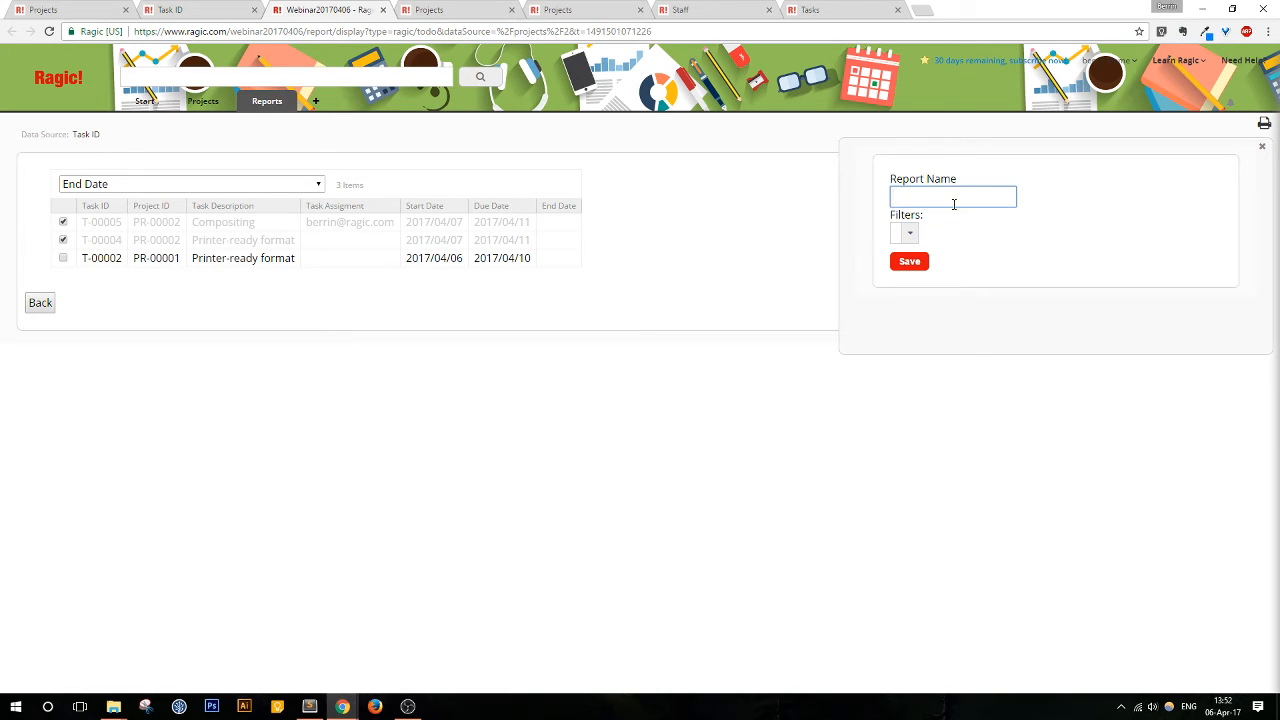
{"action": "type", "text": "To-do "}
{"action": "type", "text": "List "}
{"action": "type", "text": "Tasks"}
{"action": "left_click", "coordinate": [910, 233]}
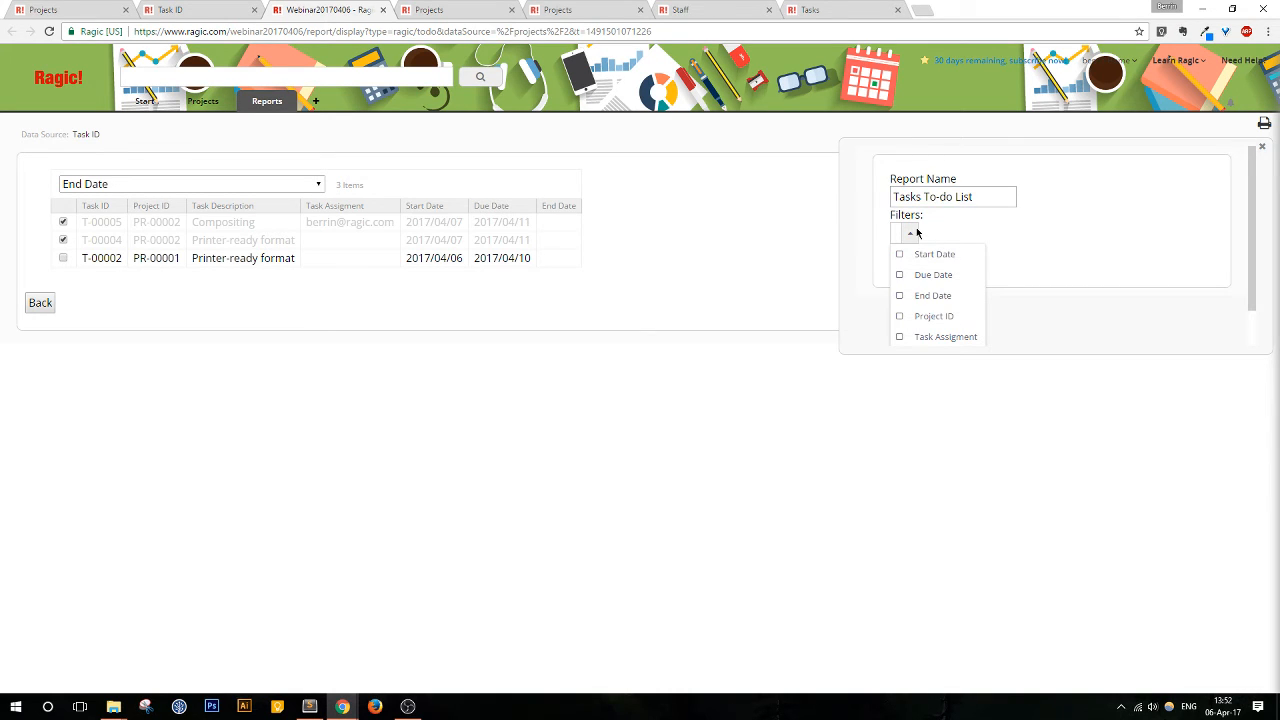
{"action": "left_click", "coordinate": [948, 235]}
{"action": "left_click", "coordinate": [910, 261]}
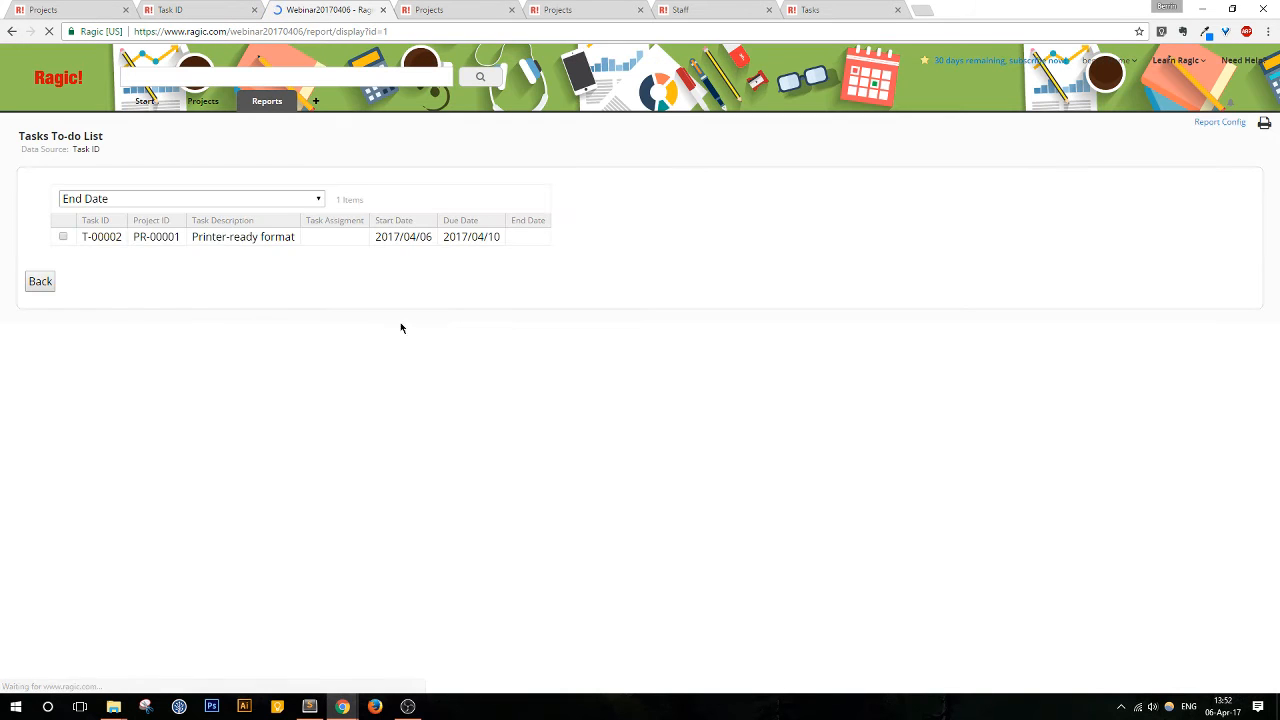
Step: Check today's date in the system calendar, reload the saved to-do report and return to the task list
{"action": "mouse_move", "coordinate": [258, 107]}
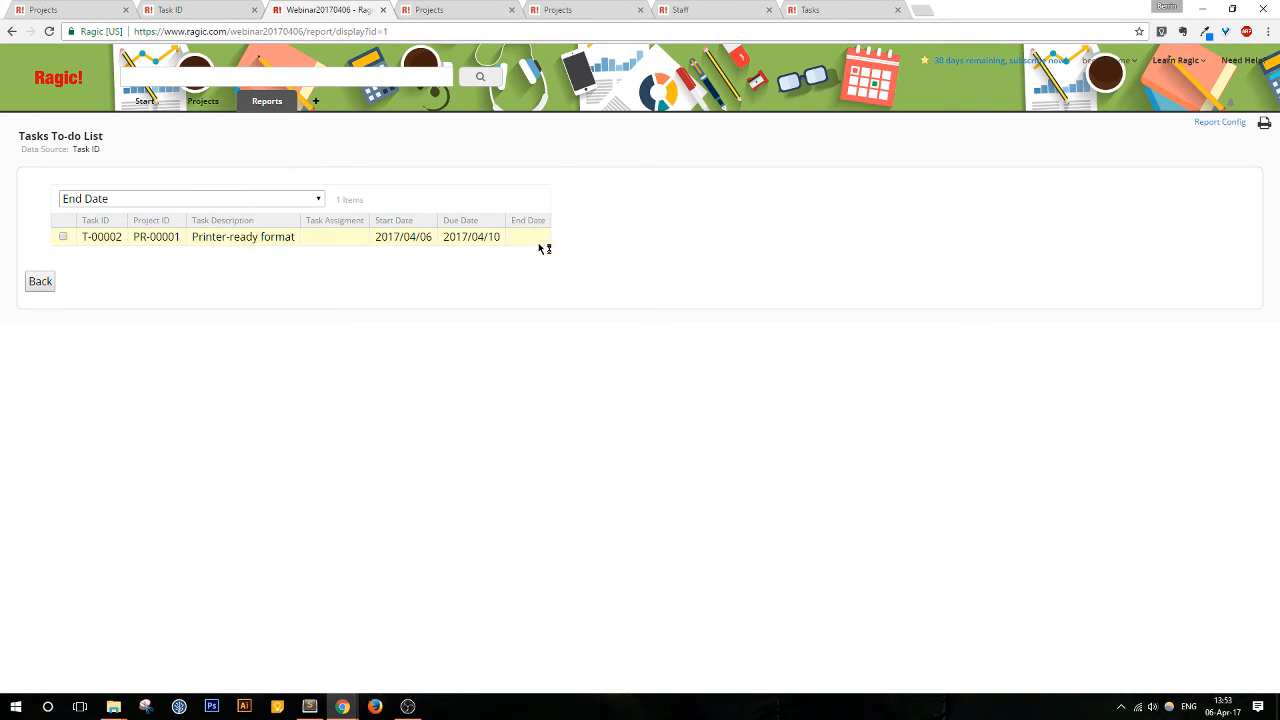
{"action": "left_click", "coordinate": [1220, 712]}
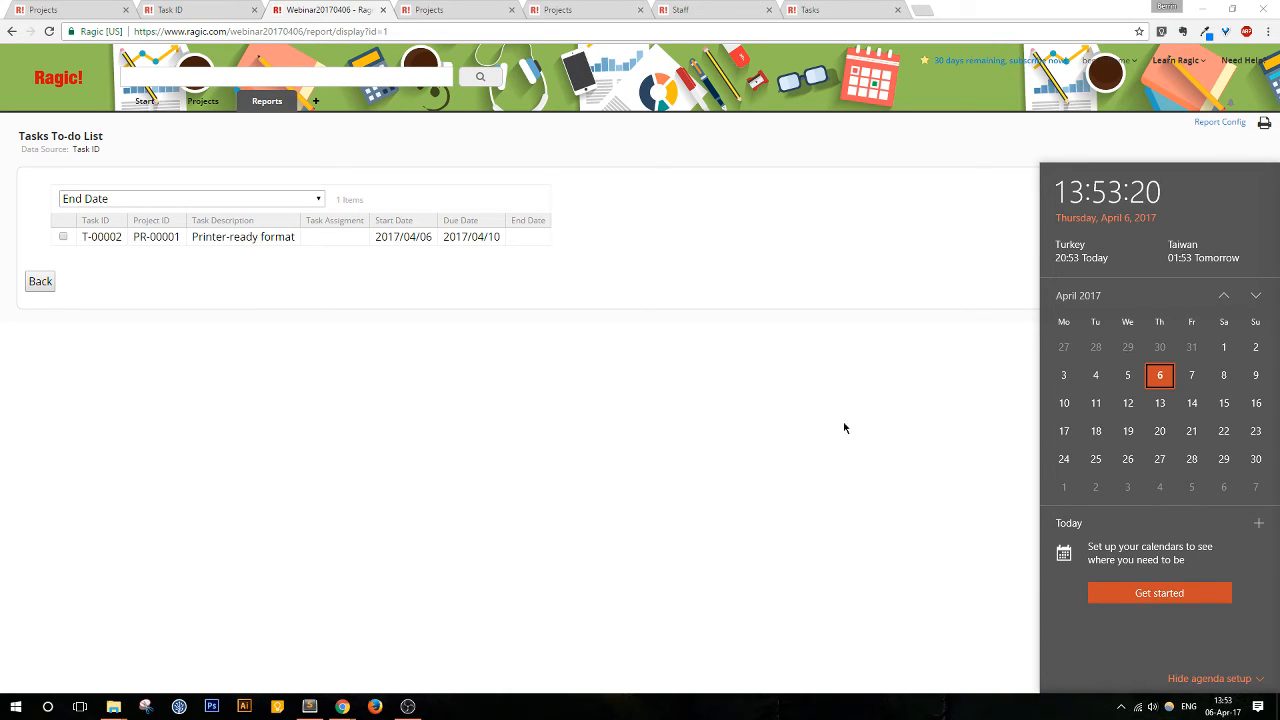
{"action": "left_click", "coordinate": [822, 443]}
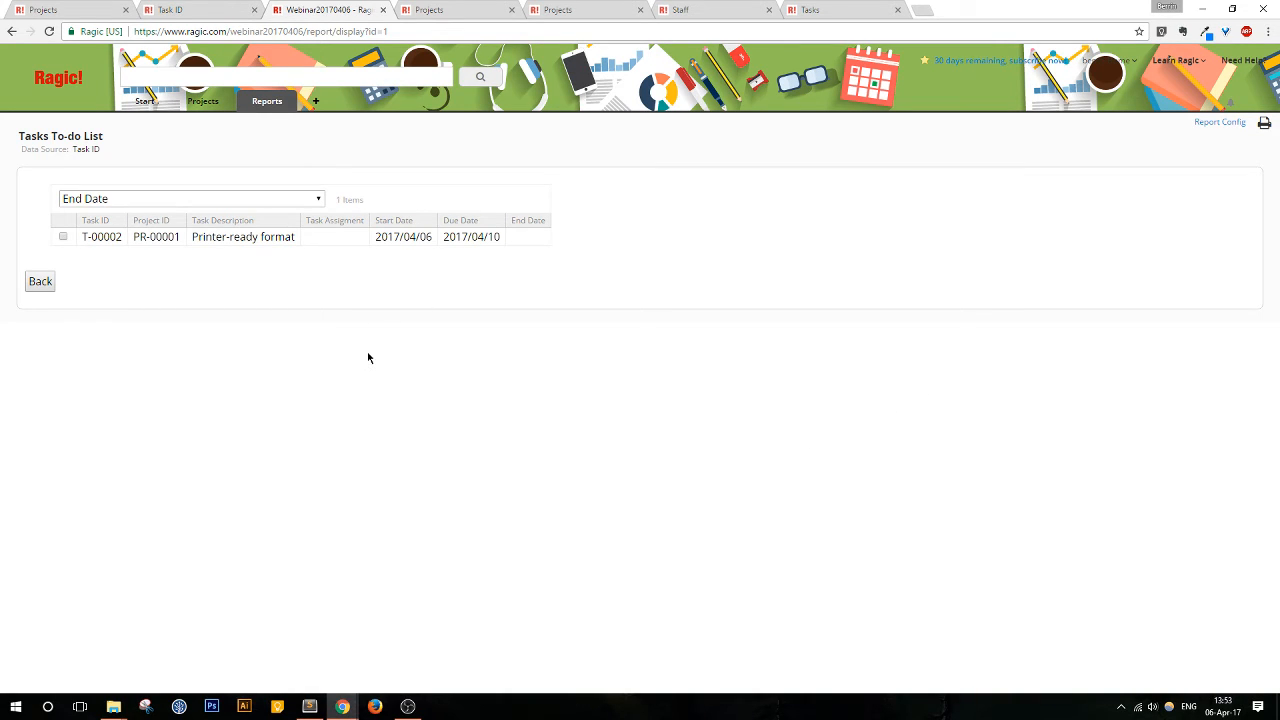
{"action": "left_click", "coordinate": [24, 286]}
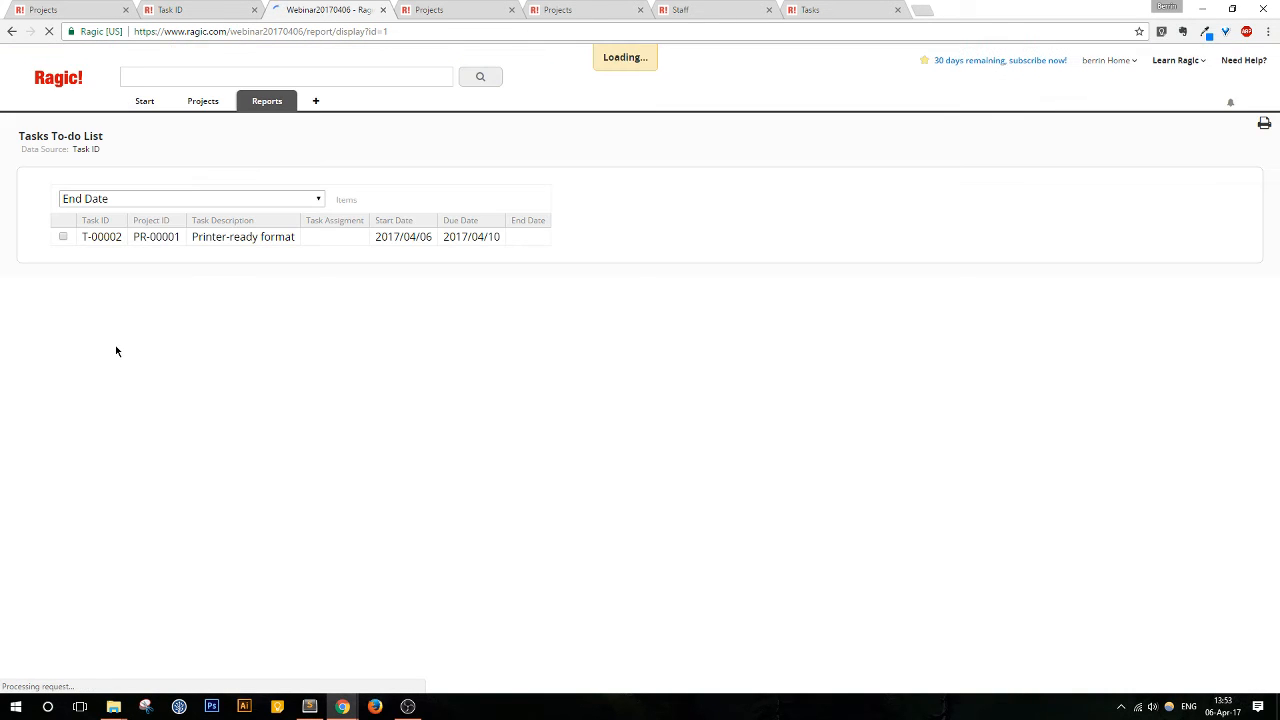
{"action": "left_click", "coordinate": [176, 10]}
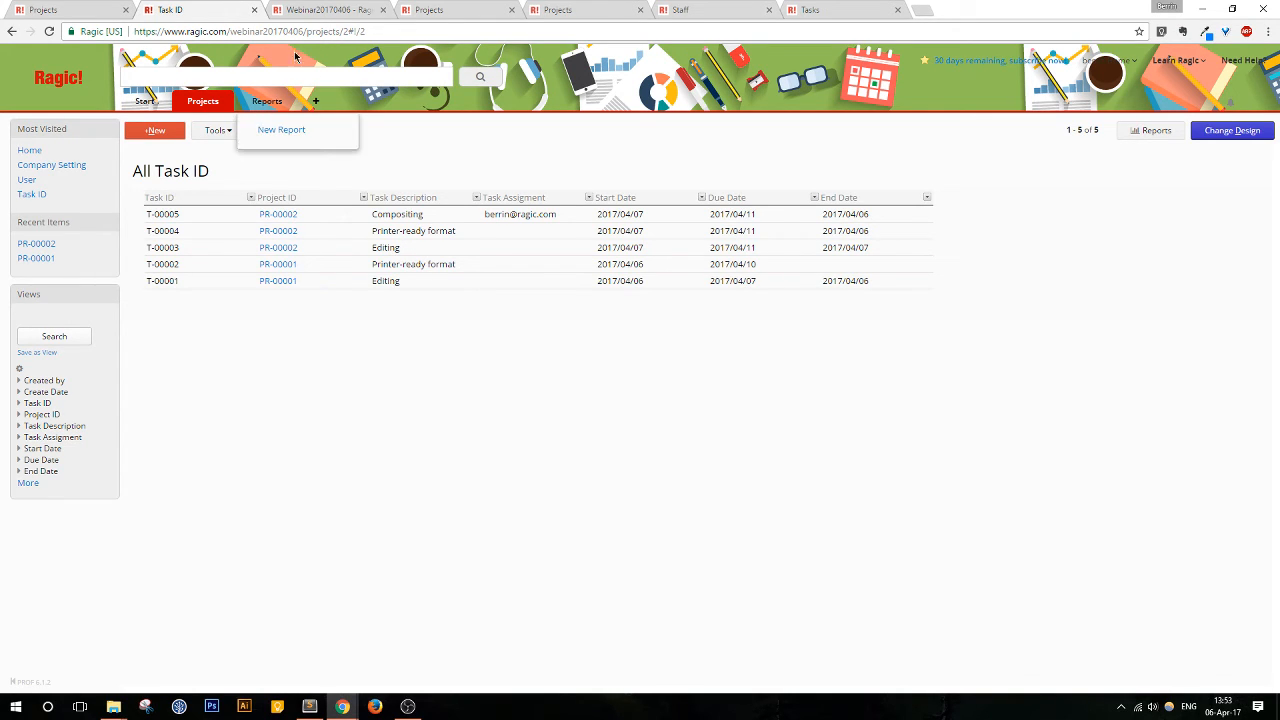
Step: Reload the task list, look through the sample project records and the All Staff sheet, and return to the task list
{"action": "left_click", "coordinate": [47, 32]}
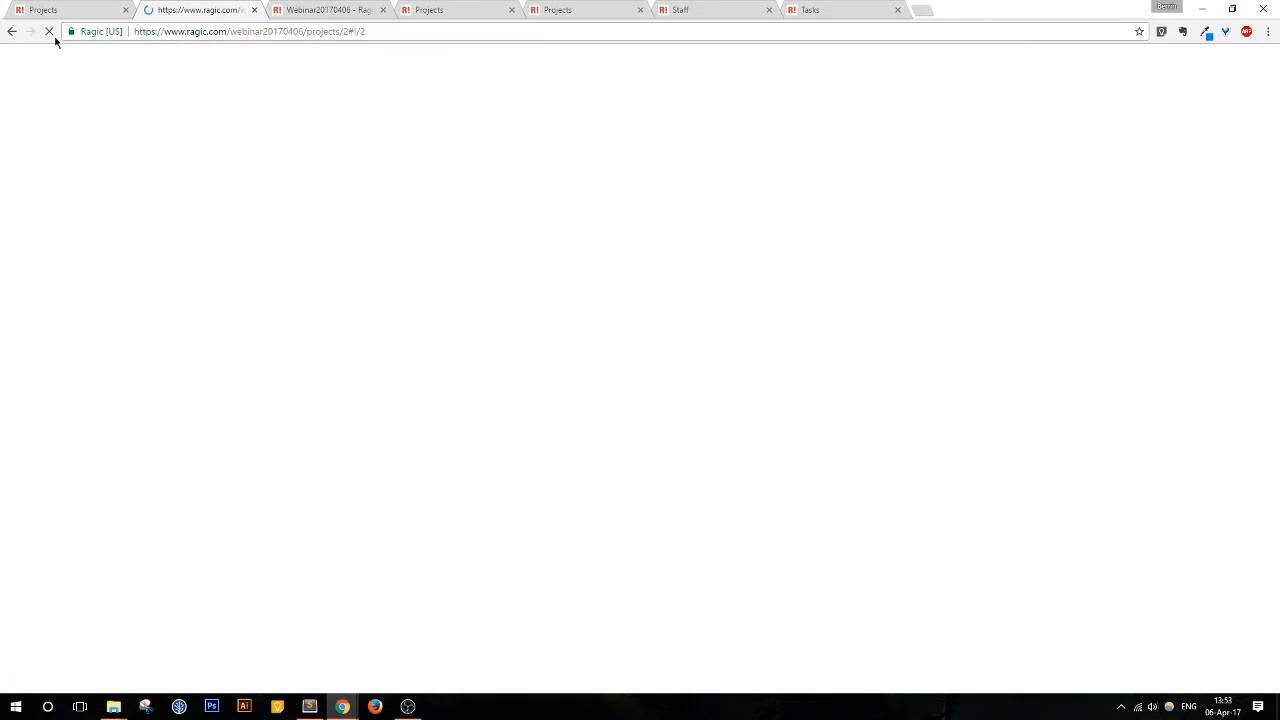
{"action": "mouse_move", "coordinate": [266, 112]}
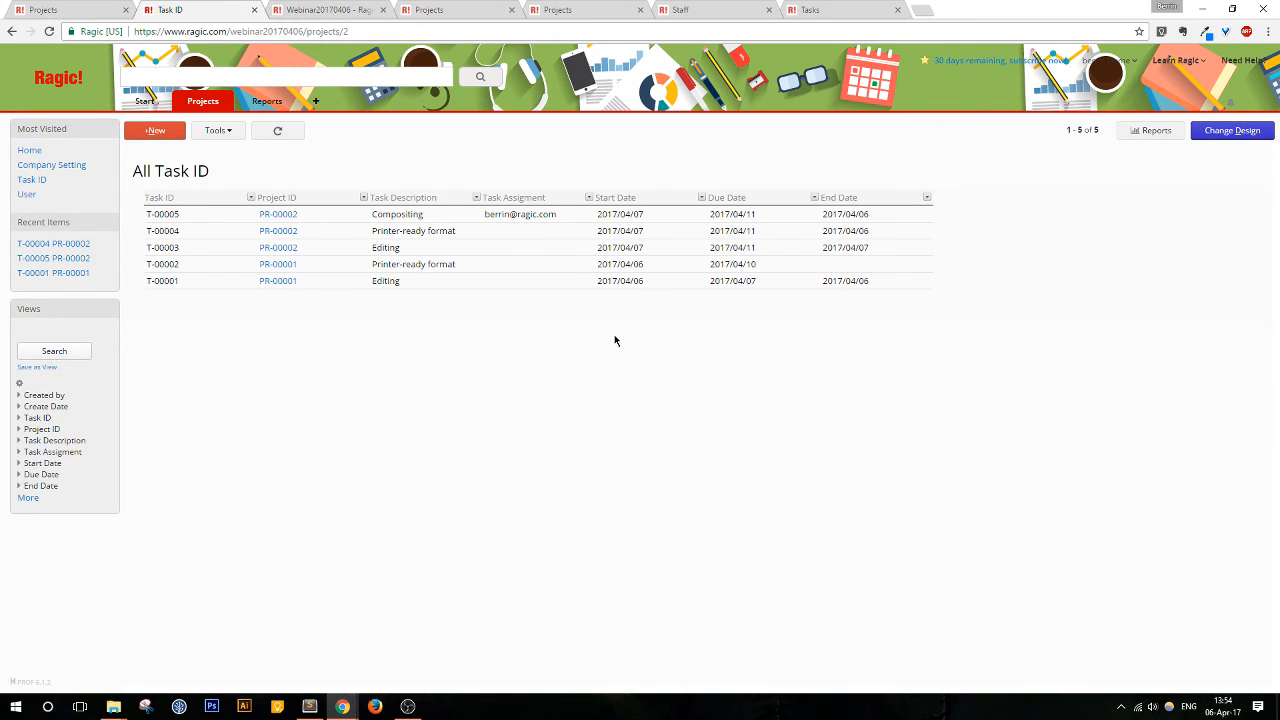
{"action": "left_click", "coordinate": [441, 9]}
{"action": "scroll", "coordinate": [710, 377], "scroll_direction": "down", "scroll_amount": 1}
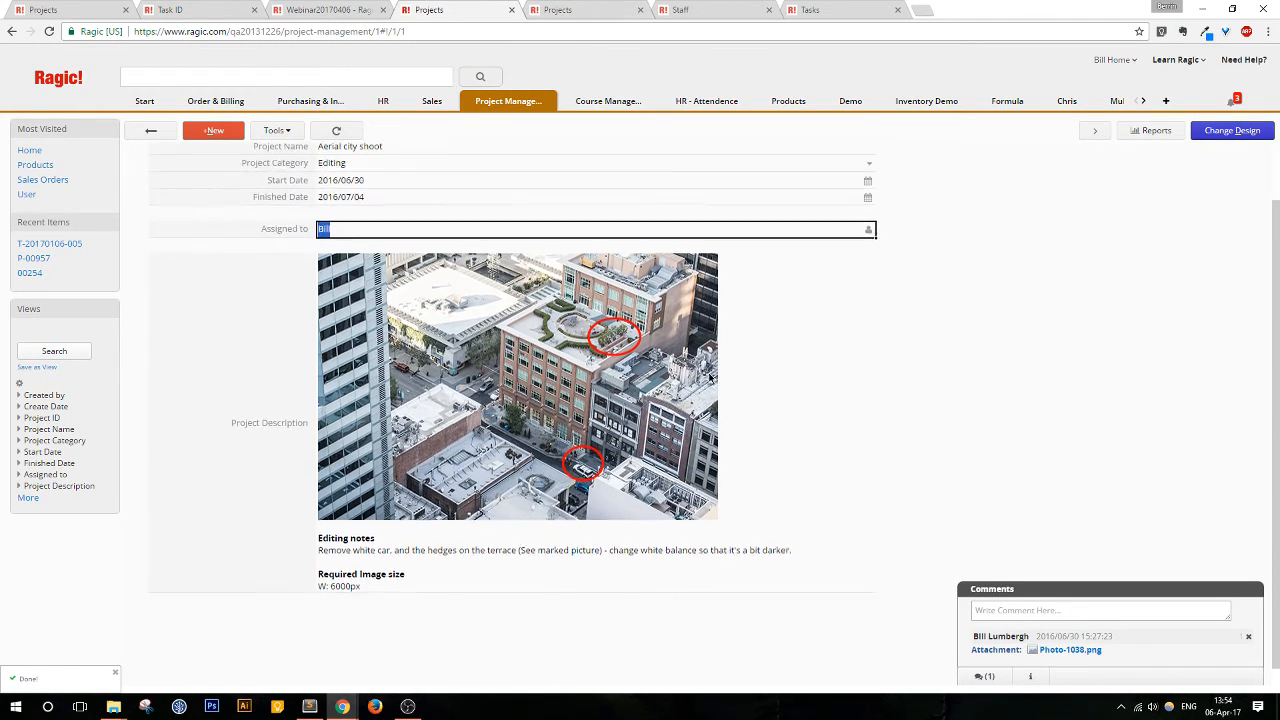
{"action": "scroll", "coordinate": [710, 377], "scroll_direction": "down", "scroll_amount": 1}
{"action": "scroll", "coordinate": [710, 377], "scroll_direction": "up", "scroll_amount": 3}
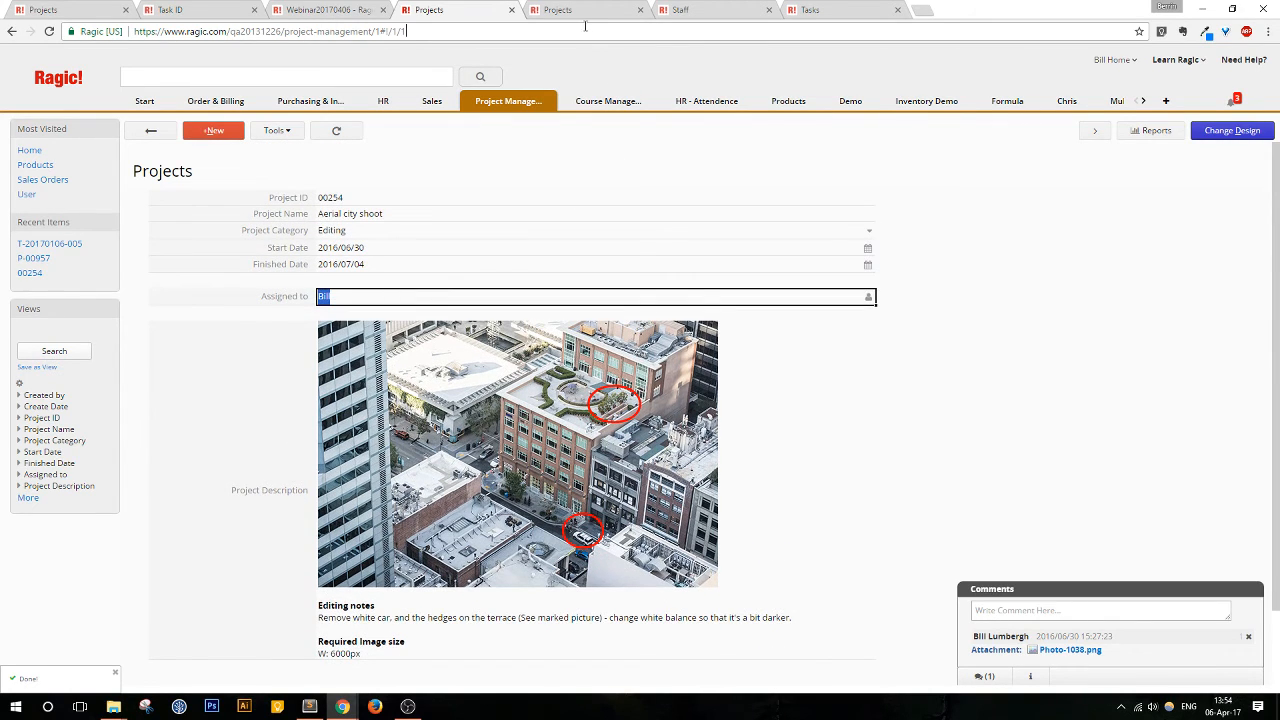
{"action": "left_click", "coordinate": [602, 10]}
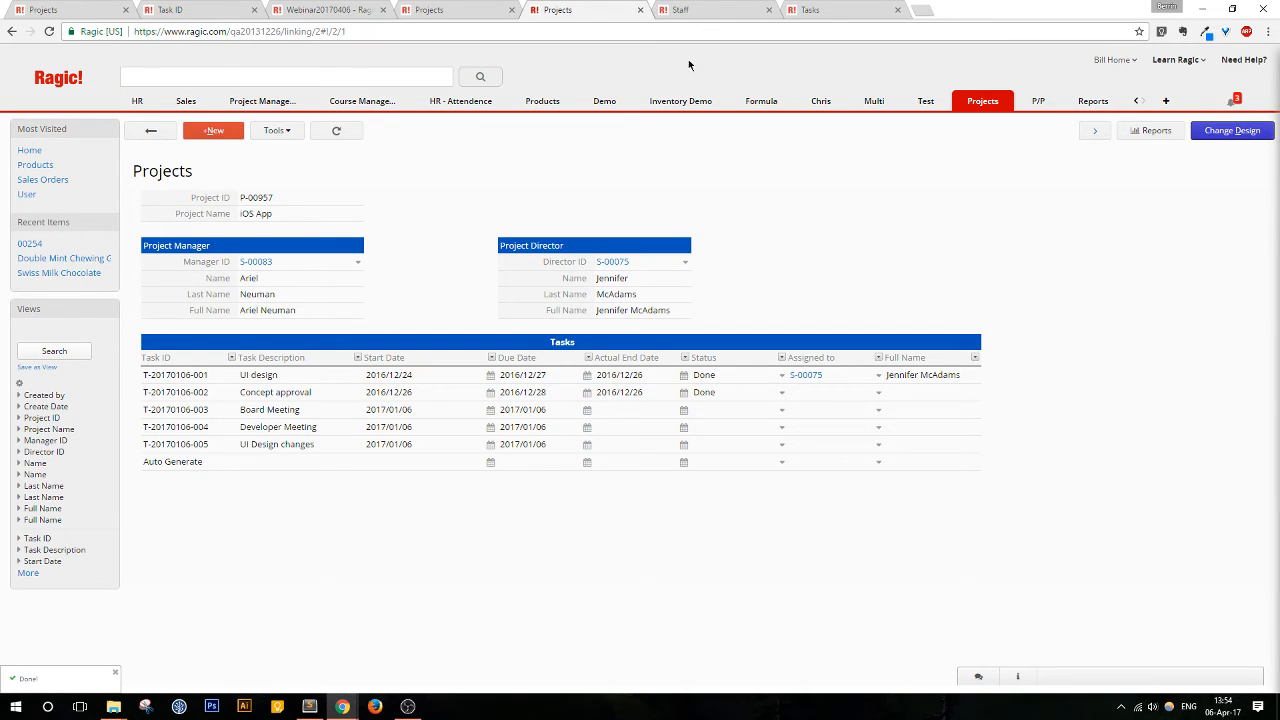
{"action": "left_click", "coordinate": [676, 9]}
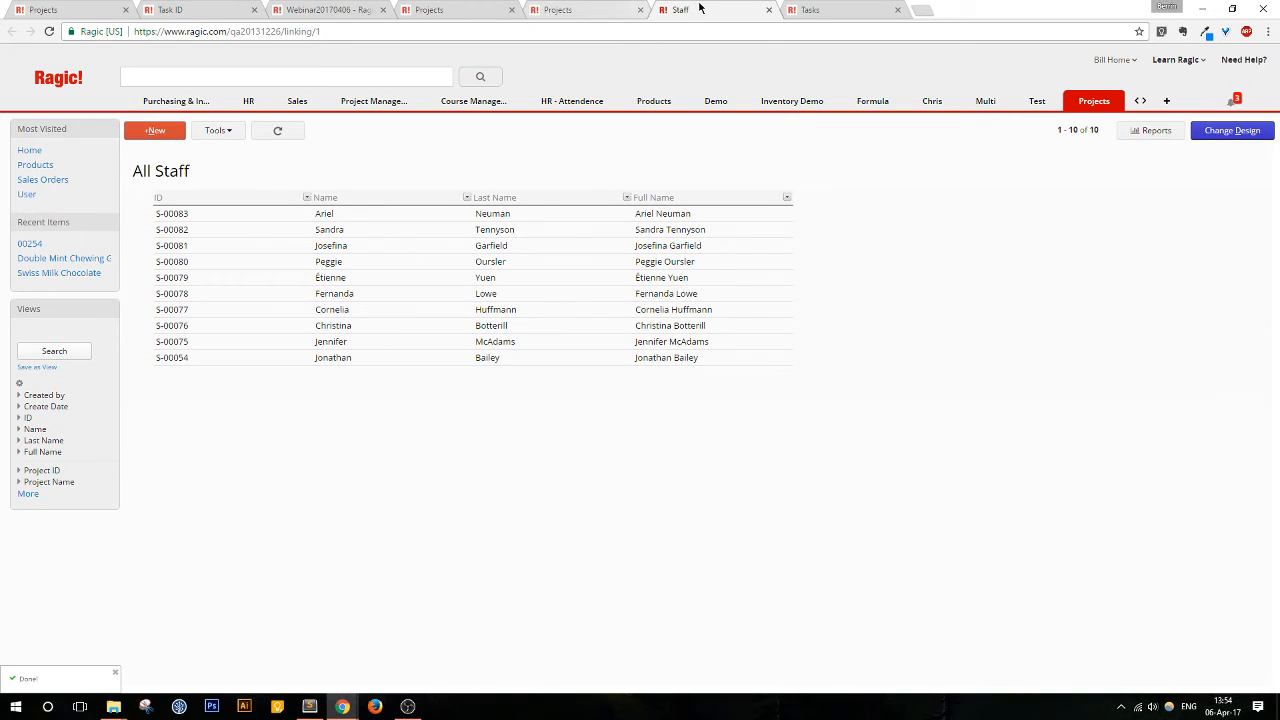
{"action": "left_click", "coordinate": [330, 9]}
{"action": "left_click", "coordinate": [208, 9]}
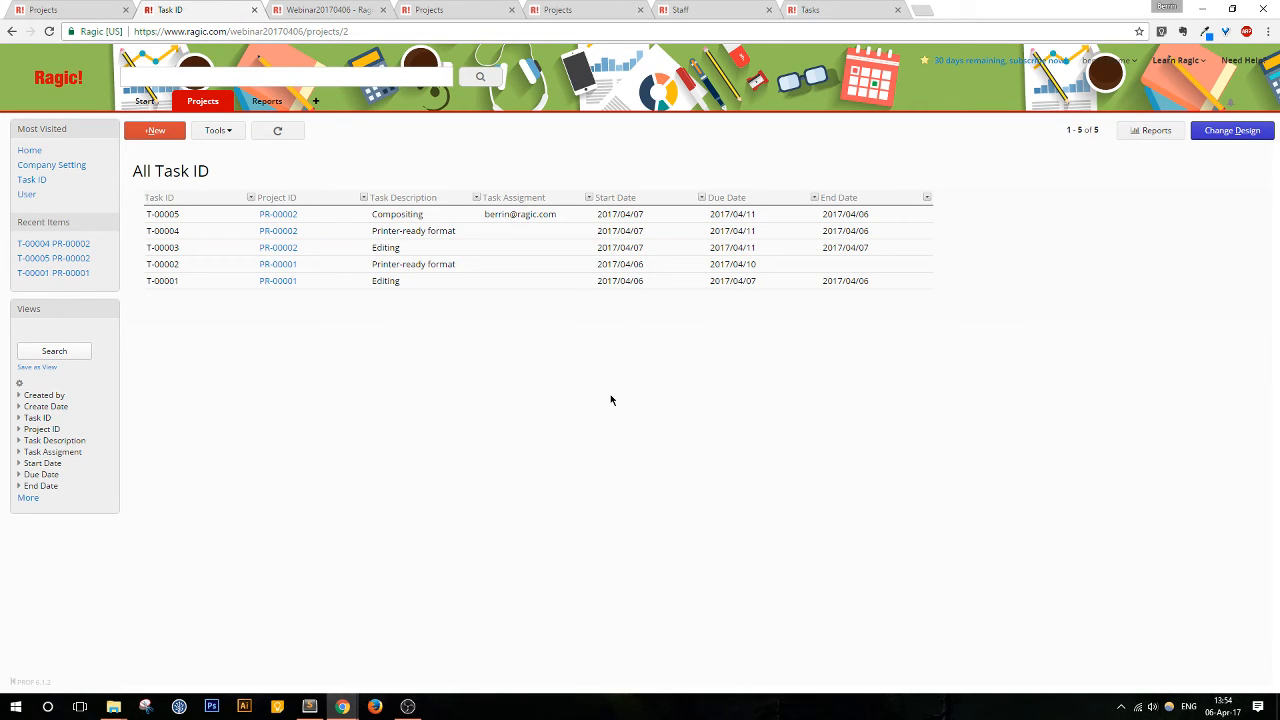
Step: Refresh project PR-00002 to check the End Dates of its tasks, and return to the task list
{"action": "left_click", "coordinate": [50, 9]}
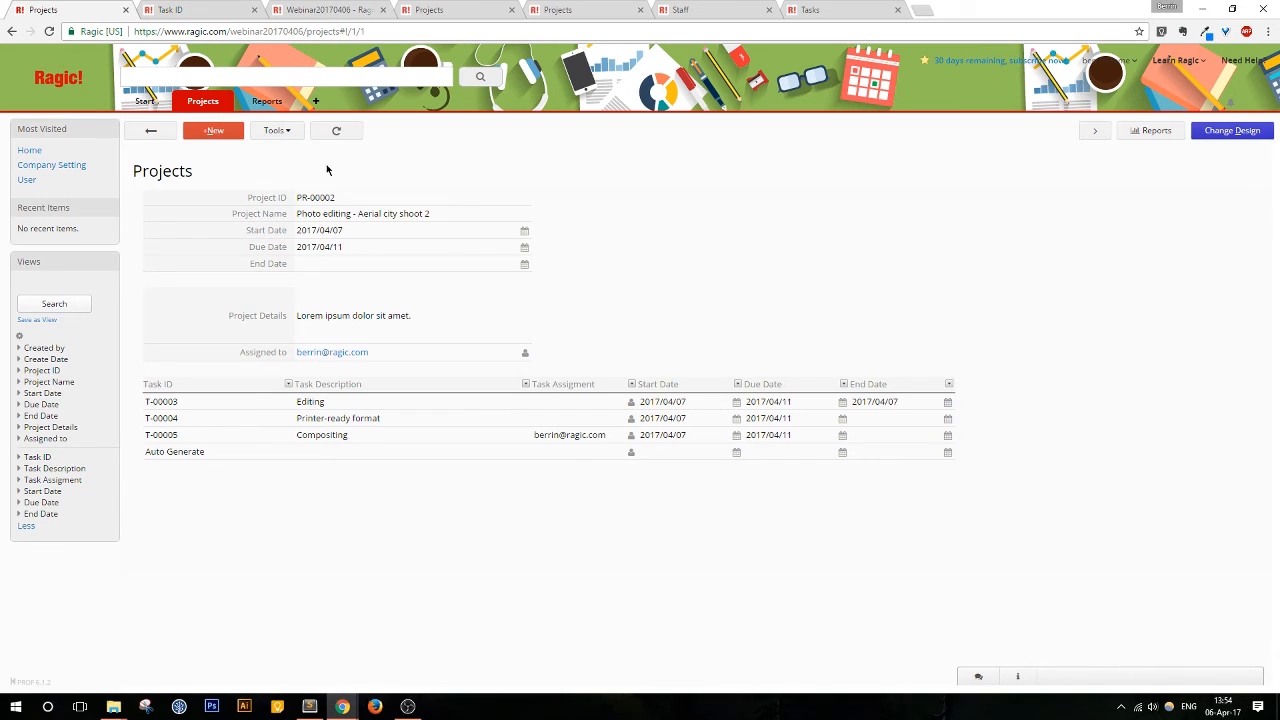
{"action": "left_click", "coordinate": [290, 140]}
{"action": "left_click", "coordinate": [336, 131]}
{"action": "mouse_move", "coordinate": [203, 110]}
{"action": "left_click", "coordinate": [162, 9]}
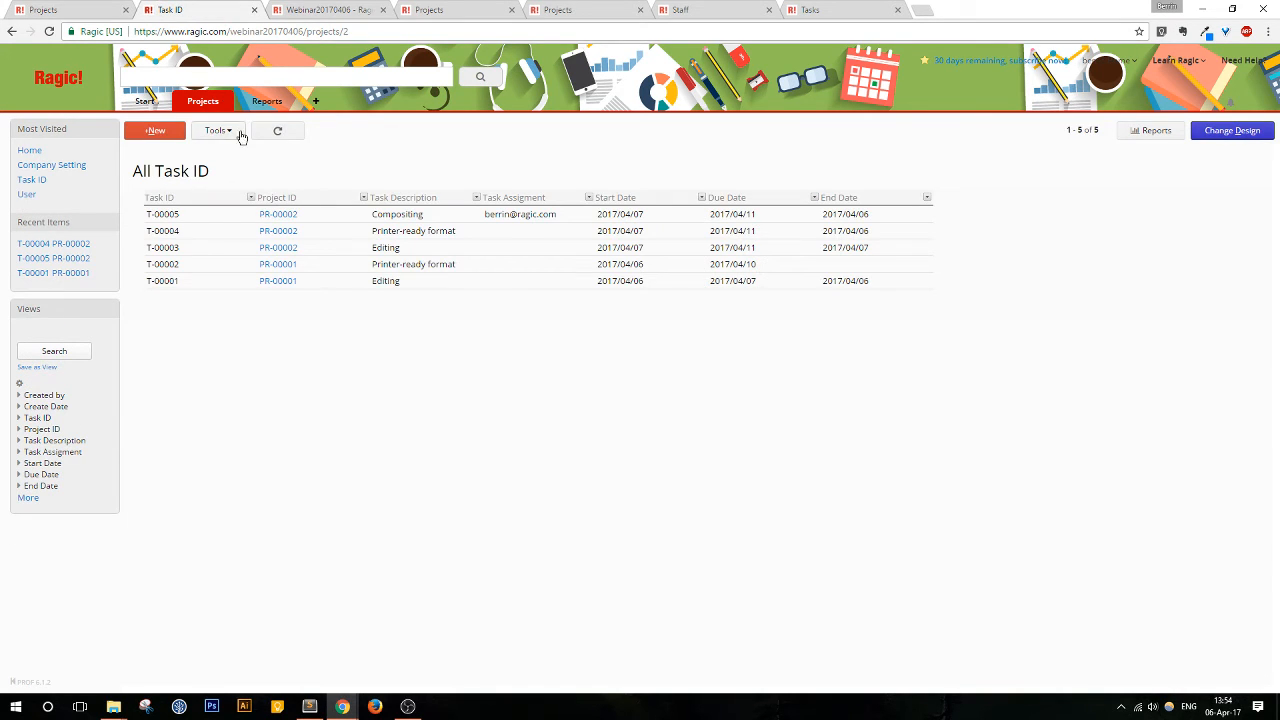
Step: Open task T-00005 in design mode and examine the Task Assigment field's settings, comparing with the task assignments in project PR-00002
{"action": "left_click", "coordinate": [447, 212]}
{"action": "left_click", "coordinate": [1229, 130]}
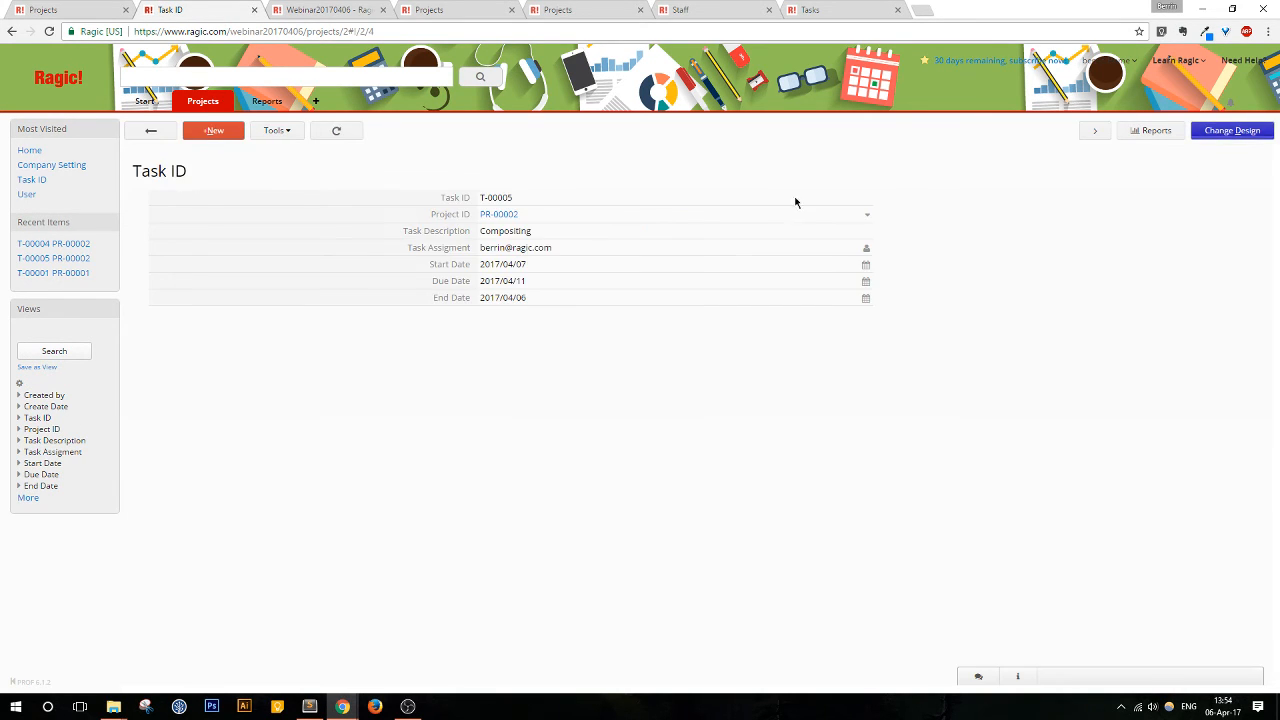
{"action": "left_click", "coordinate": [314, 272]}
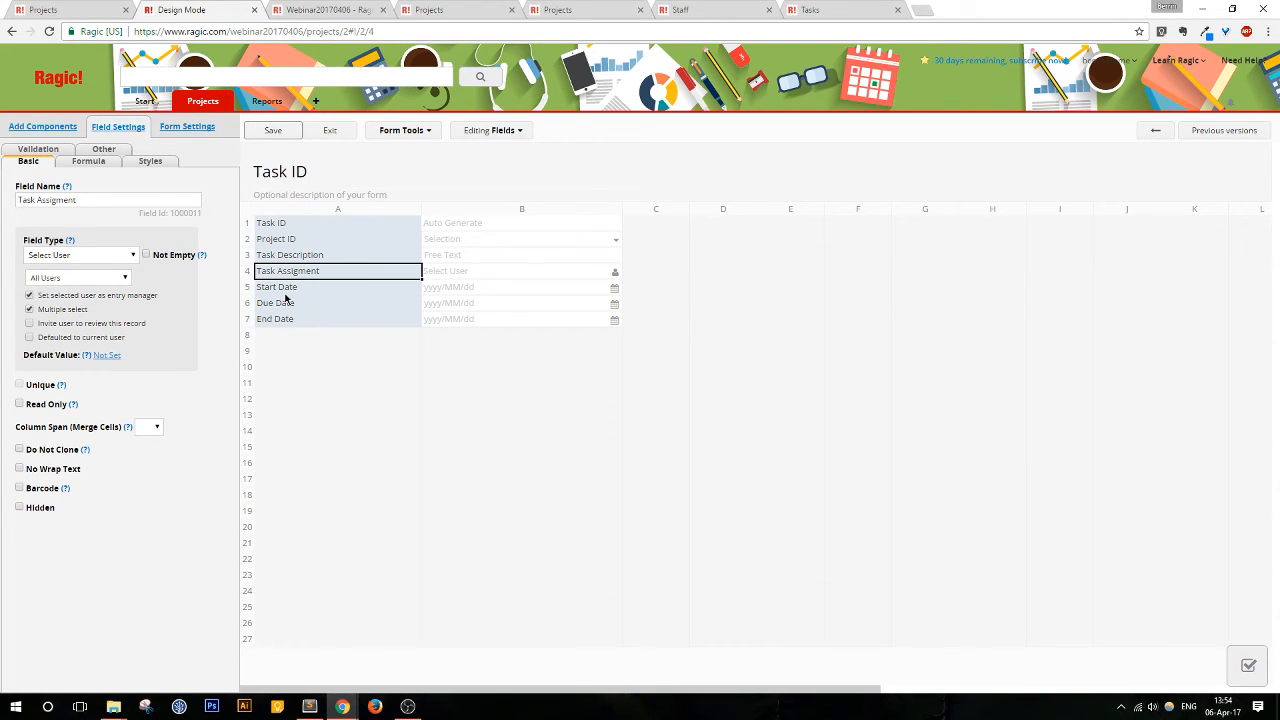
{"action": "left_click", "coordinate": [44, 11]}
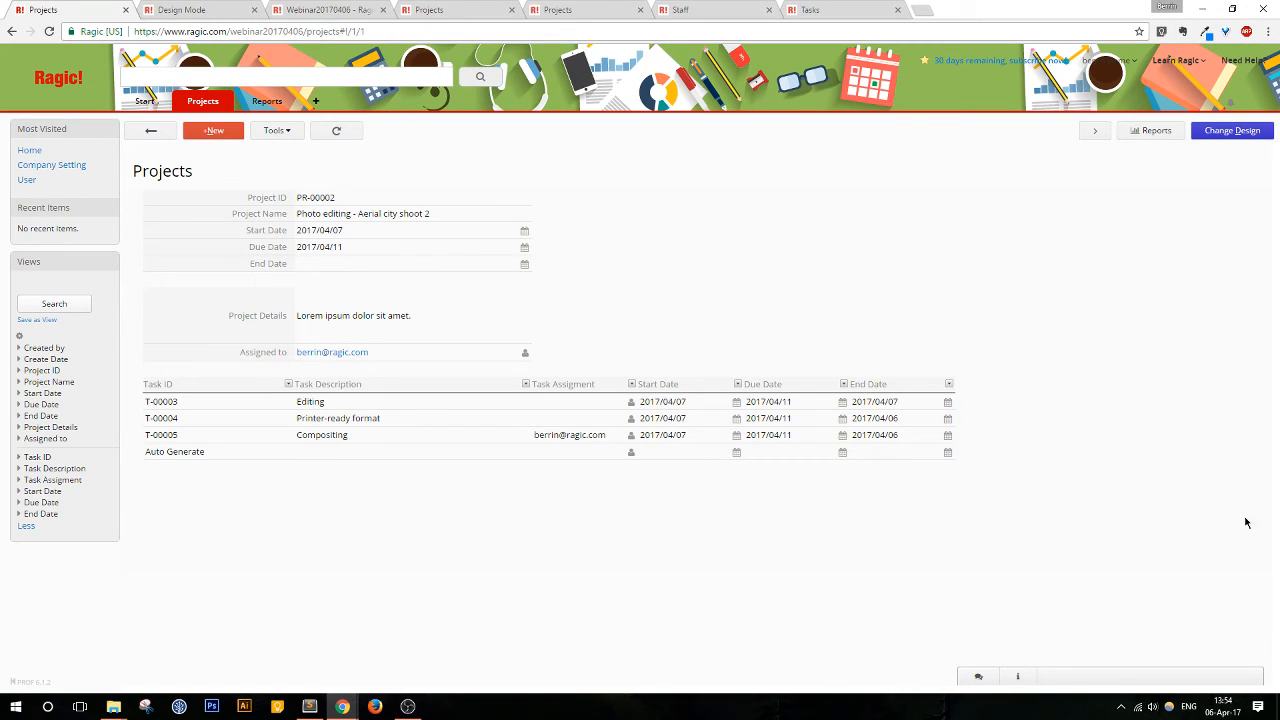
{"action": "left_click", "coordinate": [213, 7]}
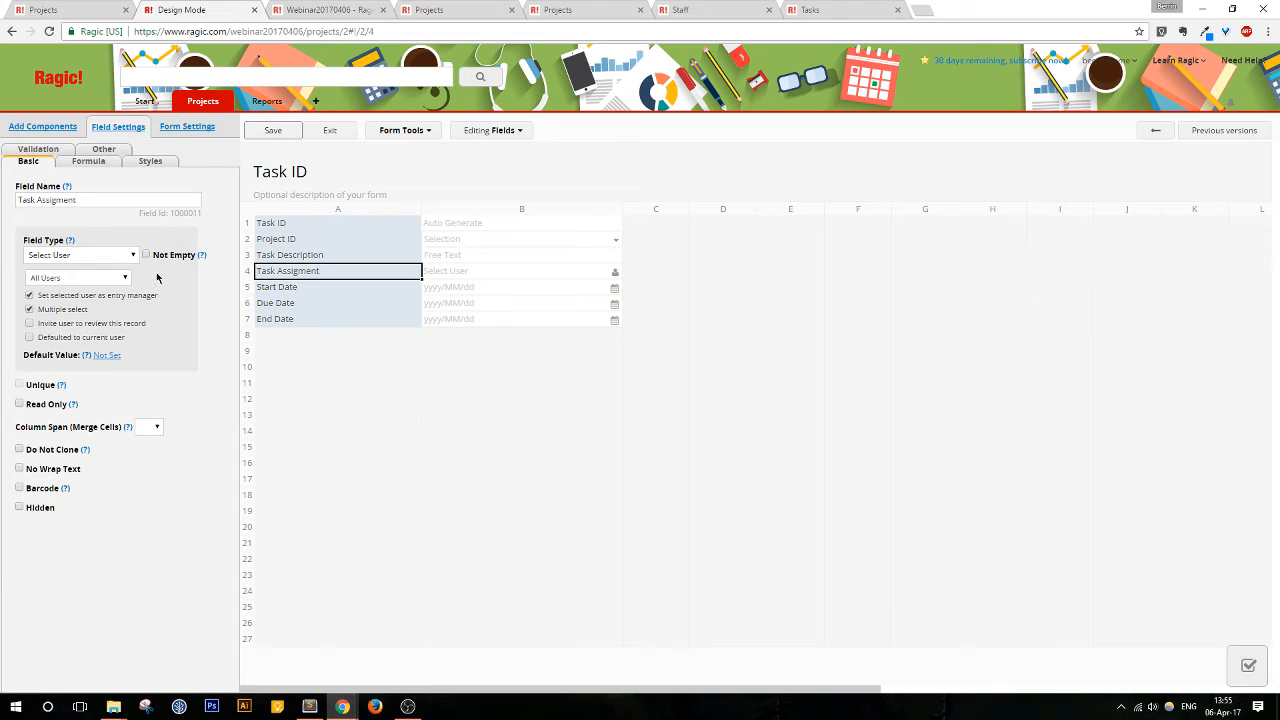
Step: Set the User group's access right on the task sheet to Survey User, save the design and exit design mode
{"action": "left_click", "coordinate": [170, 127]}
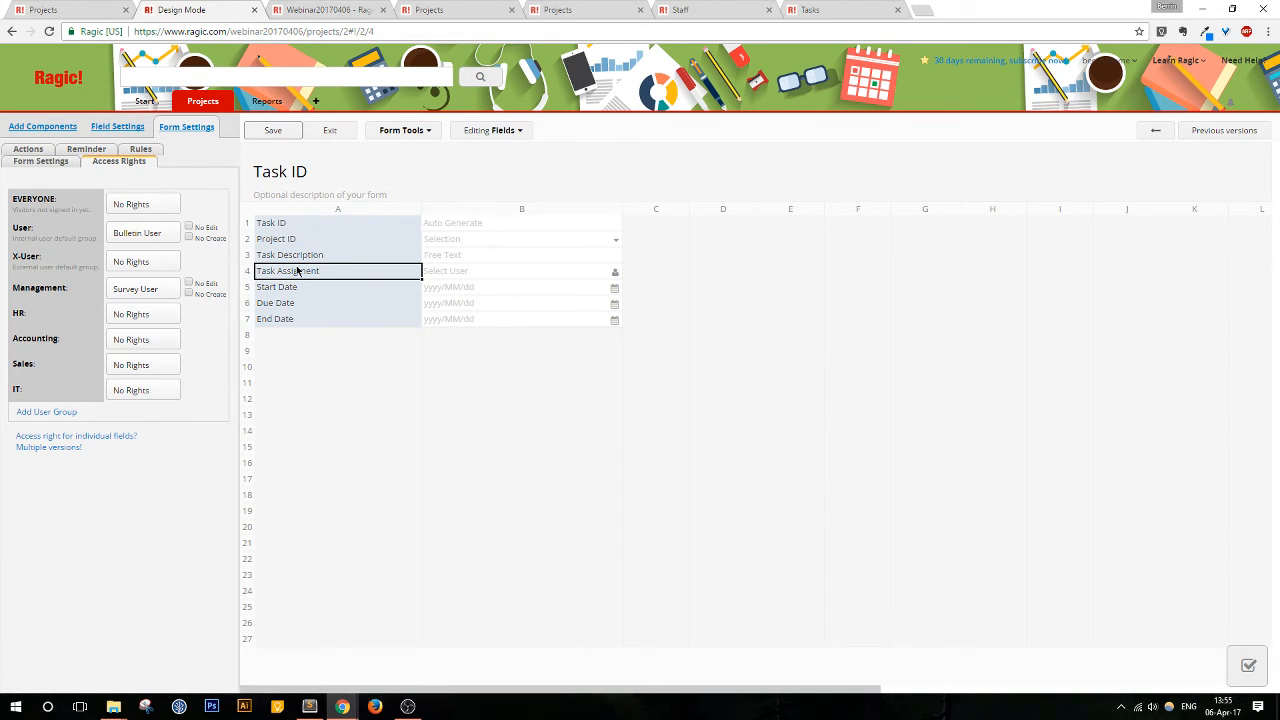
{"action": "left_click", "coordinate": [155, 237]}
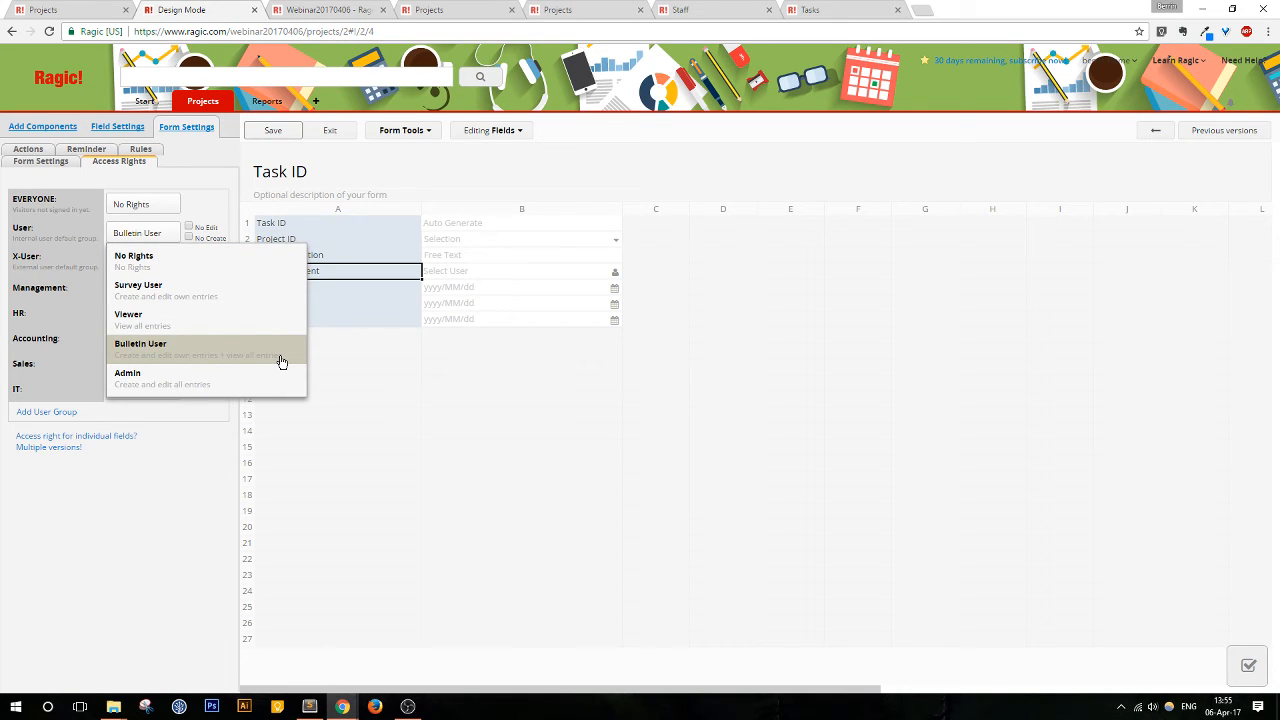
{"action": "left_click", "coordinate": [165, 305]}
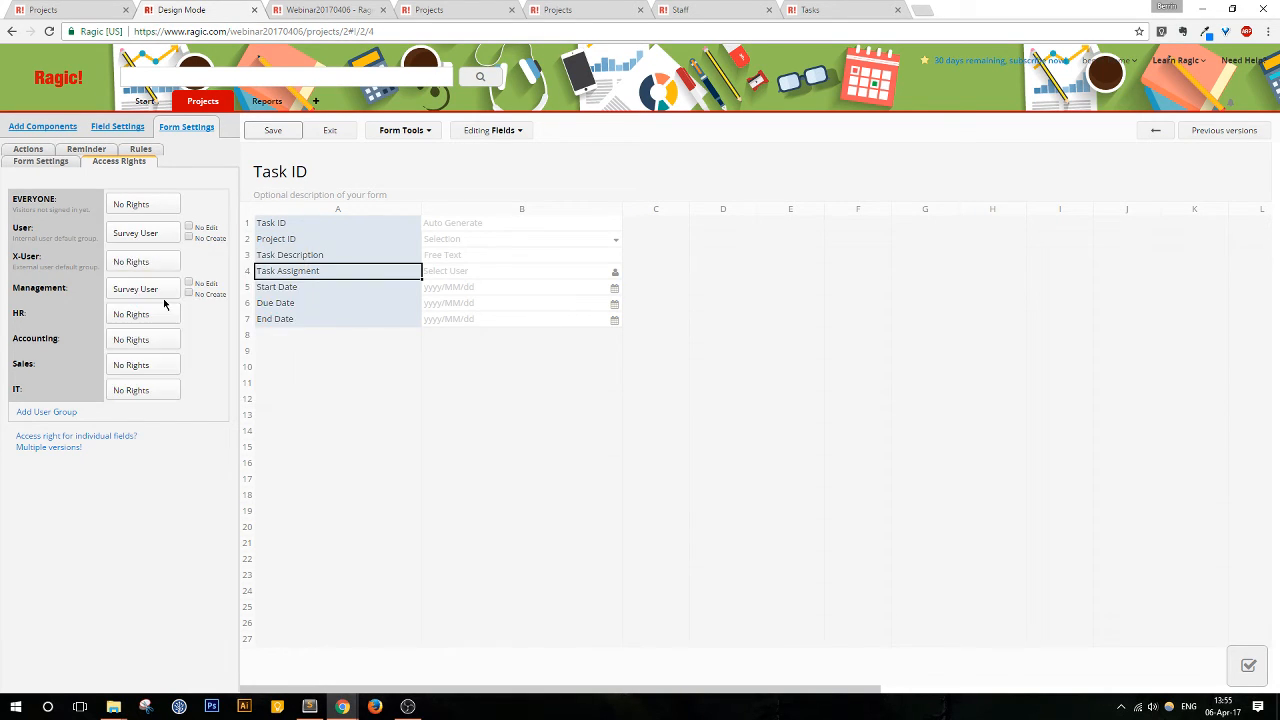
{"action": "left_click", "coordinate": [143, 232]}
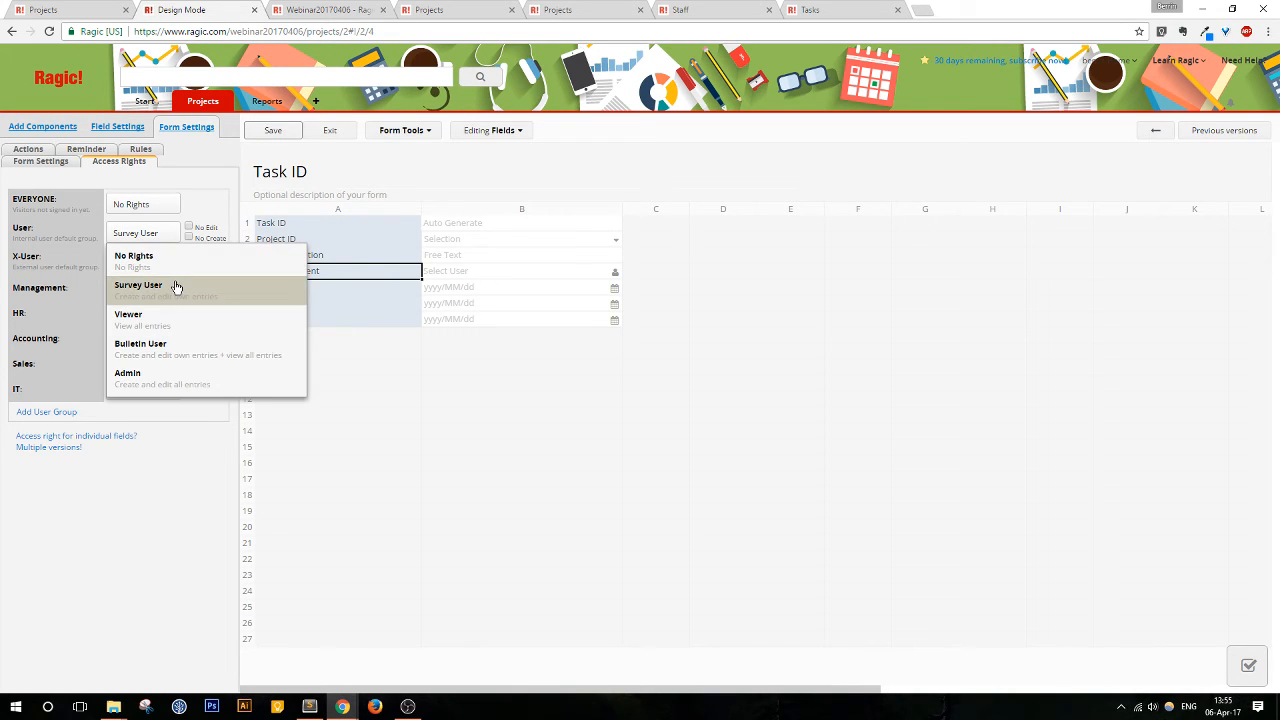
{"action": "left_click", "coordinate": [370, 268]}
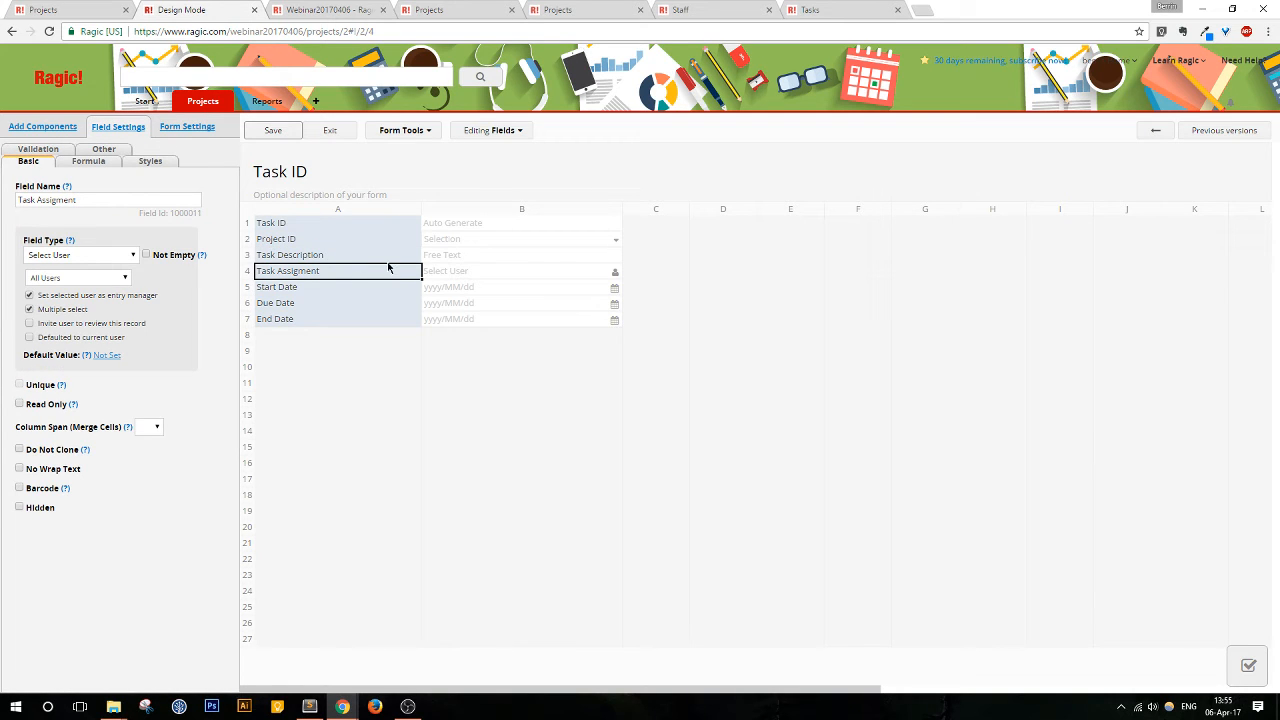
{"action": "left_click", "coordinate": [273, 131]}
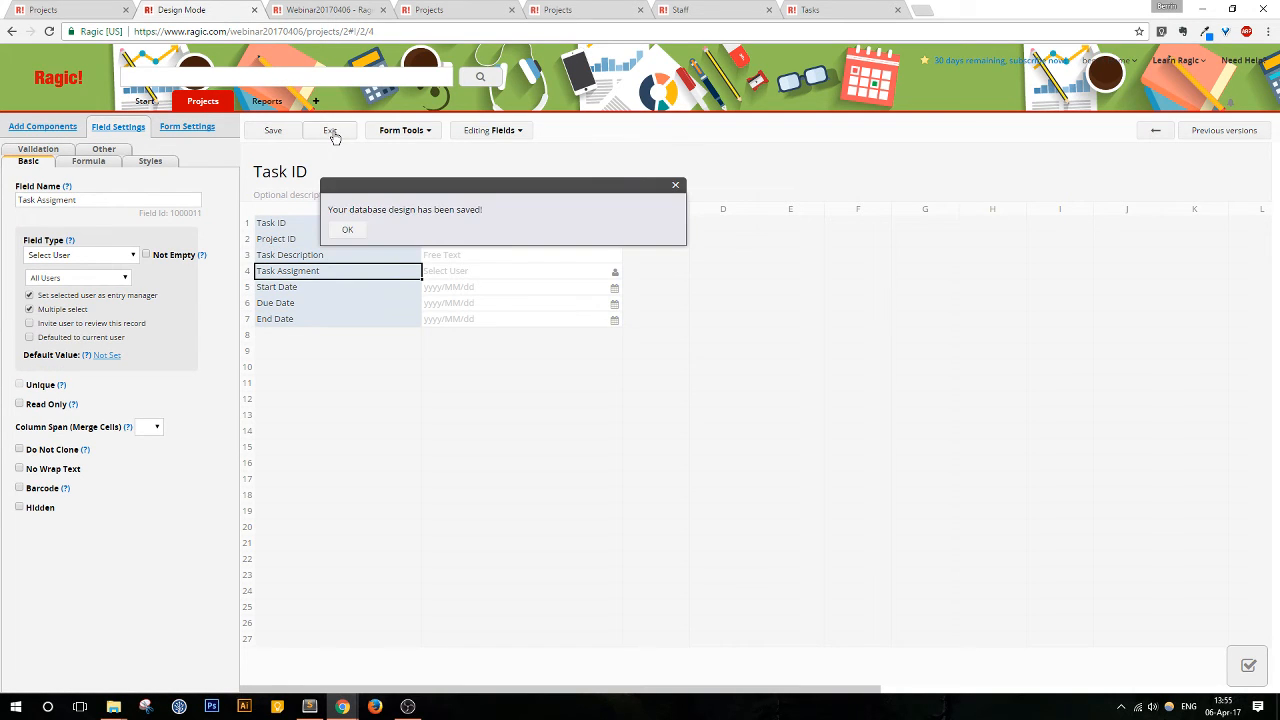
{"action": "left_click", "coordinate": [331, 132]}
Step: Go from the project record to the account's home page and open task T-00005 in the Task ID sheet
{"action": "left_click", "coordinate": [68, 12]}
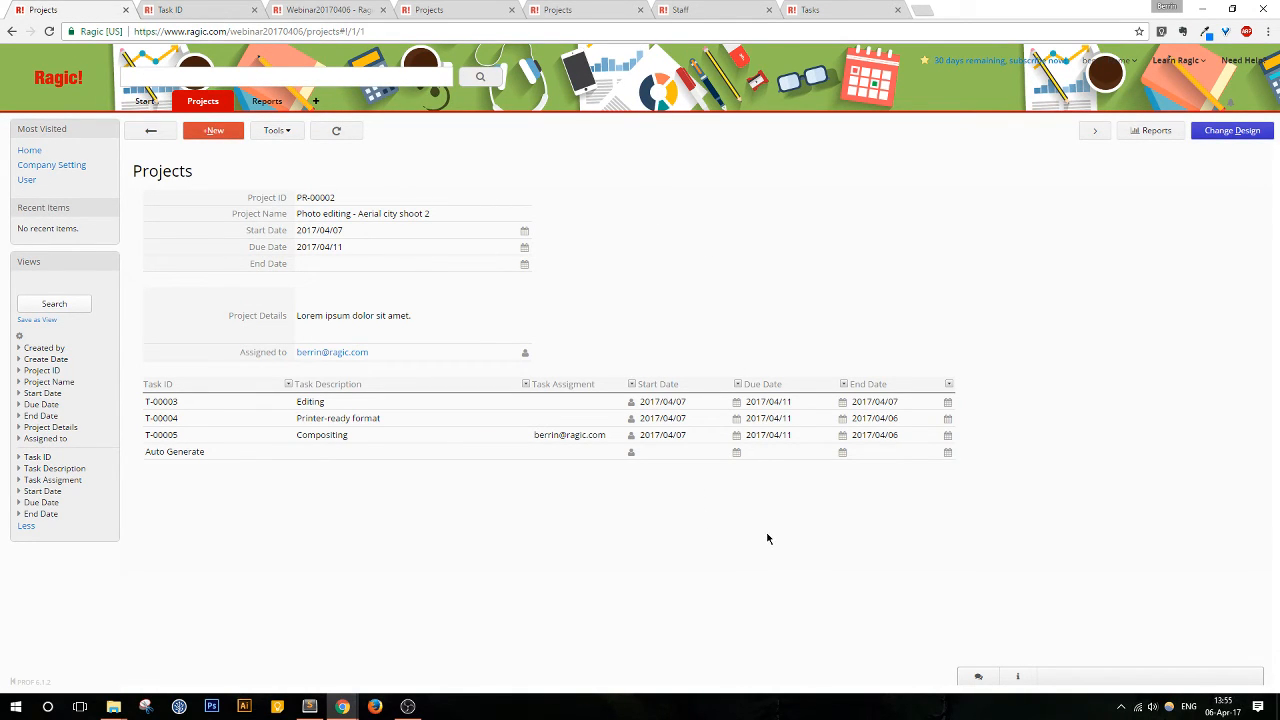
{"action": "mouse_move", "coordinate": [205, 103]}
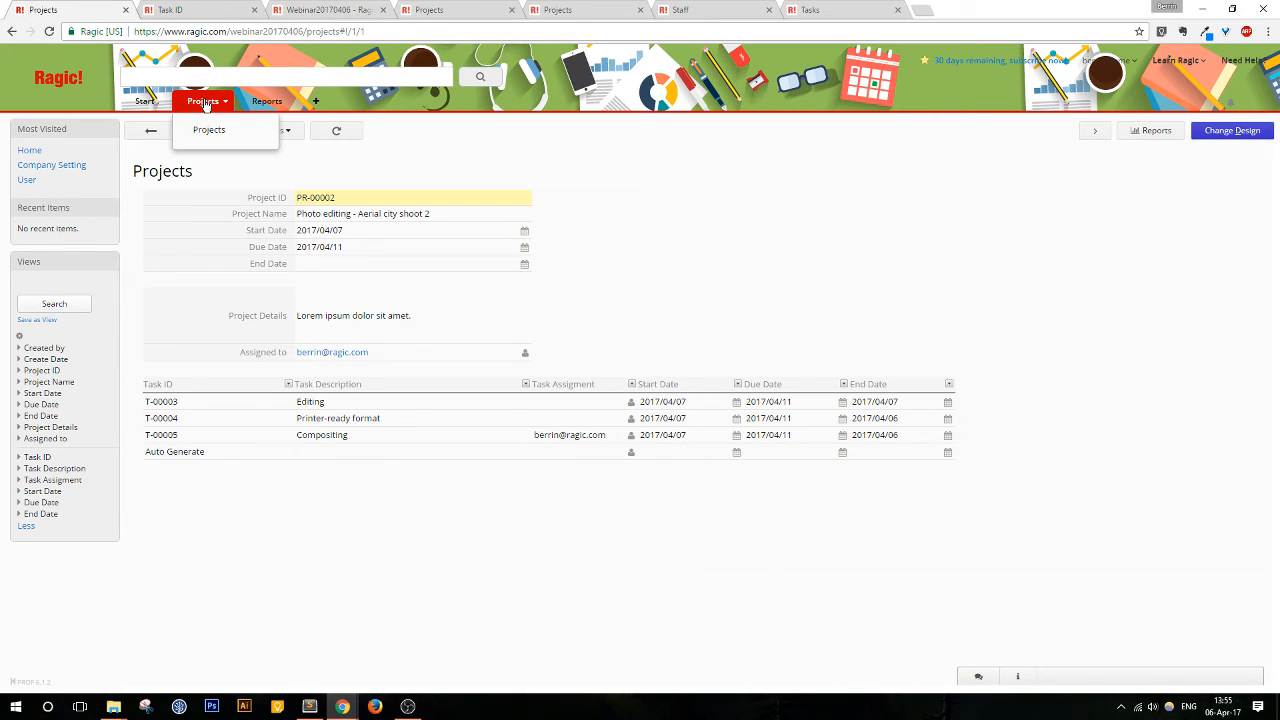
{"action": "left_click", "coordinate": [209, 131]}
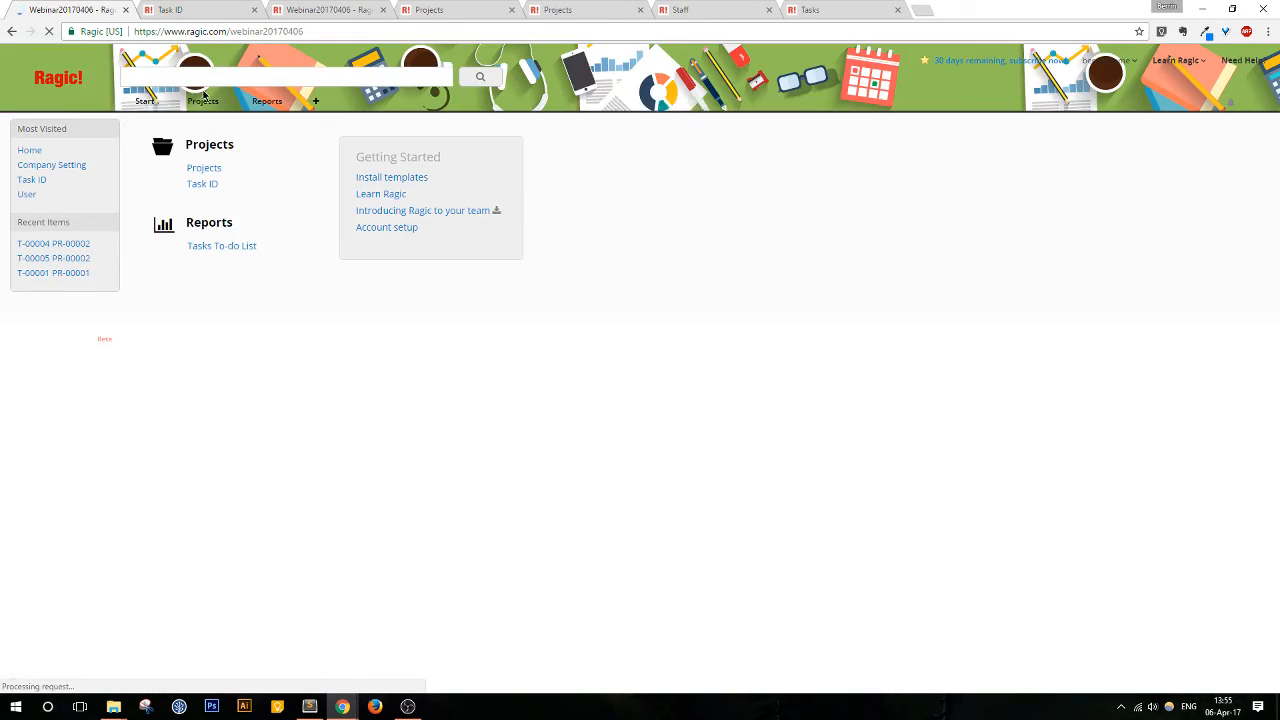
{"action": "mouse_move", "coordinate": [203, 103]}
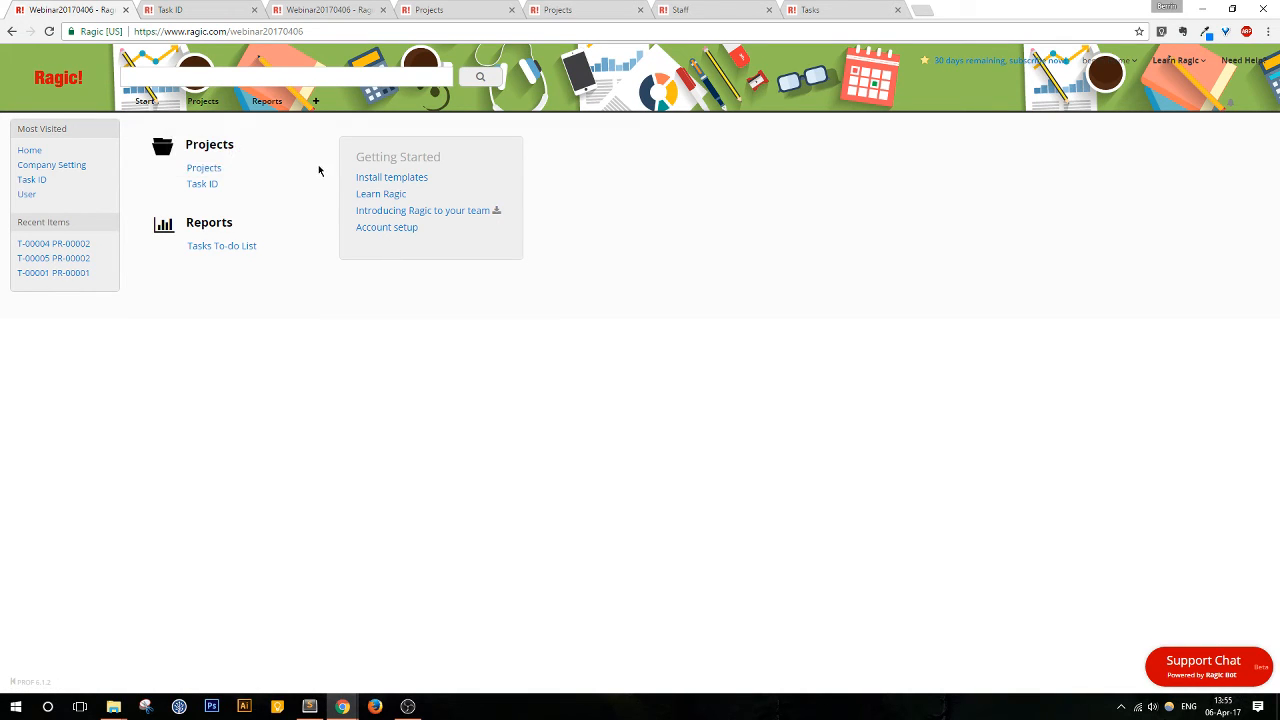
{"action": "left_click", "coordinate": [203, 184]}
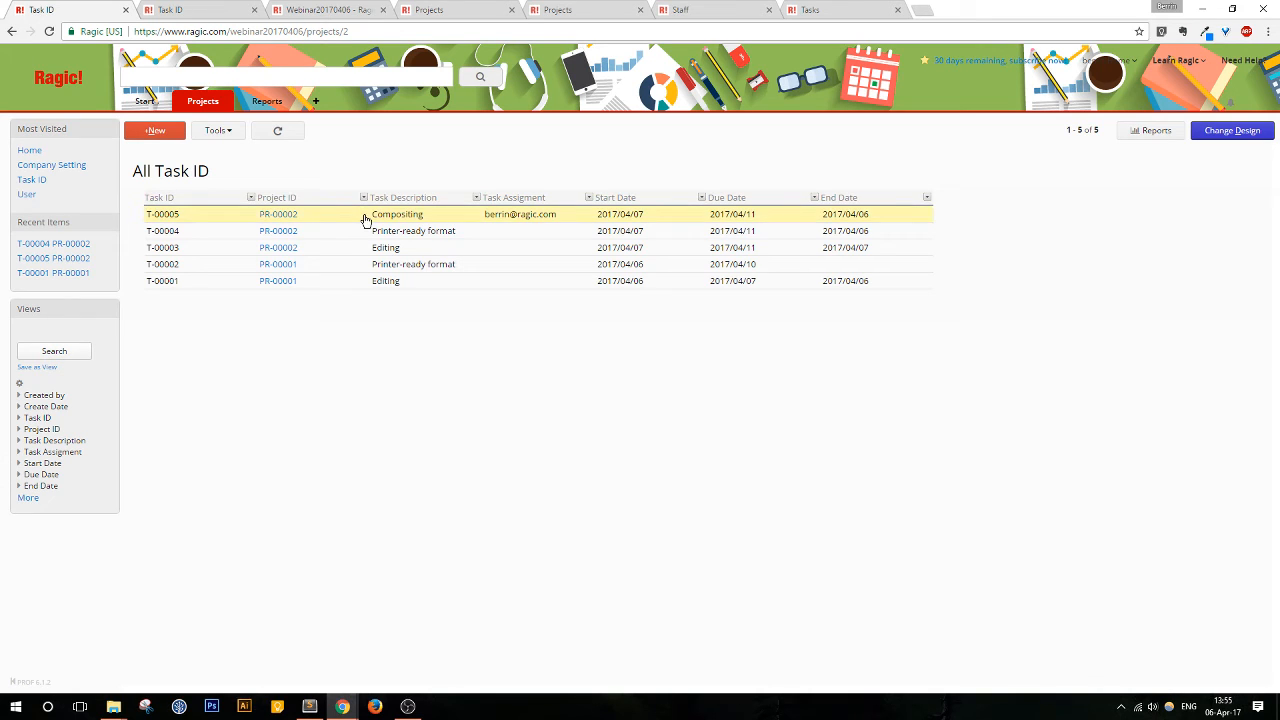
{"action": "left_click", "coordinate": [331, 214]}
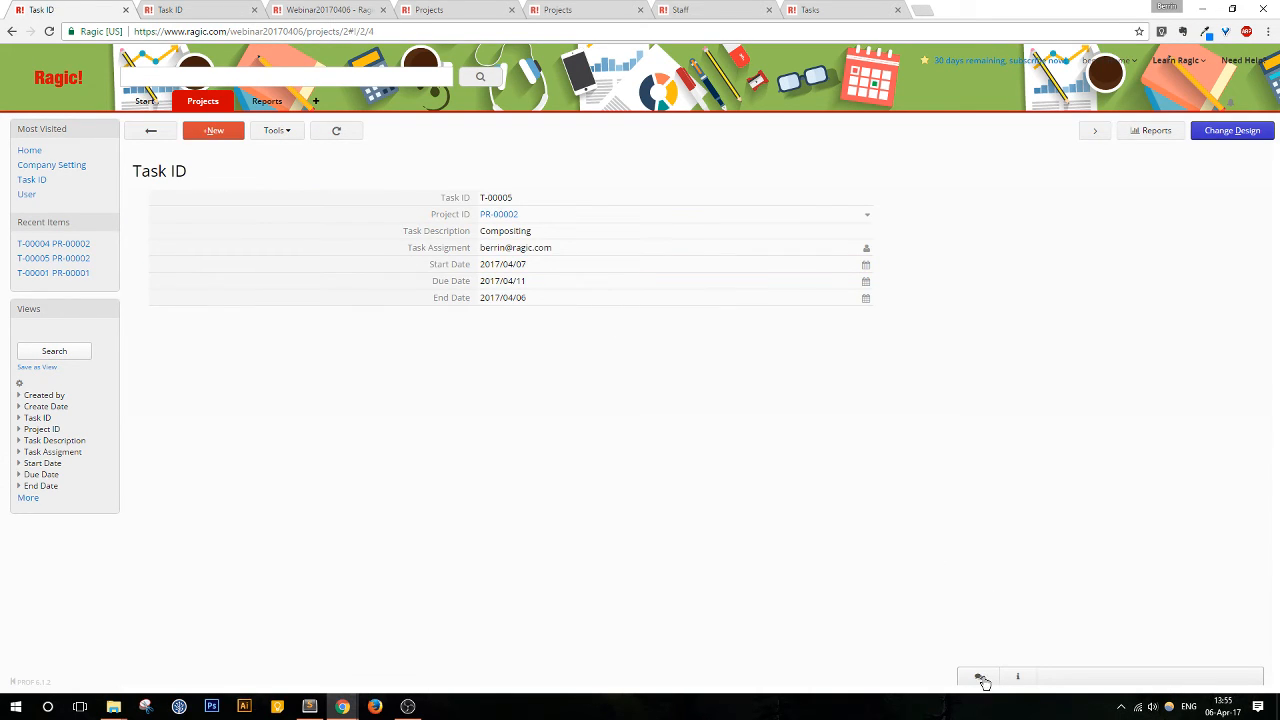
Step: Post the comment "Test" on task T-00005
{"action": "left_click", "coordinate": [979, 677]}
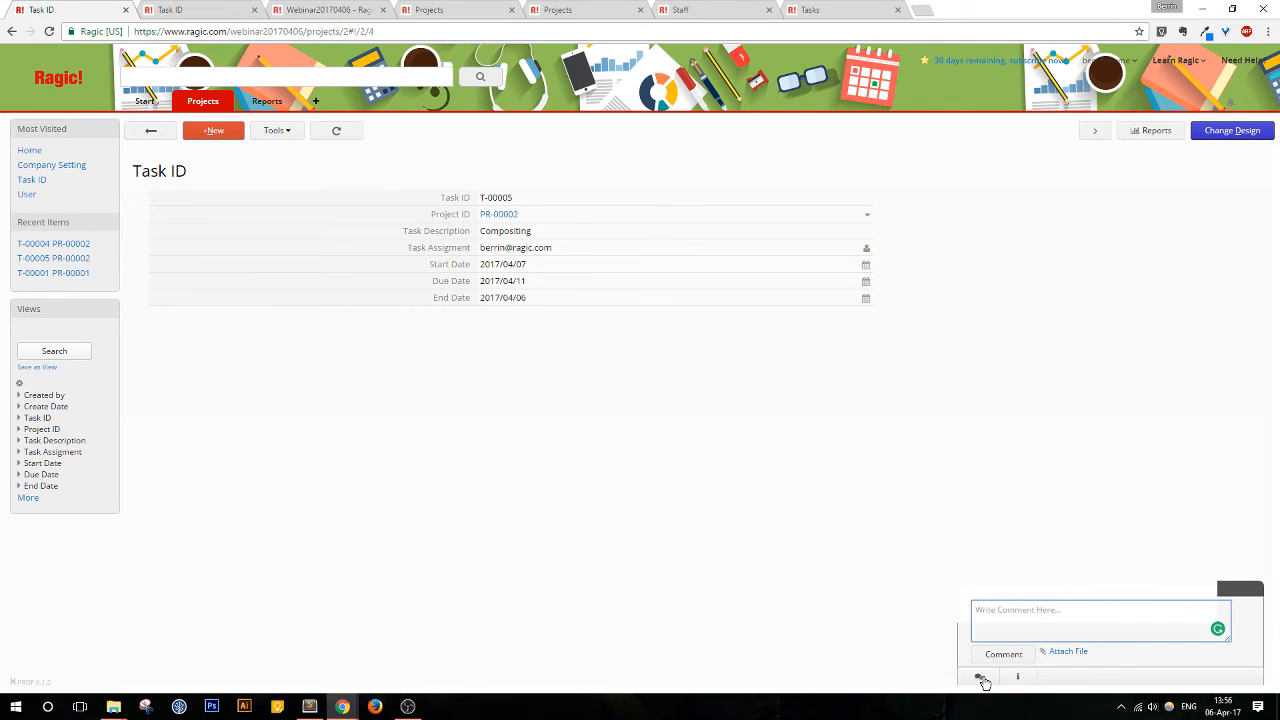
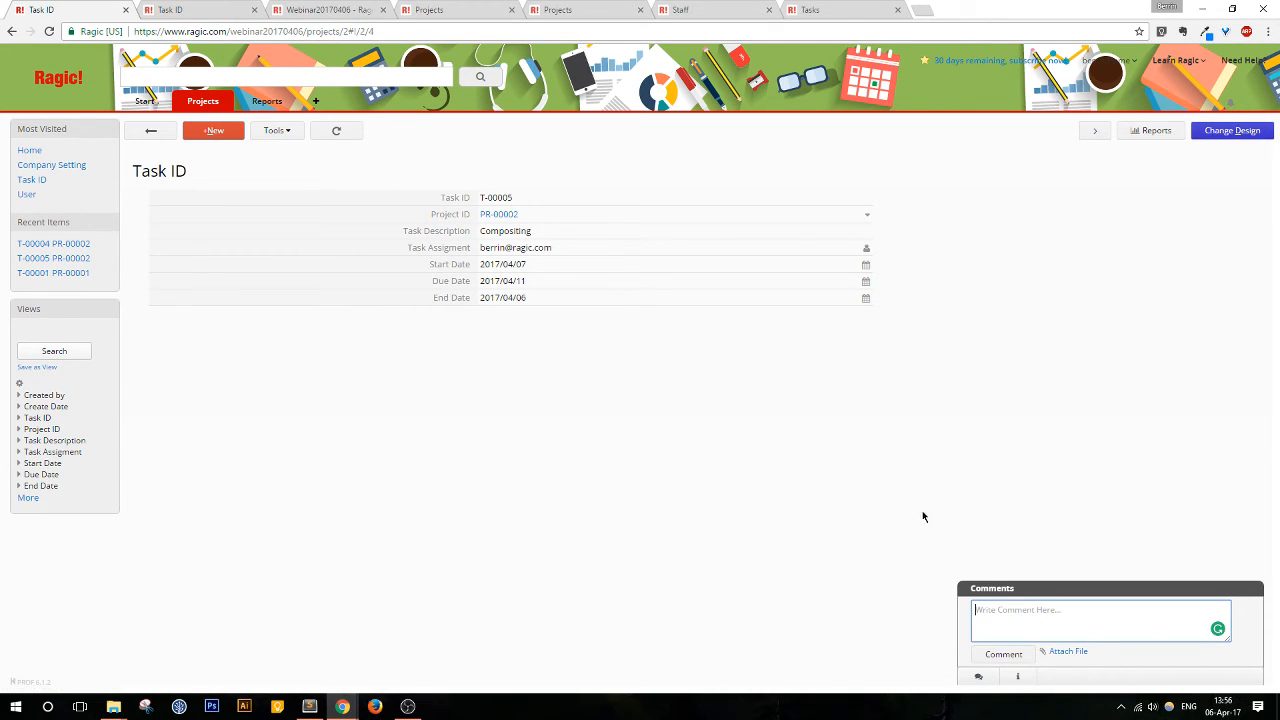
{"action": "left_click", "coordinate": [1230, 107]}
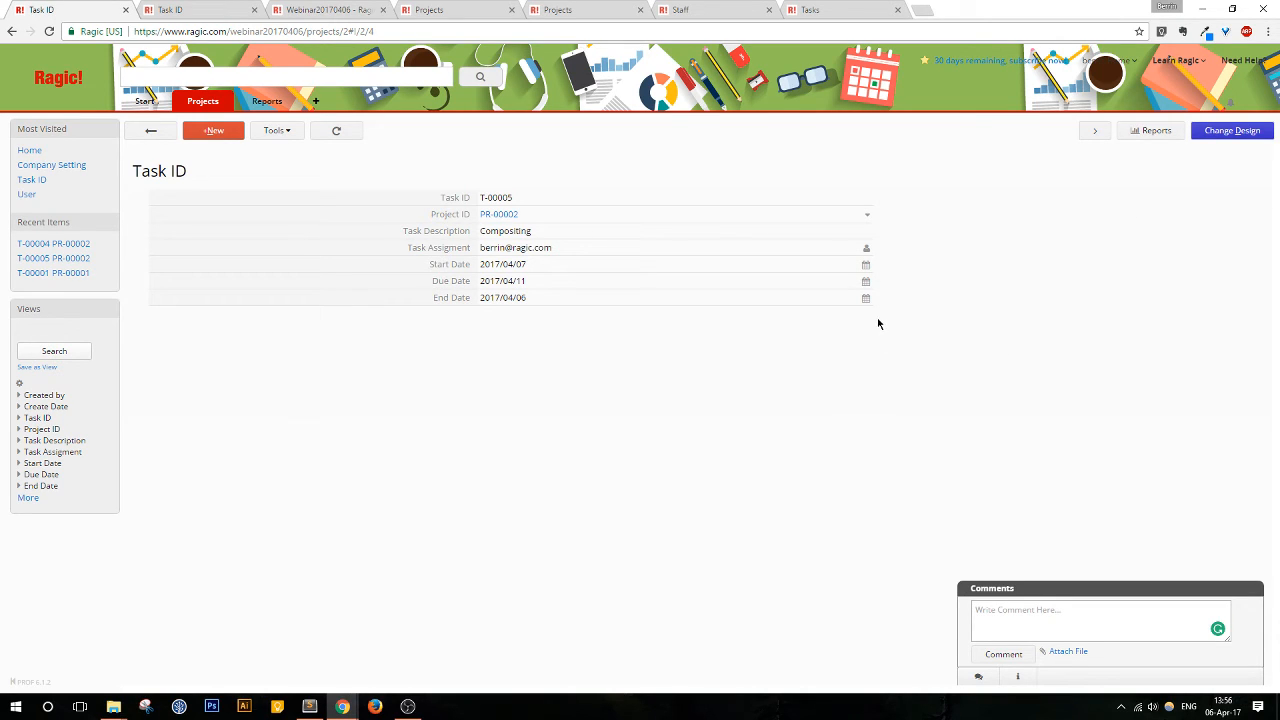
{"action": "left_click", "coordinate": [994, 624]}
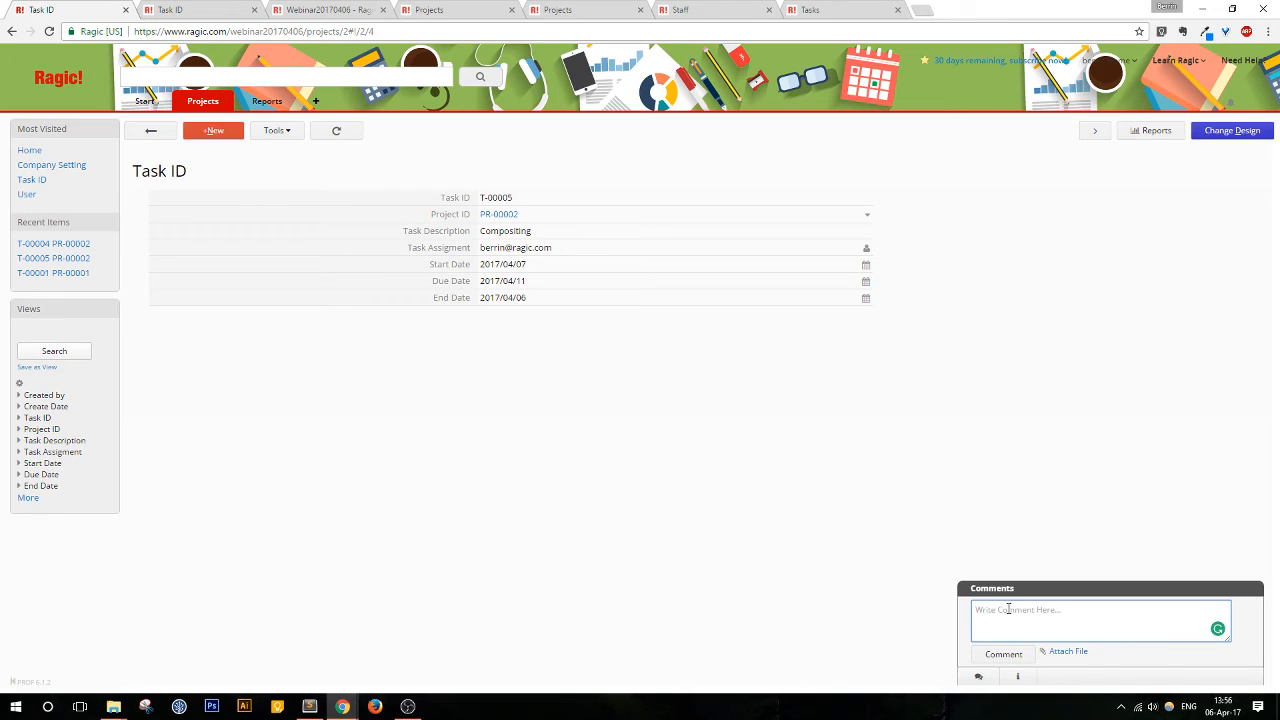
{"action": "type", "text": "Test"}
{"action": "left_click", "coordinate": [1003, 655]}
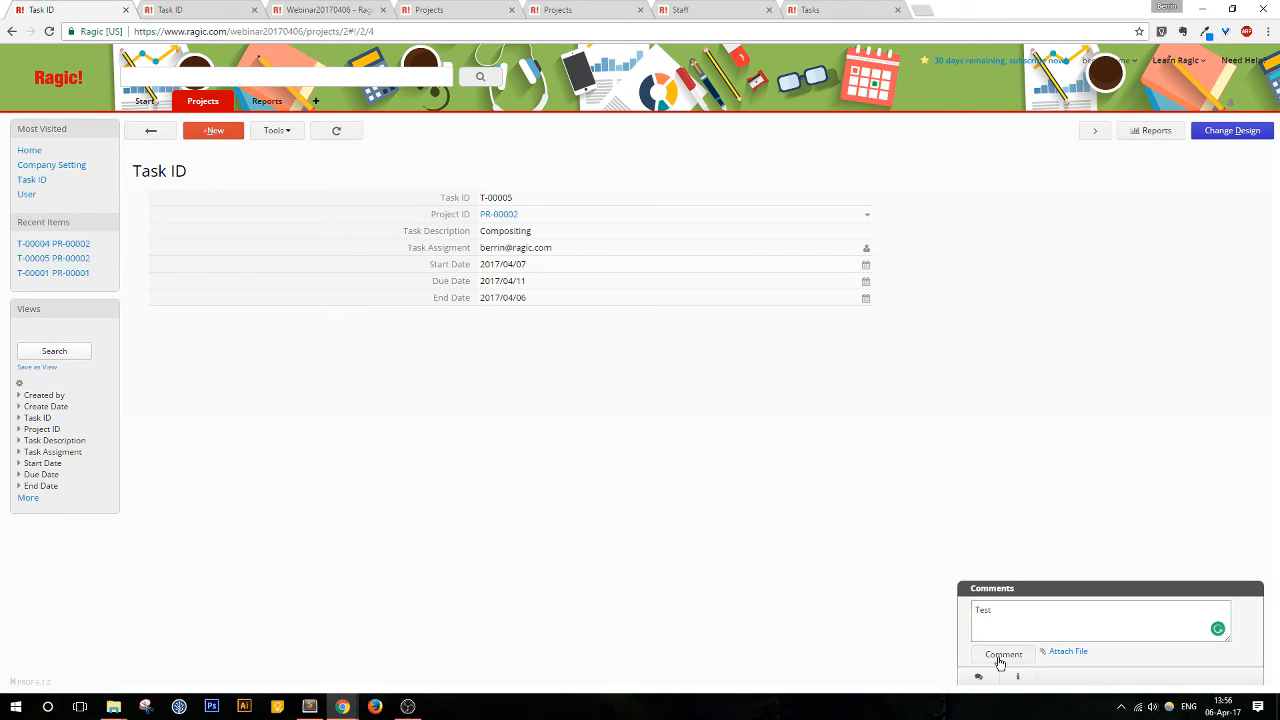
{"action": "left_click_drag", "start_coordinate": [1006, 636], "coordinate": [1047, 636]}
{"action": "left_click_drag", "start_coordinate": [1084, 635], "coordinate": [1008, 635]}
{"action": "left_click", "coordinate": [1008, 636]}
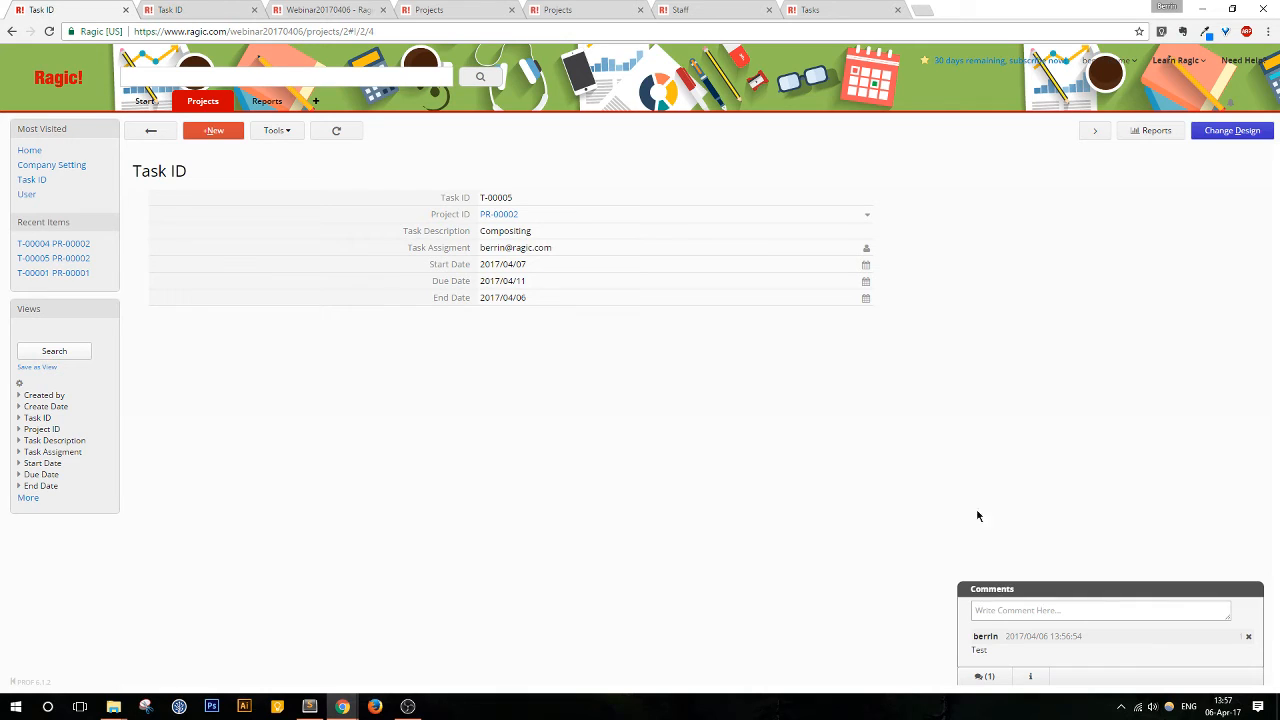
Step: Rename the task sheet to "Tasks" in design mode and select the empty cell A9 below its fields
{"action": "left_click", "coordinate": [1220, 138]}
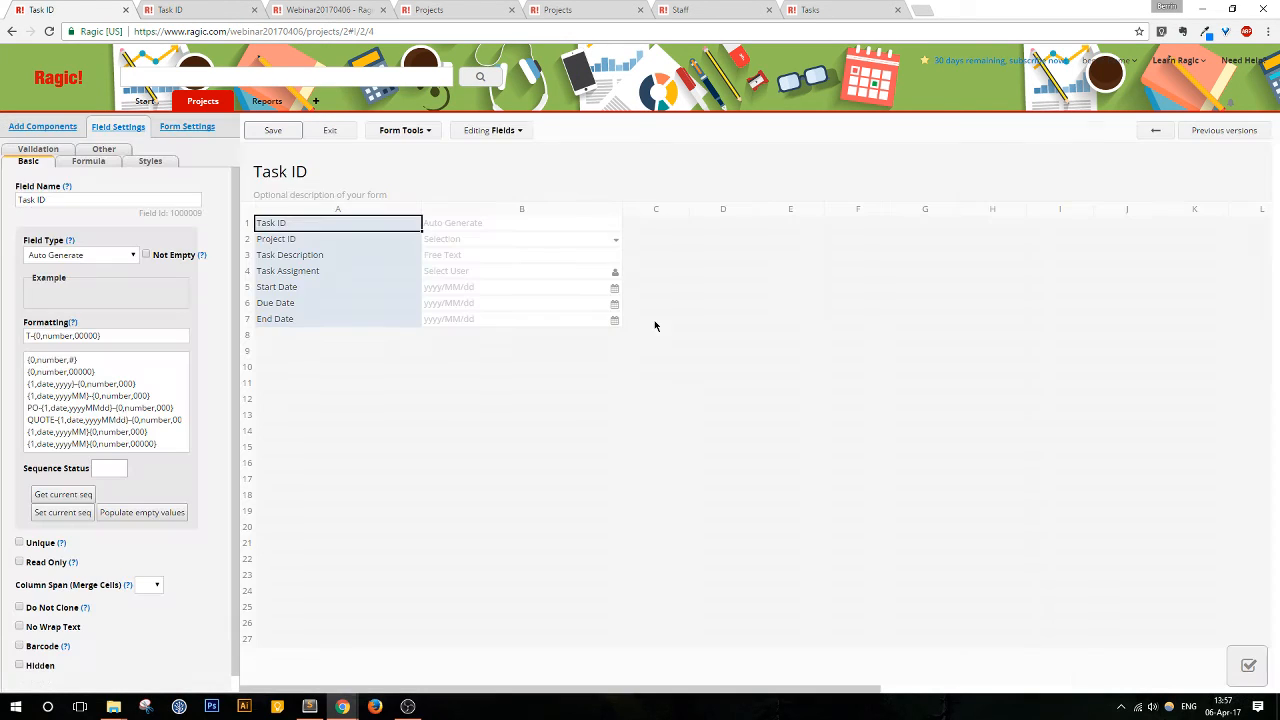
{"action": "left_click", "coordinate": [309, 352]}
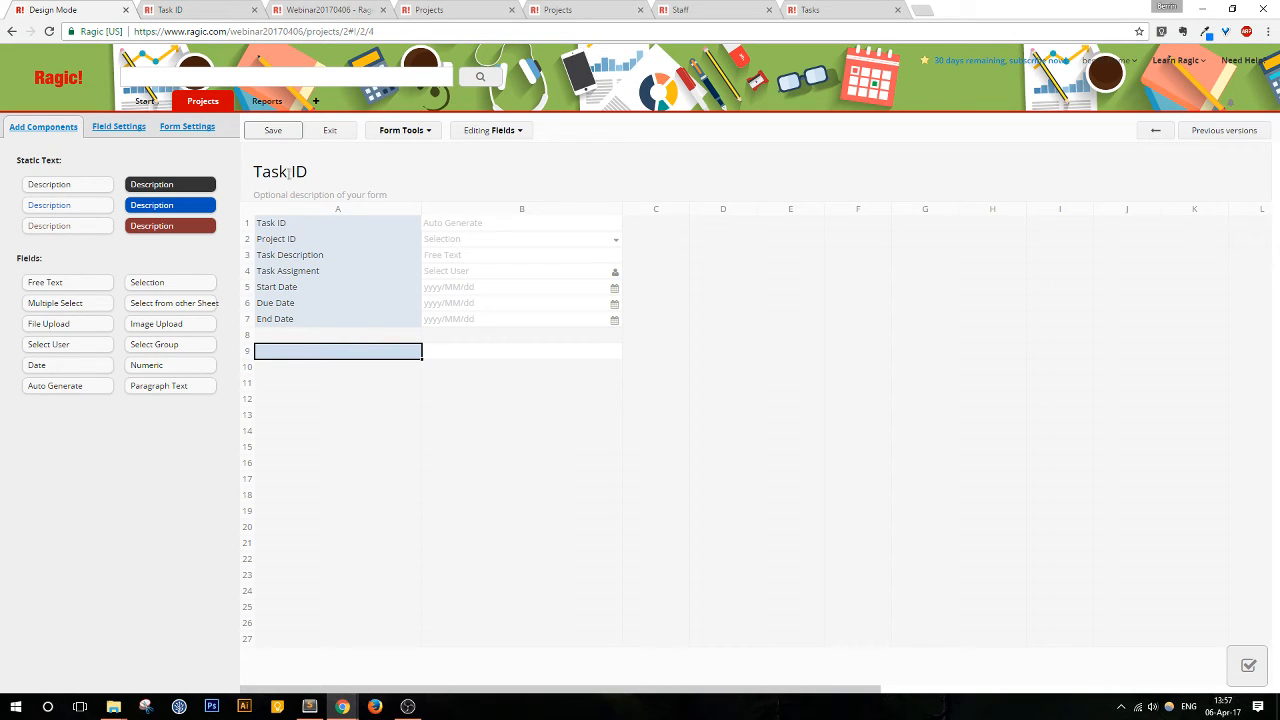
{"action": "left_click", "coordinate": [337, 176]}
{"action": "double_click", "coordinate": [337, 178]}
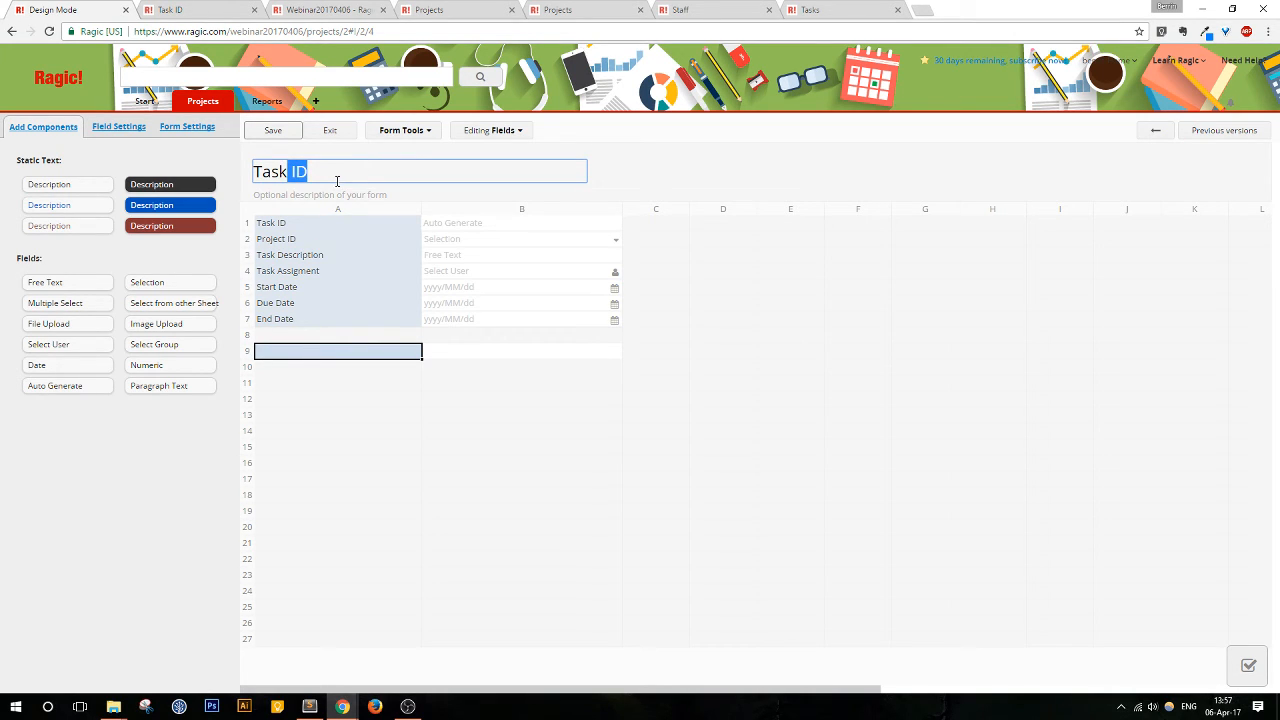
{"action": "type", "text": "s"}
{"action": "left_click", "coordinate": [344, 354]}
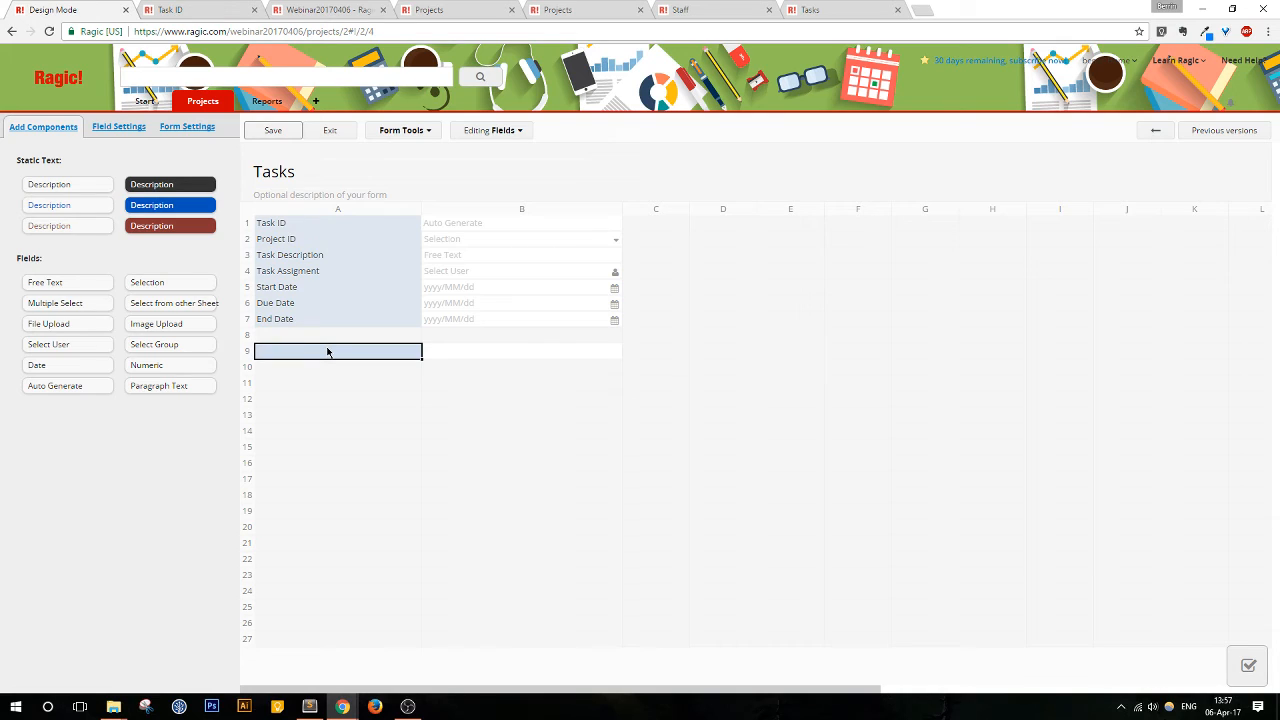
Step: Enter "Attachment" as the field header in cell A9, below the existing task fields
{"action": "type", "text": "Fi"}
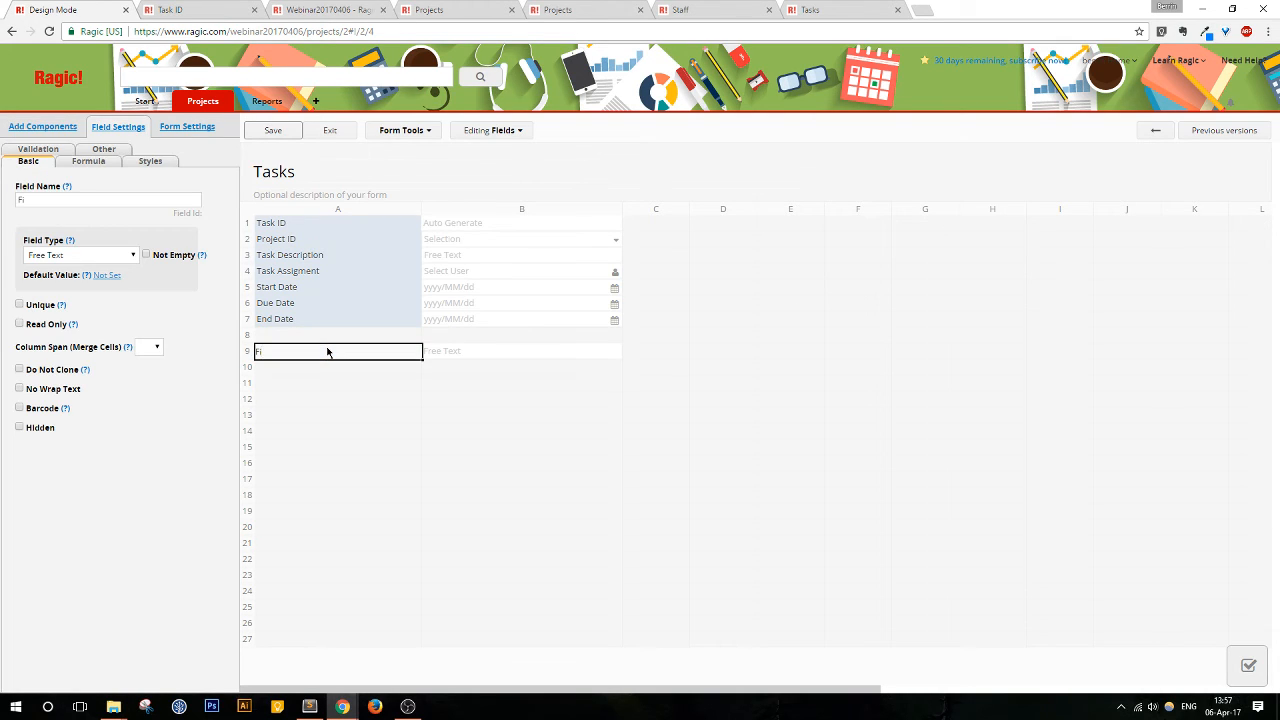
{"action": "type", "text": "le"}
{"action": "key", "text": "BackSpace"}
{"action": "key", "text": "BackSpace"}
{"action": "key", "text": "BackSpace"}
{"action": "key", "text": "BackSpace"}
{"action": "type", "text": "Attachment"}
{"action": "key", "text": "Tab"}
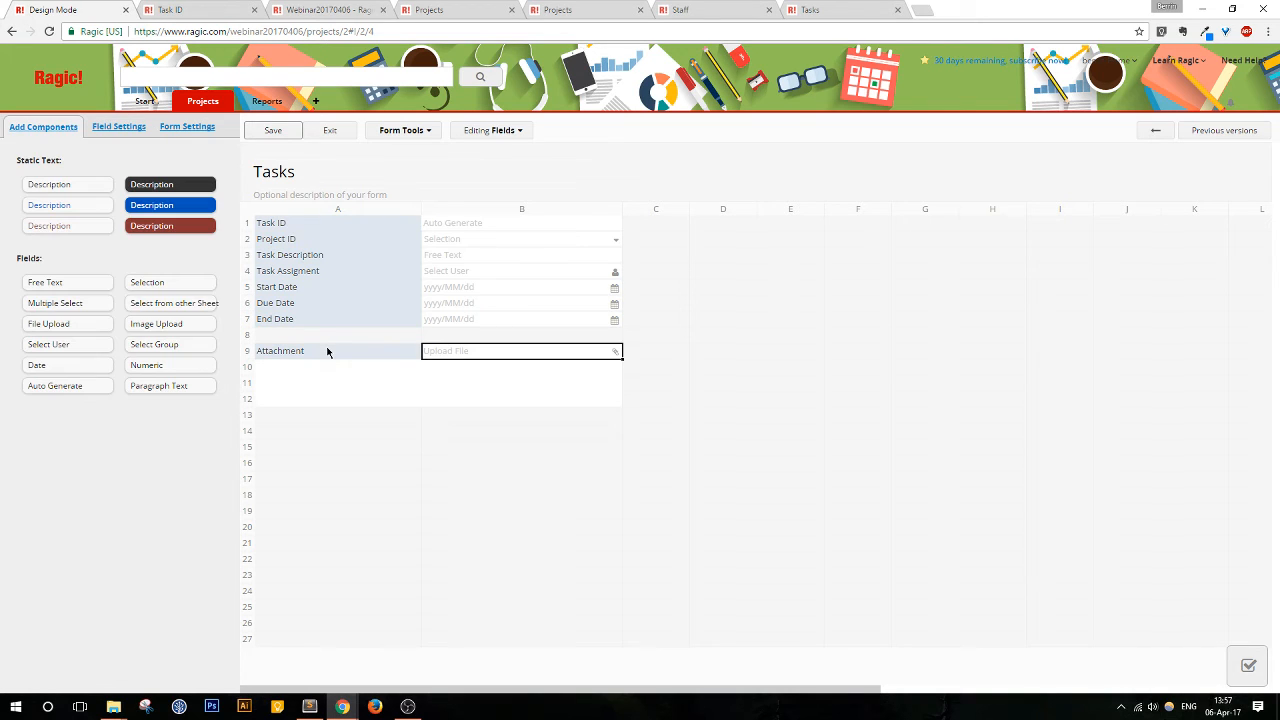
Step: Add a "Description" header beside Attachment to form a subtable, save the design and exit design mode
{"action": "type", "text": "Descr"}
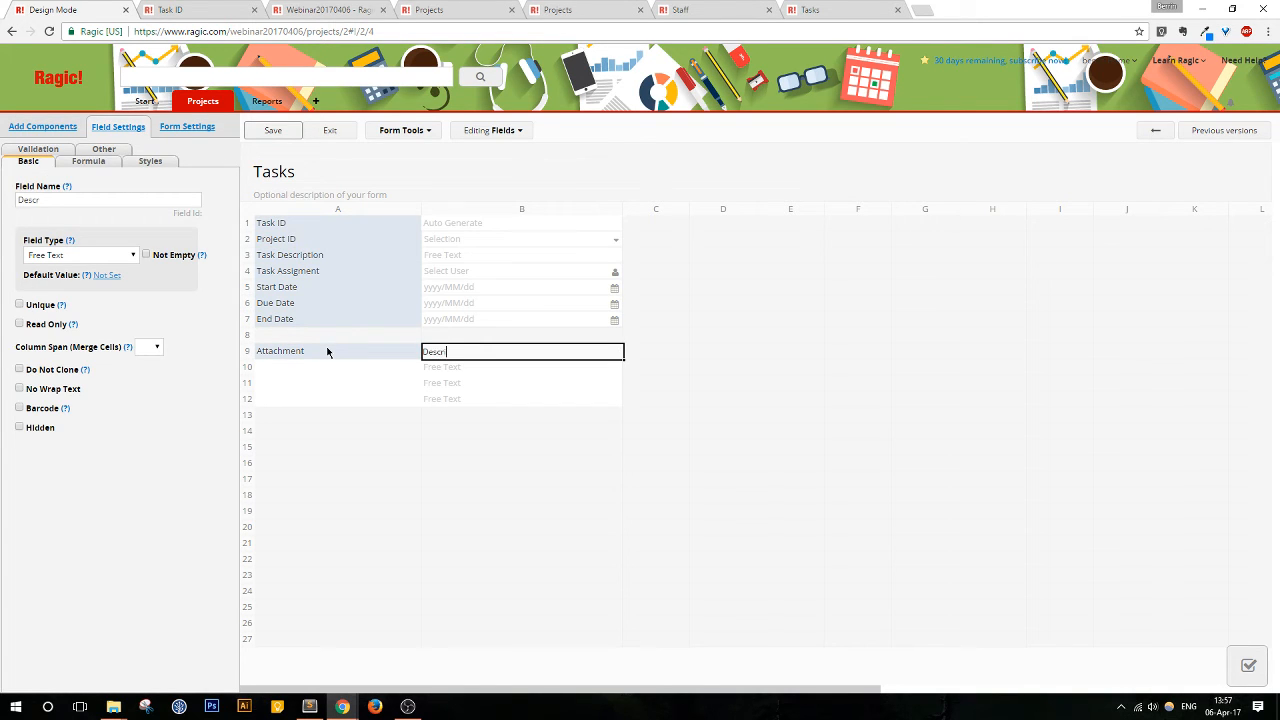
{"action": "type", "text": "iption"}
{"action": "left_click", "coordinate": [327, 351]}
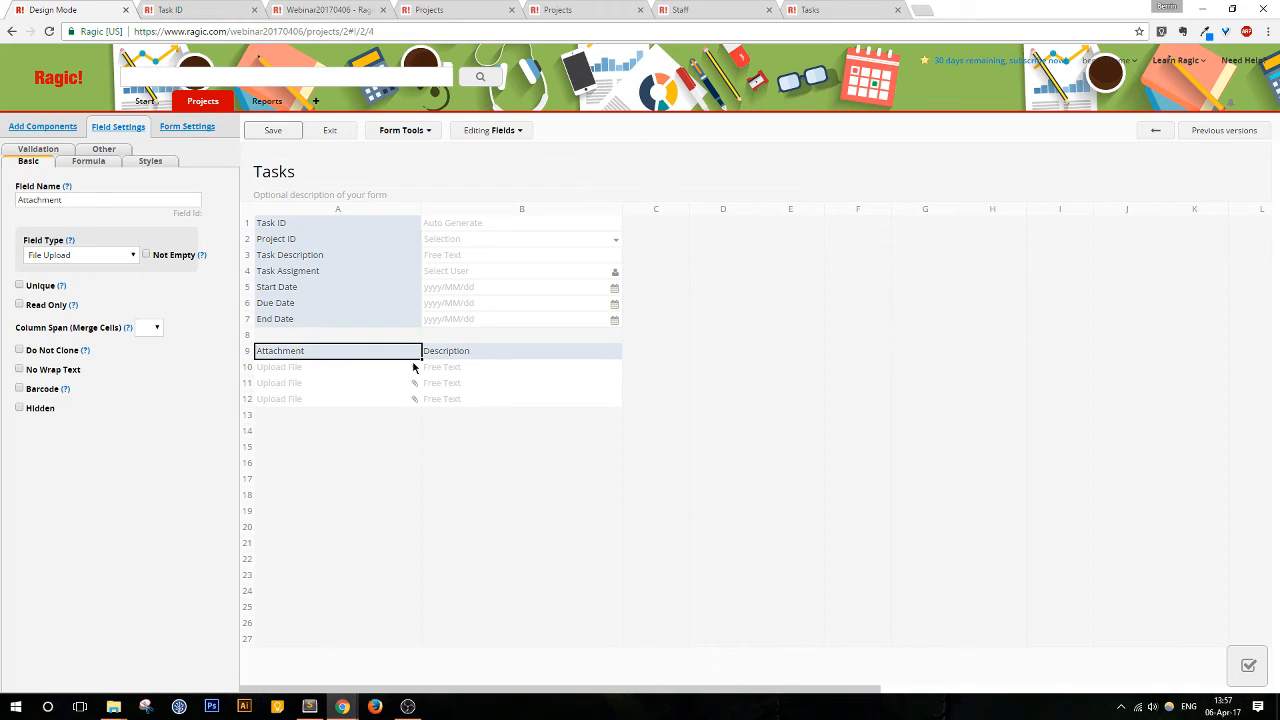
{"action": "left_click", "coordinate": [294, 134]}
{"action": "left_click", "coordinate": [329, 133]}
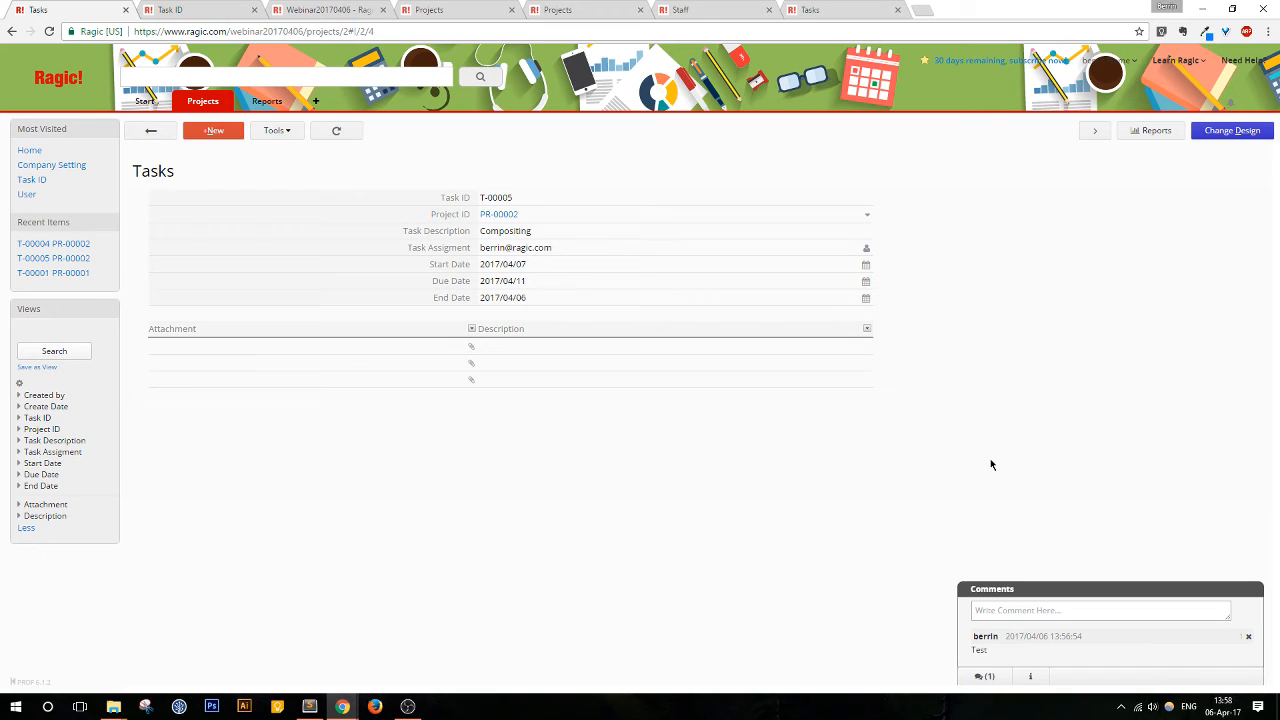
Step: Leave the task record, go to the Projects sheet and open project PR-00002
{"action": "left_click", "coordinate": [151, 130]}
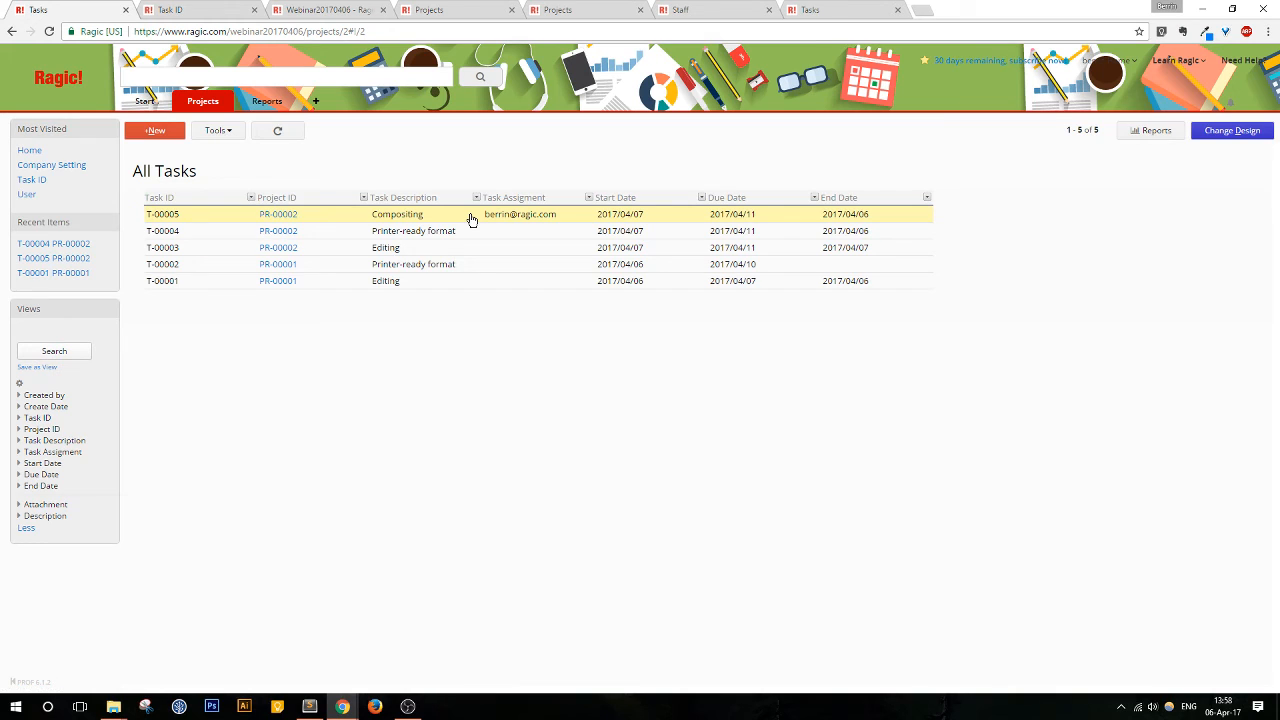
{"action": "mouse_move", "coordinate": [198, 106]}
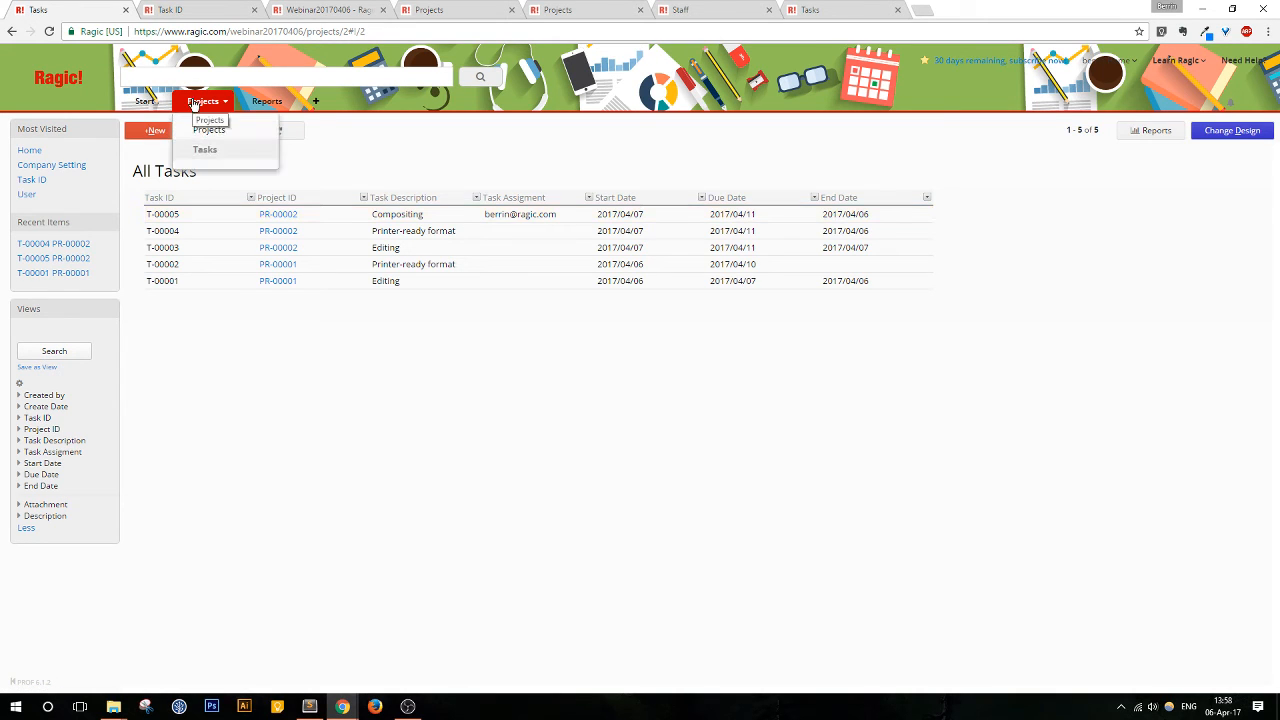
{"action": "left_click", "coordinate": [198, 142]}
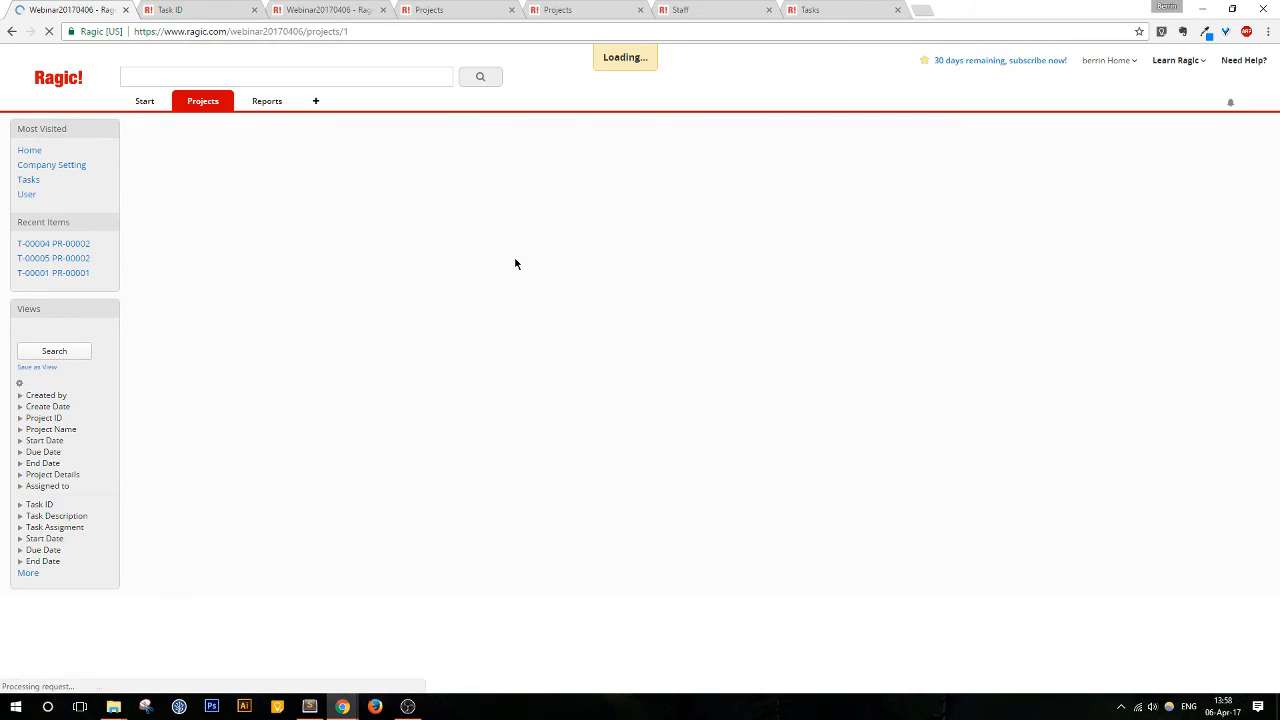
{"action": "left_click", "coordinate": [451, 220]}
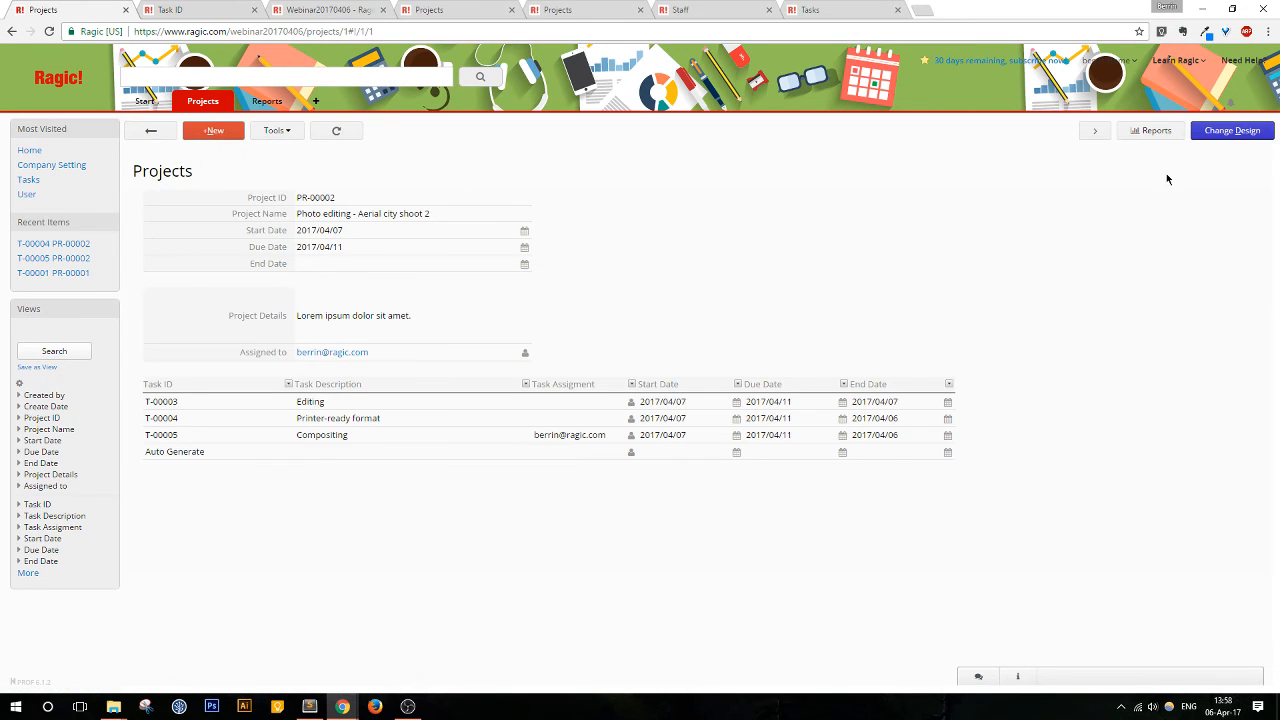
Step: Enable "Invite user to review this record" for the Assigned to field in design mode, then save the design and exit
{"action": "left_click", "coordinate": [1241, 135]}
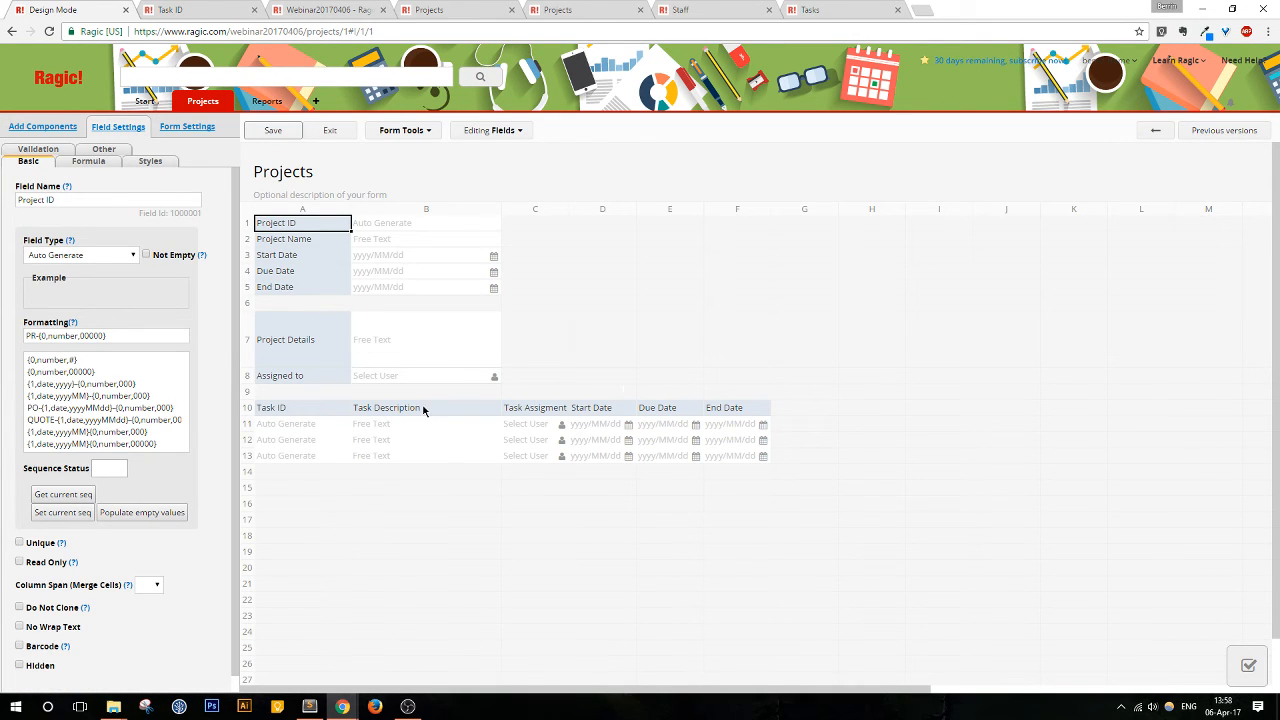
{"action": "left_click", "coordinate": [291, 379]}
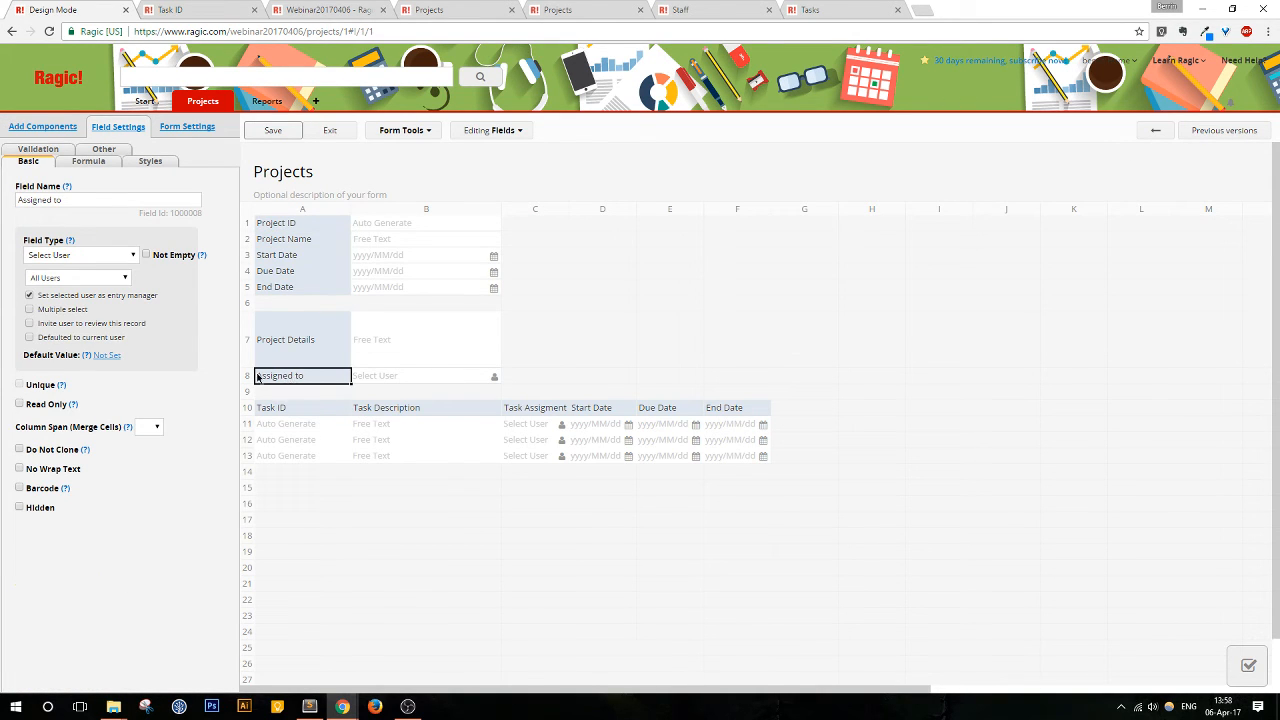
{"action": "left_click", "coordinate": [131, 324]}
{"action": "left_click", "coordinate": [278, 131]}
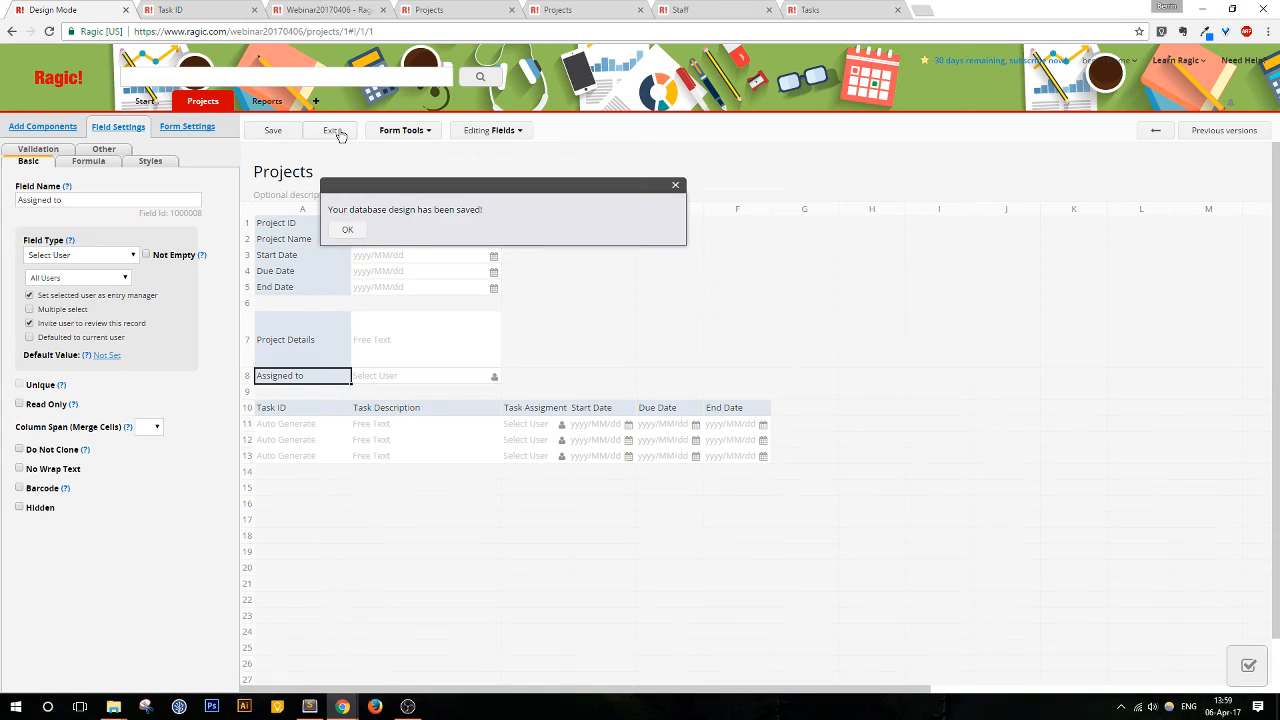
{"action": "left_click", "coordinate": [334, 131]}
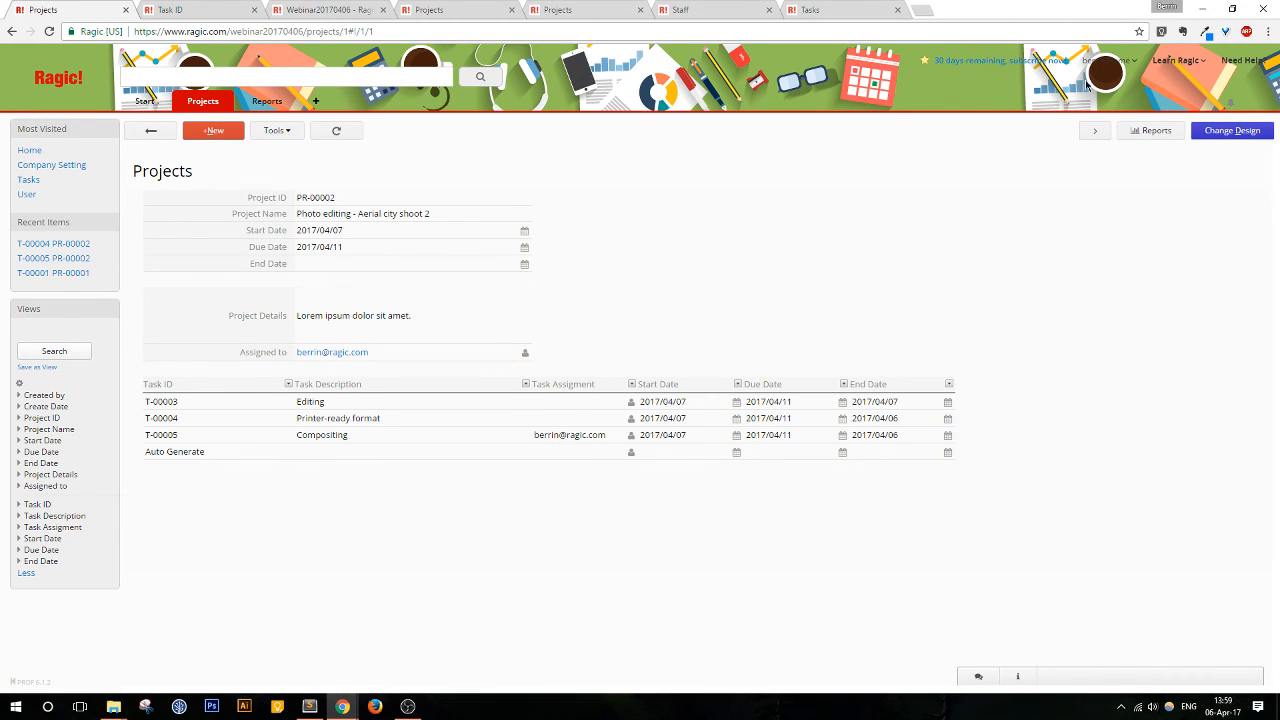
Step: Open the Ragic user guide and place it in its own window beside the Projects record
{"action": "left_click", "coordinate": [1176, 66]}
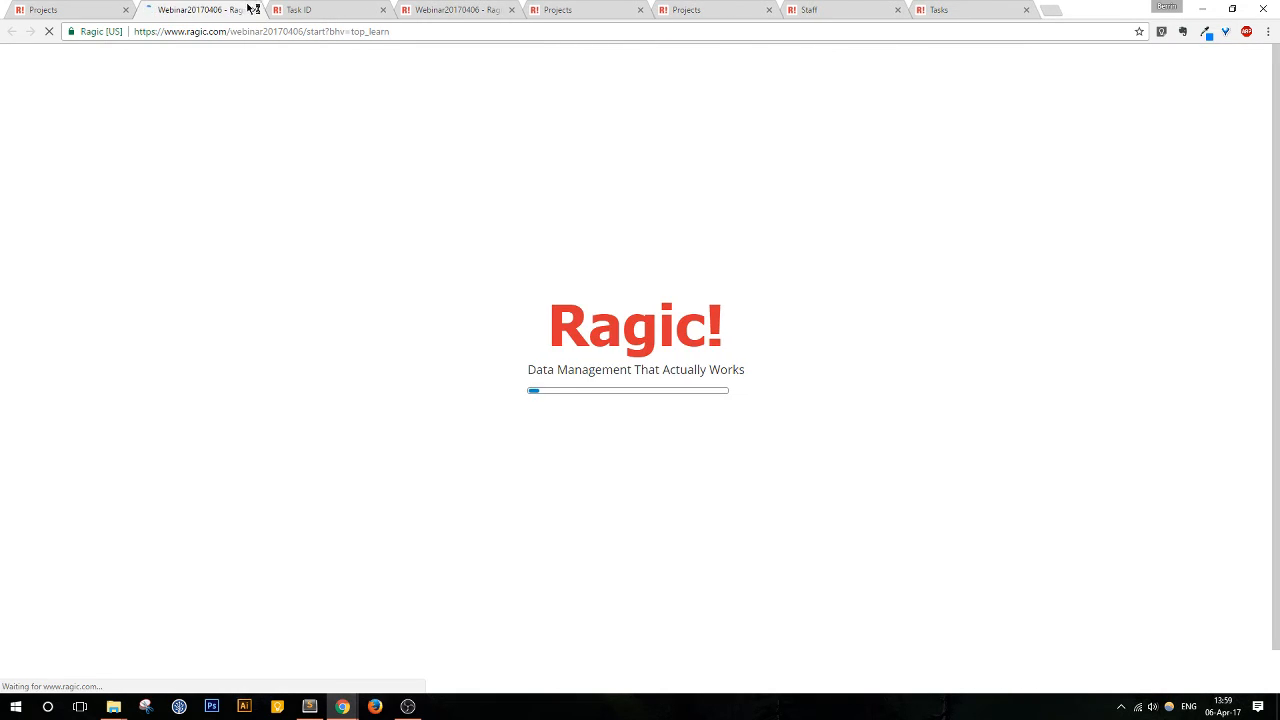
{"action": "left_click", "coordinate": [255, 11]}
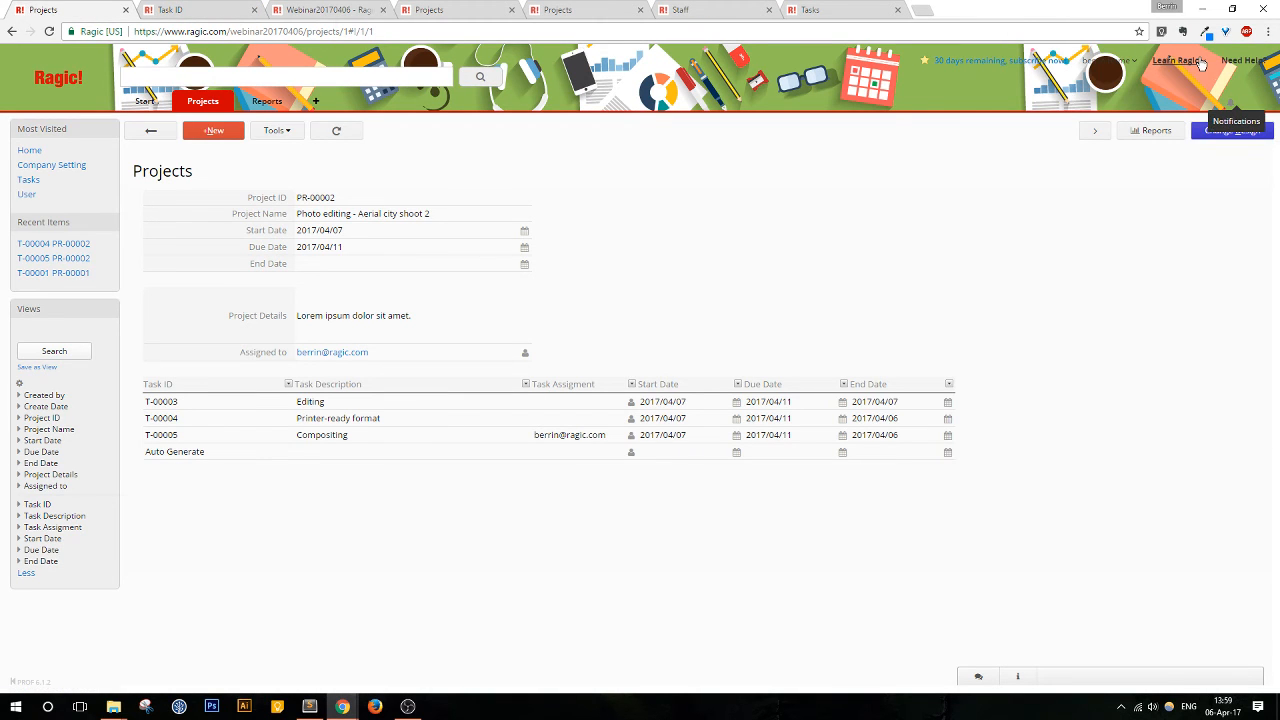
{"action": "mouse_move", "coordinate": [1176, 60]}
{"action": "left_click", "coordinate": [925, 132]}
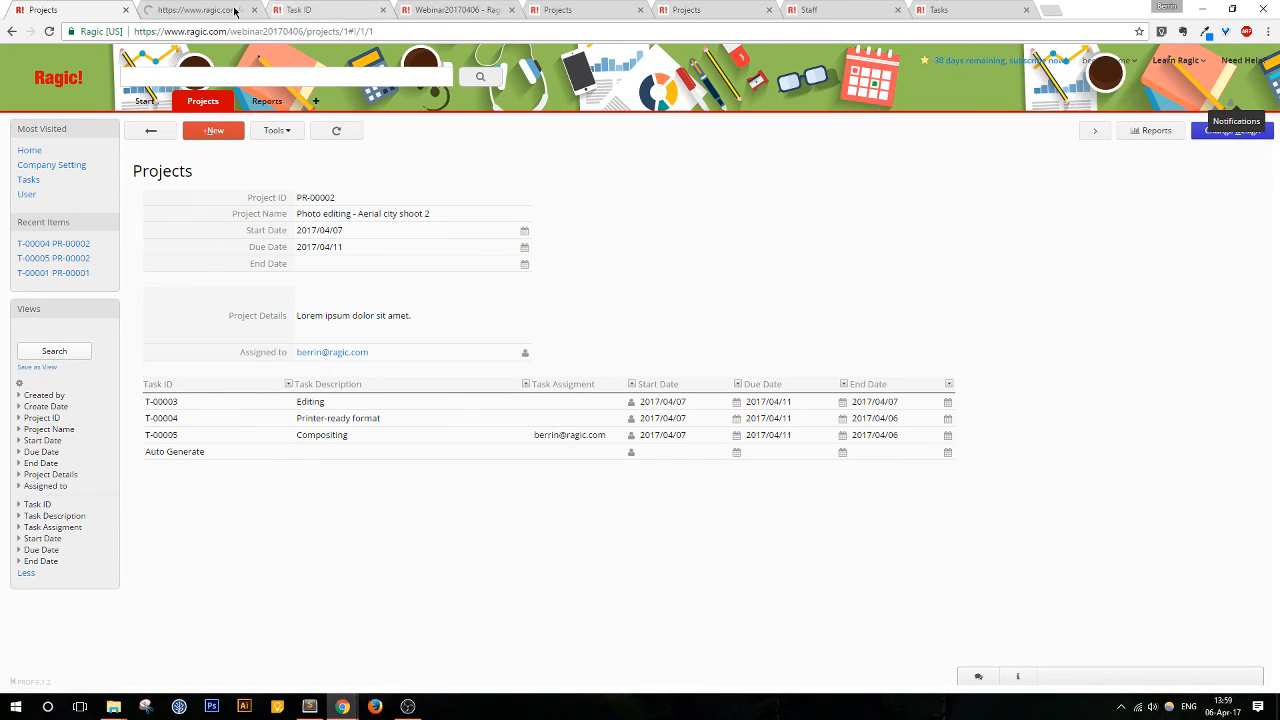
{"action": "left_click", "coordinate": [1065, 8]}
{"action": "left_click_drag", "start_coordinate": [1065, 8], "coordinate": [1263, 268]}
{"action": "left_click", "coordinate": [244, 204]}
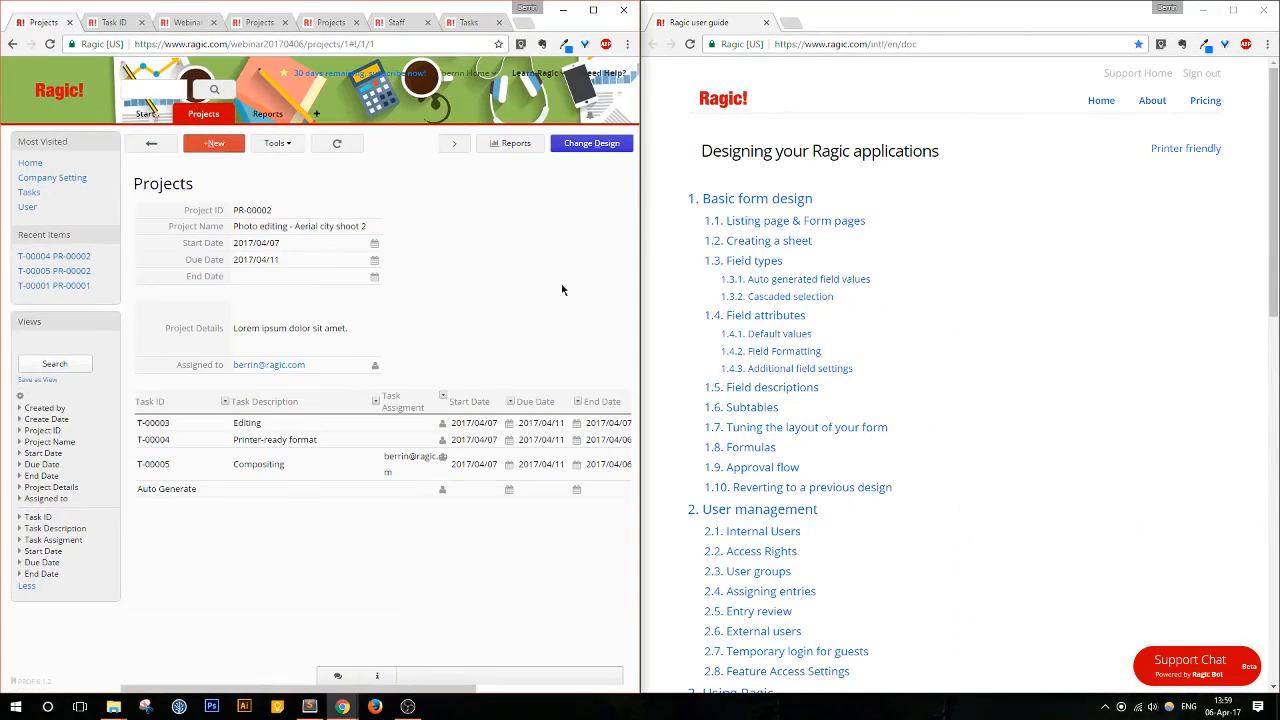
Step: Open the Entry review page of the user guide and examine how reviewers are set, invited and marked as having read an entry
{"action": "scroll", "coordinate": [956, 476], "scroll_direction": "down", "scroll_amount": 2}
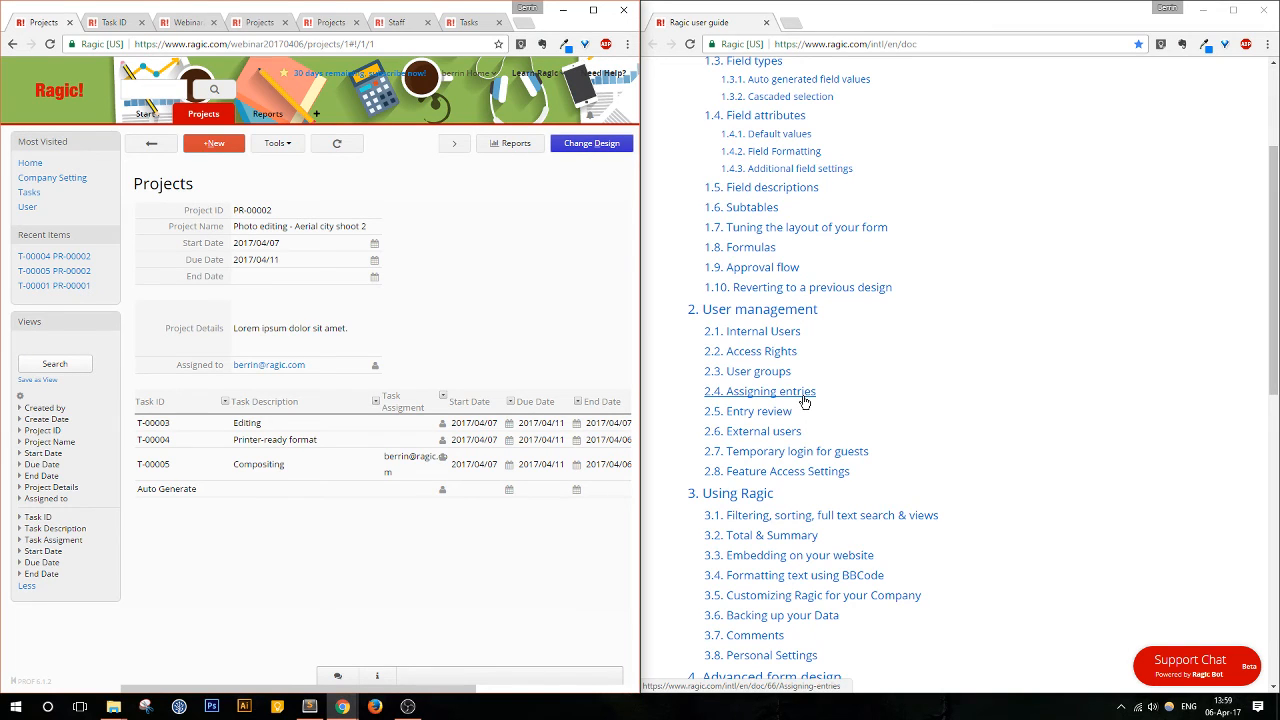
{"action": "left_click", "coordinate": [771, 412]}
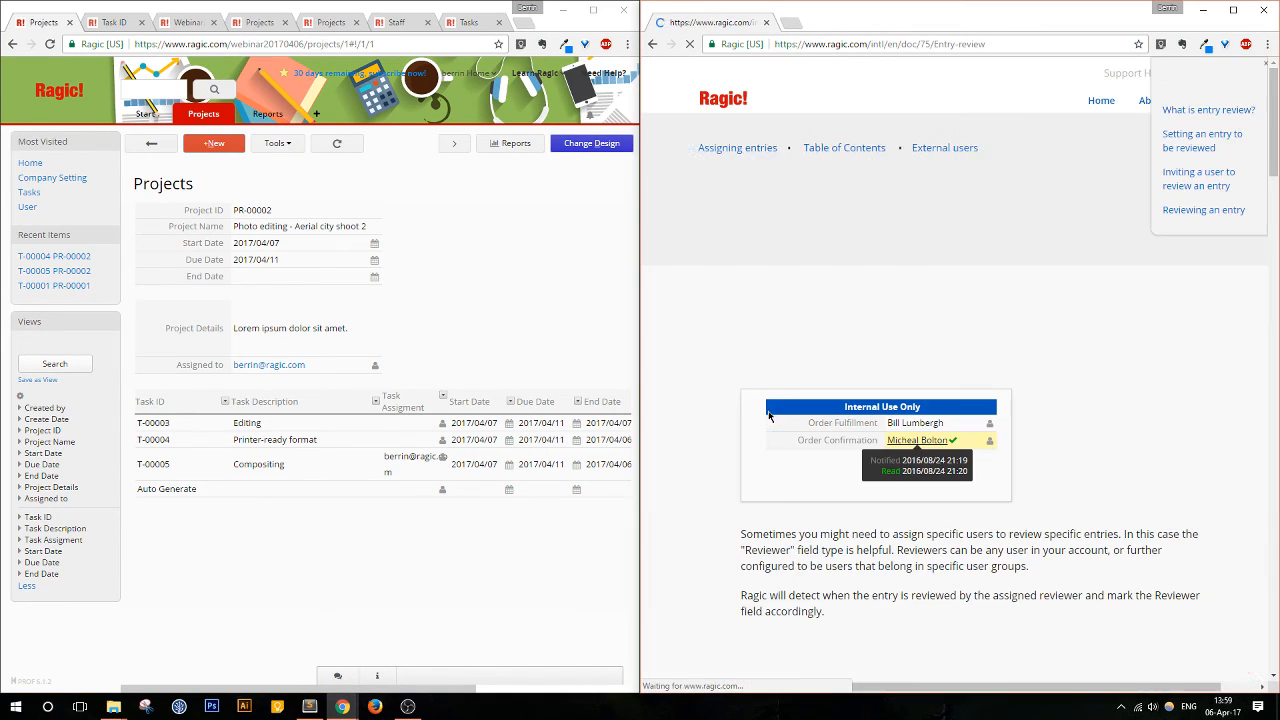
{"action": "scroll", "coordinate": [1075, 468], "scroll_direction": "down", "scroll_amount": 1}
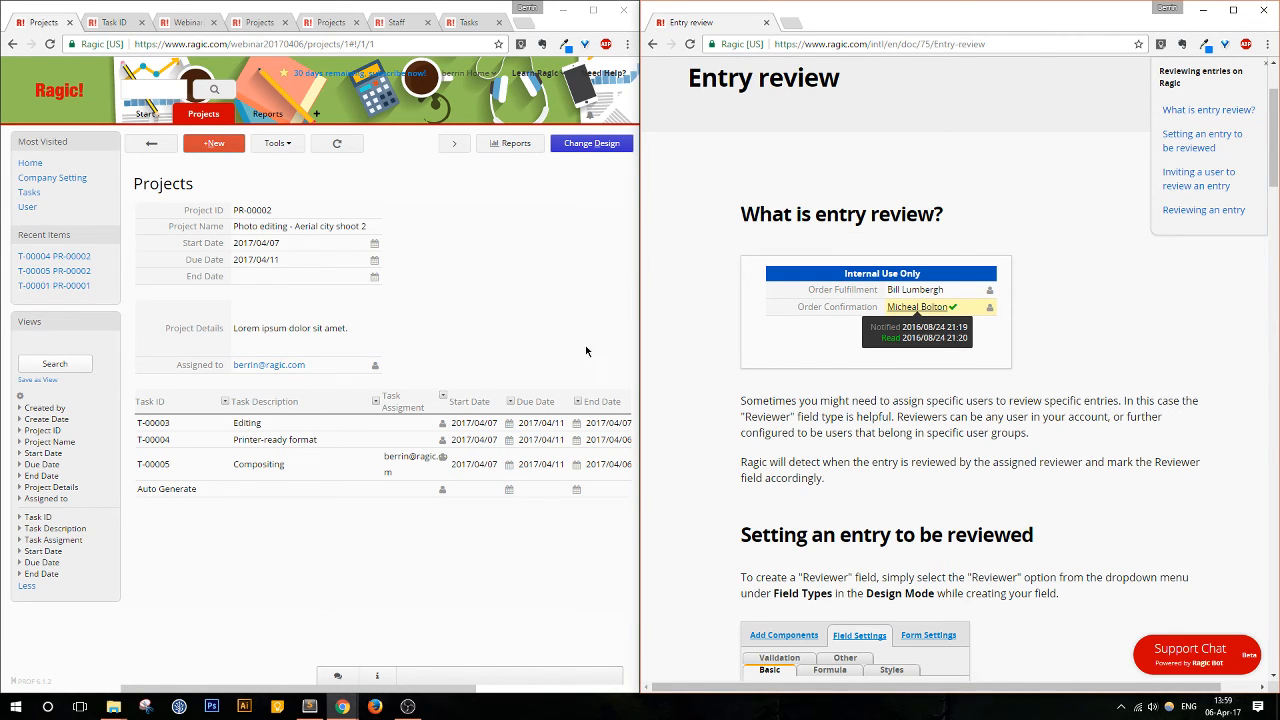
{"action": "scroll", "coordinate": [1026, 398], "scroll_direction": "down", "scroll_amount": 3}
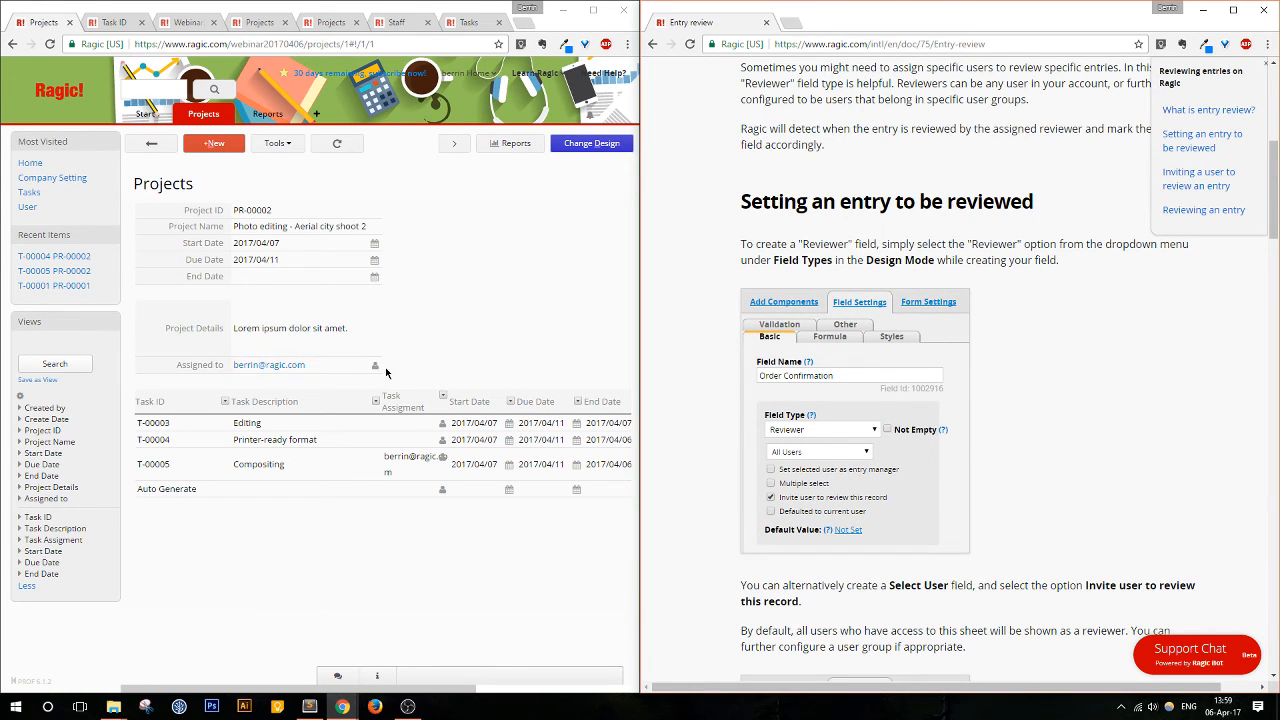
{"action": "scroll", "coordinate": [961, 505], "scroll_direction": "down", "scroll_amount": 15}
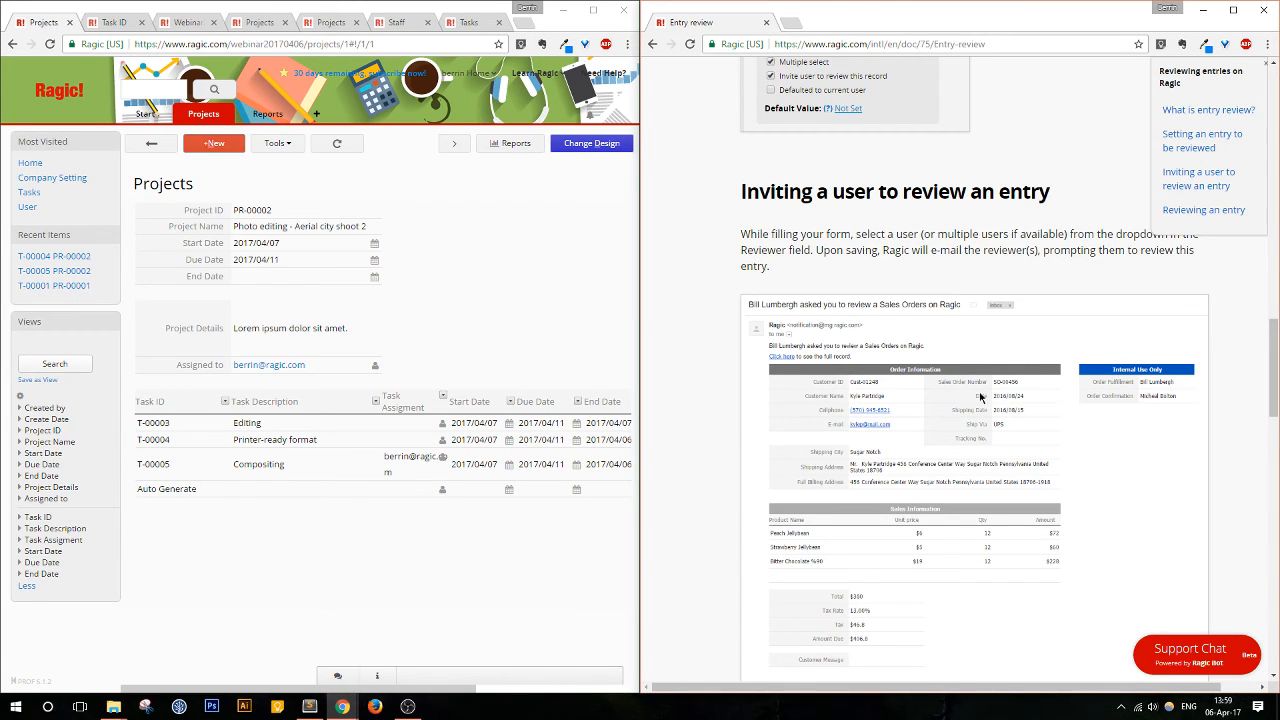
{"action": "scroll", "coordinate": [1137, 466], "scroll_direction": "down", "scroll_amount": 2}
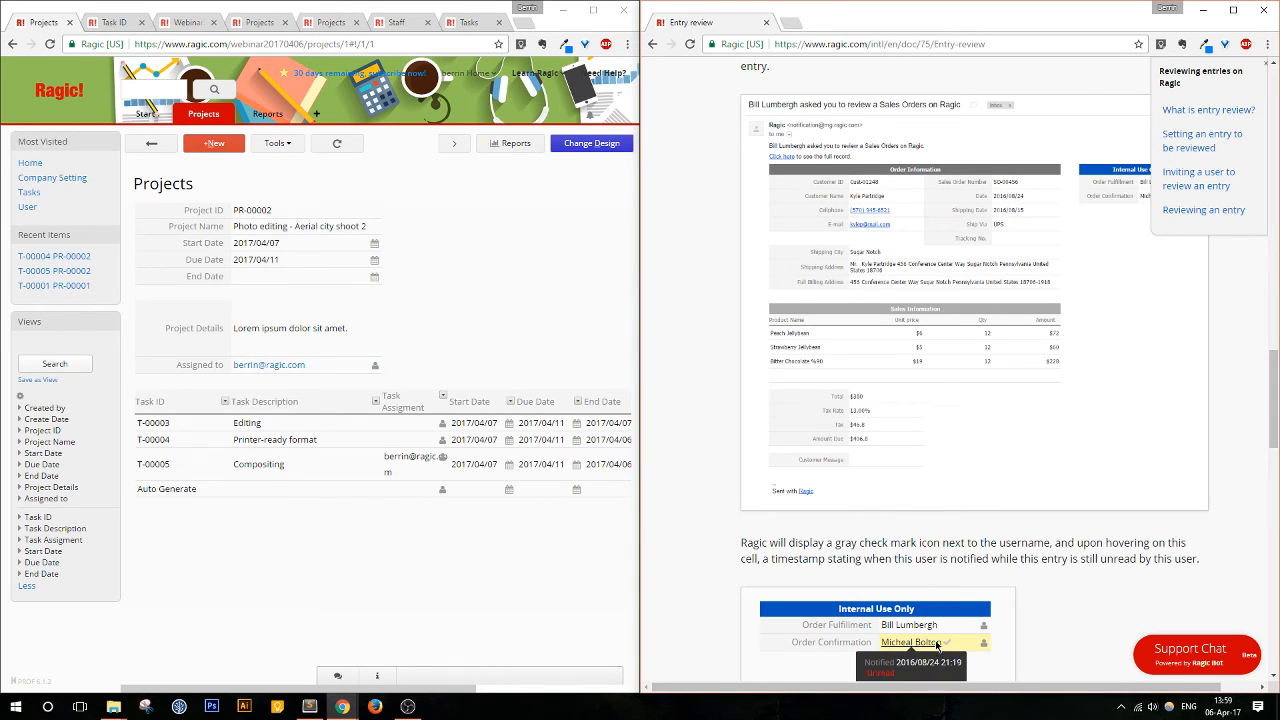
{"action": "scroll", "coordinate": [963, 628], "scroll_direction": "down", "scroll_amount": 2}
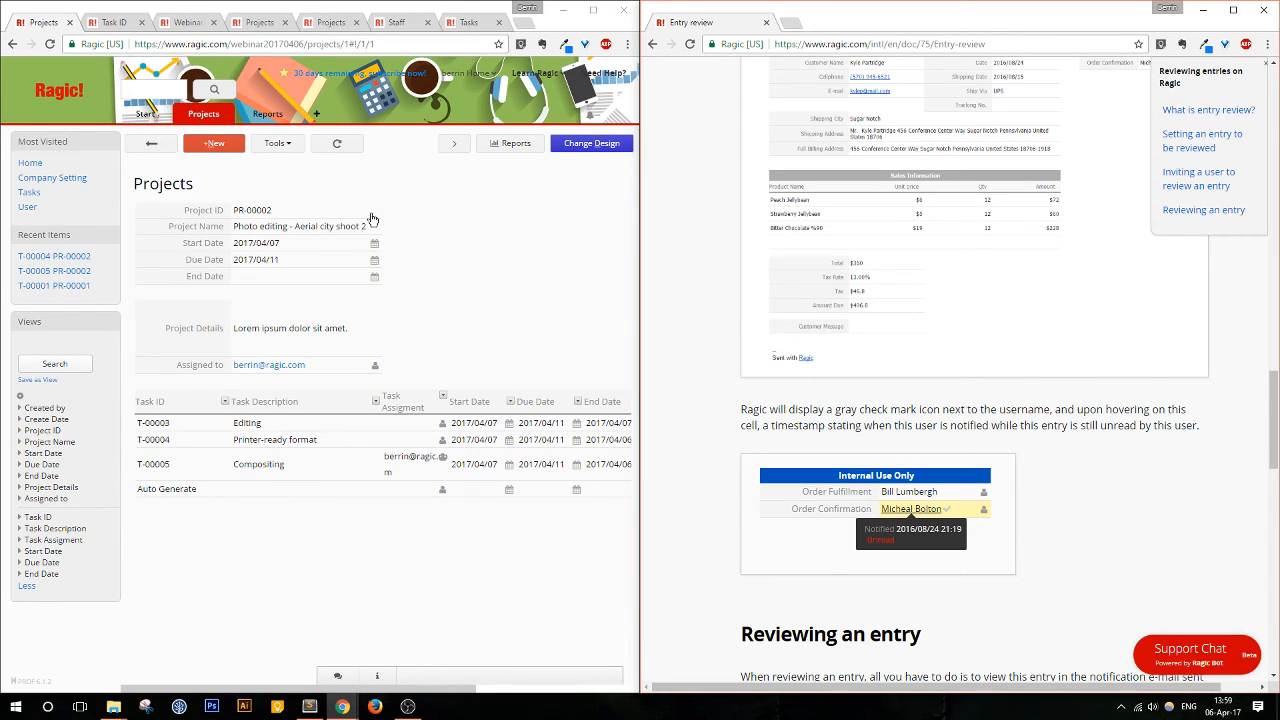
{"action": "left_click", "coordinate": [500, 248]}
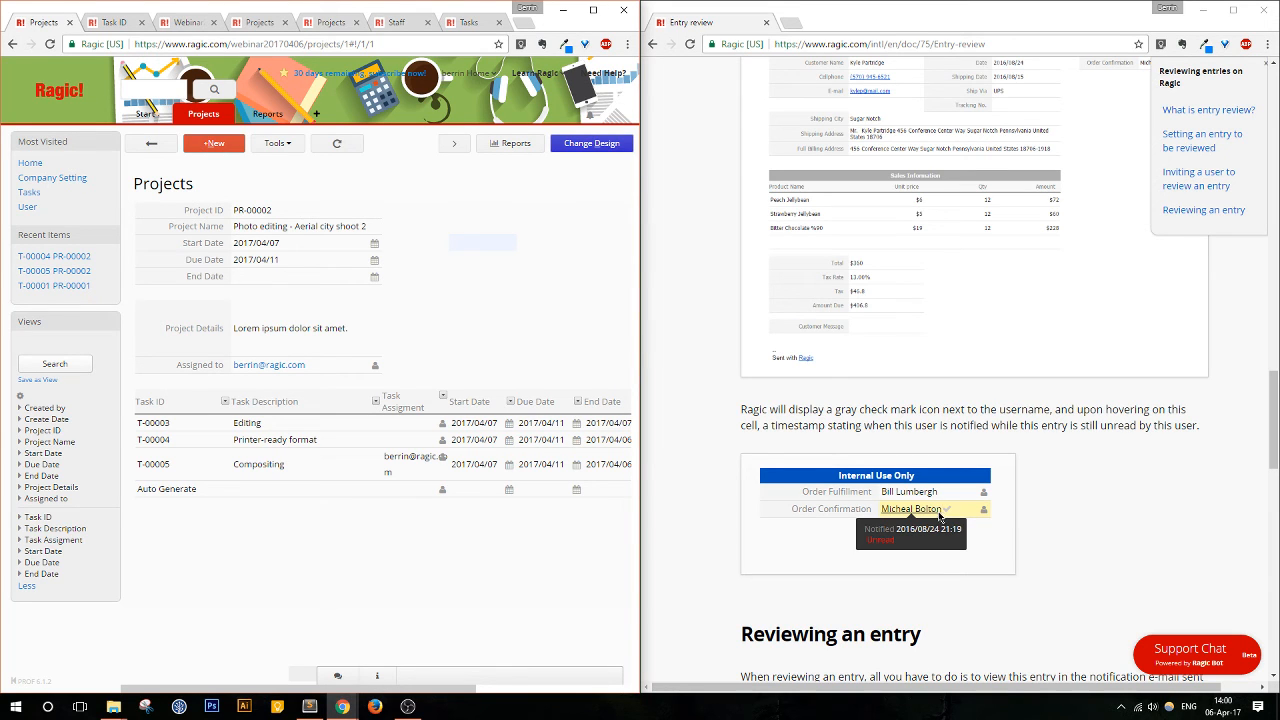
{"action": "scroll", "coordinate": [1118, 459], "scroll_direction": "down", "scroll_amount": 5}
{"action": "scroll", "coordinate": [1117, 453], "scroll_direction": "down", "scroll_amount": 4}
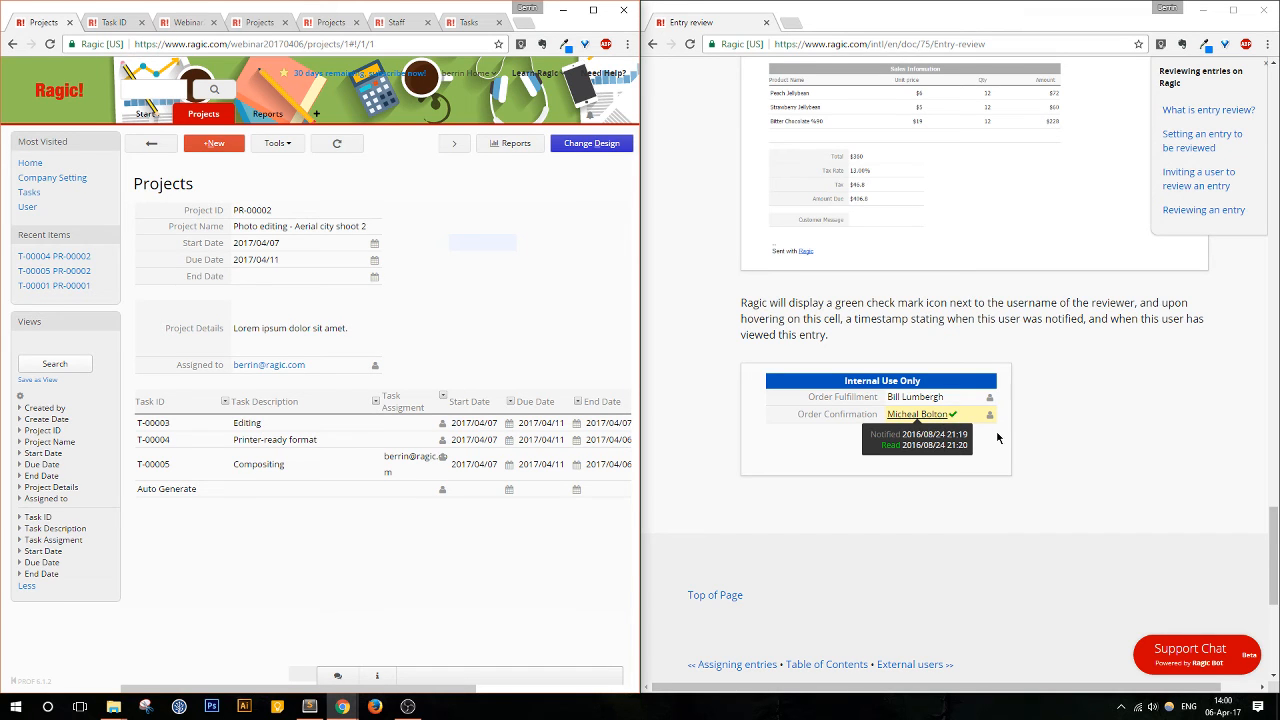
{"action": "scroll", "coordinate": [1049, 481], "scroll_direction": "up", "scroll_amount": 8}
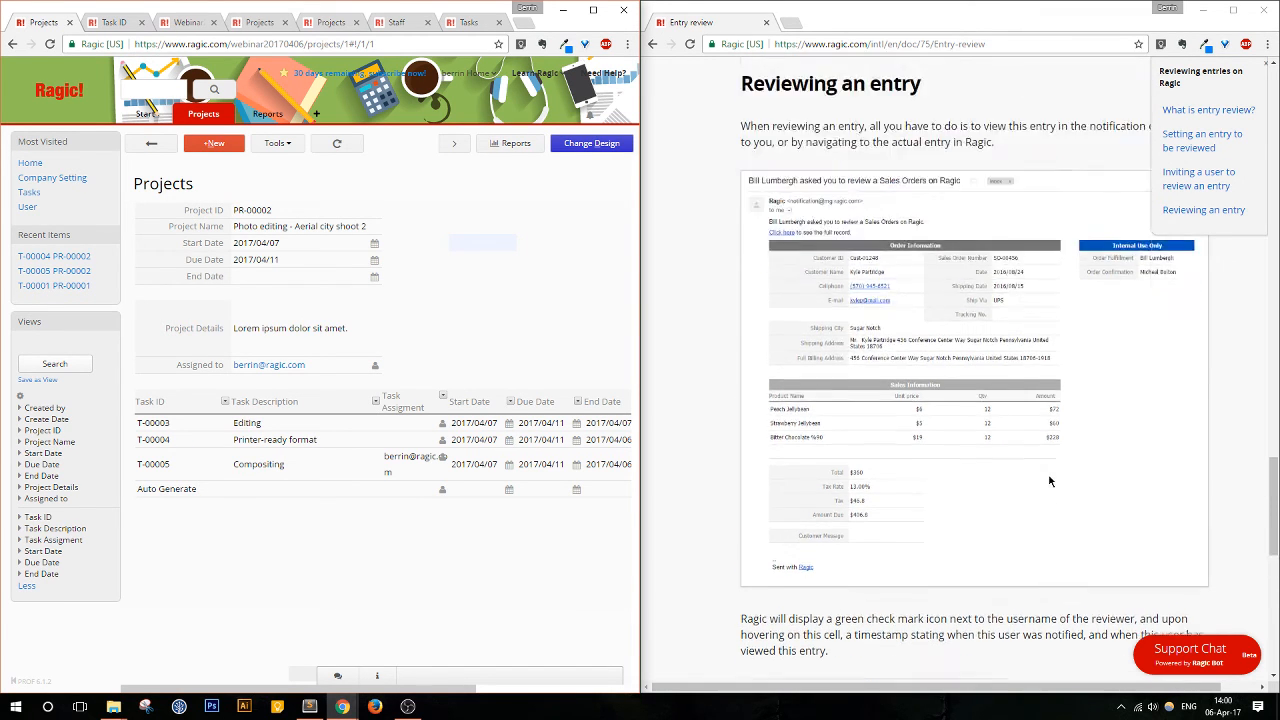
{"action": "scroll", "coordinate": [1049, 484], "scroll_direction": "up", "scroll_amount": 10}
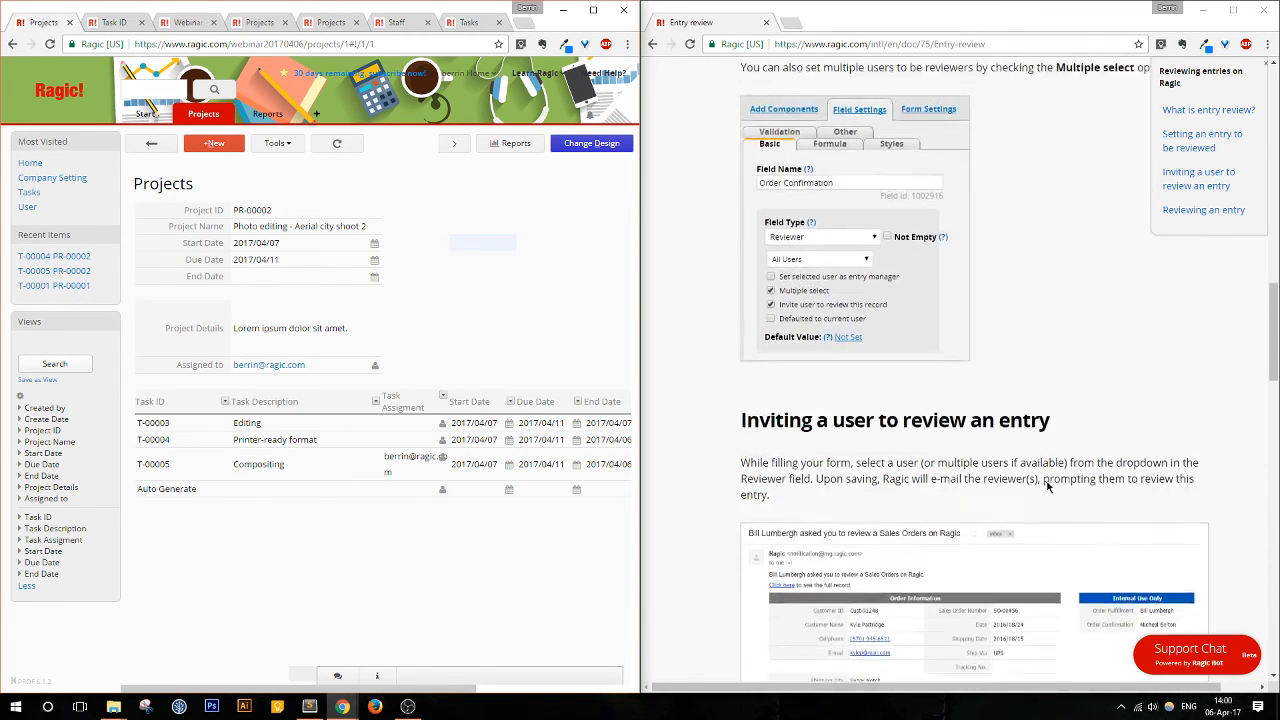
{"action": "scroll", "coordinate": [1048, 489], "scroll_direction": "up", "scroll_amount": 10}
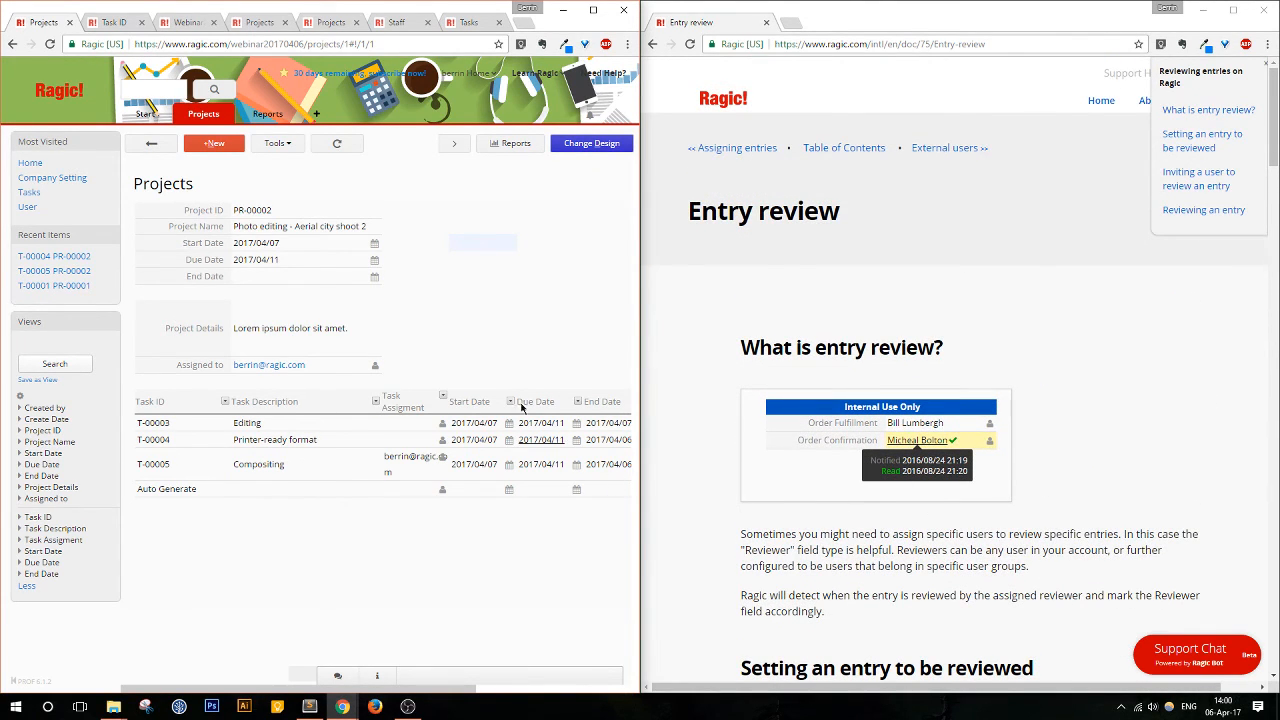
Step: View project PR-00001 beside the Entry review guide, then maximize the project window and return to the project list
{"action": "left_click", "coordinate": [169, 150]}
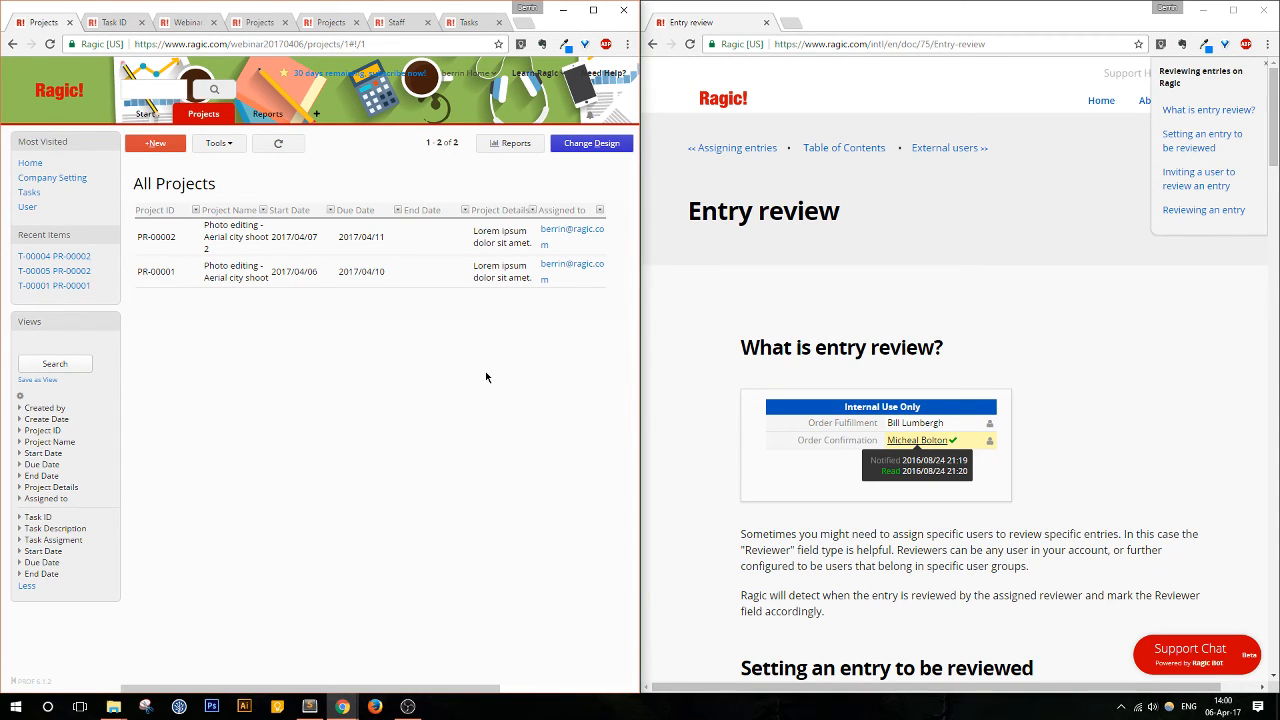
{"action": "left_click", "coordinate": [425, 276]}
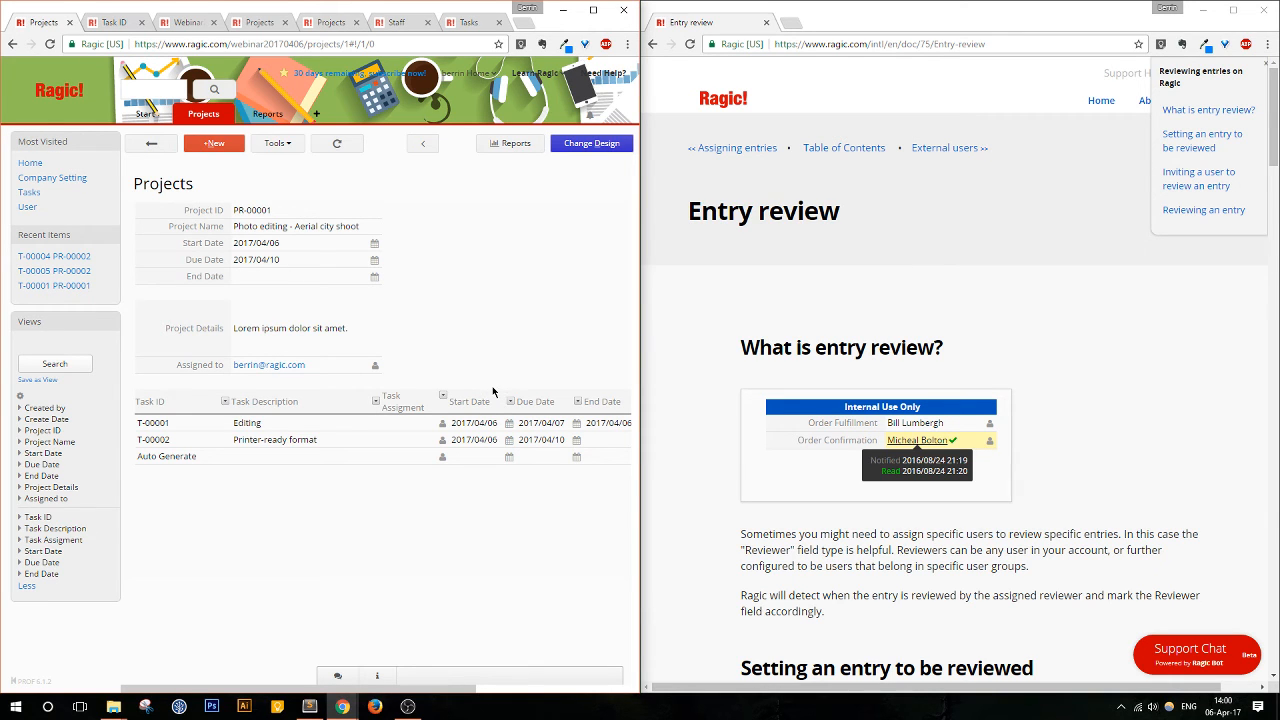
{"action": "scroll", "coordinate": [896, 538], "scroll_direction": "down", "scroll_amount": 3}
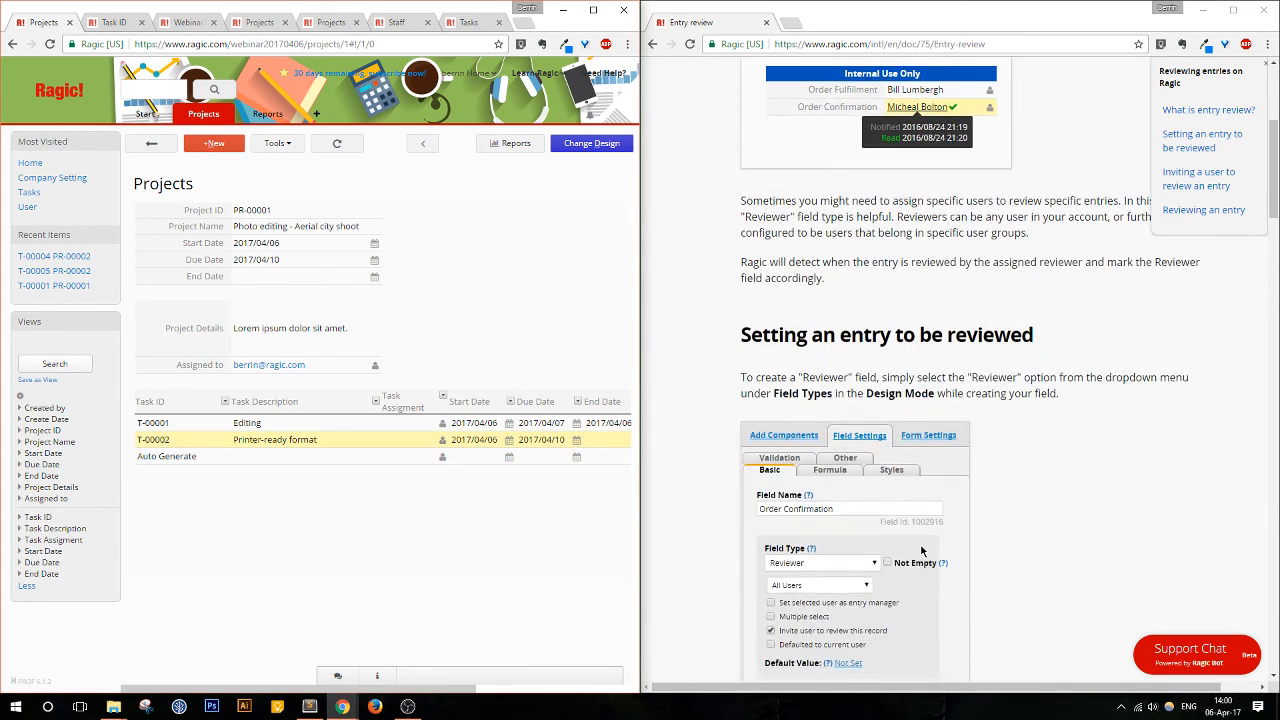
{"action": "scroll", "coordinate": [894, 535], "scroll_direction": "up", "scroll_amount": 1}
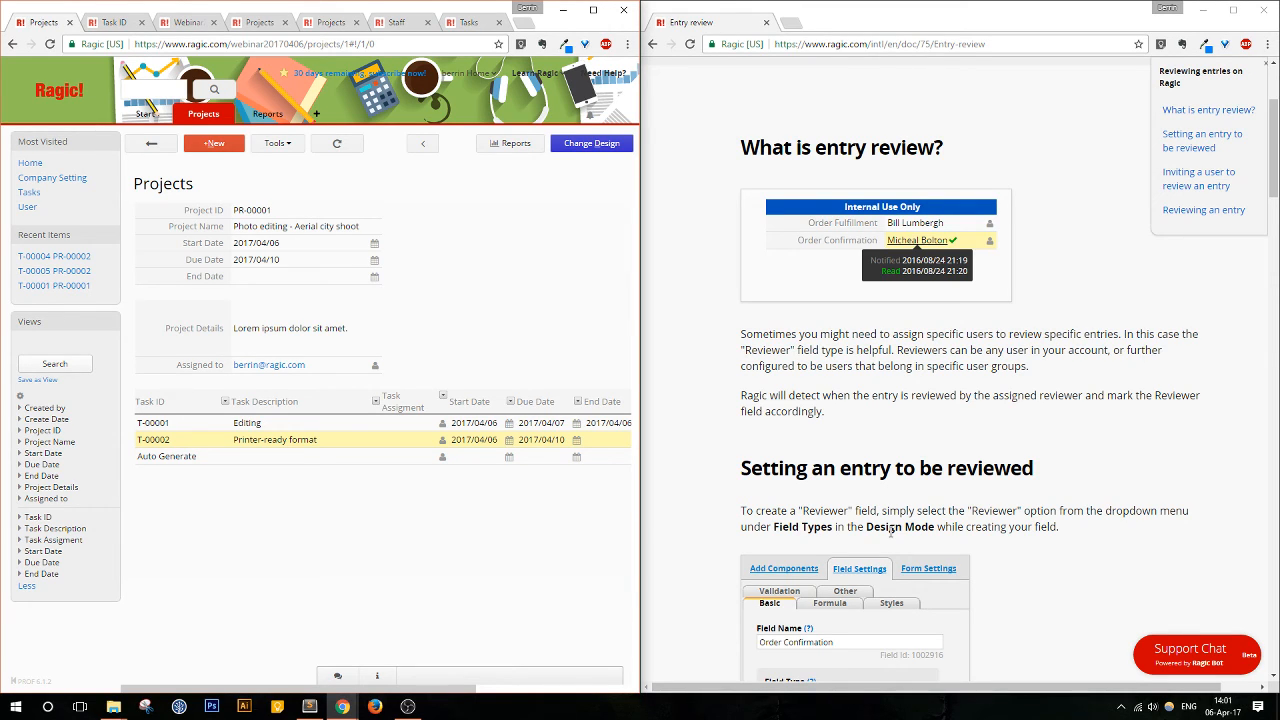
{"action": "left_click", "coordinate": [593, 10]}
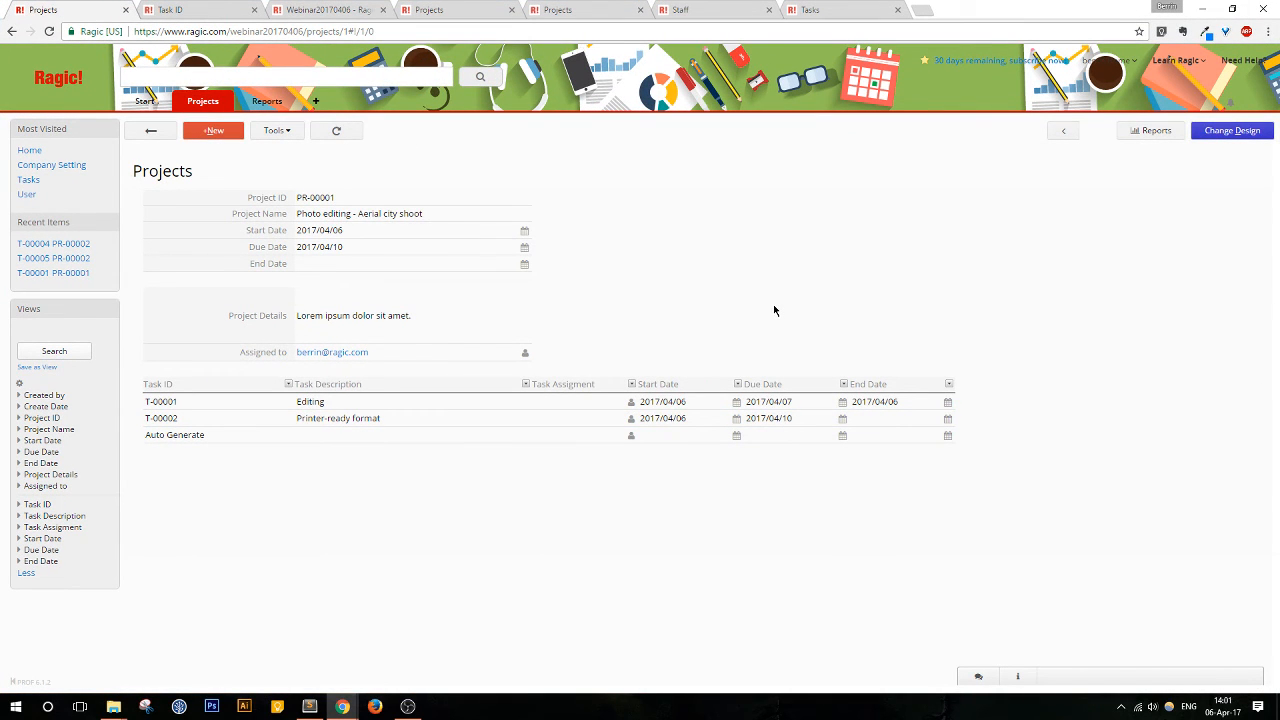
{"action": "left_click", "coordinate": [151, 130]}
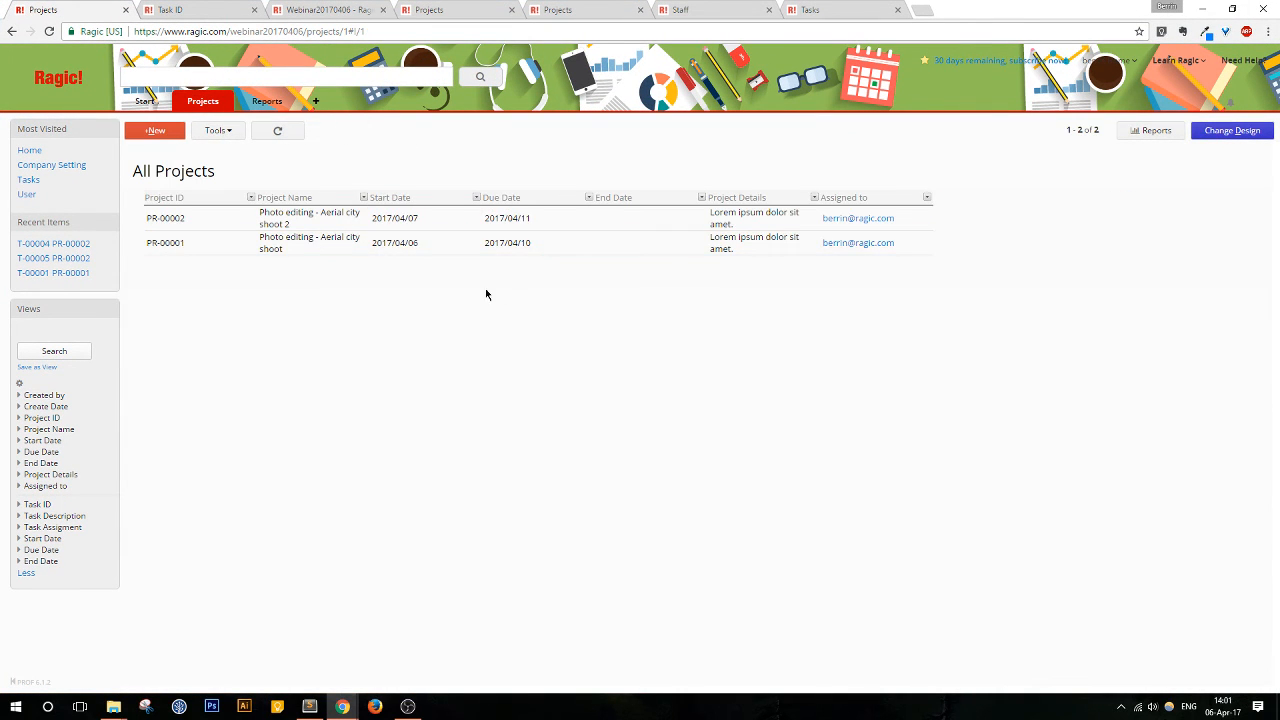
Step: View project PR-00001 from the project list, then open the Tasks sheet's list of all tasks
{"action": "mouse_move", "coordinate": [203, 108]}
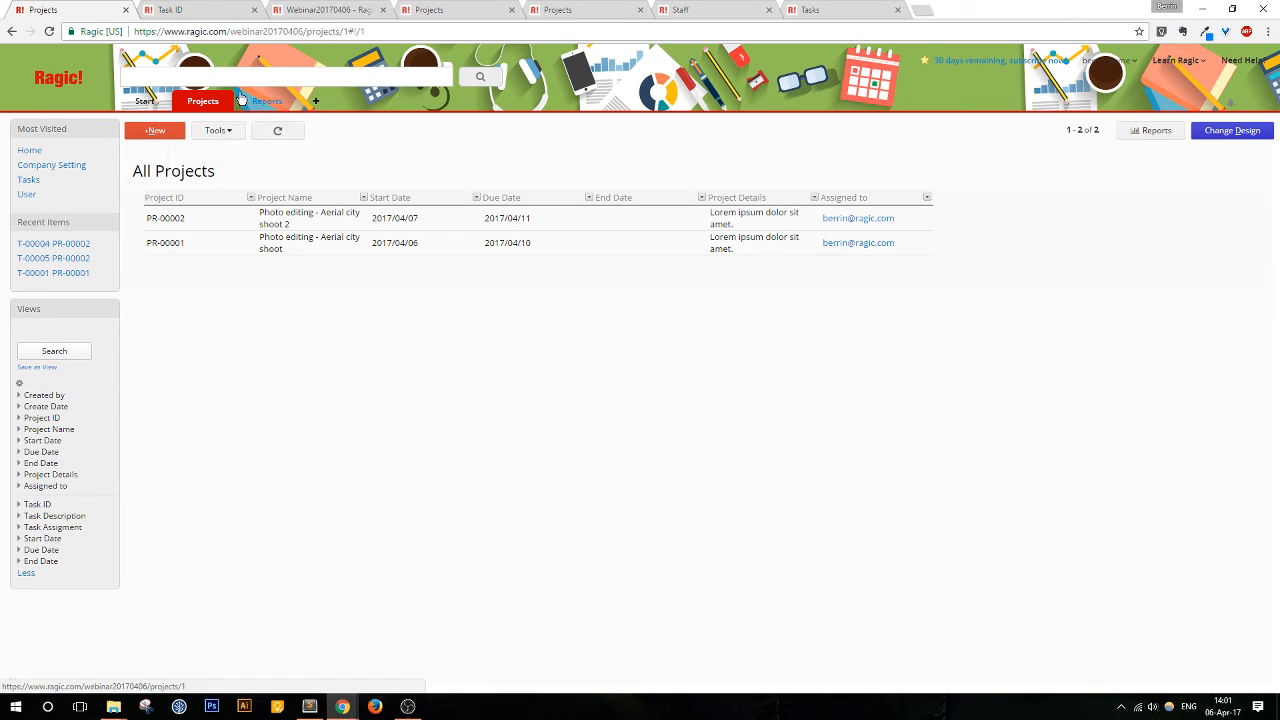
{"action": "left_click", "coordinate": [206, 134]}
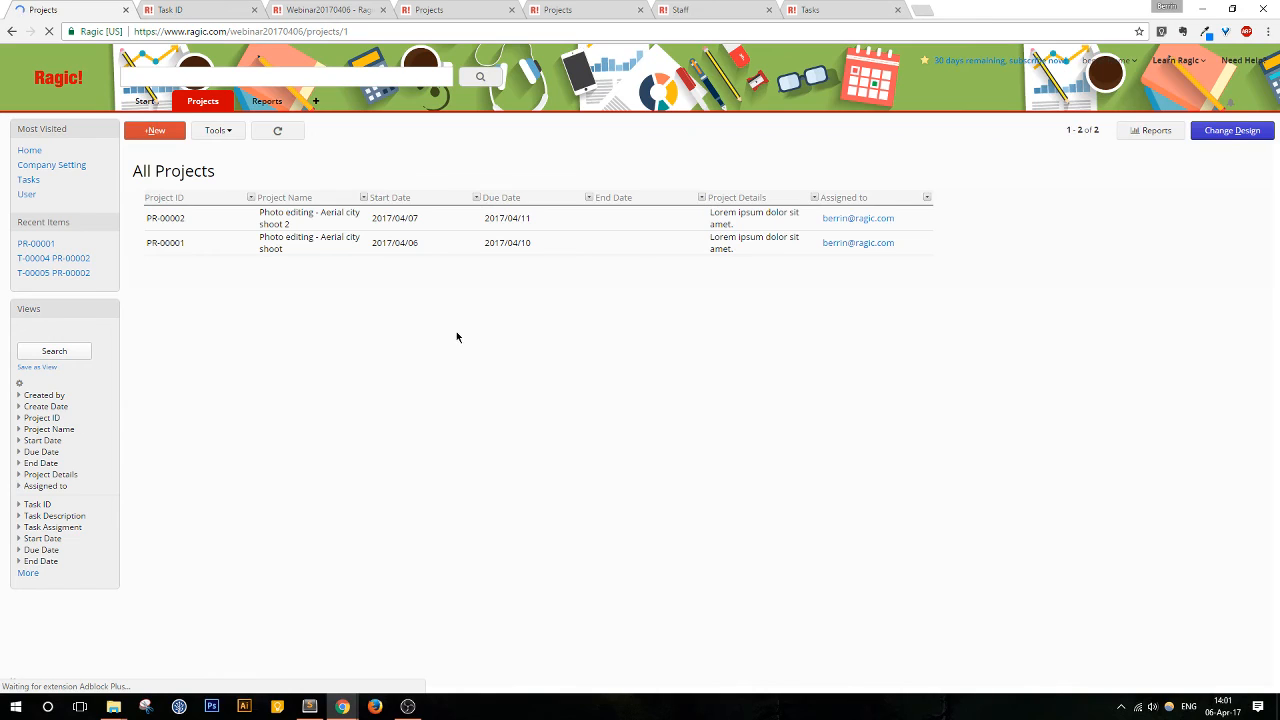
{"action": "left_click", "coordinate": [349, 246]}
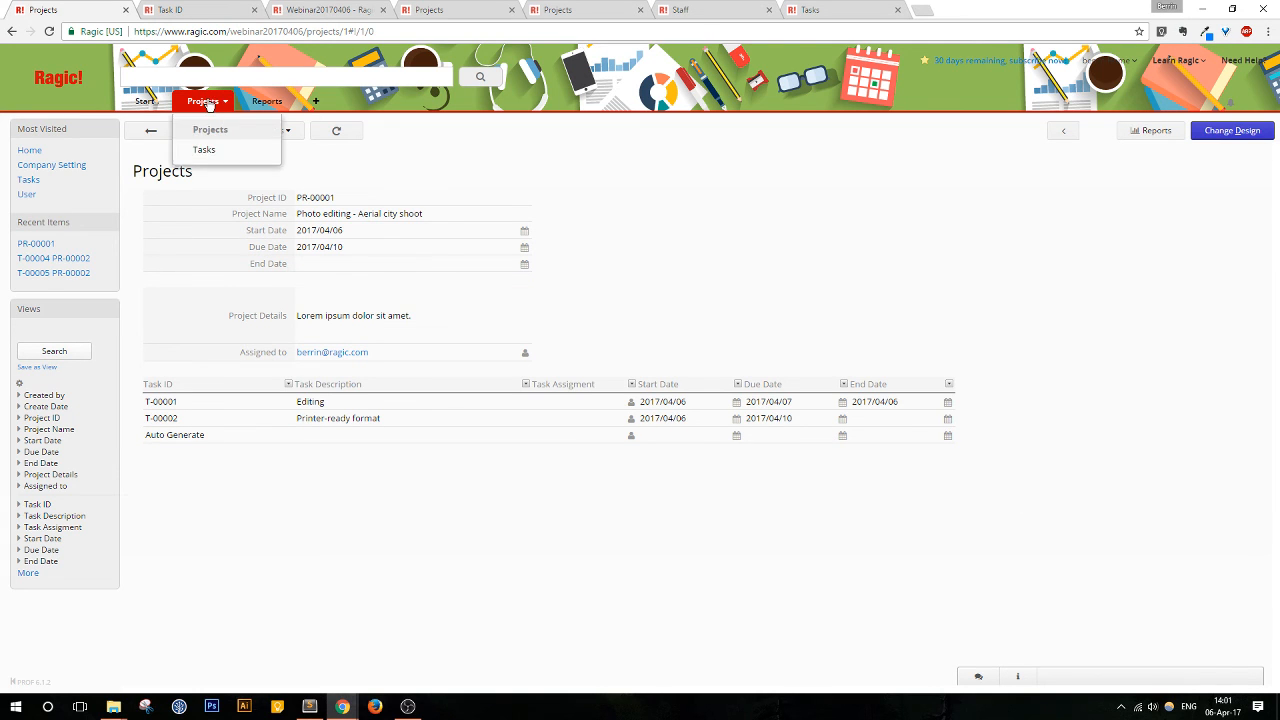
{"action": "left_click", "coordinate": [204, 149]}
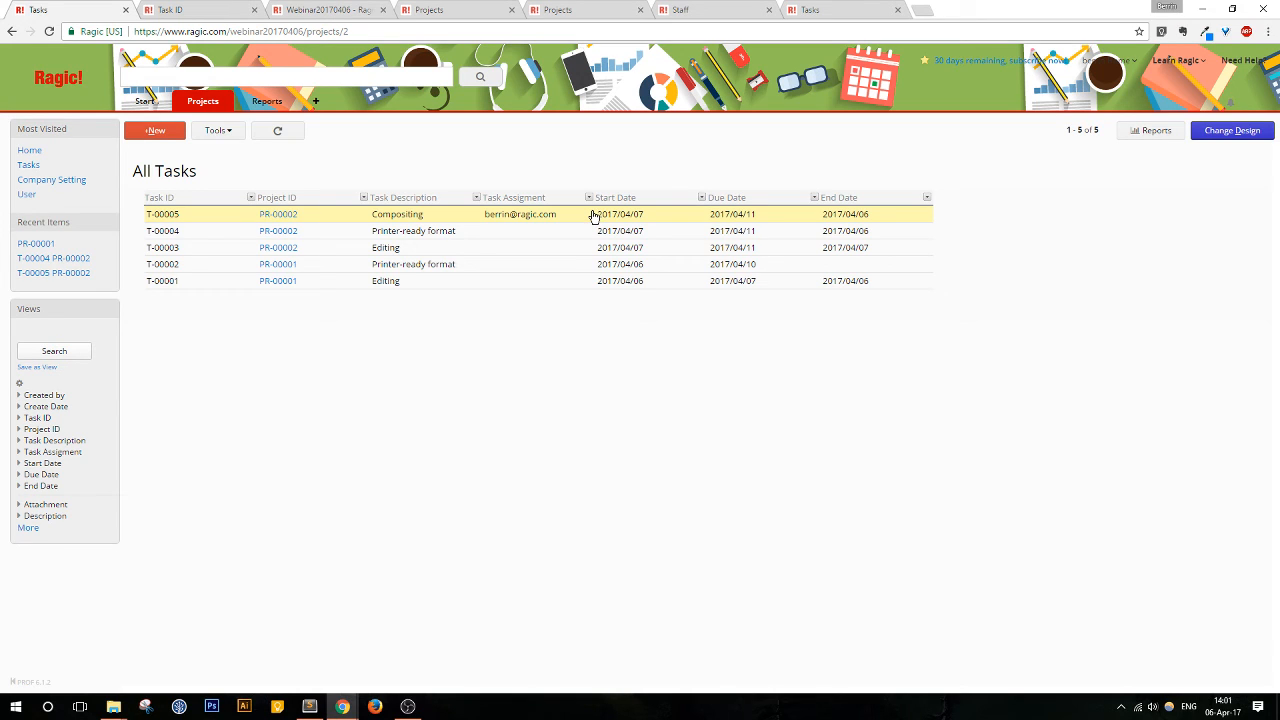
Step: View the Tasks To-do List report and compare it with the list of all tasks
{"action": "mouse_move", "coordinate": [192, 104]}
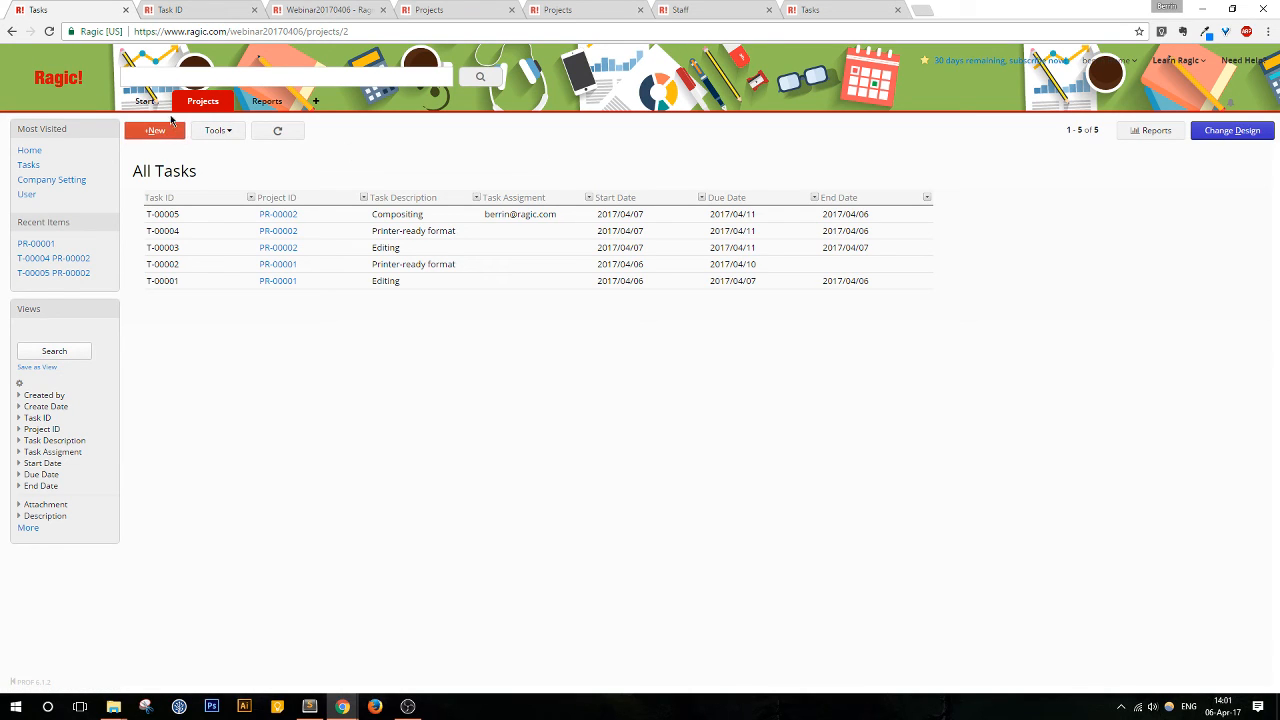
{"action": "mouse_move", "coordinate": [241, 108]}
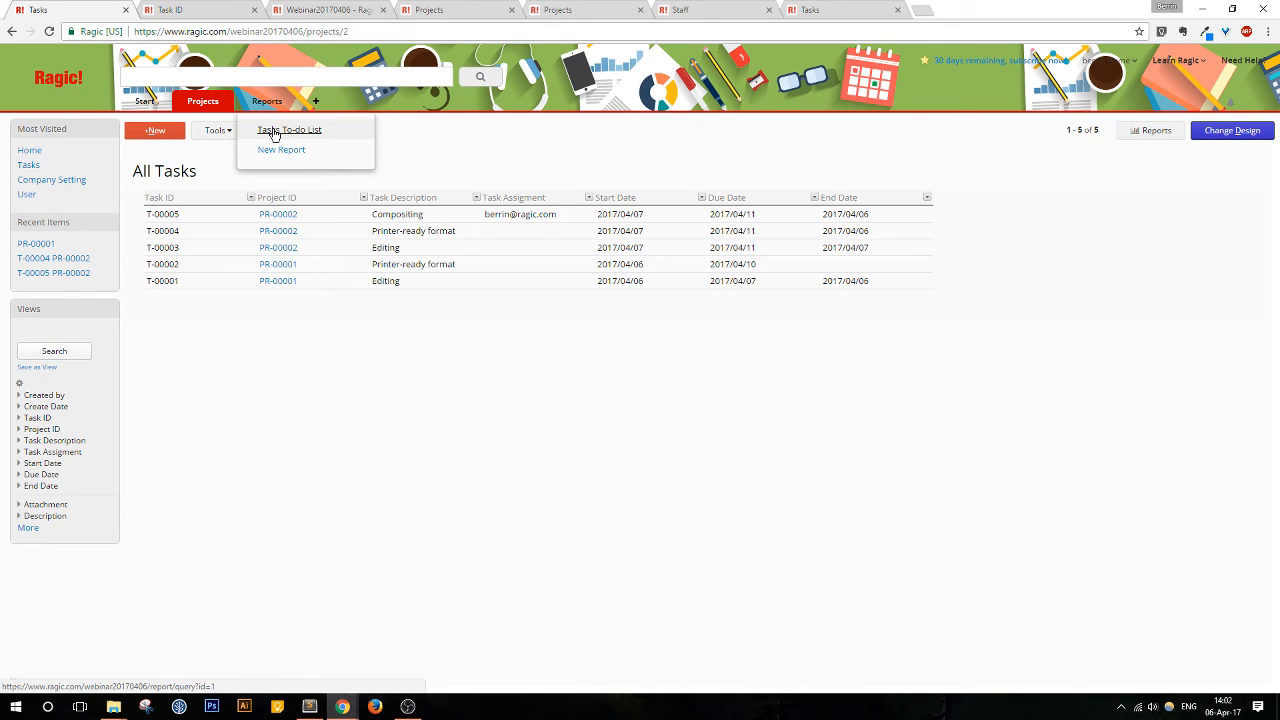
{"action": "left_click", "coordinate": [272, 132]}
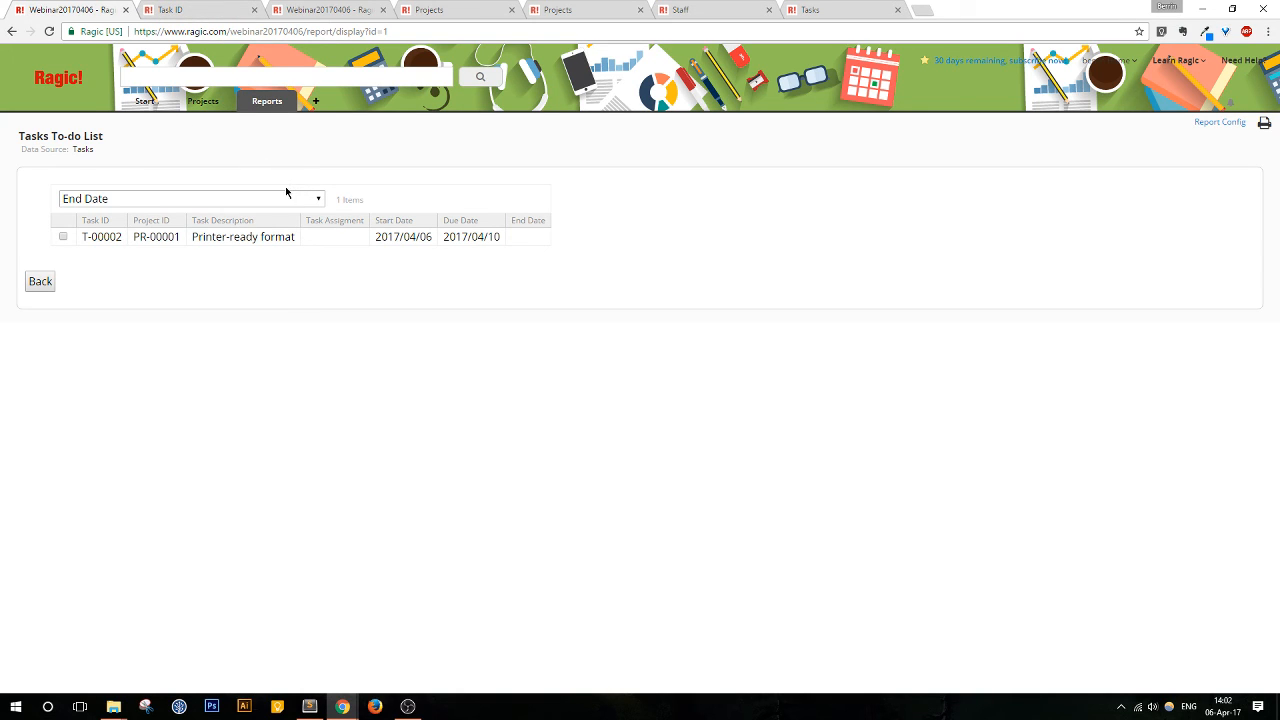
{"action": "left_click", "coordinate": [200, 9]}
{"action": "left_click", "coordinate": [158, 135]}
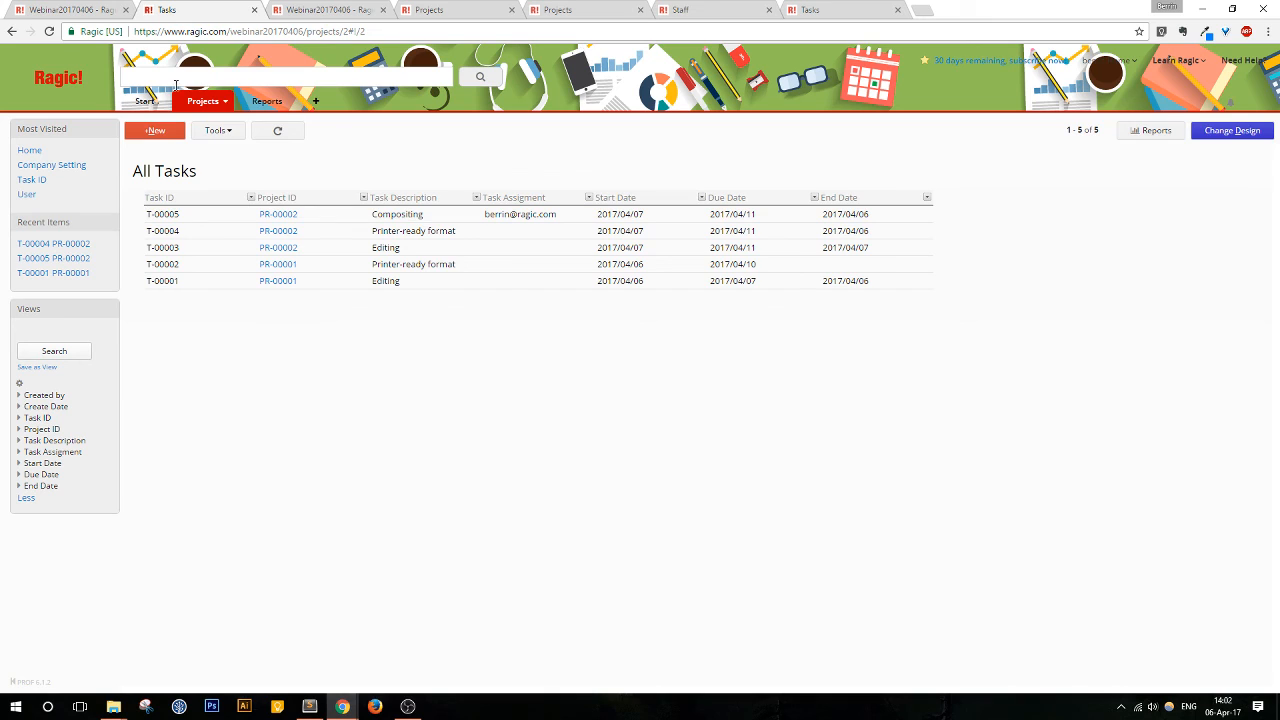
{"action": "left_click", "coordinate": [320, 9]}
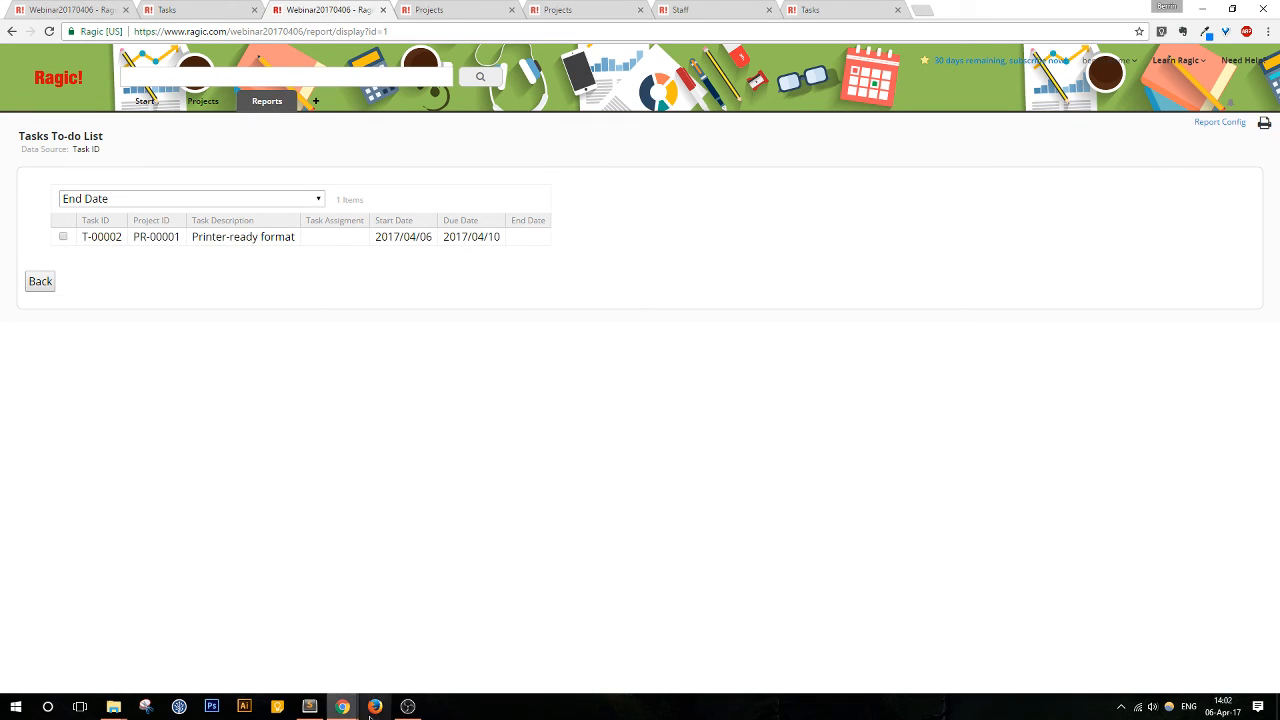
Step: Switch to Sublime Text to reread the request about project, levels and deliverables, highlight "levels", and minimize the editor
{"action": "left_click", "coordinate": [310, 707]}
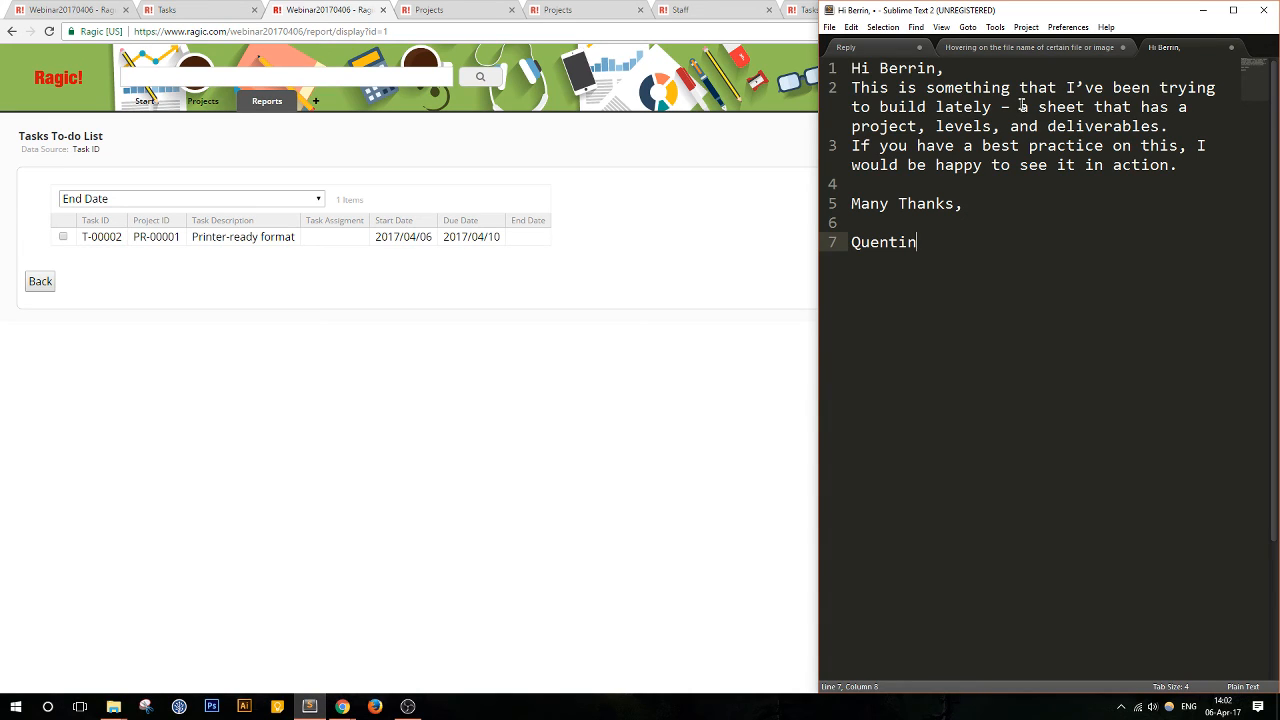
{"action": "double_click", "coordinate": [975, 127]}
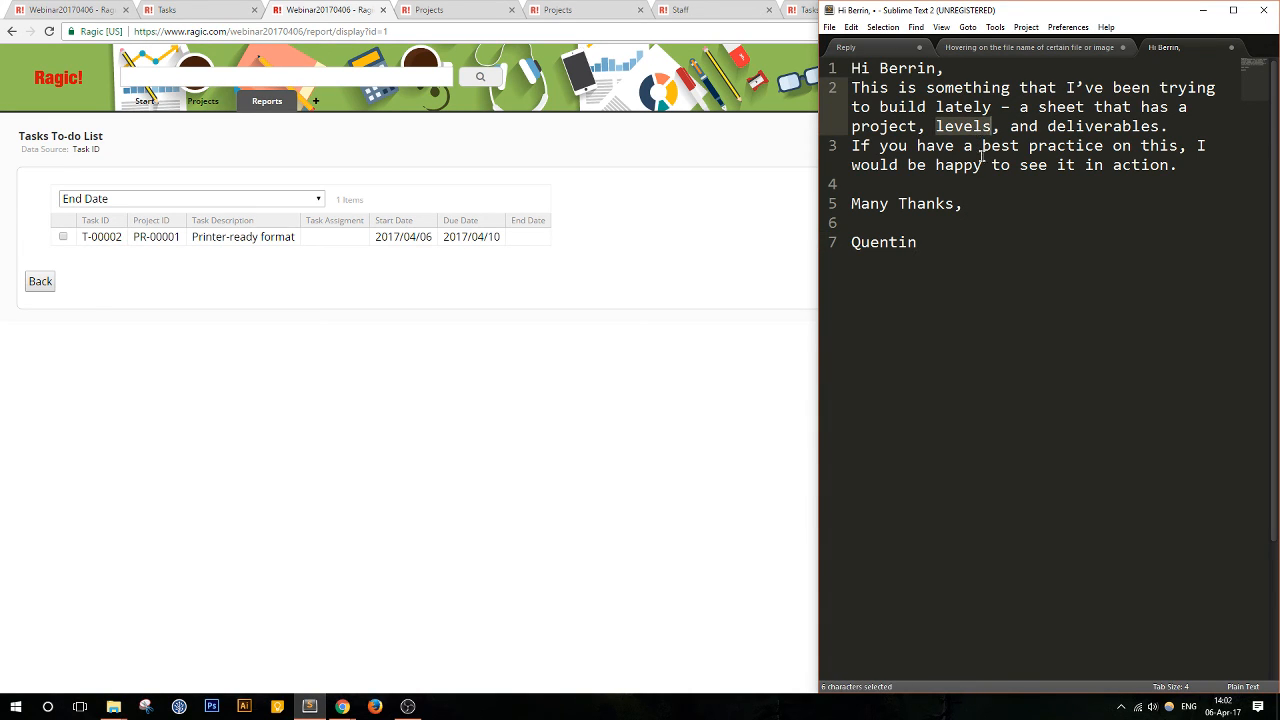
{"action": "left_click", "coordinate": [1201, 11]}
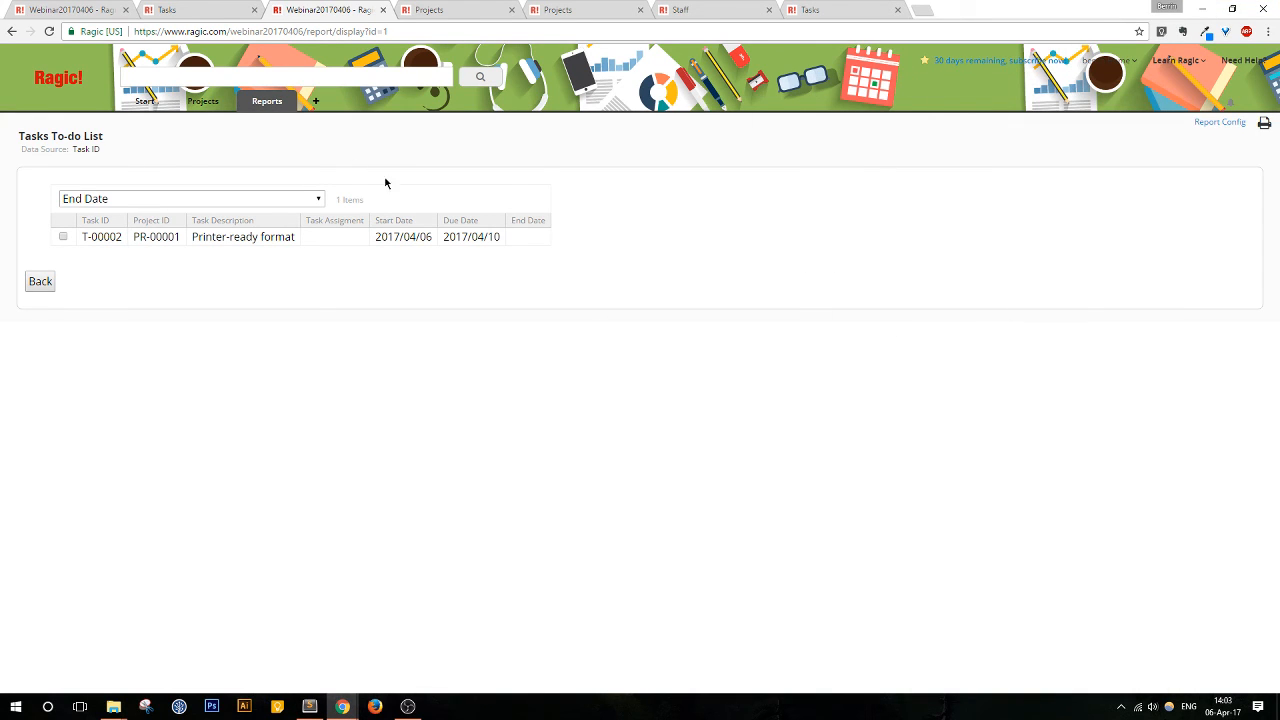
Step: Open project PR-00002 and add the comment "Test comment" to its Project Details field
{"action": "mouse_move", "coordinate": [190, 108]}
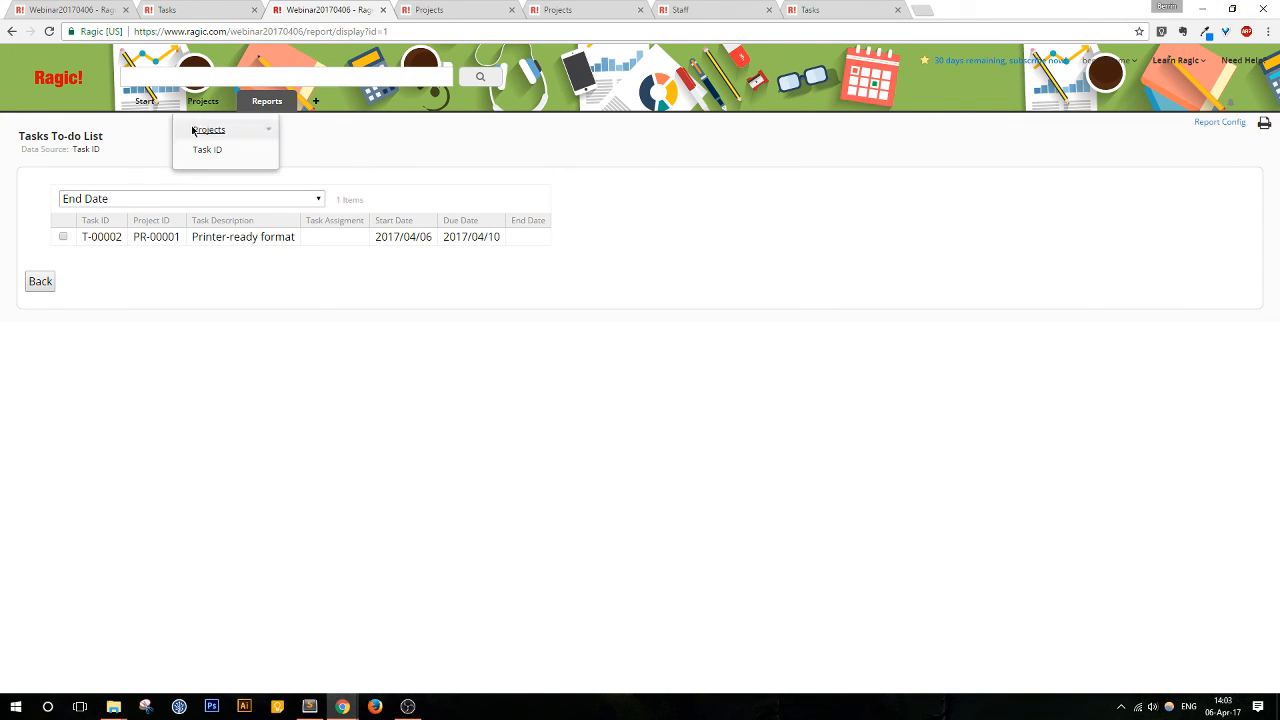
{"action": "left_click", "coordinate": [196, 130]}
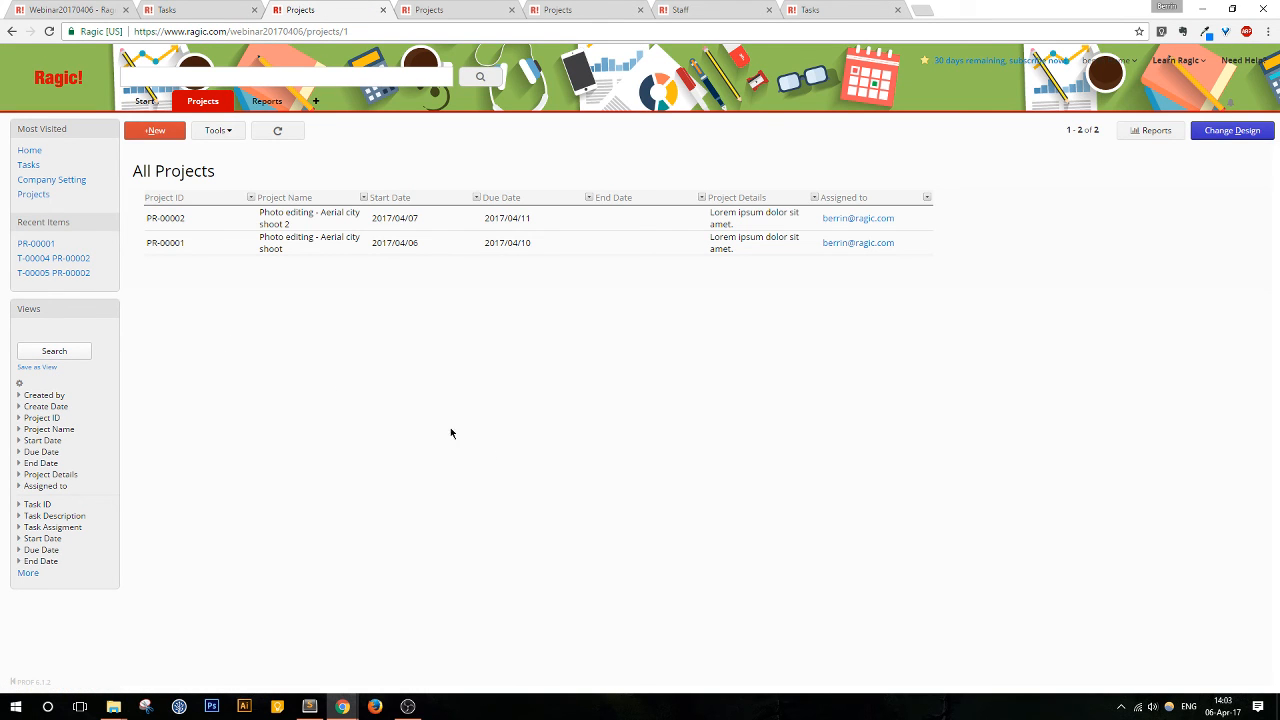
{"action": "left_click", "coordinate": [555, 219]}
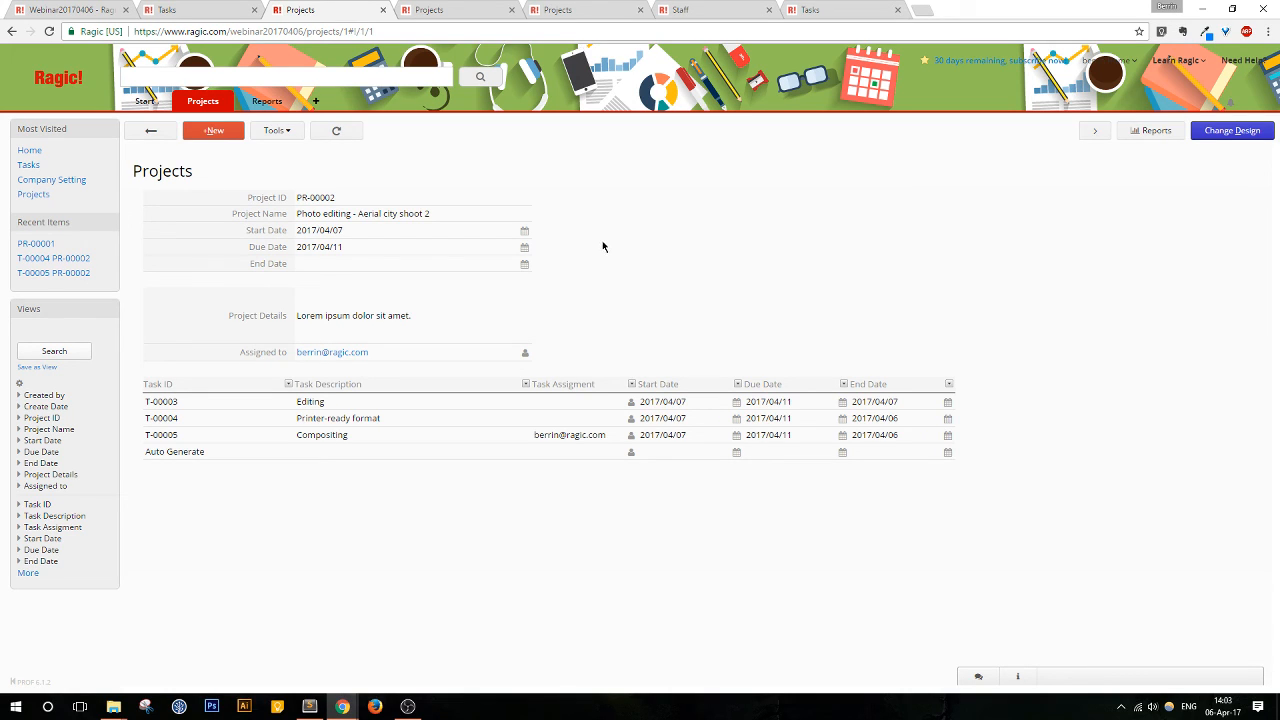
{"action": "left_click", "coordinate": [501, 326]}
{"action": "right_click", "coordinate": [501, 326]}
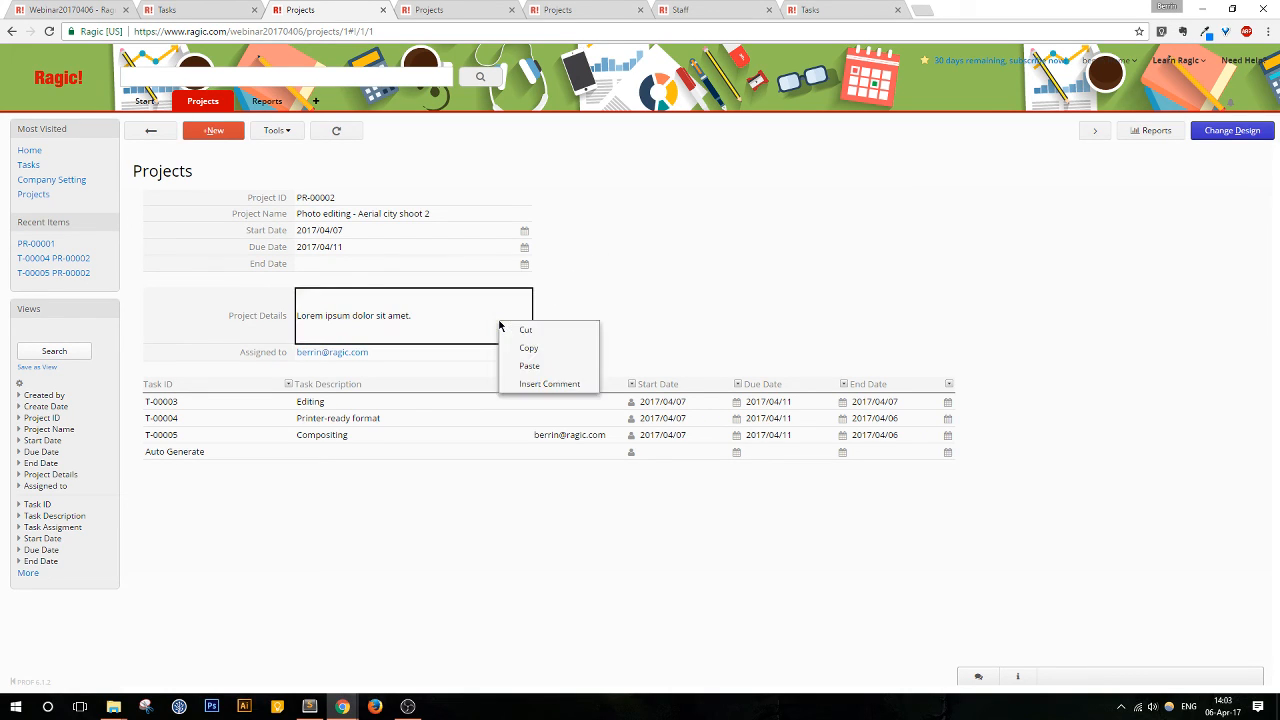
{"action": "left_click", "coordinate": [532, 386]}
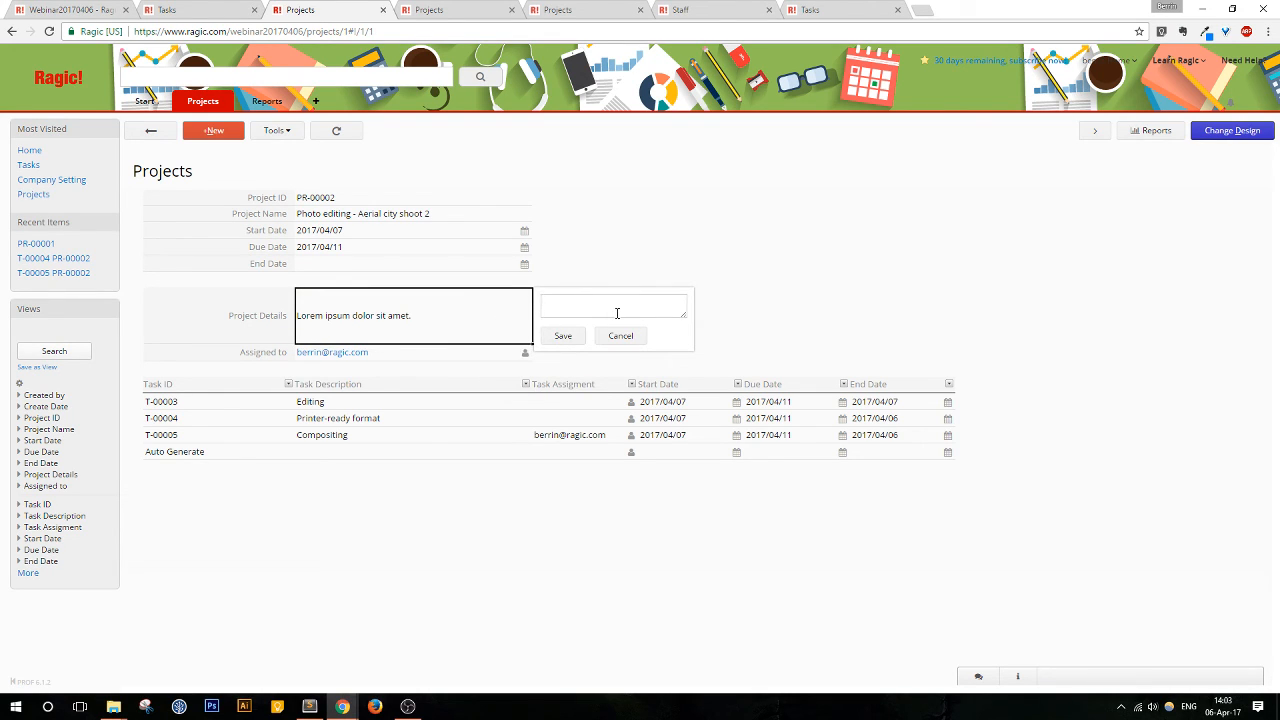
{"action": "type", "text": "Test comment"}
{"action": "left_click", "coordinate": [576, 337]}
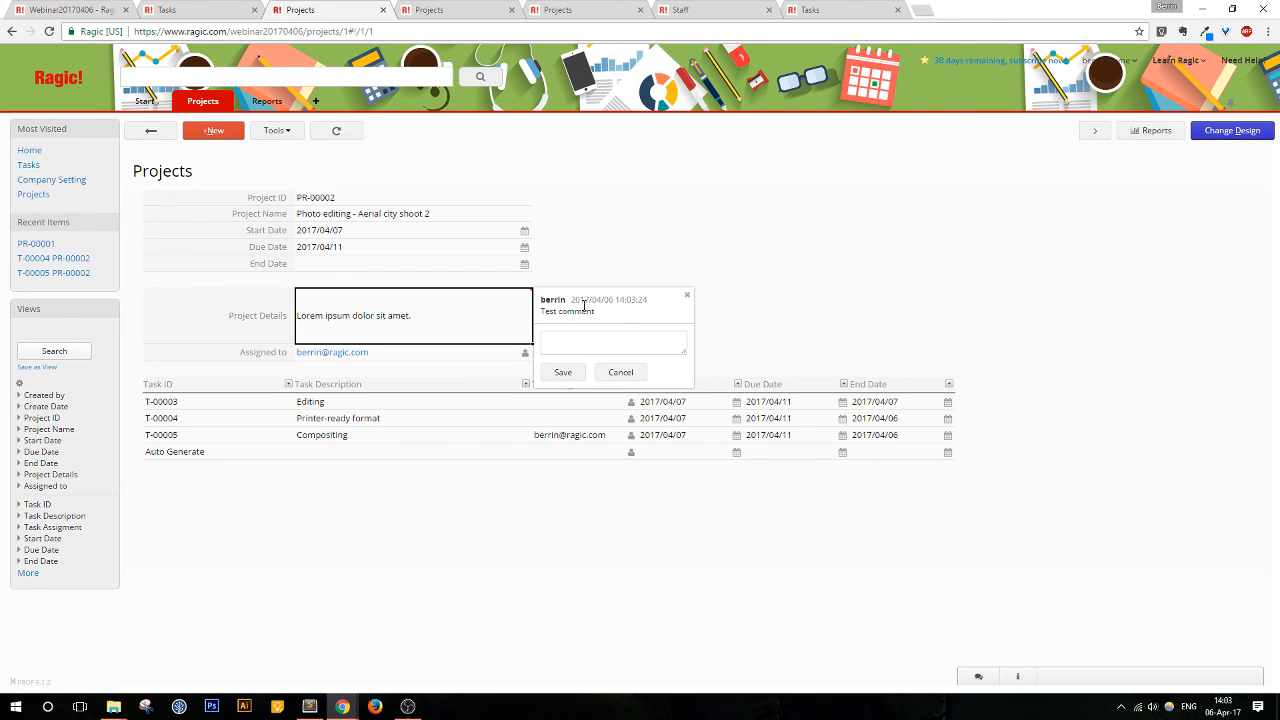
Step: Review the saved comment's author, time and text, close it, and reopen project PR-00002 from the project list
{"action": "left_click_drag", "start_coordinate": [541, 299], "coordinate": [597, 312]}
{"action": "left_click", "coordinate": [604, 312]}
{"action": "left_click", "coordinate": [590, 309]}
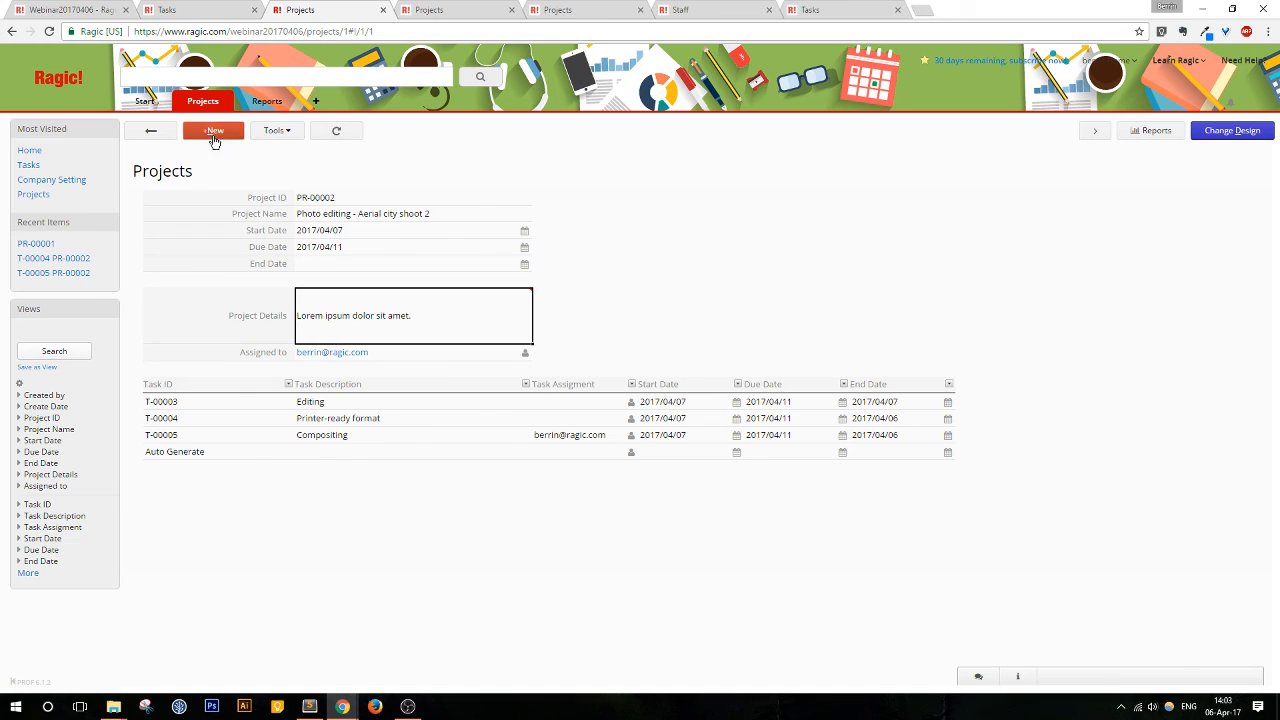
{"action": "left_click", "coordinate": [150, 131]}
{"action": "left_click", "coordinate": [324, 225]}
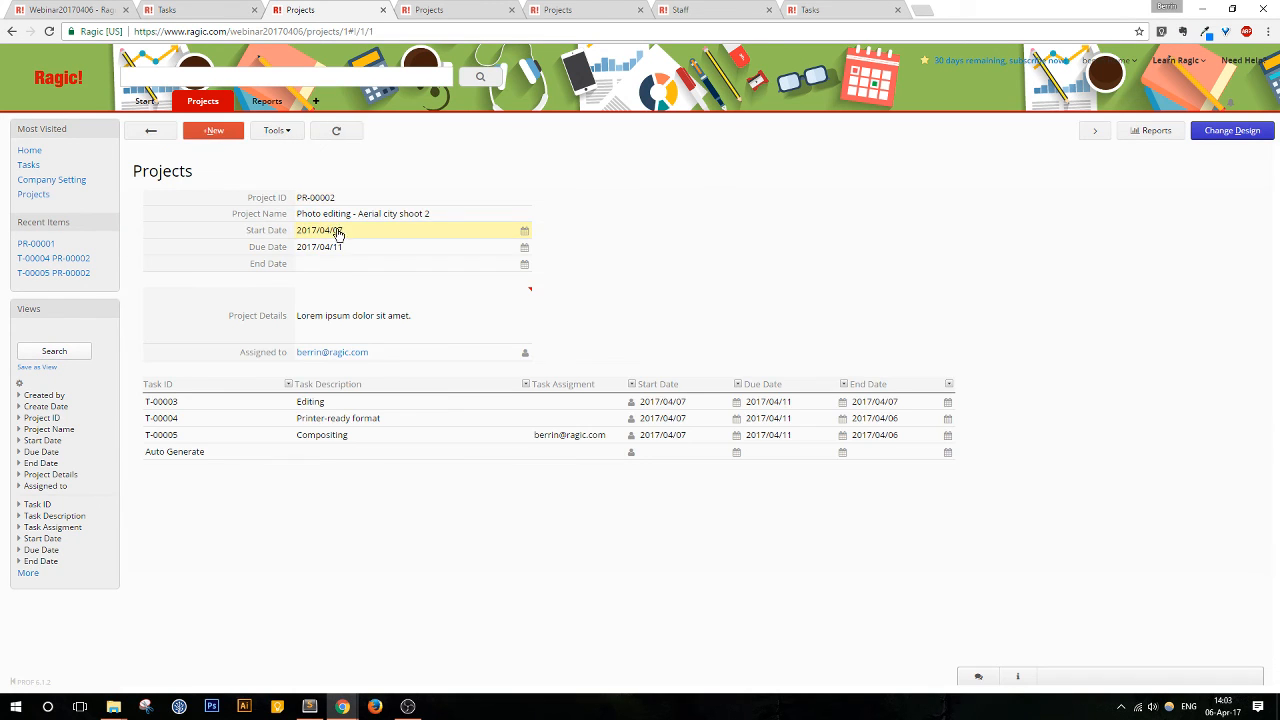
Step: View the Project Details comment again from its cell marker, then check the record's information and close it
{"action": "mouse_move", "coordinate": [530, 296]}
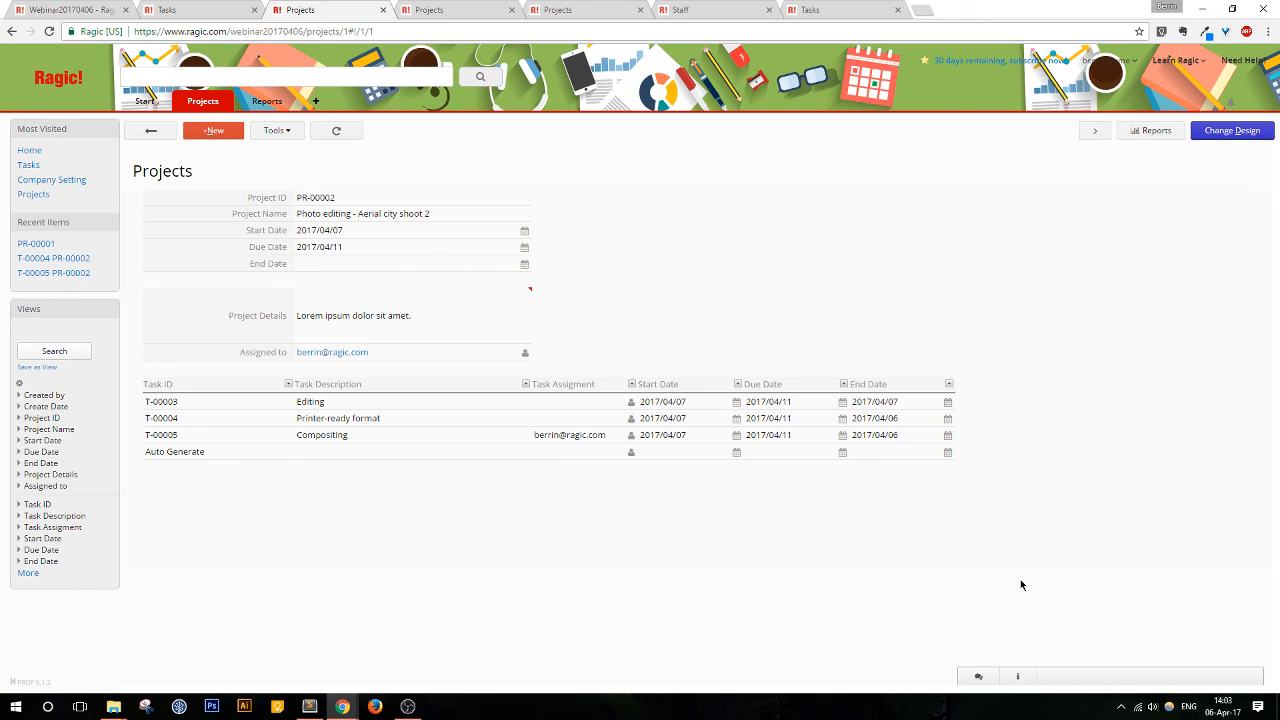
{"action": "left_click", "coordinate": [530, 291]}
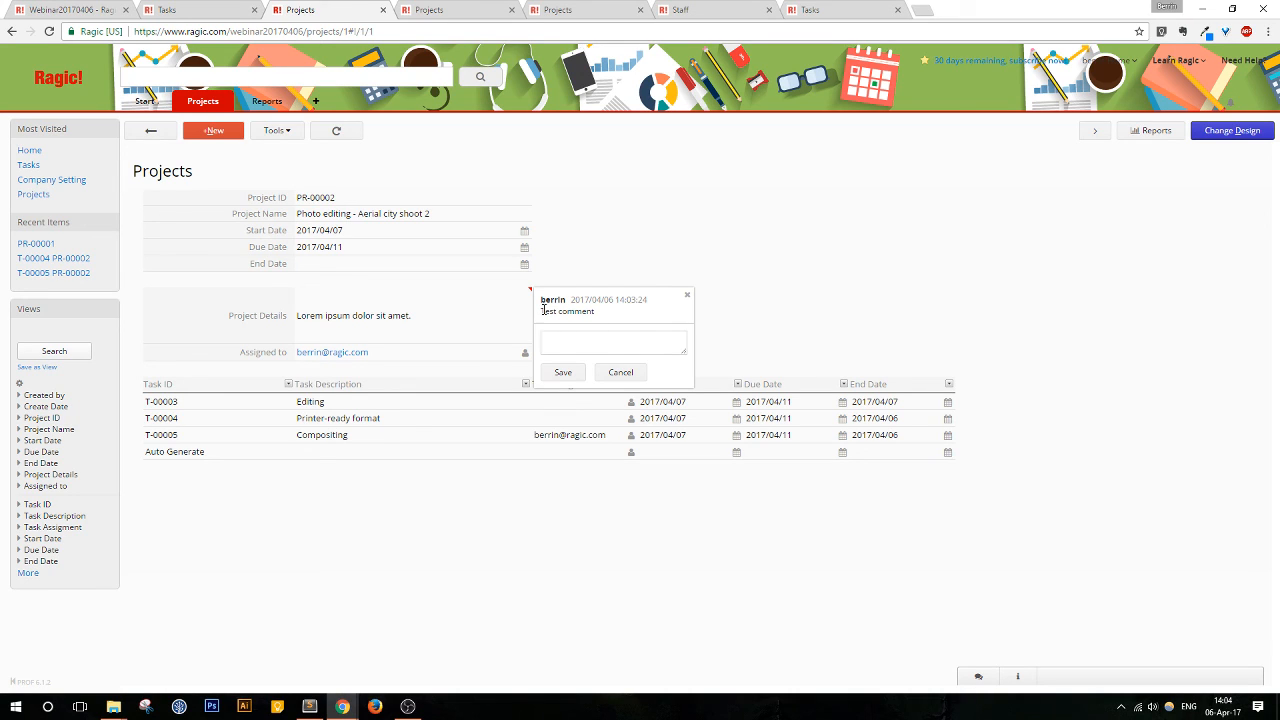
{"action": "left_click", "coordinate": [530, 610]}
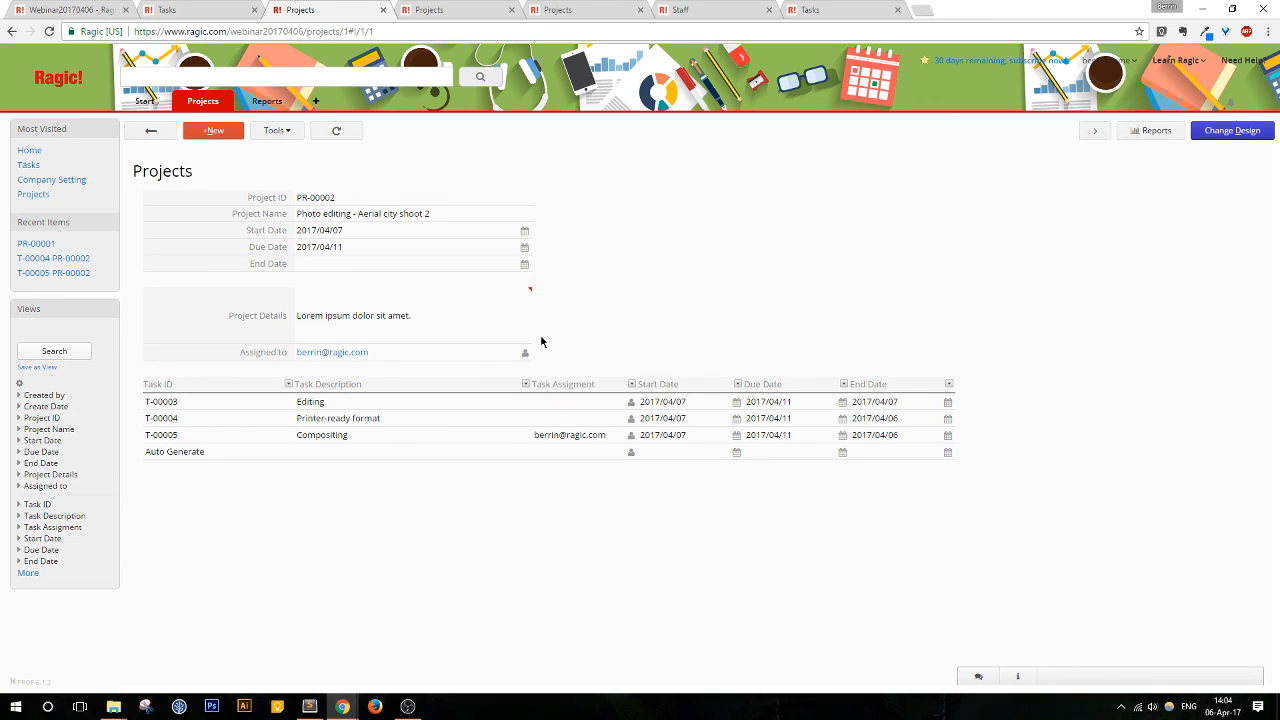
{"action": "left_click", "coordinate": [524, 298]}
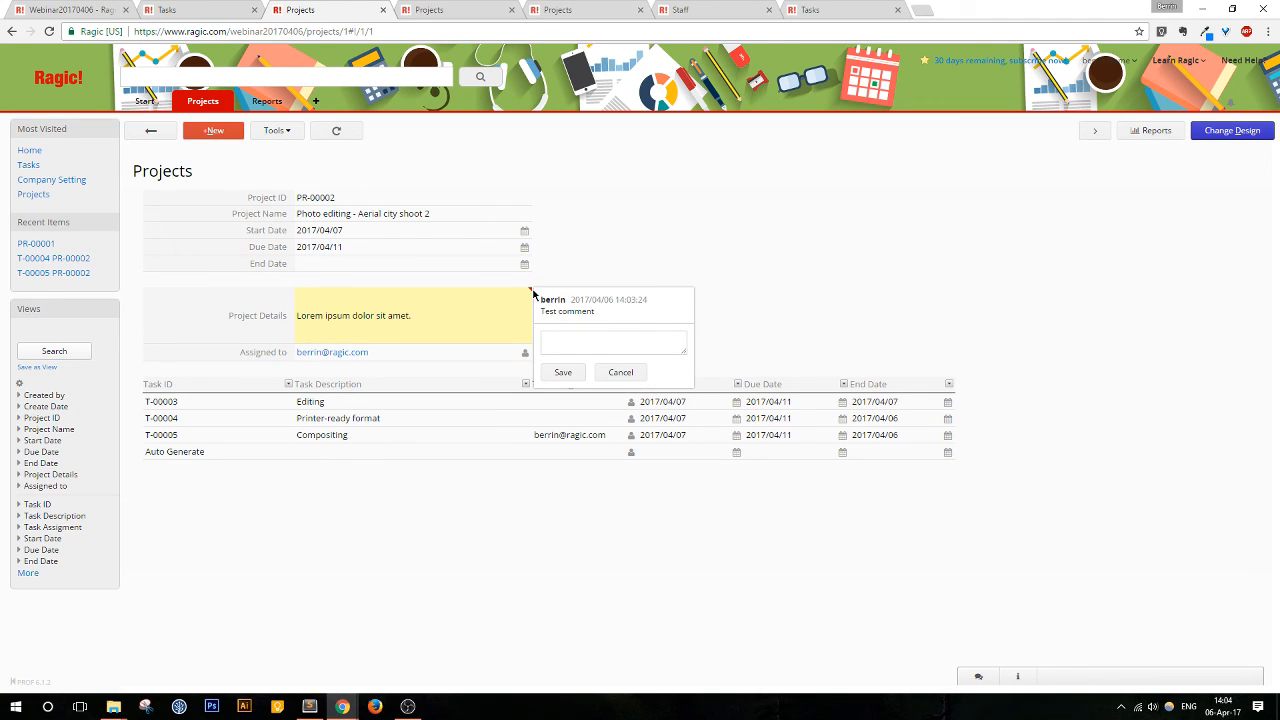
{"action": "left_click", "coordinate": [531, 295]}
{"action": "left_click", "coordinate": [741, 584]}
{"action": "left_click", "coordinate": [1009, 677]}
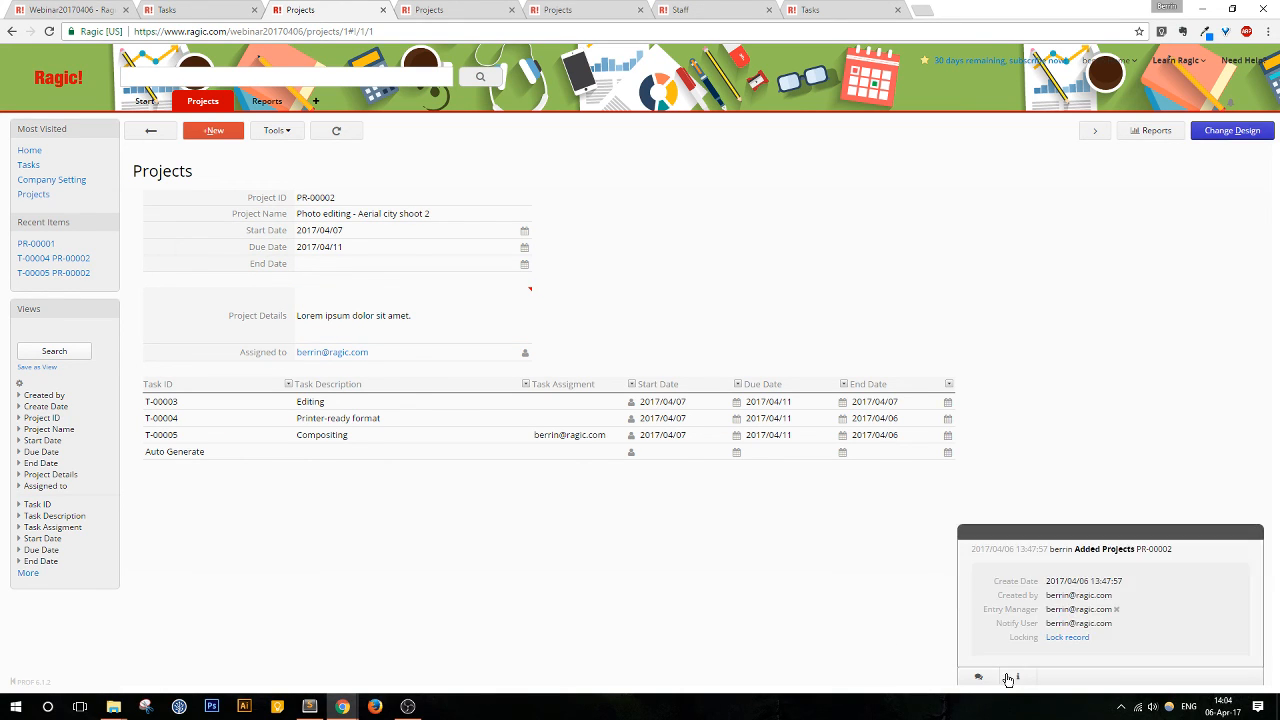
{"action": "left_click", "coordinate": [1008, 679]}
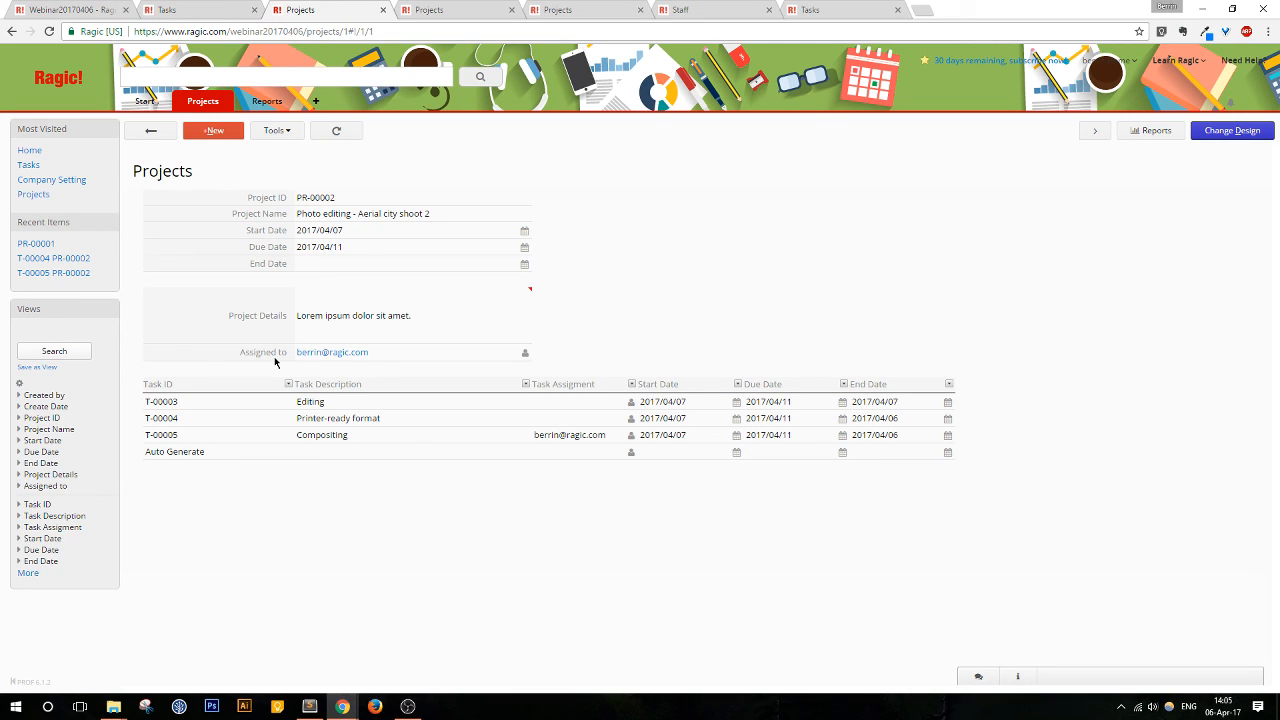
Step: Enter design mode for the Projects sheet and examine the custom button options among the form tools
{"action": "left_click", "coordinate": [1218, 134]}
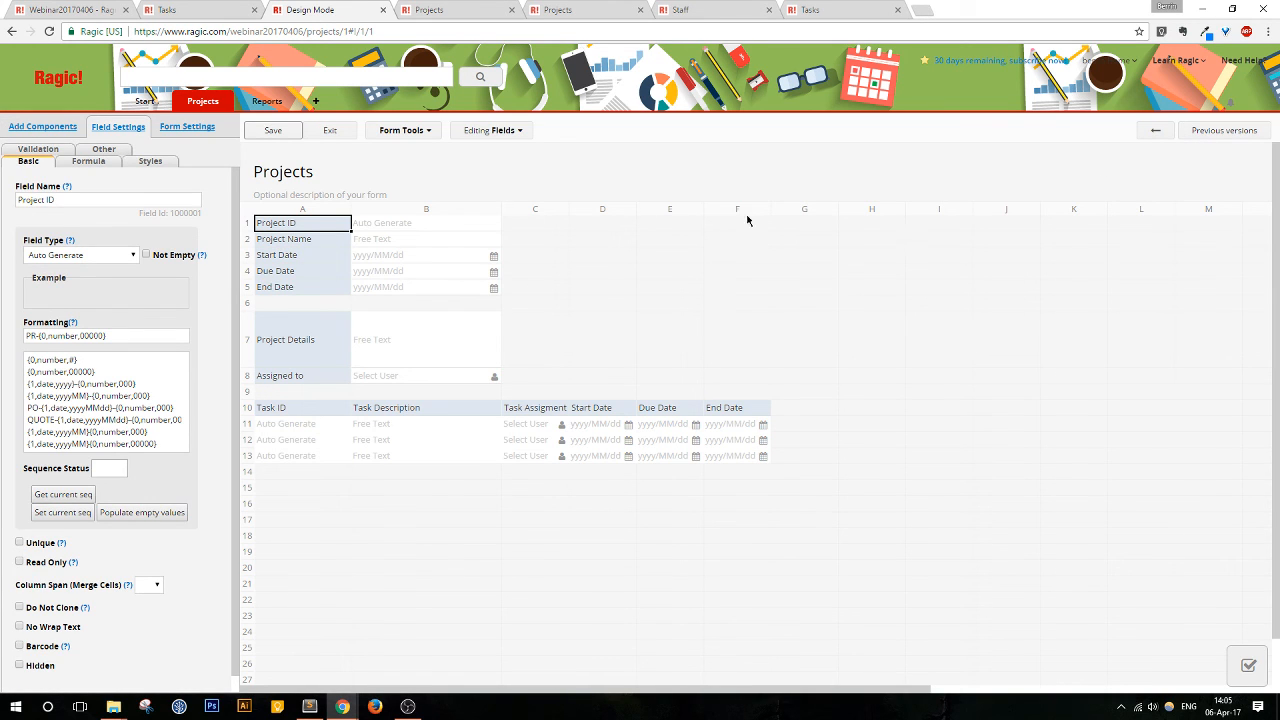
{"action": "left_click", "coordinate": [396, 131]}
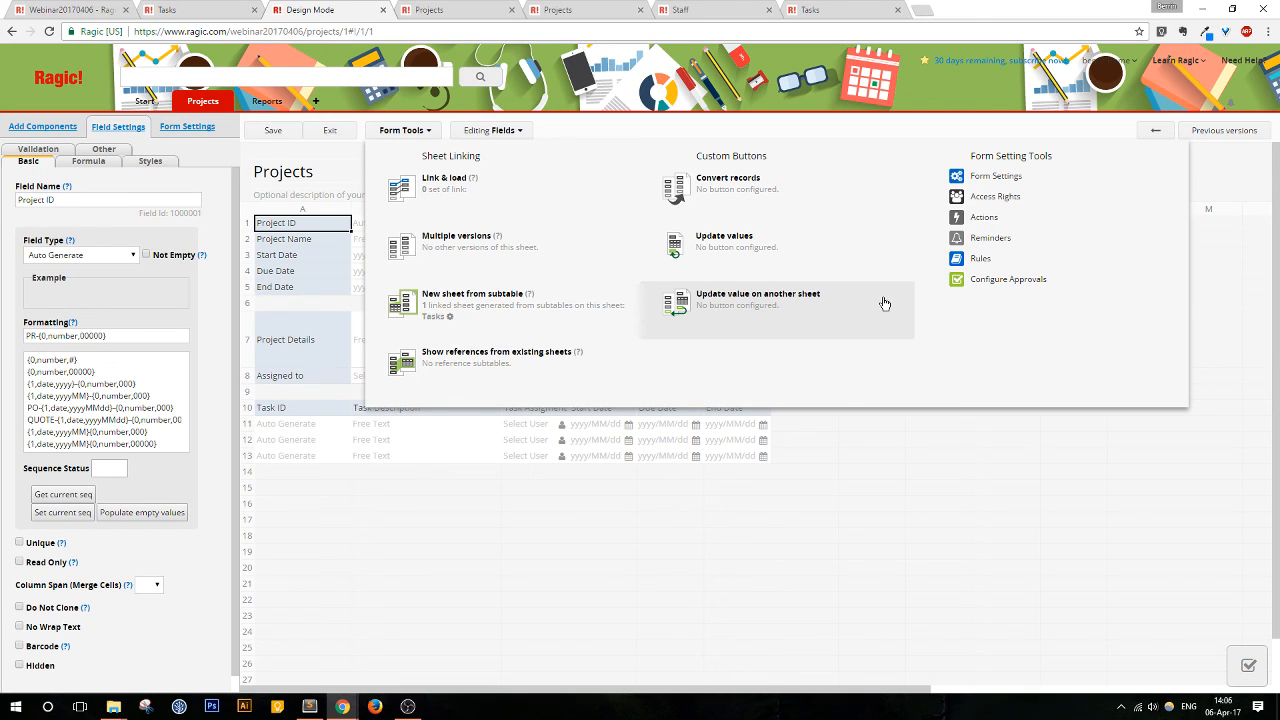
Step: Find the Custom Action Buttons topics in the Ragic user guide, then return to the Projects design and exit design mode
{"action": "mouse_move", "coordinate": [1166, 62]}
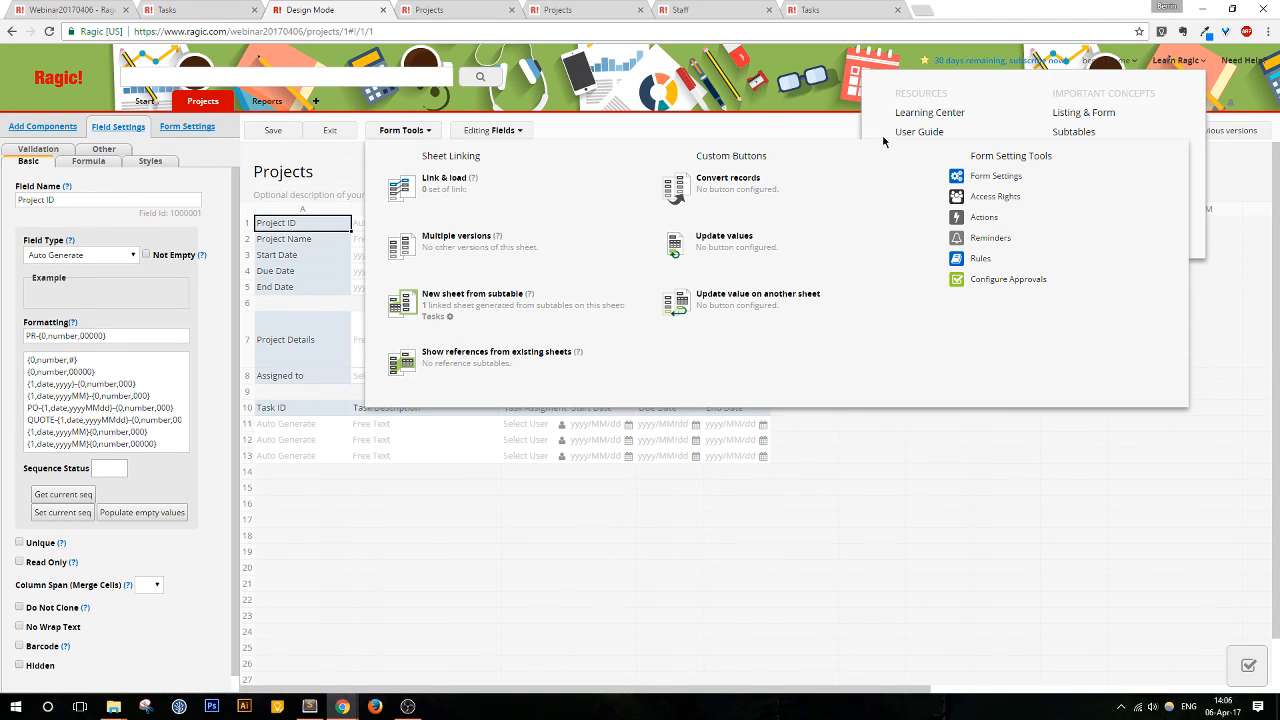
{"action": "left_click", "coordinate": [908, 133]}
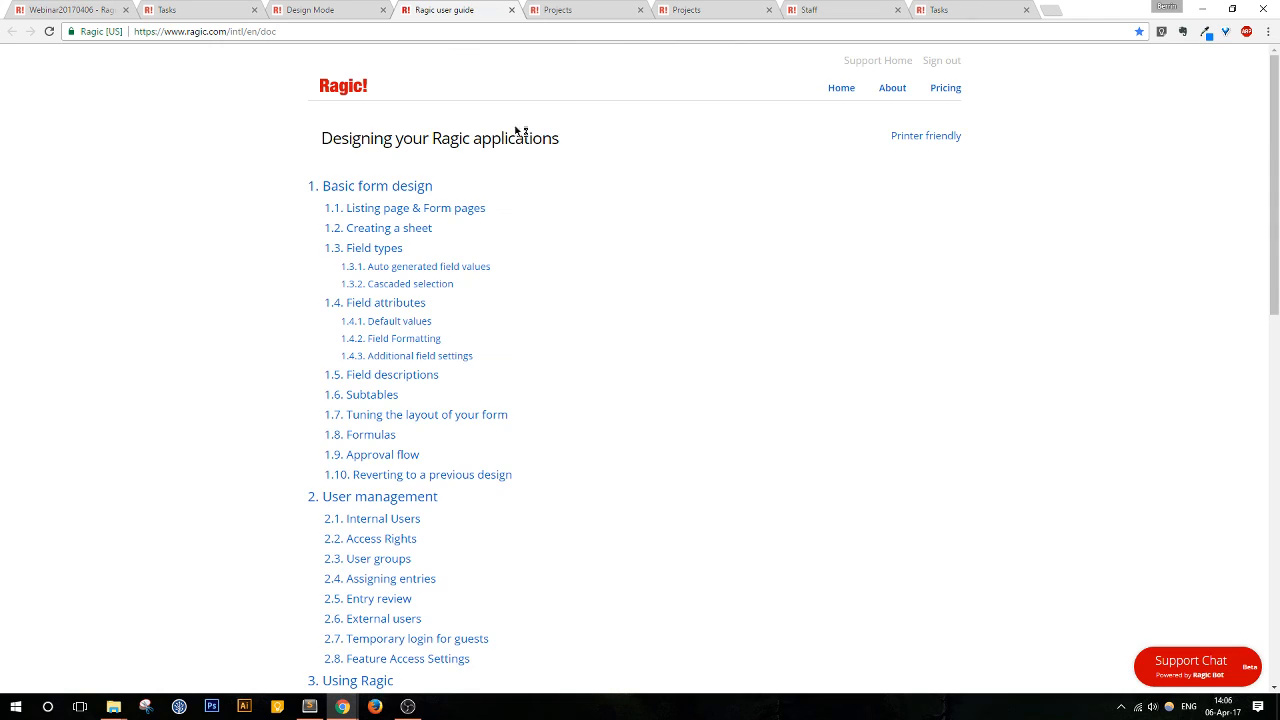
{"action": "scroll", "coordinate": [586, 397], "scroll_direction": "down", "scroll_amount": 3}
{"action": "scroll", "coordinate": [586, 397], "scroll_direction": "down", "scroll_amount": 4}
{"action": "scroll", "coordinate": [586, 397], "scroll_direction": "down", "scroll_amount": 3}
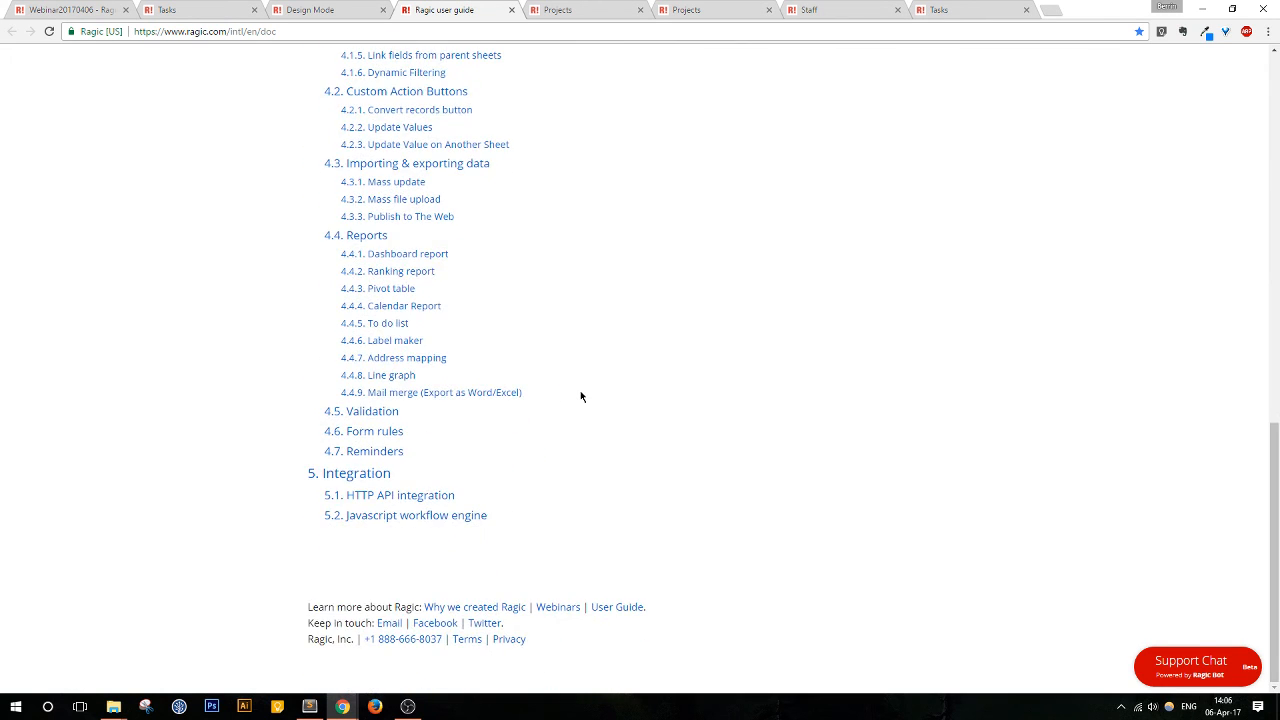
{"action": "scroll", "coordinate": [581, 397], "scroll_direction": "up", "scroll_amount": 2}
{"action": "scroll", "coordinate": [580, 397], "scroll_direction": "up", "scroll_amount": 1}
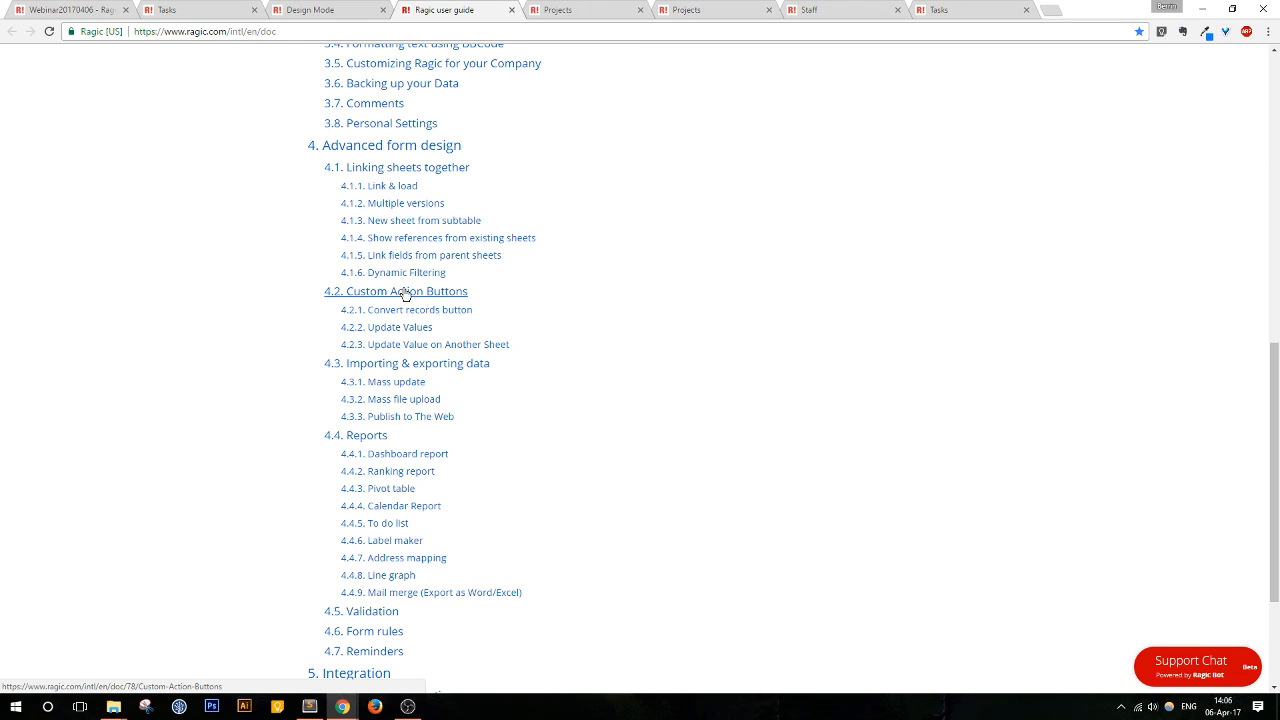
{"action": "left_click", "coordinate": [310, 10]}
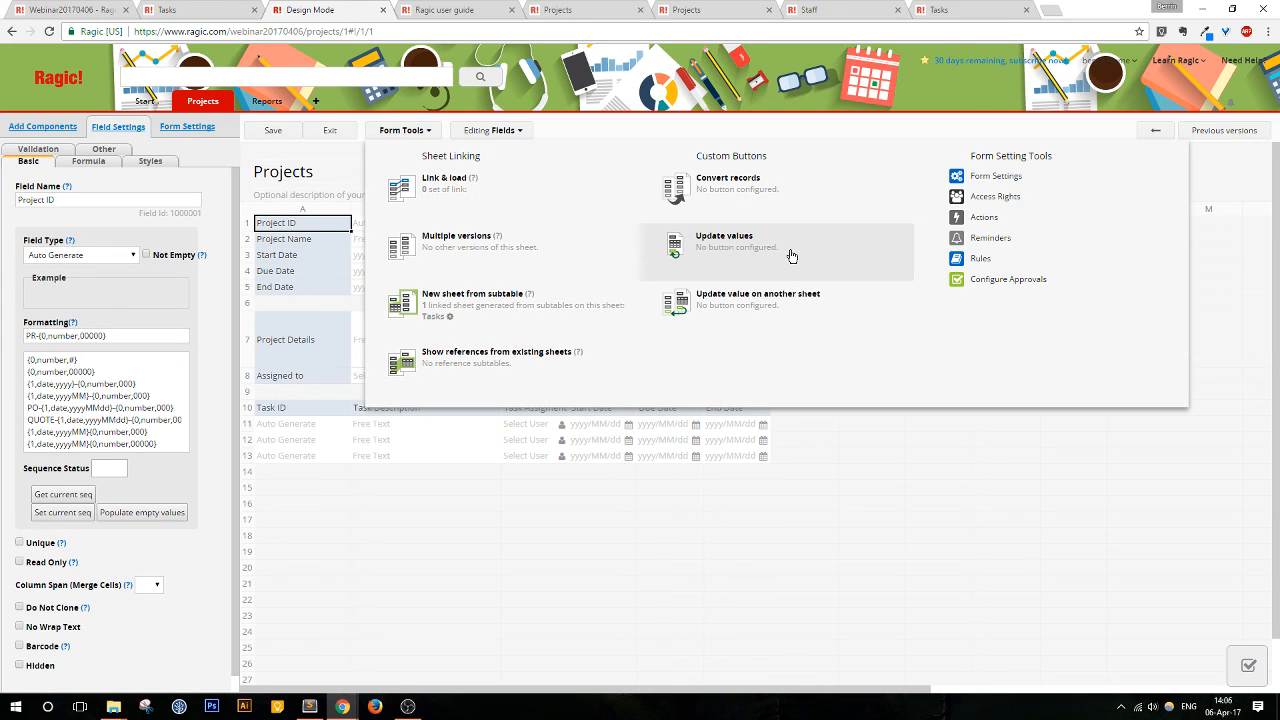
{"action": "left_click", "coordinate": [332, 130]}
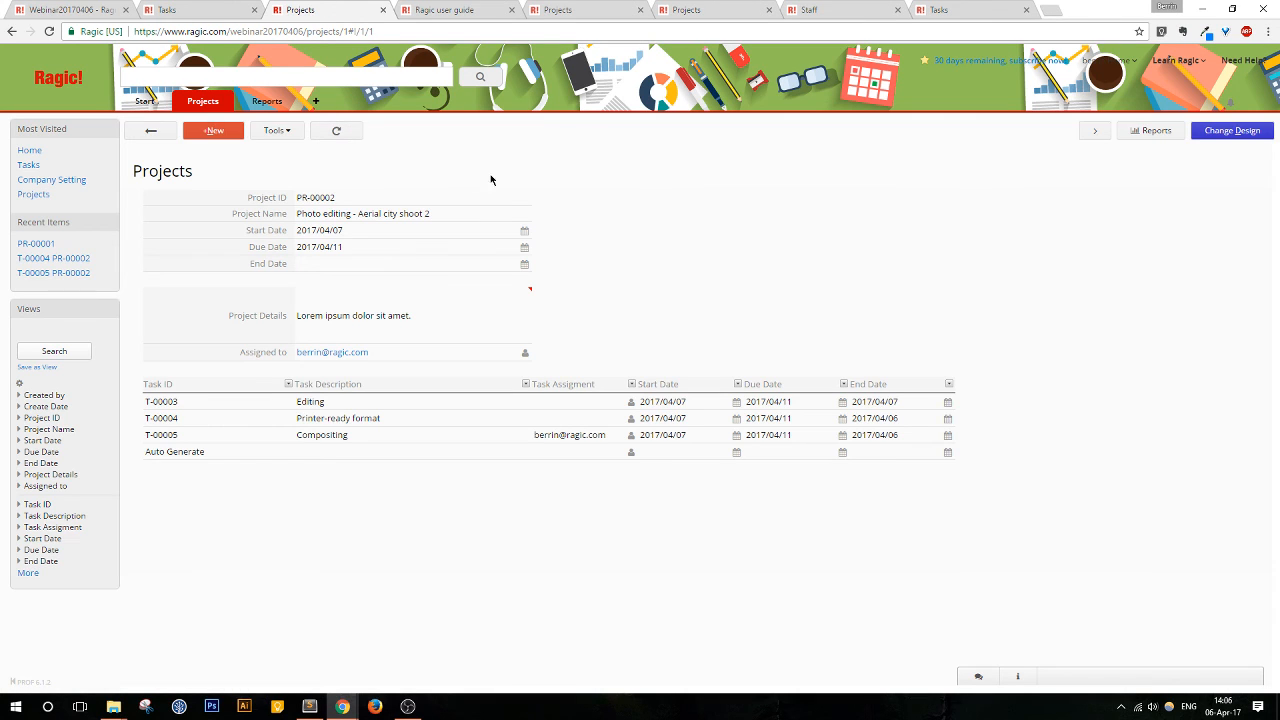